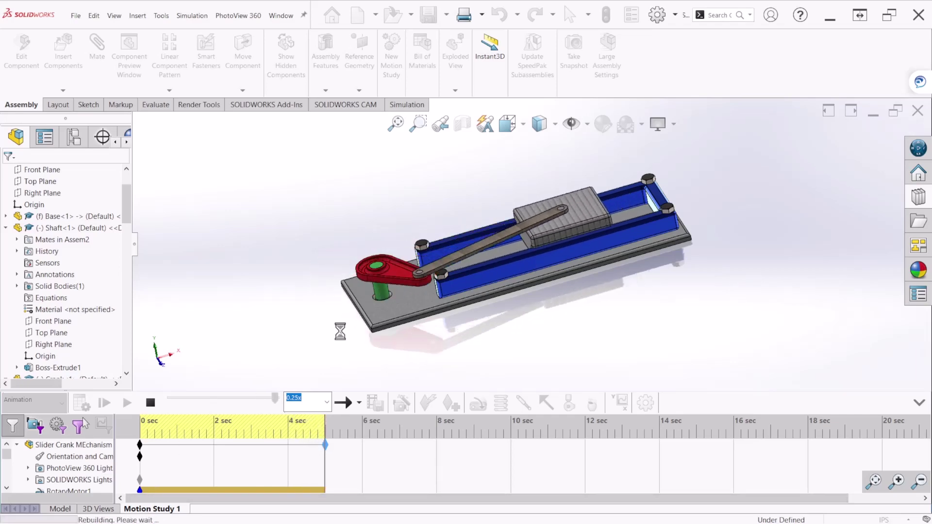
- Play the slider crank motion study and view the base plate's dimensioned reference image
click(127, 403)
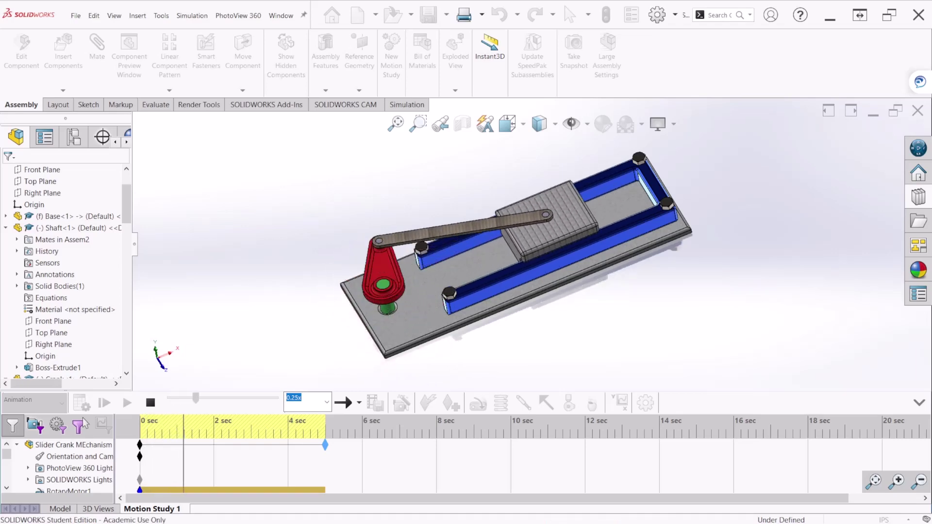
key(alt+Tab)
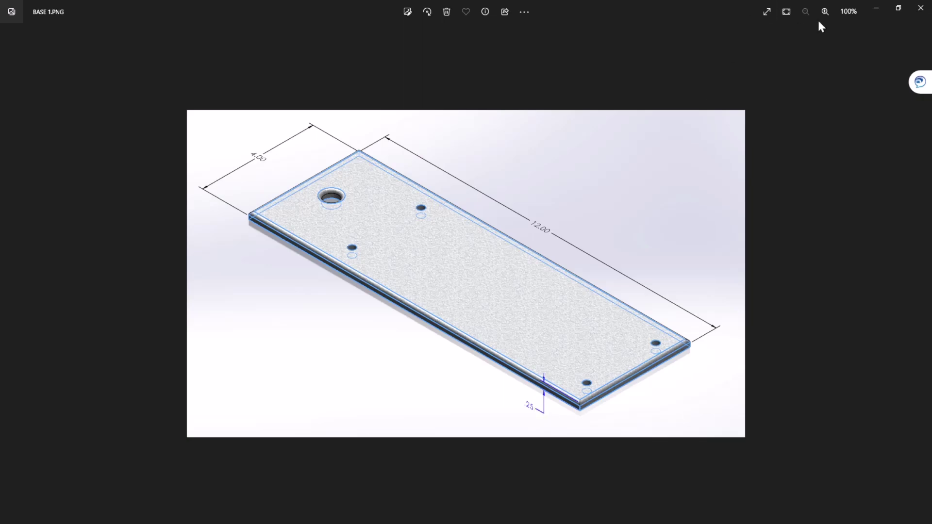
click(876, 9)
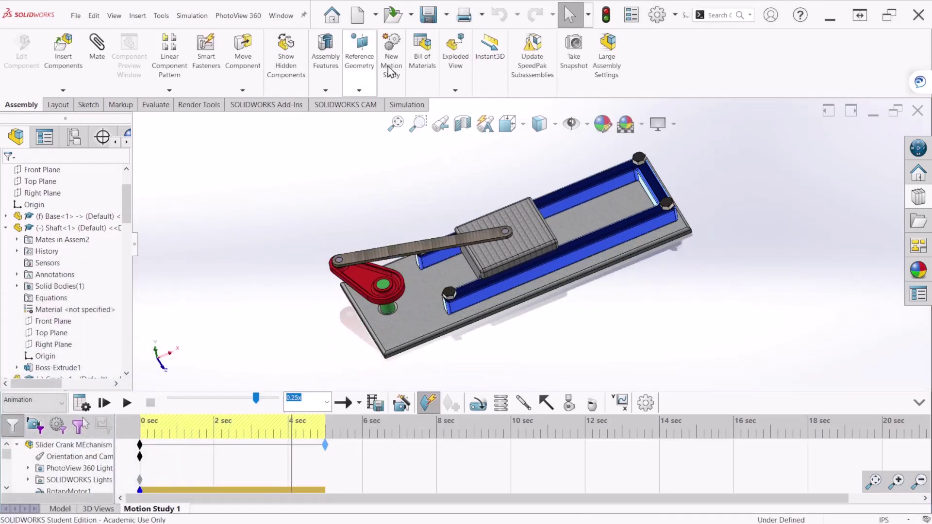
- Create a new part document and start a sketch on the Top Plane
click(358, 17)
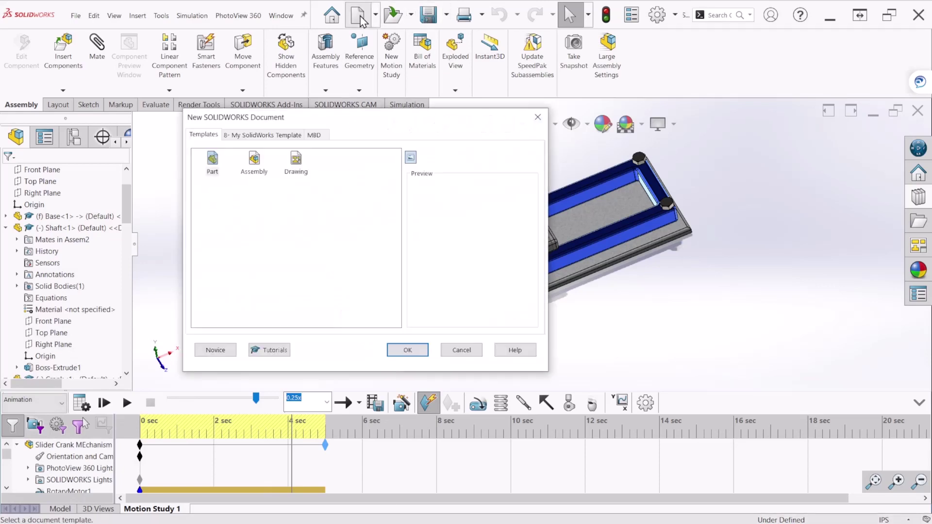
double_click(212, 162)
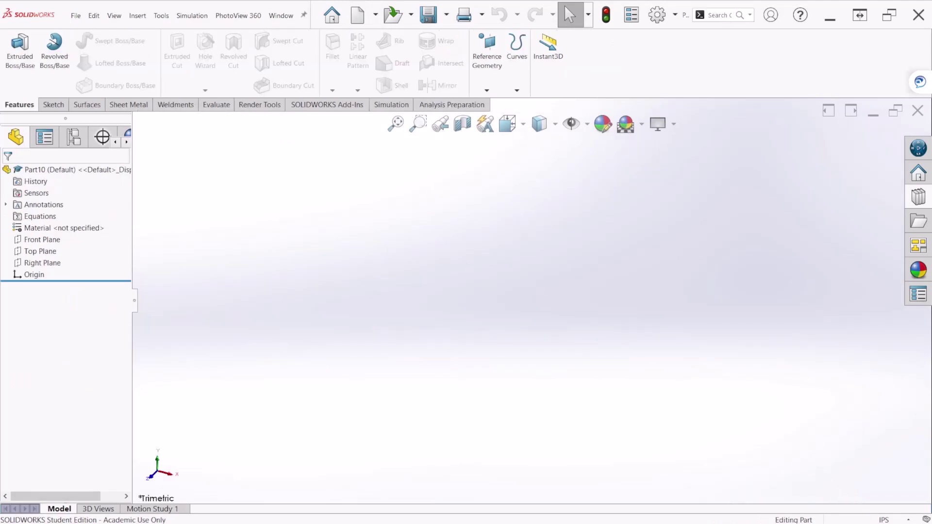
click(49, 251)
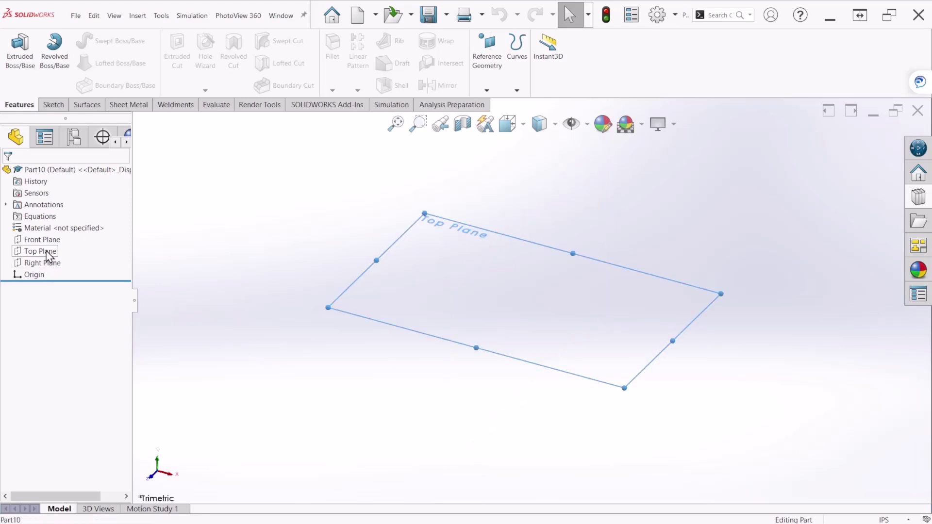
click(55, 236)
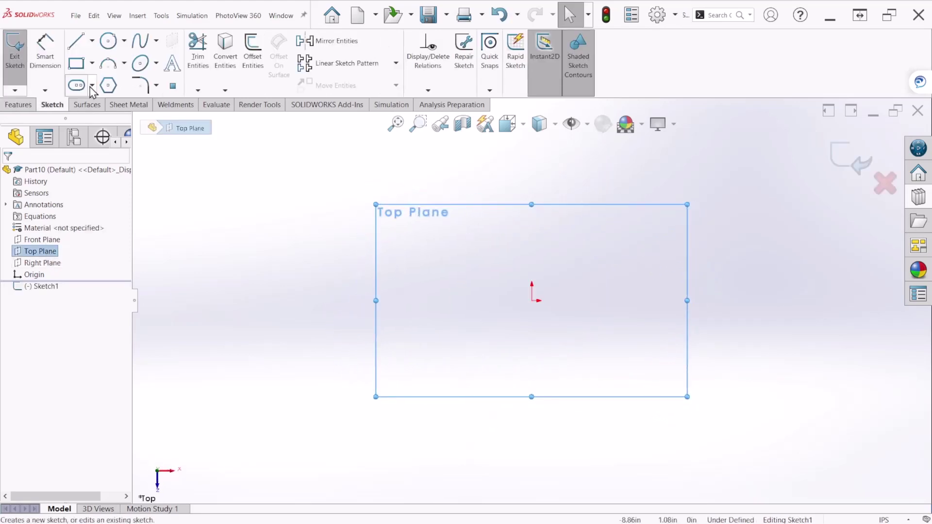
- Sketch a center rectangle about 8.69 in long, centred on the origin
click(91, 63)
click(105, 92)
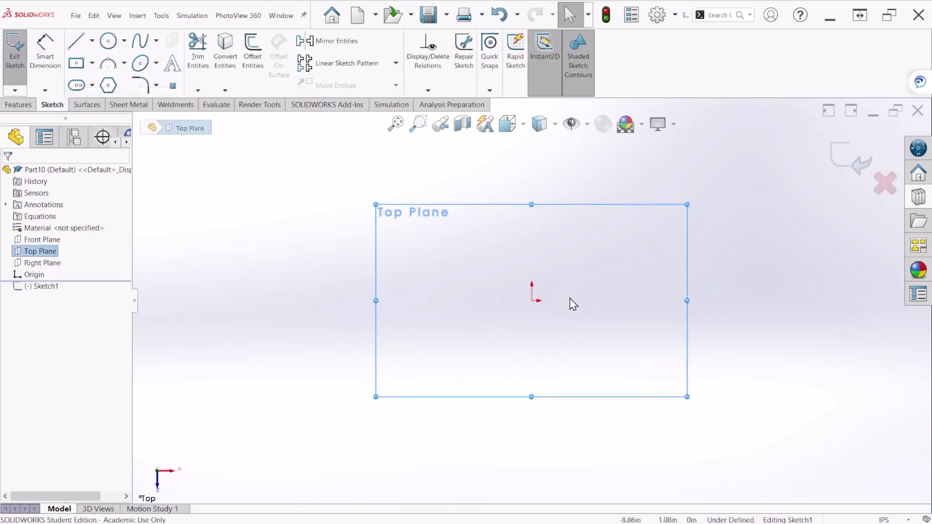
click(533, 301)
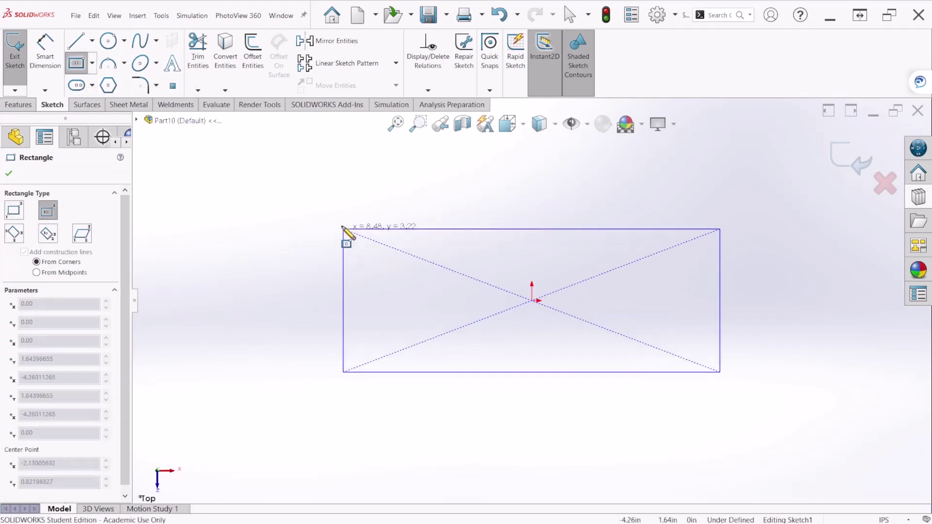
click(338, 219)
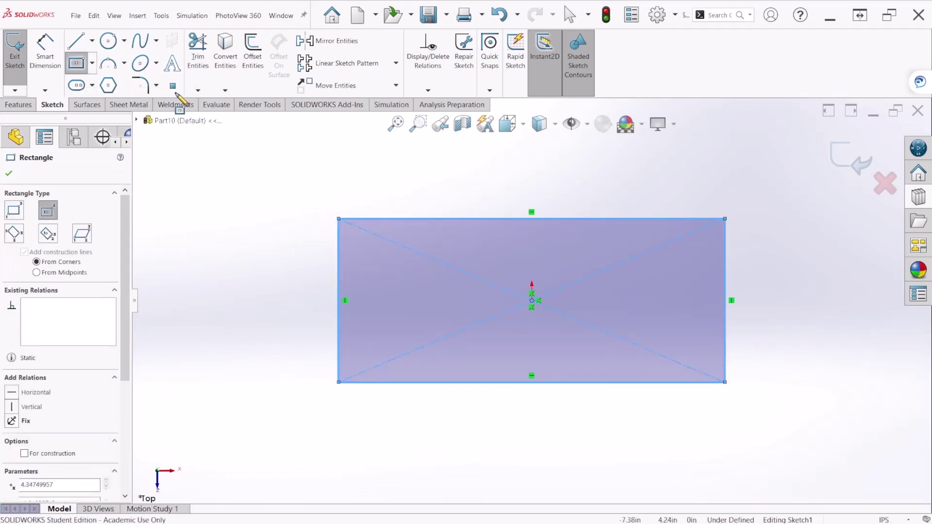
- Dimension the rectangle 12 in long and 4 in wide, and exit the sketch
click(61, 57)
click(536, 219)
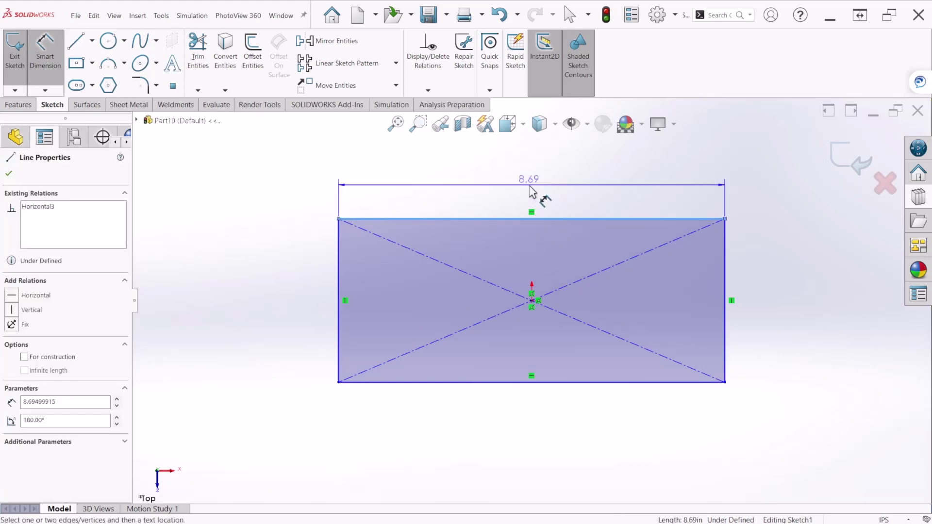
click(536, 197)
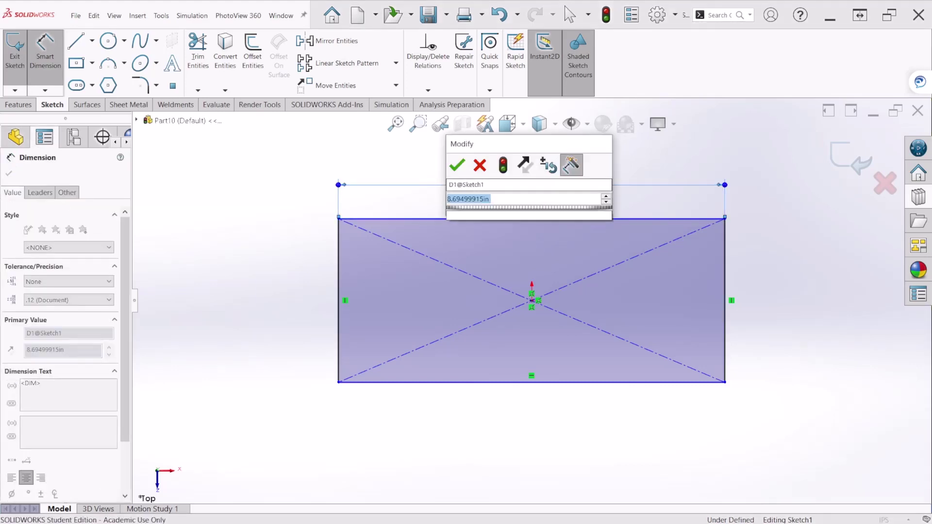
text(12)
key(Return)
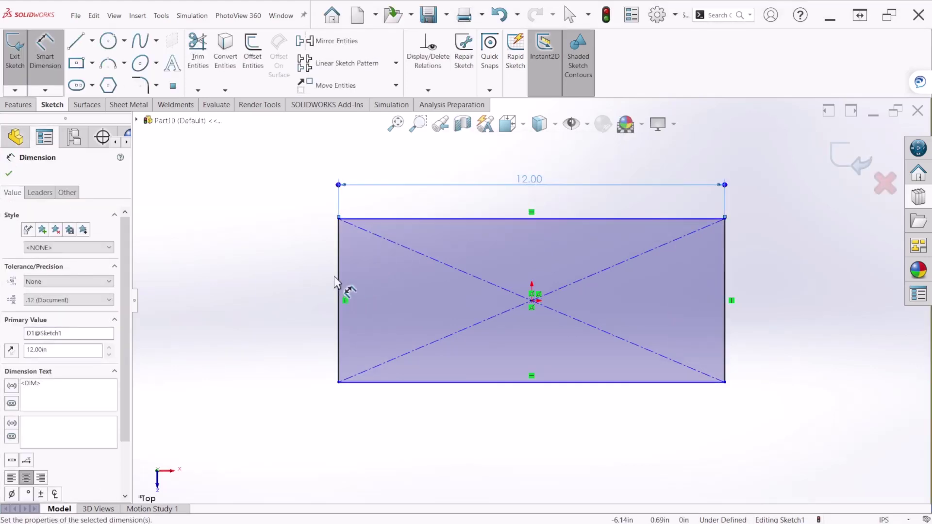
click(338, 270)
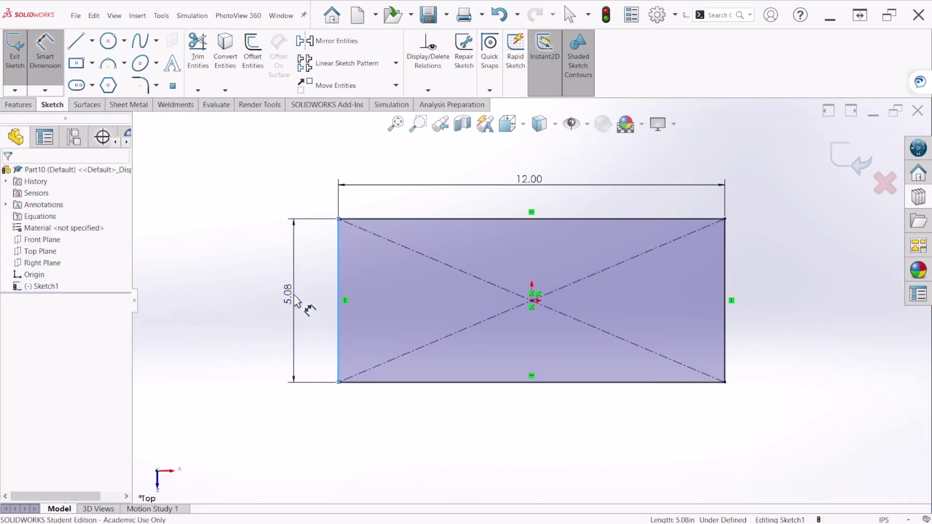
click(296, 300)
text(4)
key(Return)
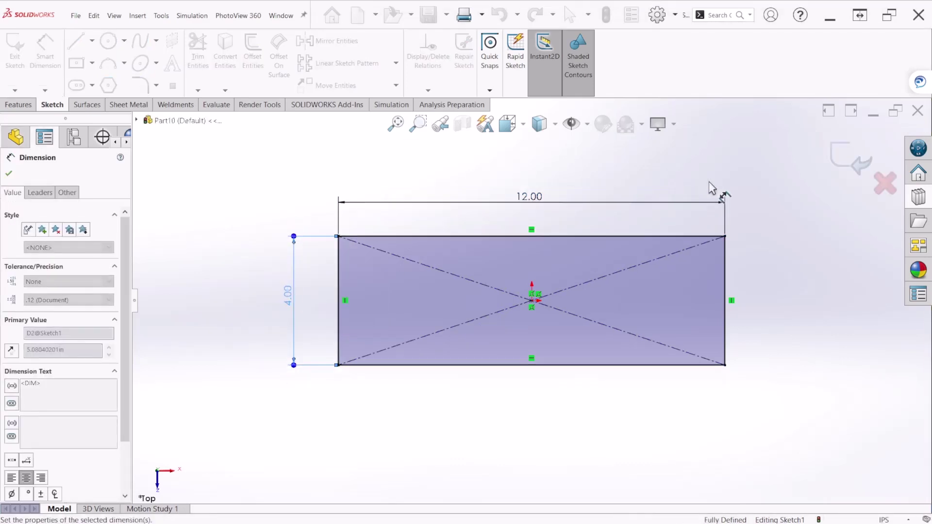
click(842, 167)
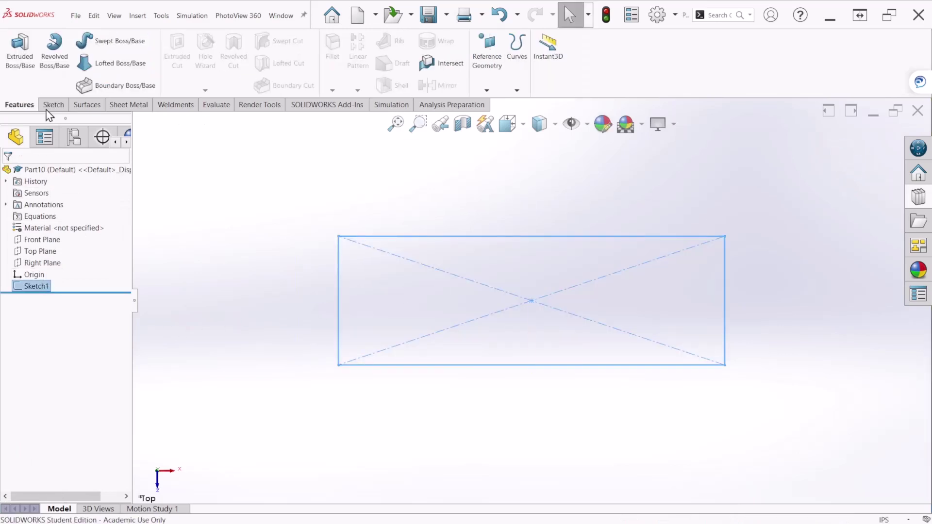
- Extrude the rectangle 0.25 in with the Mid Plane end condition
click(29, 59)
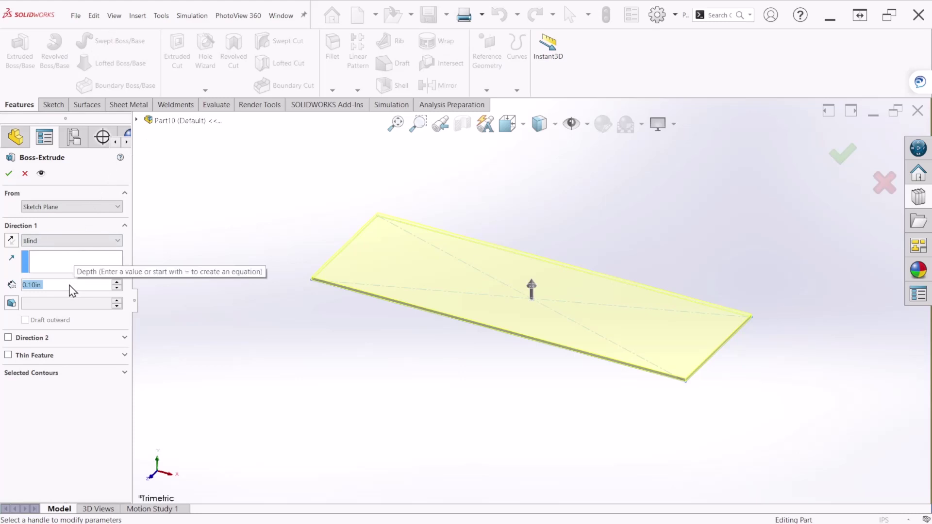
text(.25)
key(Return)
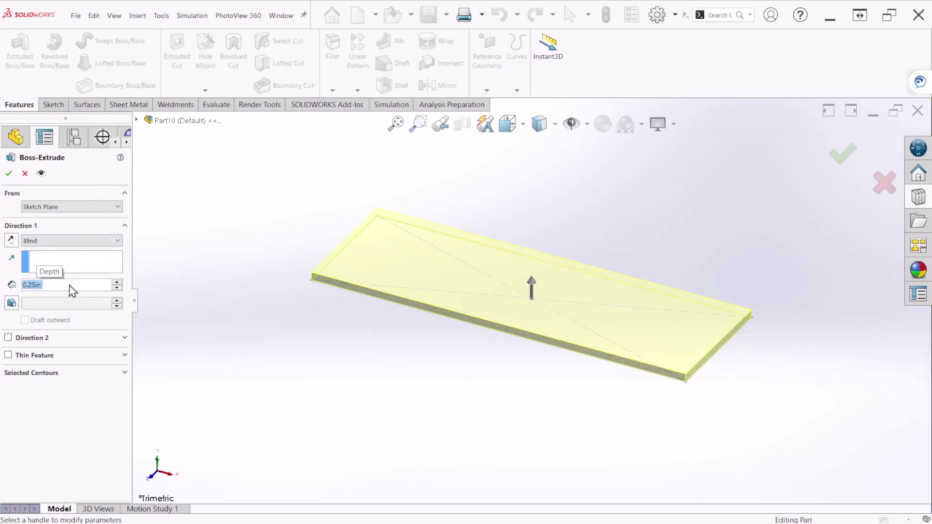
click(58, 241)
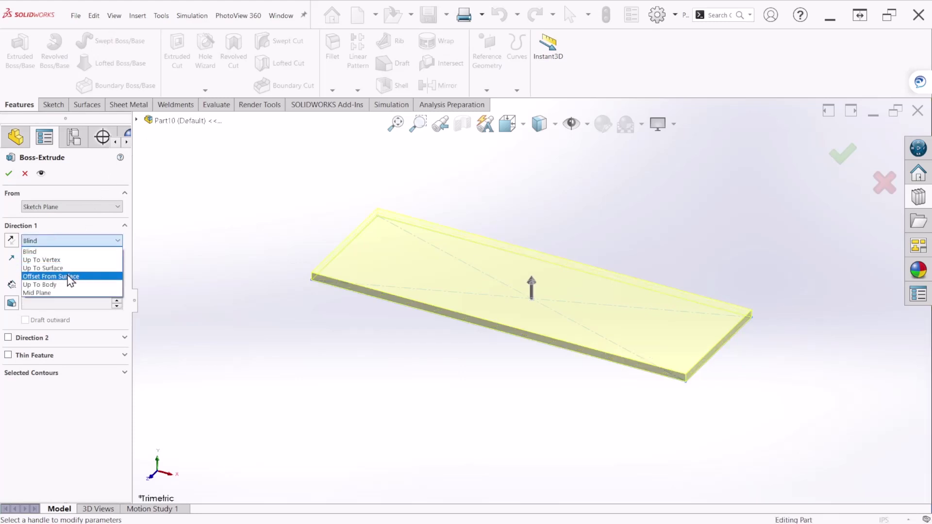
click(53, 293)
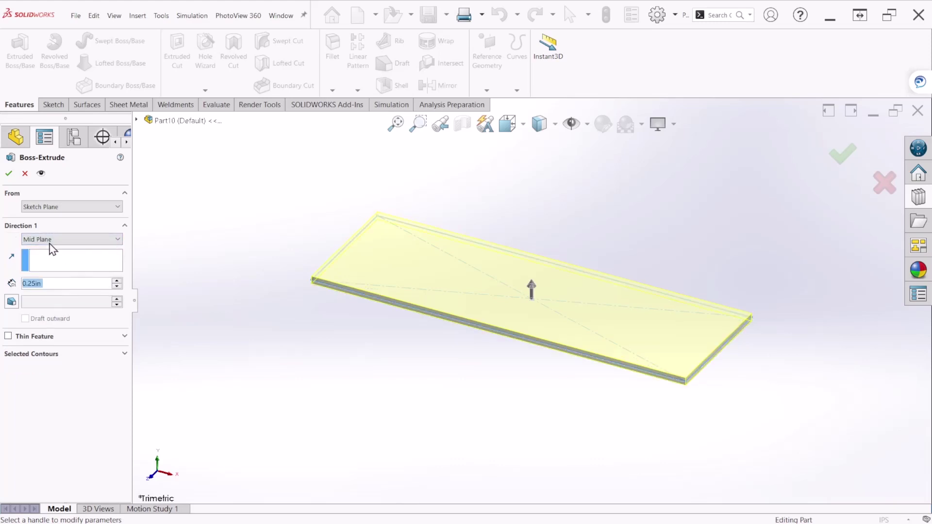
click(9, 173)
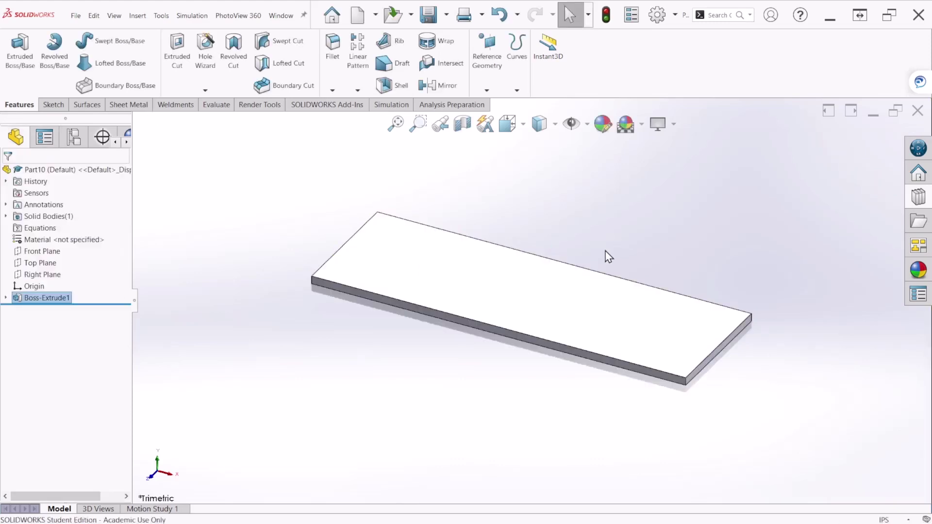
- Start a sketch on the plate's top face and draw a circle about 0.59 in in diameter on the lengthwise centreline near the left end
middle_drag(488, 354, 384, 291)
click(390, 270)
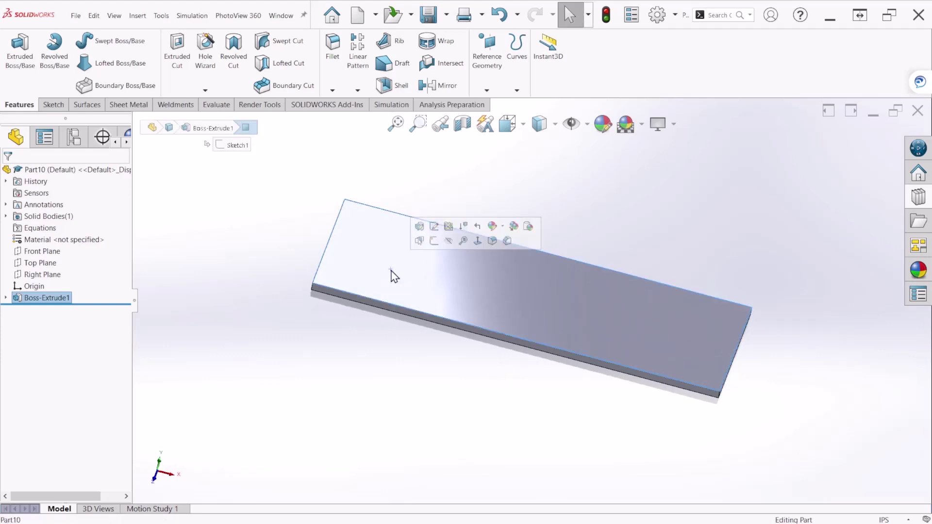
click(434, 241)
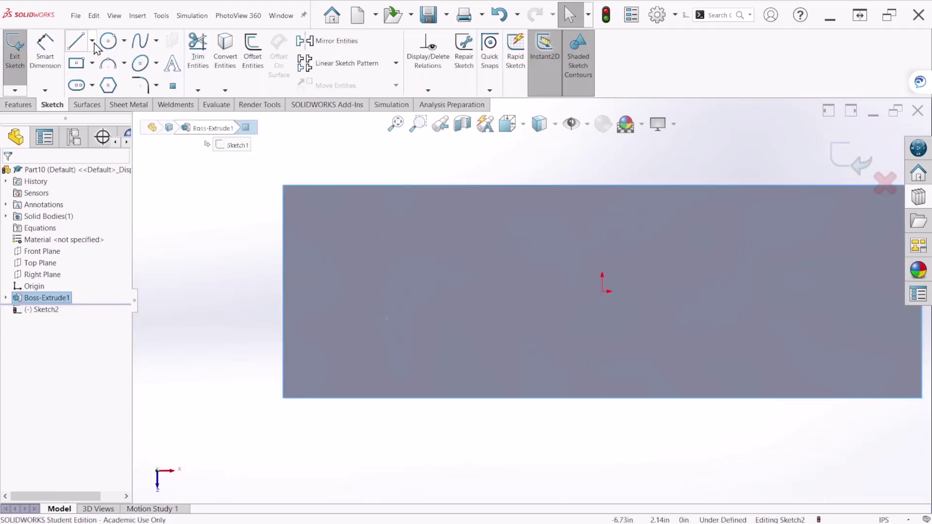
click(340, 292)
click(350, 305)
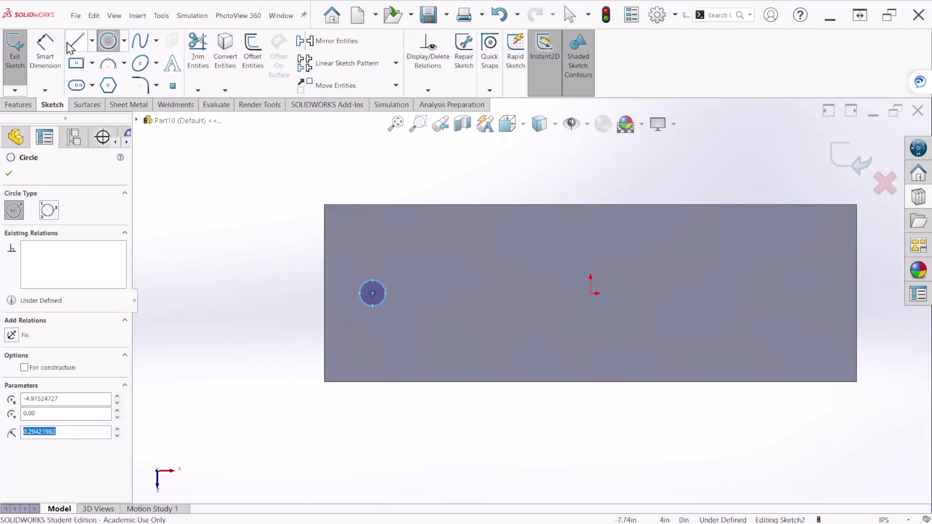
- Dimension the circle's diameter as 0.5 in
click(46, 47)
click(361, 282)
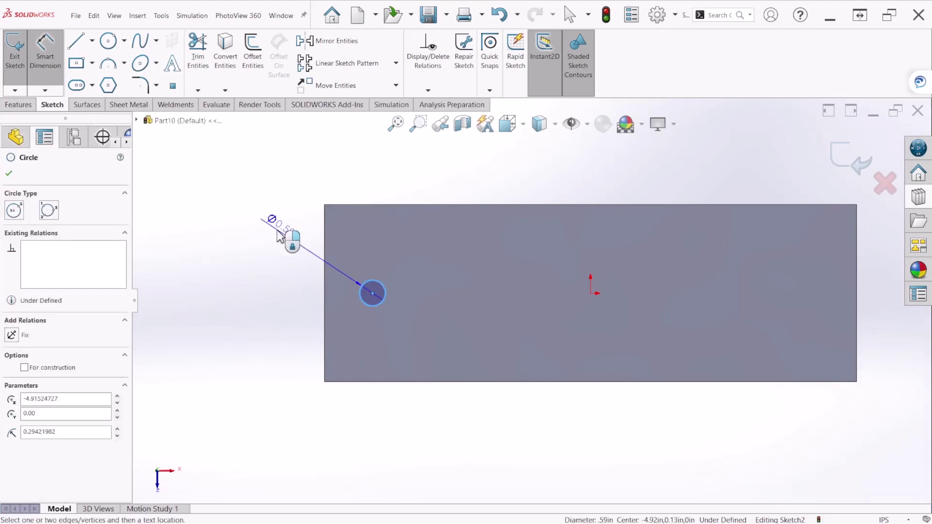
click(280, 236)
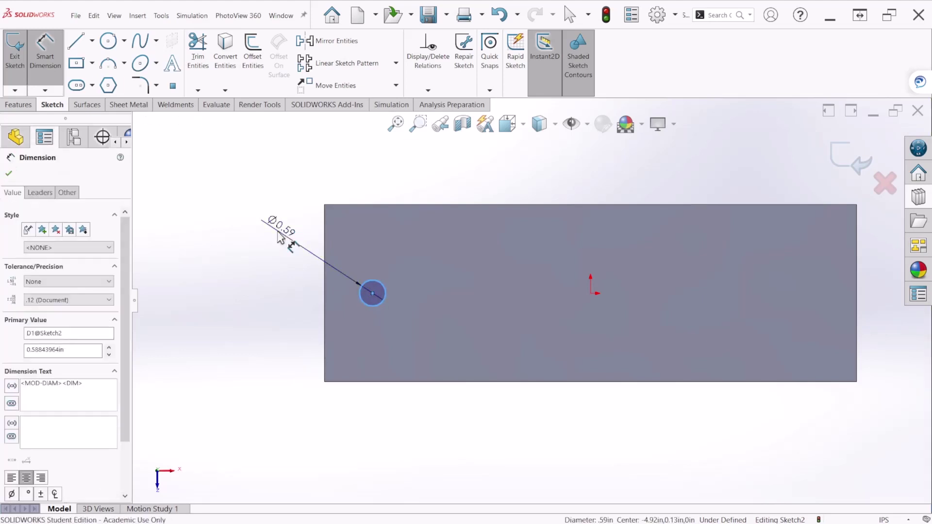
text(0.5)
key(Return)
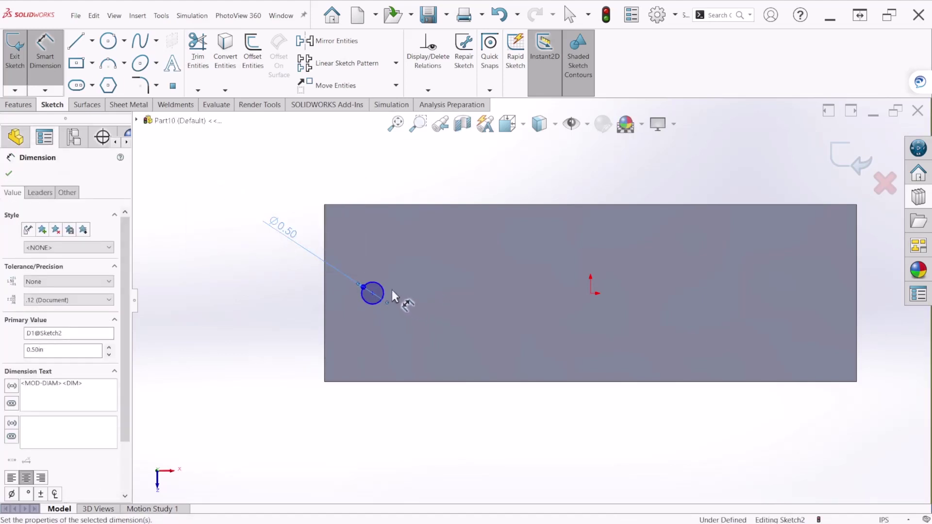
- Dimension the circle's centre 1 in from the plate's left short edge
click(381, 289)
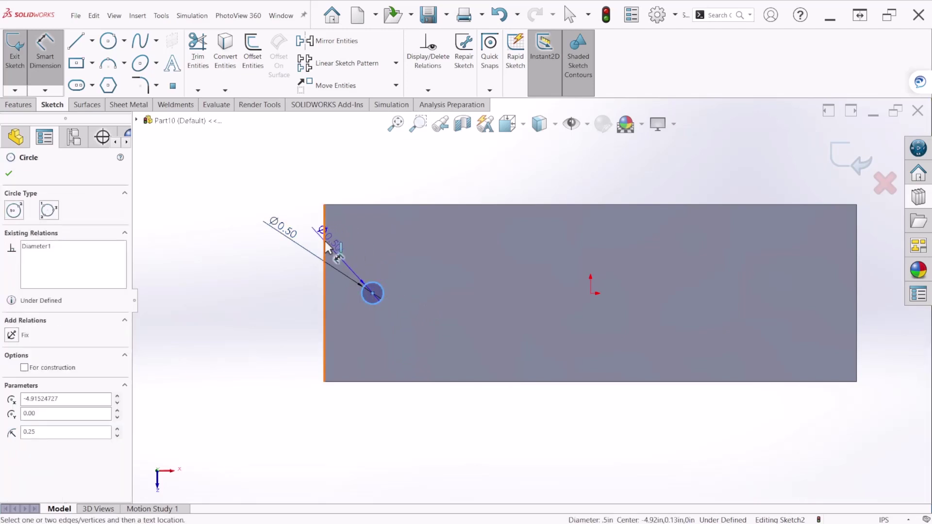
click(325, 255)
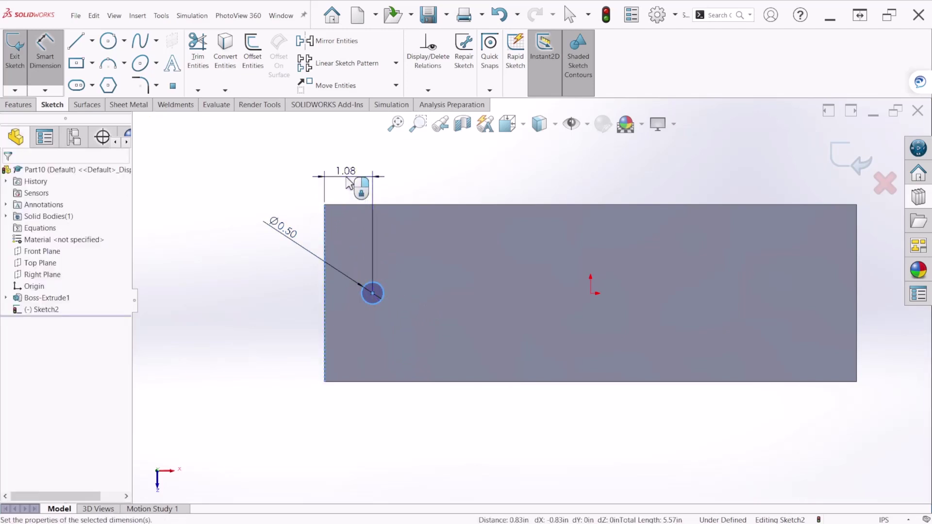
click(347, 184)
text(1)
key(Return)
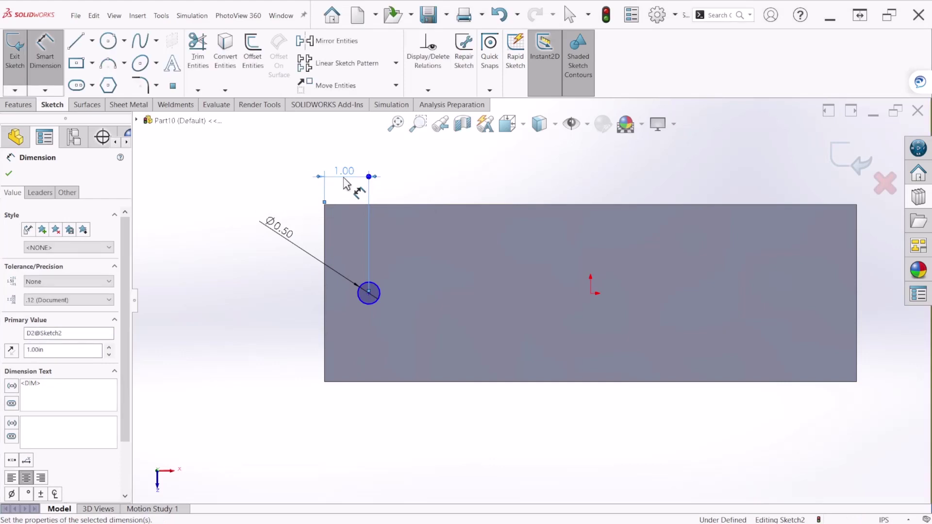
- Sketch four mounting-hole circles: about 0.24 and 0.22 in diameter near the plate's right corners, about 0.41 and 0.24 in near its left third
scroll(426, 255, up, 3)
scroll(671, 263, down, 4)
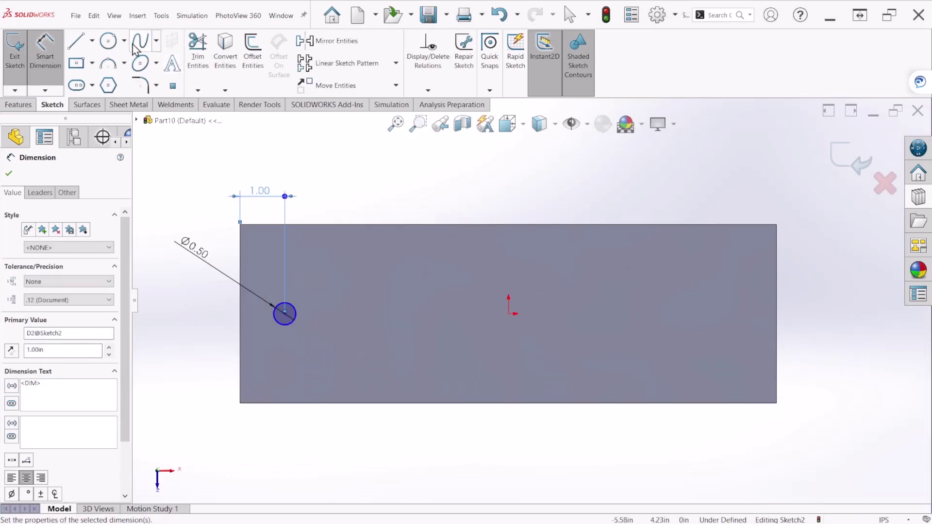
click(112, 44)
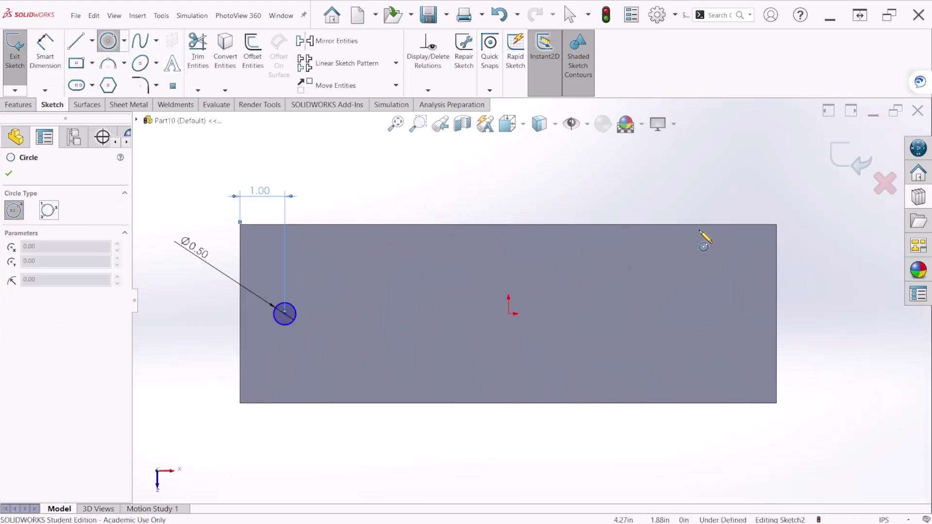
drag(734, 239, 739, 240)
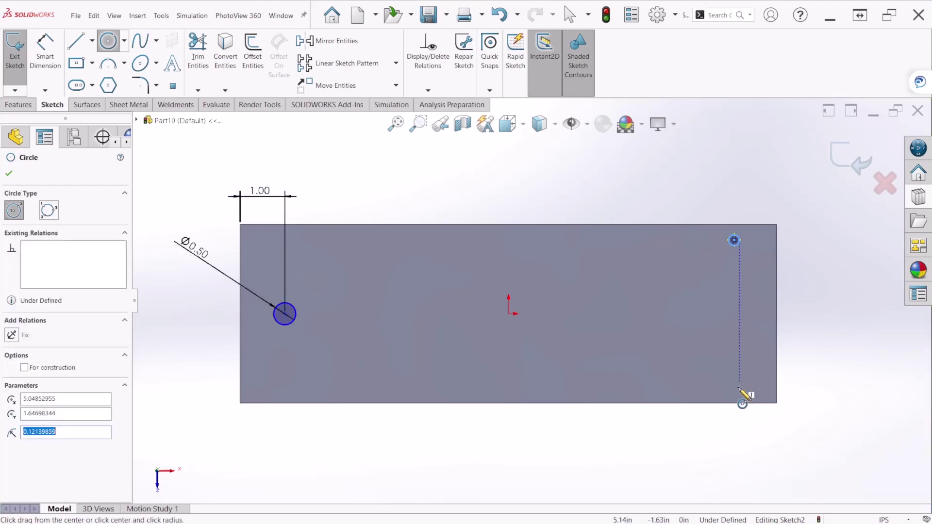
drag(736, 386, 737, 391)
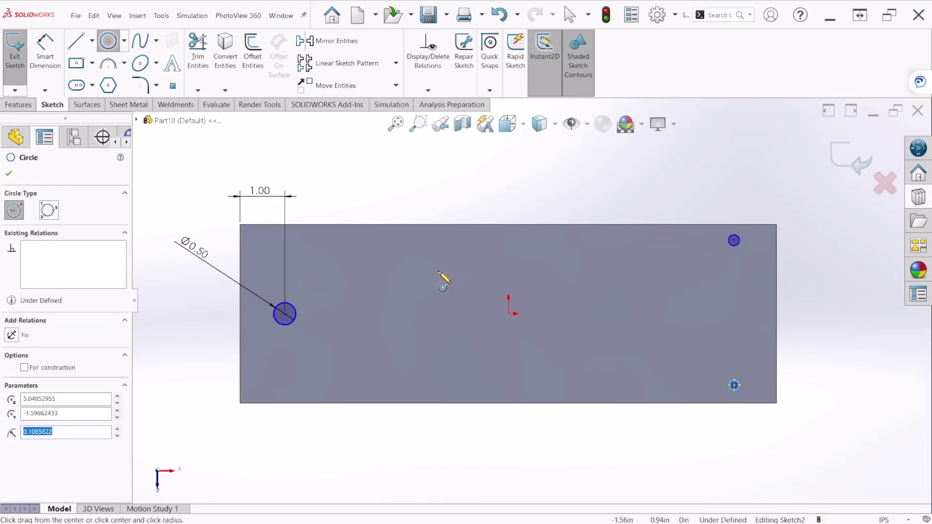
drag(394, 240, 402, 248)
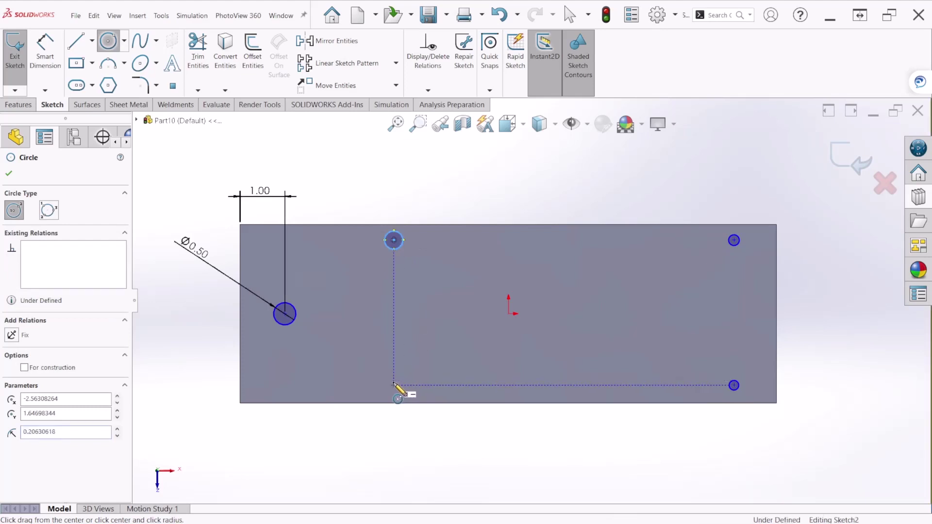
drag(393, 385, 410, 406)
key(Escape)
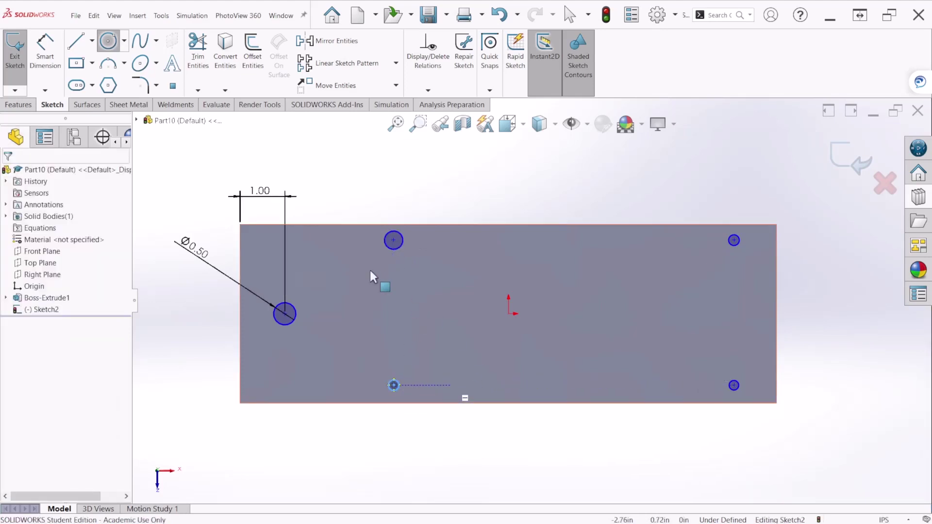
- Dimension the upper-right mounting-hole circle's diameter as 0.25 in
click(45, 51)
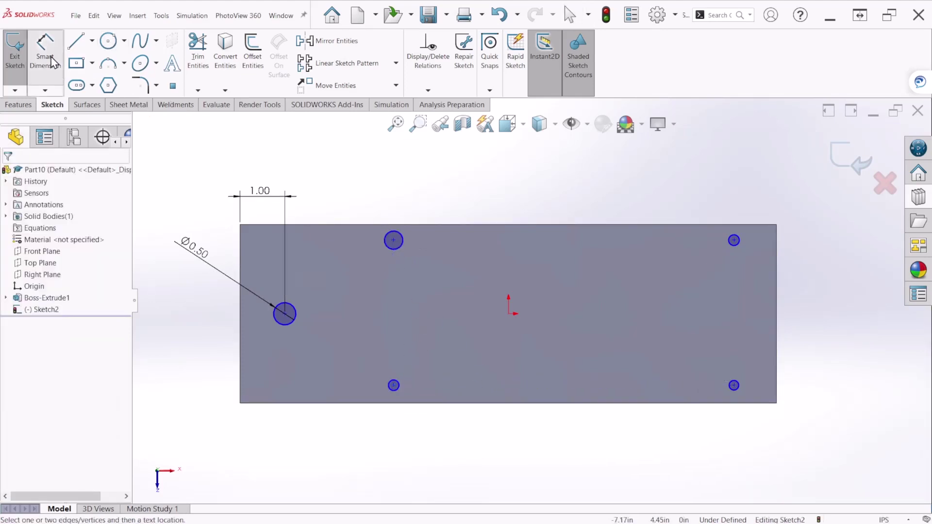
click(736, 239)
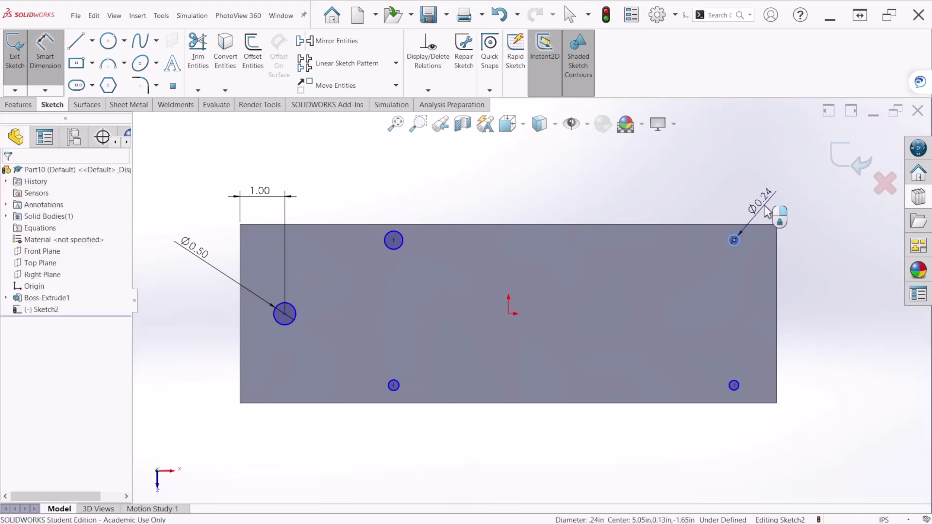
click(766, 212)
key(Return)
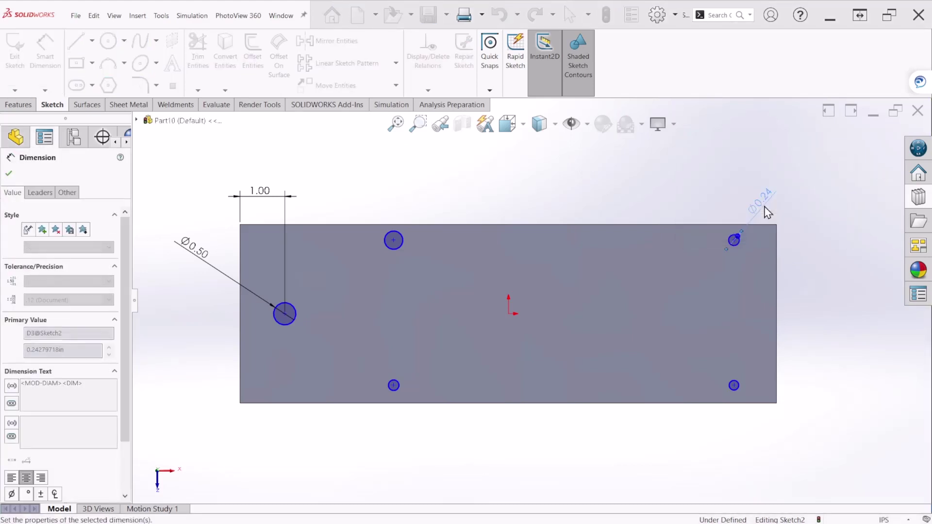
- Dimension the upper-right mounting-hole circle's centre 0.5 in from the plate's right short edge
click(738, 242)
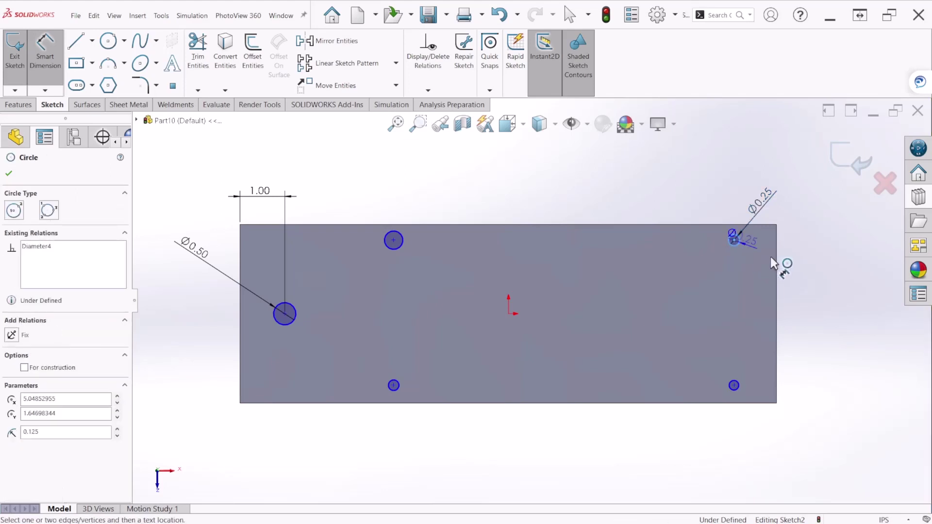
click(776, 250)
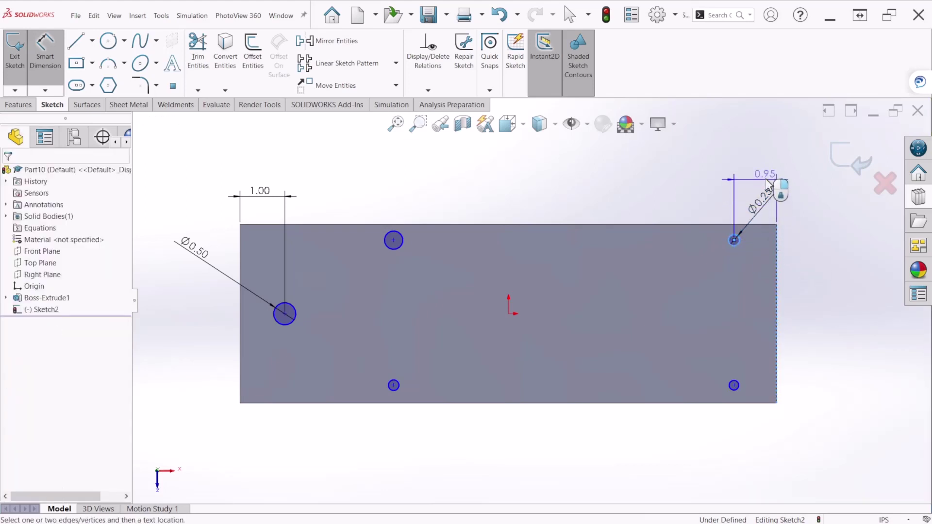
click(764, 170)
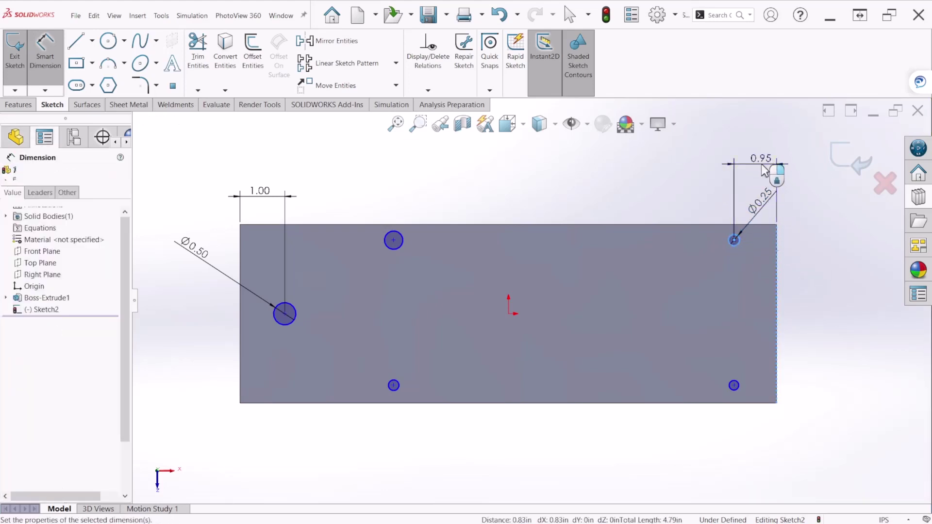
text(0.5)
key(Return)
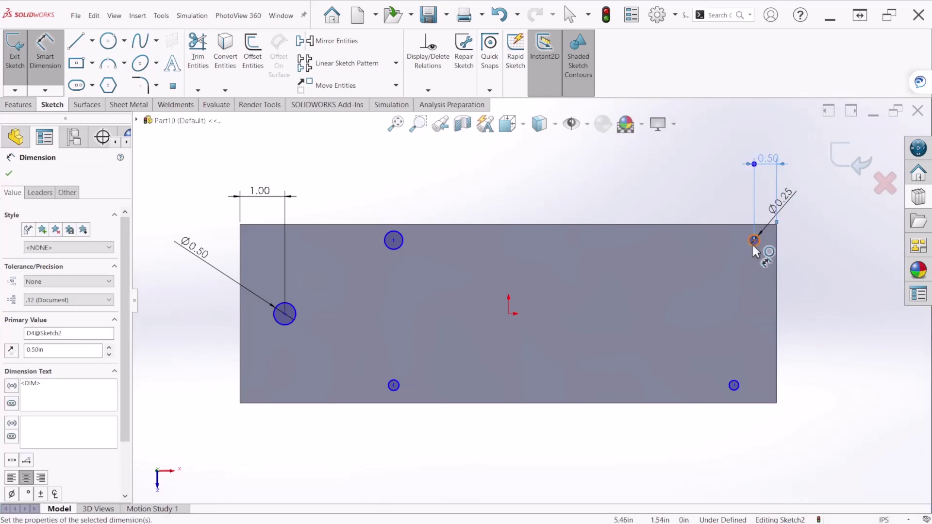
- Dimension the upper-right mounting-hole circle's centre 0.75 in from the plate's upper long edge
click(753, 240)
click(742, 225)
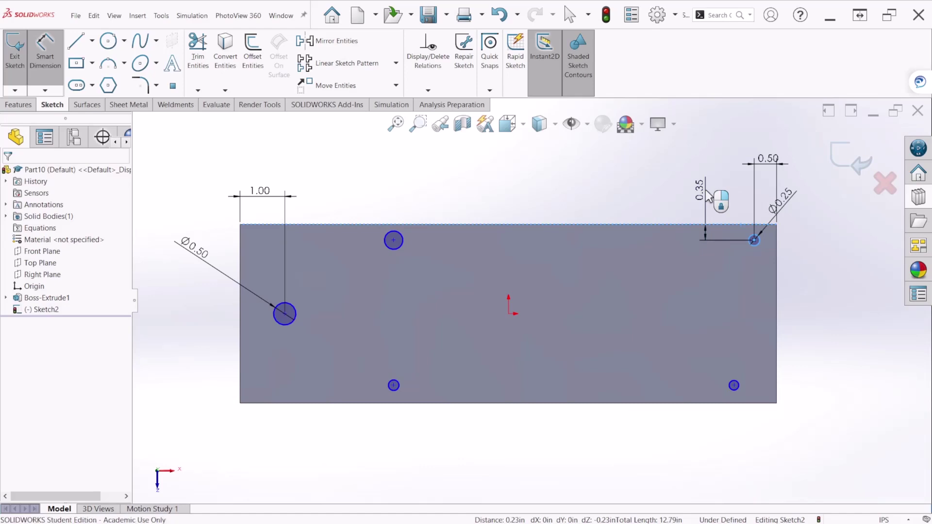
click(707, 196)
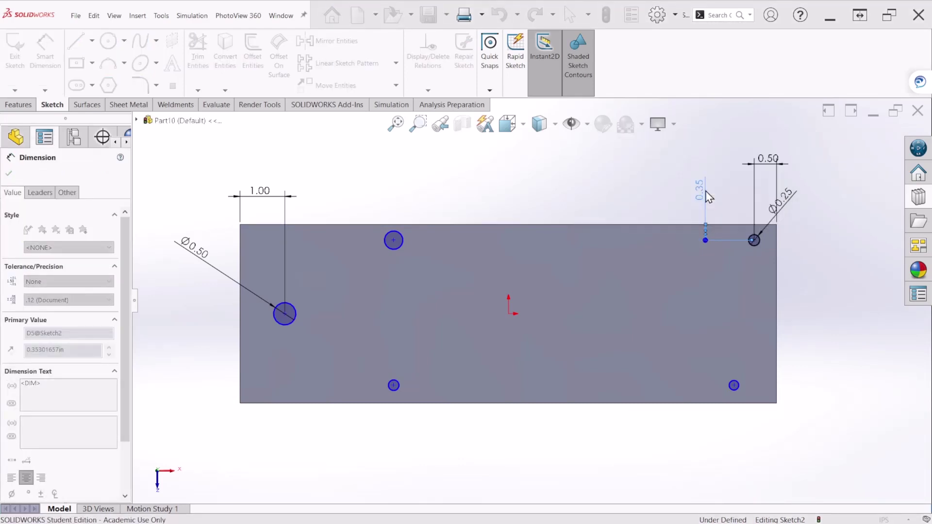
text(0.75)
key(Return)
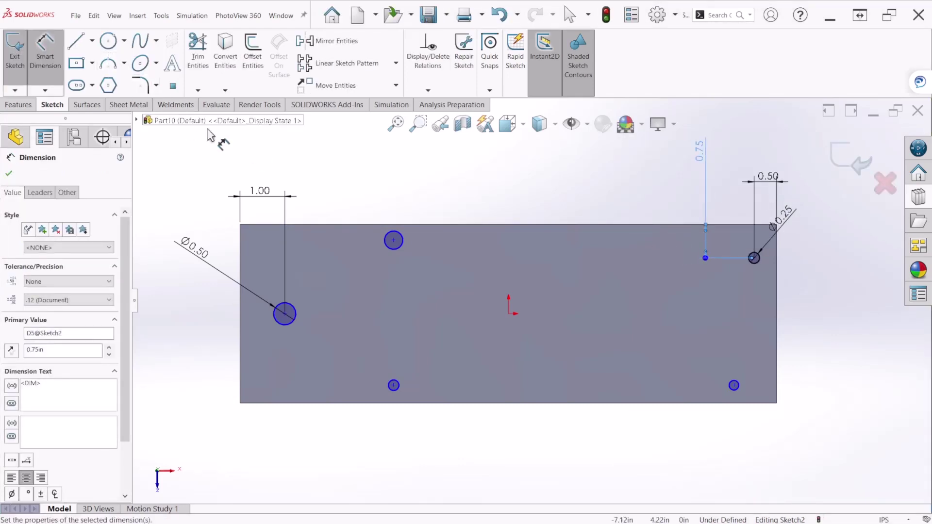
key(Escape)
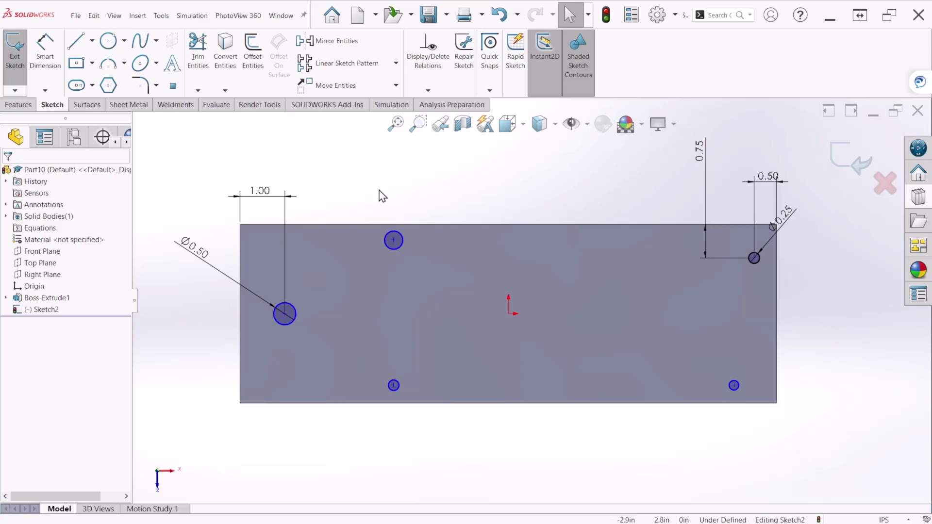
- Add an Equal relation between the upper-left mounting-hole circle and the 0.25 in circle at the upper right
click(399, 246)
ctrl+click(759, 261)
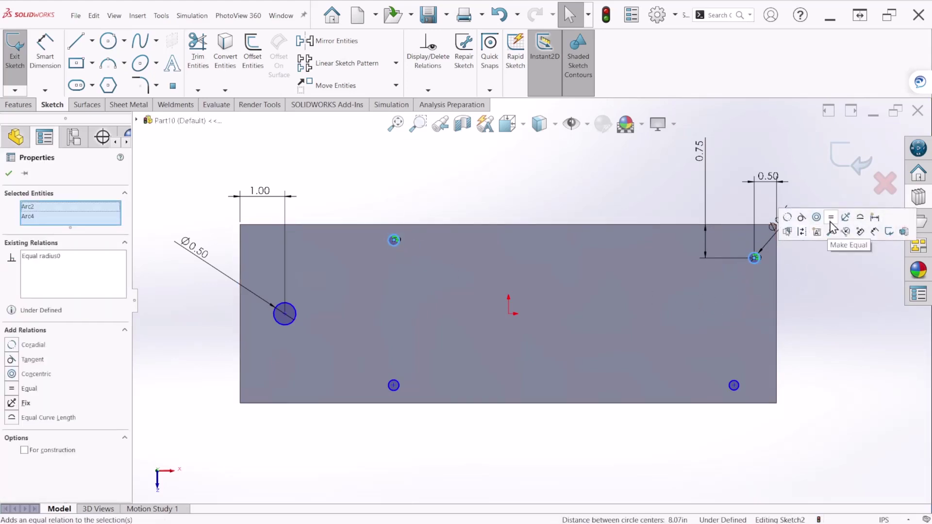
click(735, 385)
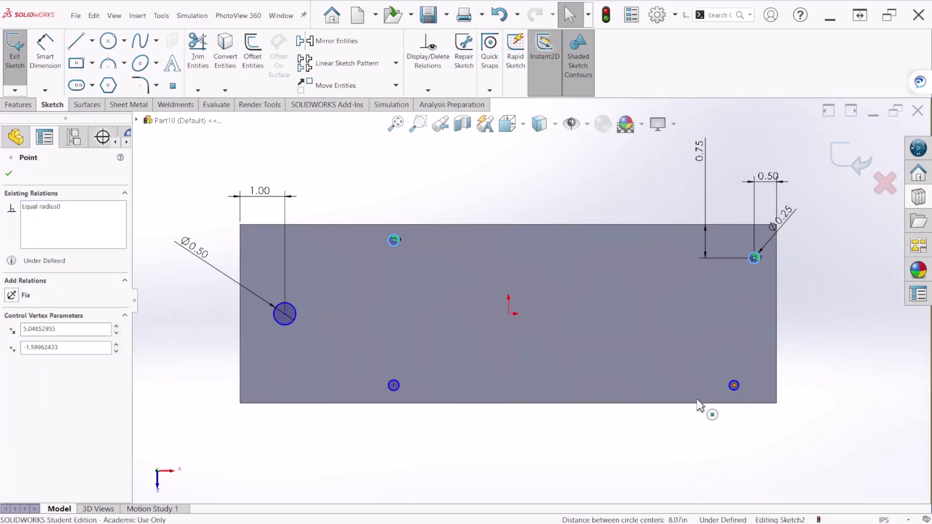
click(698, 406)
click(395, 387)
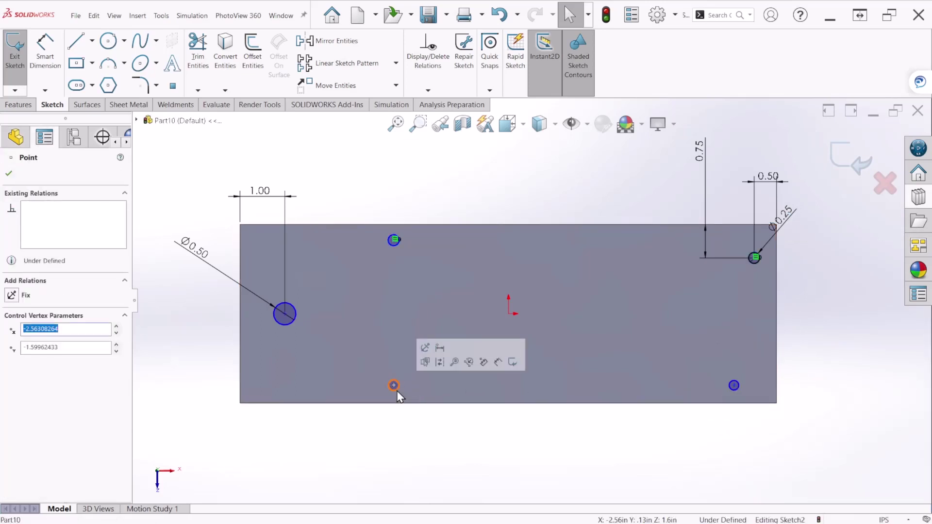
click(397, 391)
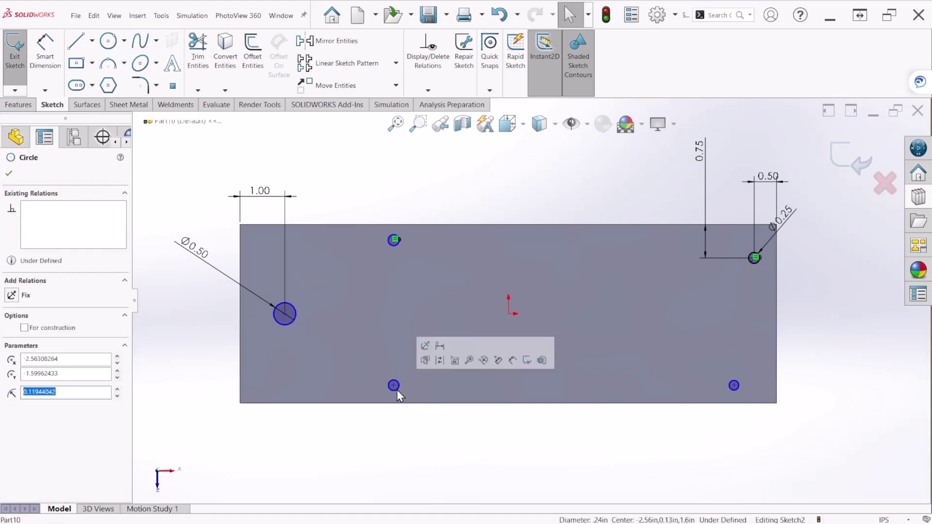
click(753, 258)
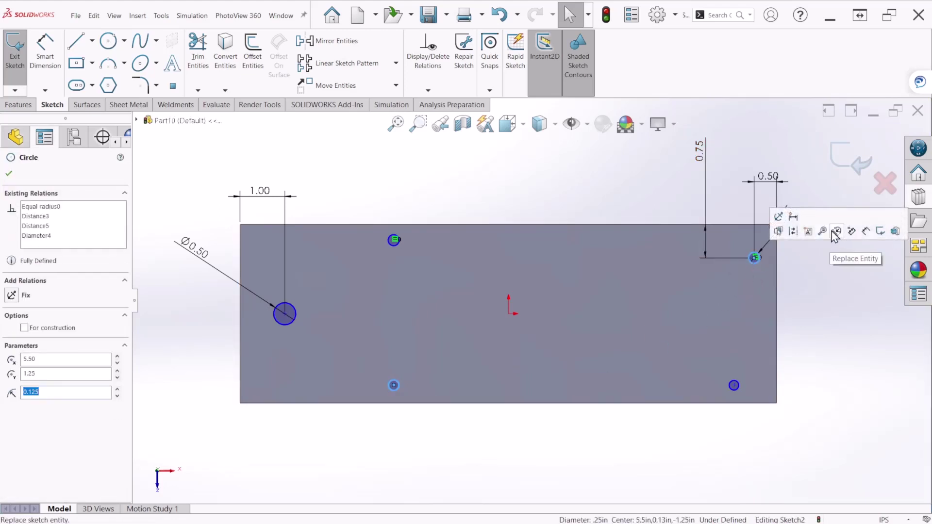
click(774, 368)
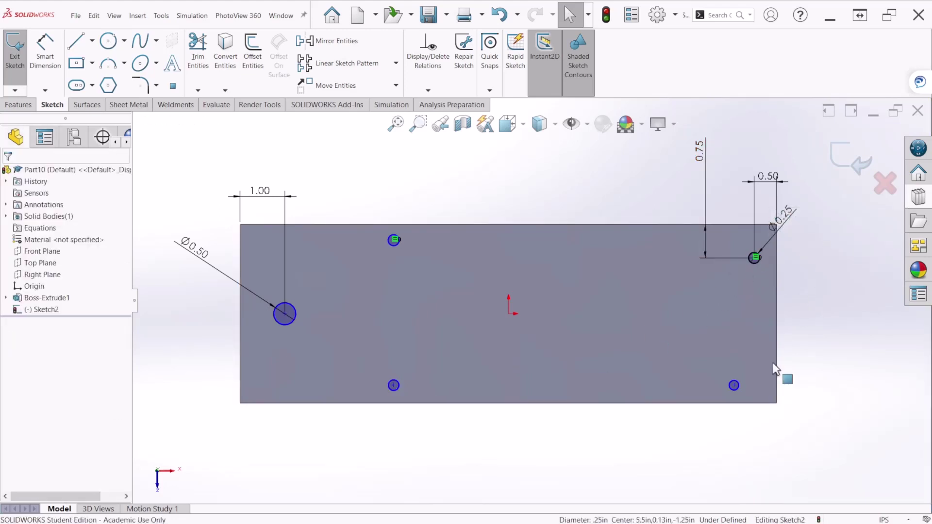
- Add an Equal relation between the lower-right mounting-hole circle and the 0.25 in circle above it
click(738, 384)
ctrl+click(755, 259)
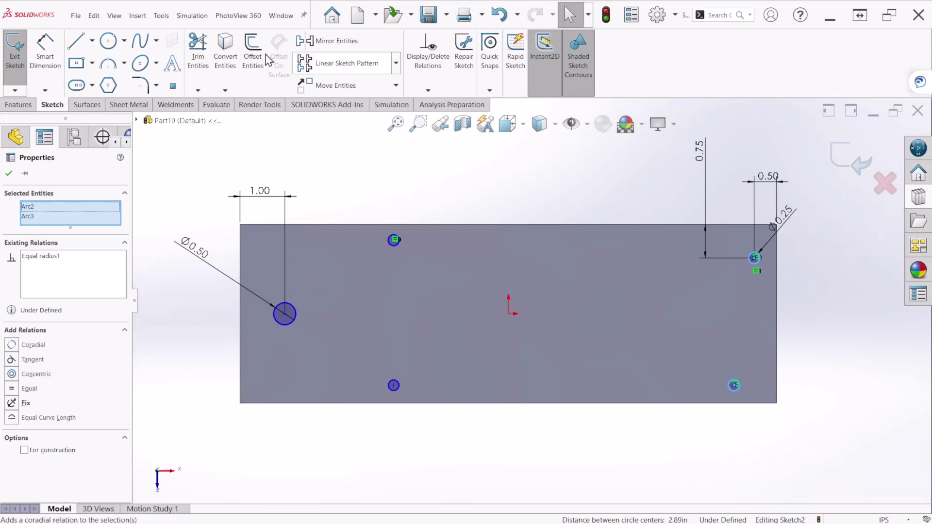
- Dimension the lower-right mounting-hole circle's centre 0.75 in from the plate's lower long edge
click(45, 48)
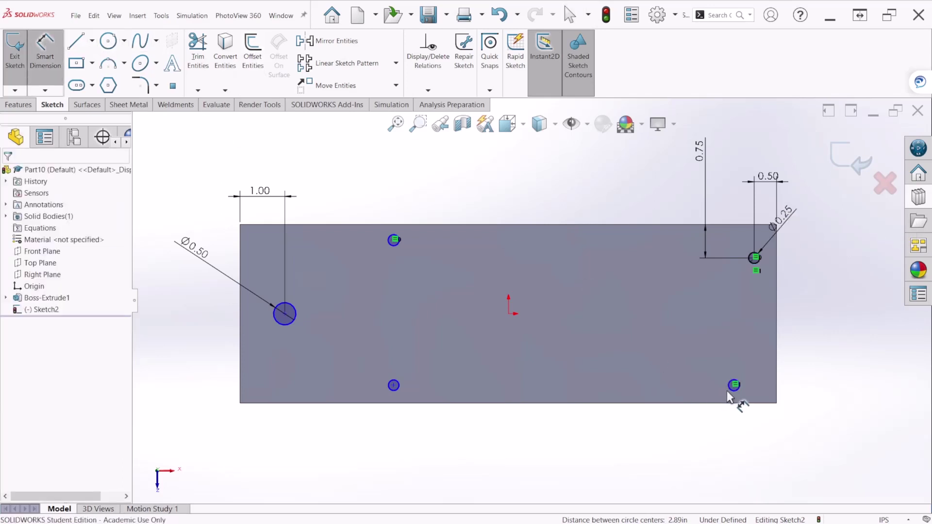
click(742, 392)
click(747, 403)
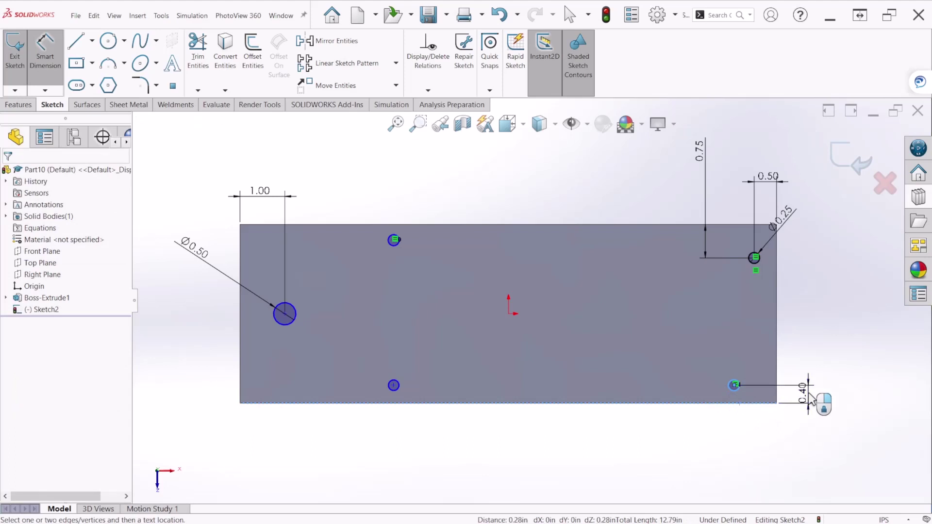
click(810, 399)
text(0.75)
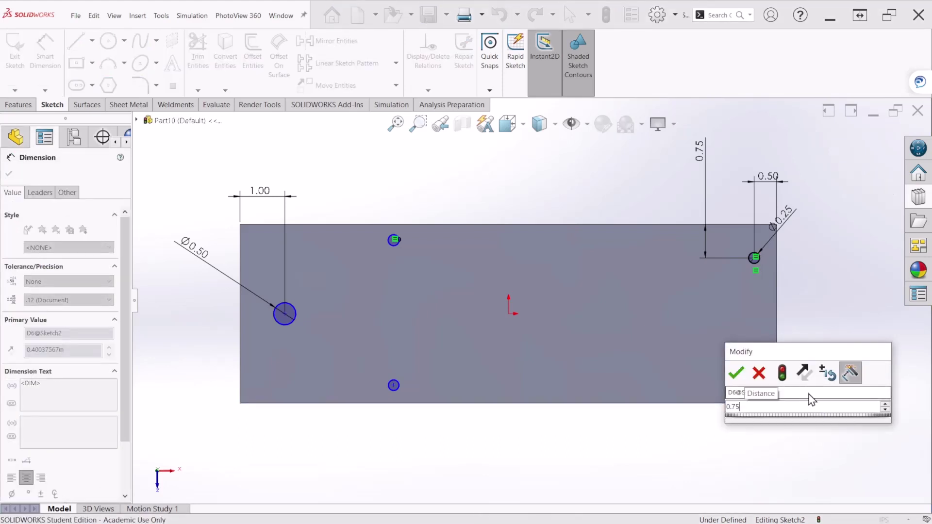
key(Return)
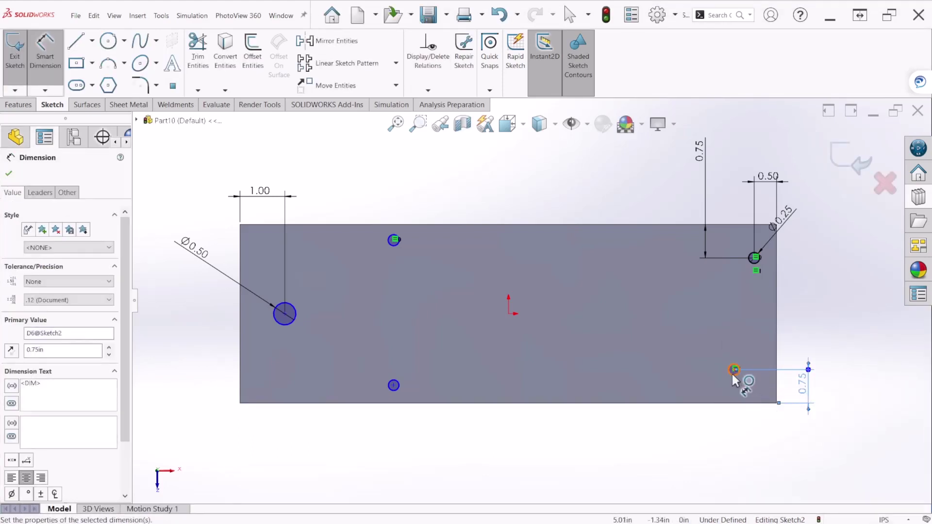
- Dimension the lower-right mounting-hole circle's centre 0.50 in from the plate's right short edge
click(733, 369)
click(776, 383)
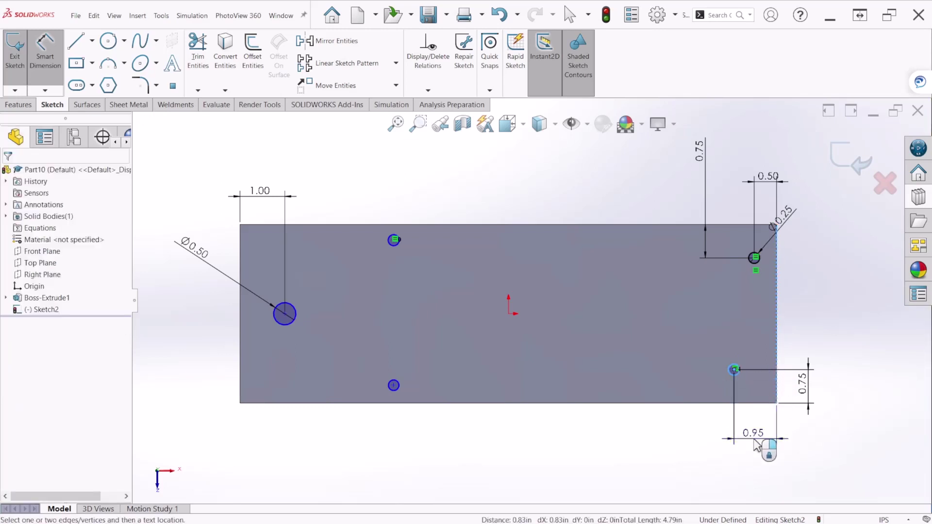
click(755, 444)
text(0.50)
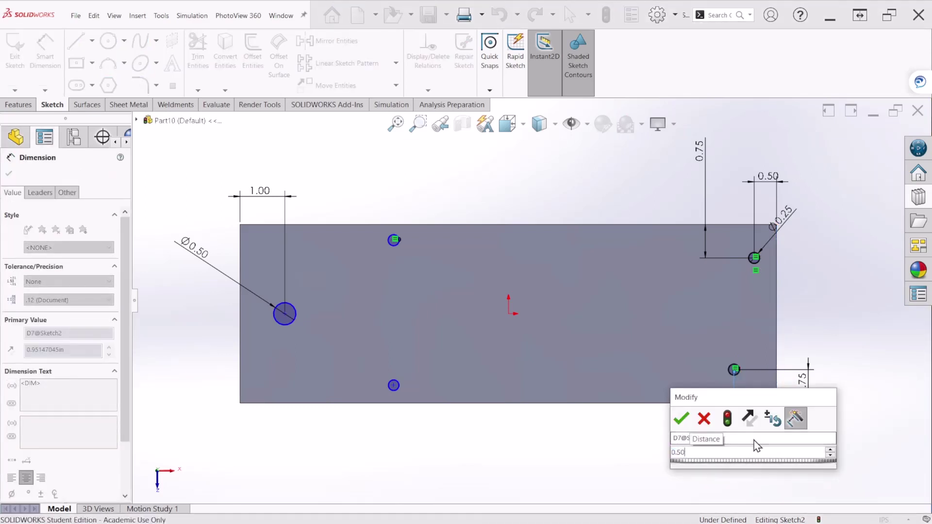
key(Return)
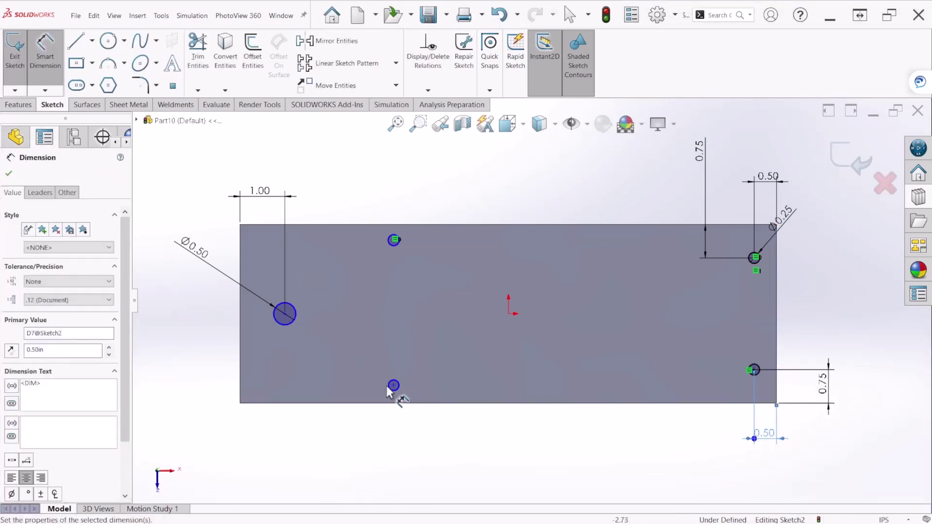
- Dimension the lower-left mounting-hole circle's centre 0.75 in from the plate's lower long edge
click(394, 388)
click(391, 402)
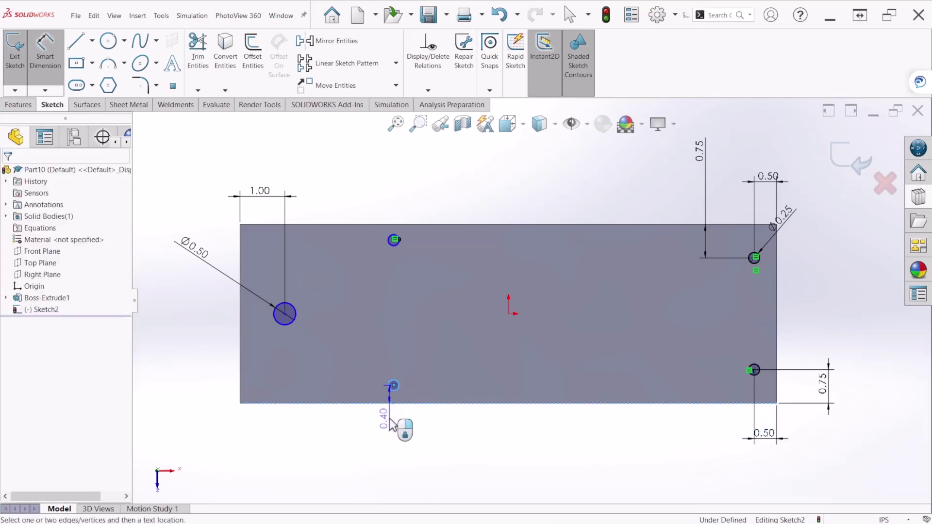
click(379, 431)
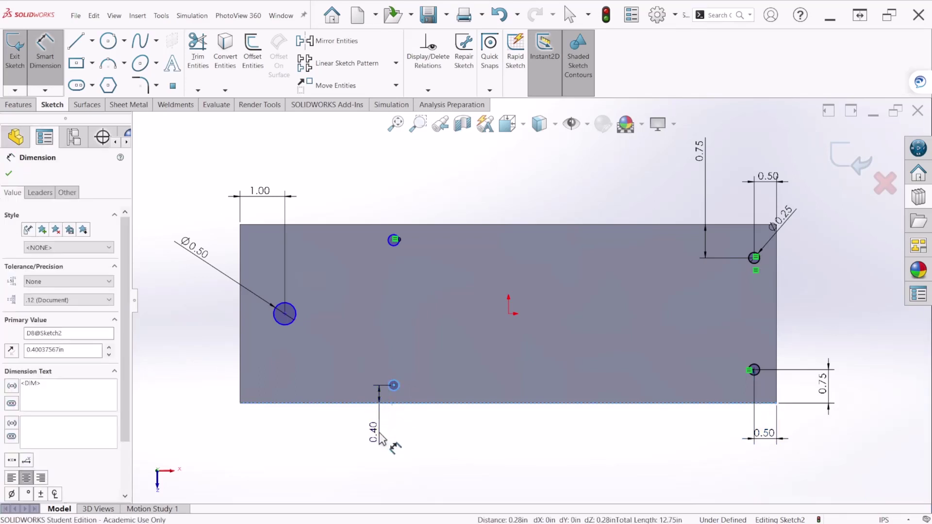
text(0.75)
key(Return)
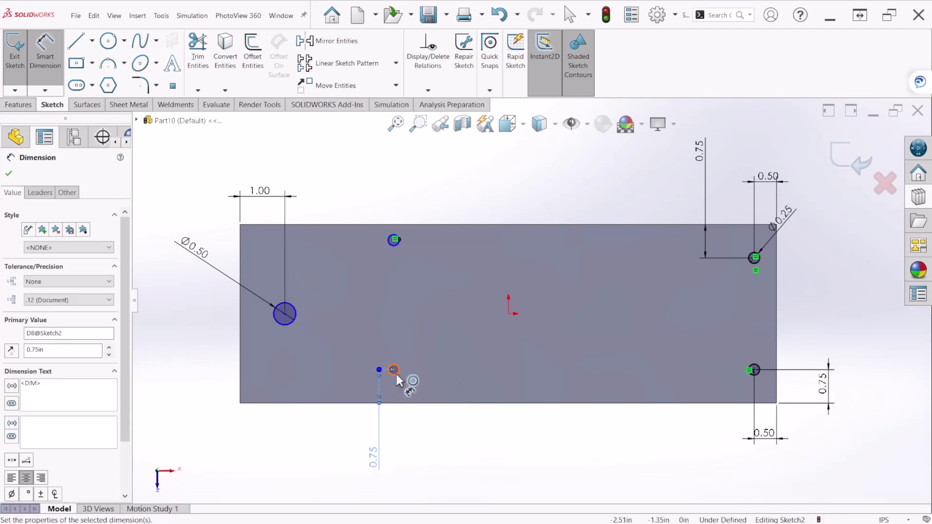
- Dimension the centre distance between the lower-left and lower-right mounting-hole circles as 8.5 in
drag(396, 374, 759, 371)
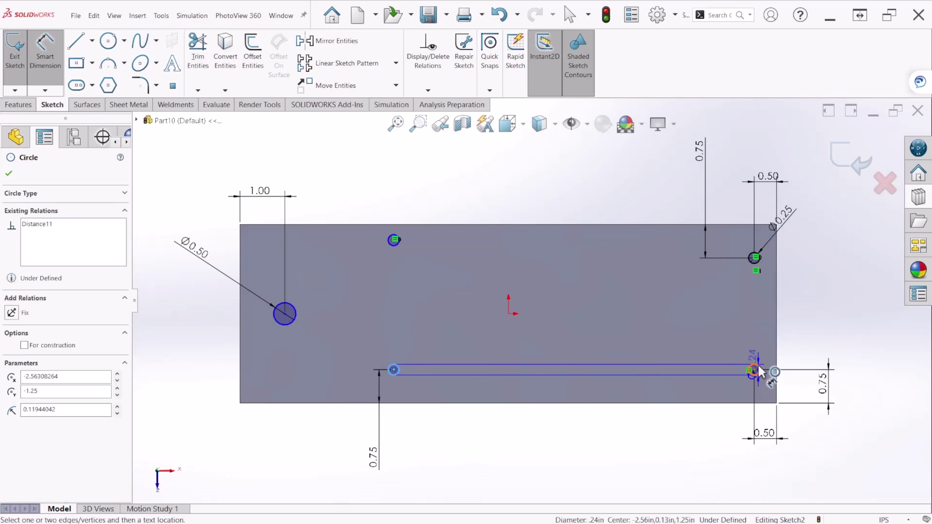
click(758, 371)
click(586, 438)
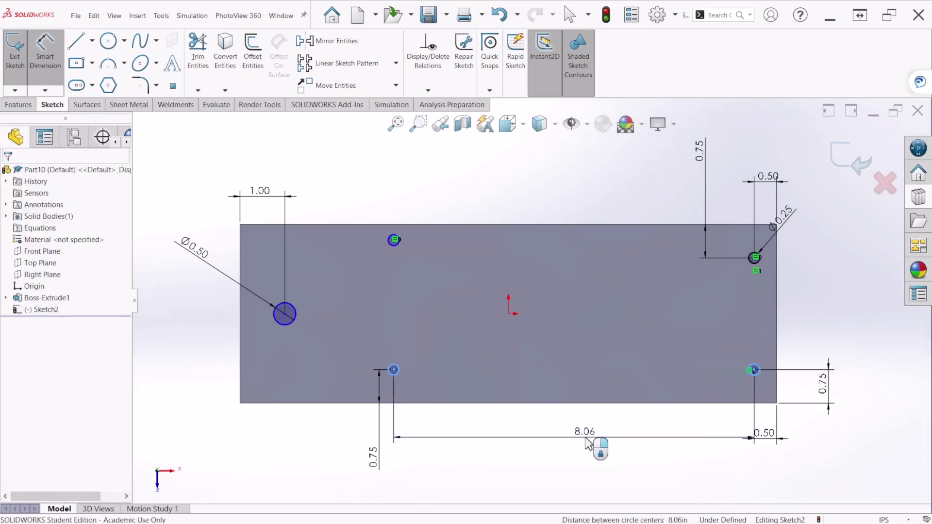
text(8.5)
key(Return)
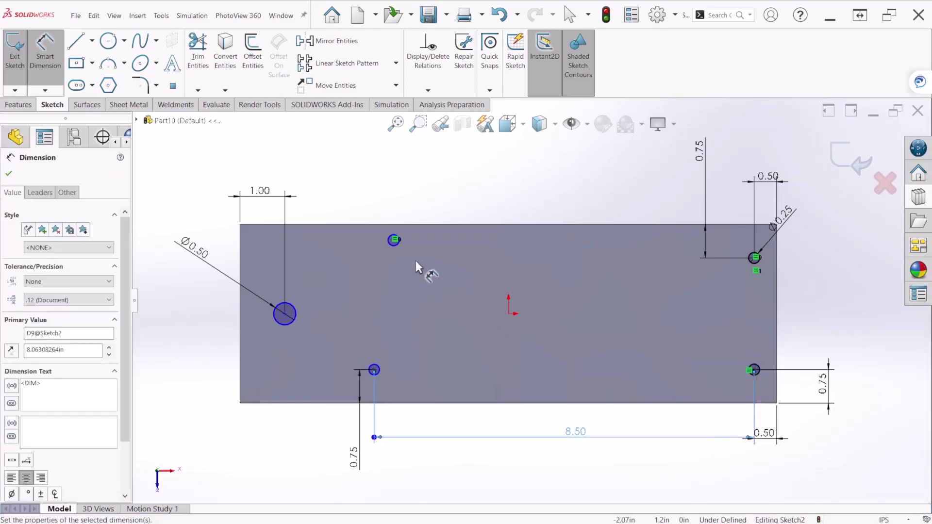
- Dimension the centre distance between the upper-left and upper-right mounting-hole circles as 8.5 in
click(397, 241)
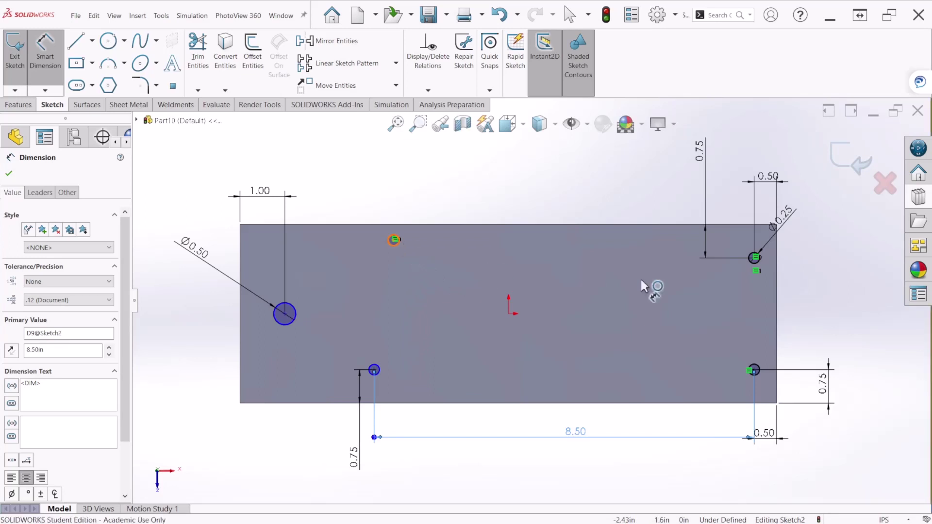
click(752, 264)
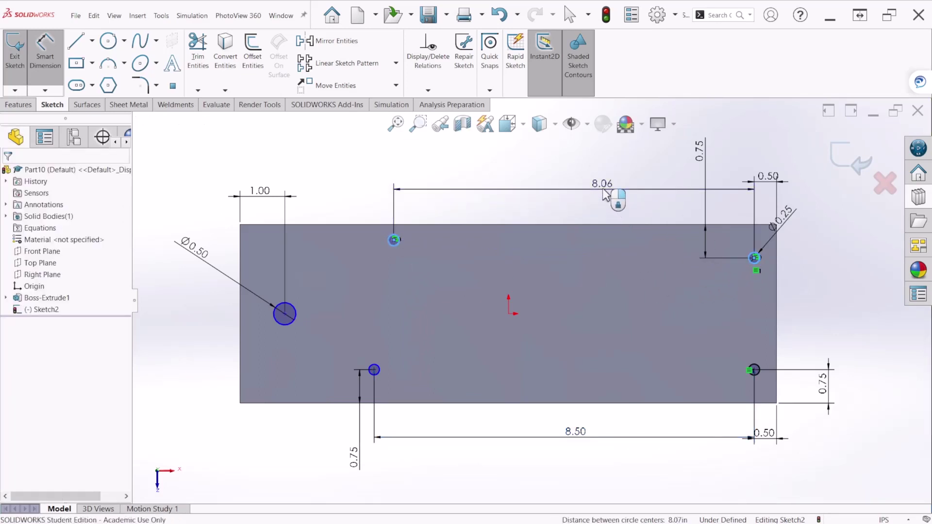
click(604, 194)
text(8.5)
key(Return)
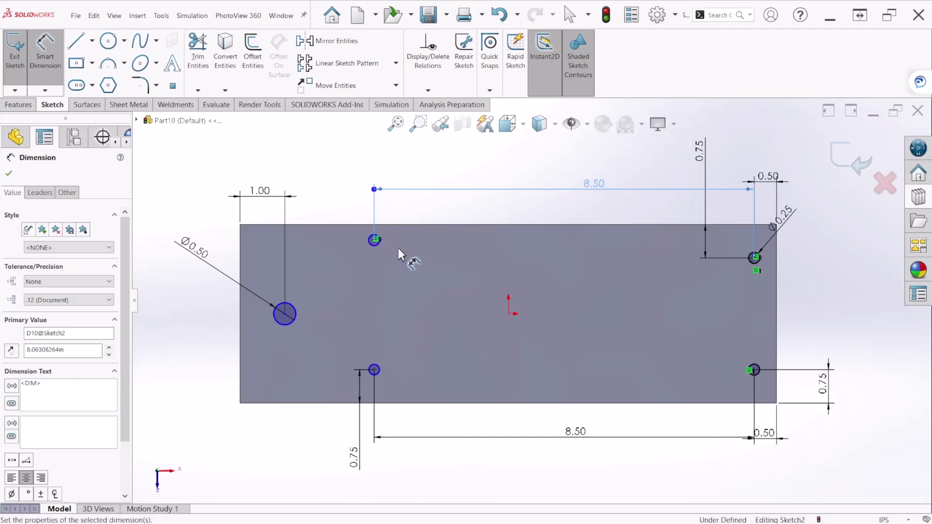
- Dimension the upper-left mounting-hole circle's centre 0.75 in from the plate's upper long edge
click(380, 238)
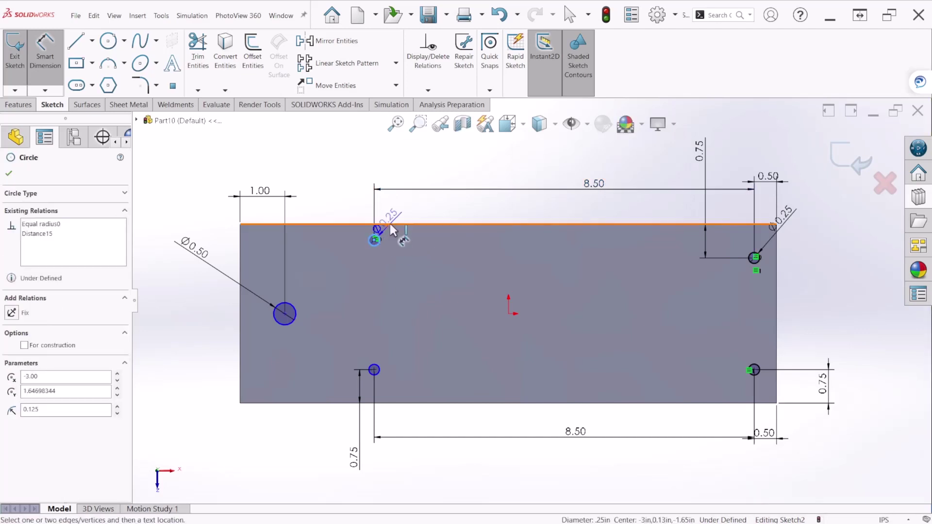
click(389, 224)
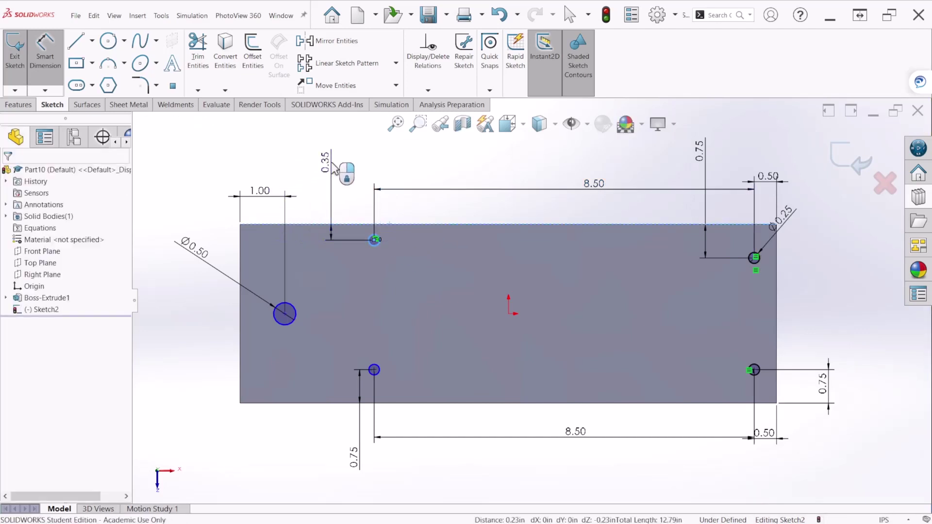
click(334, 168)
text(0.75)
key(Return)
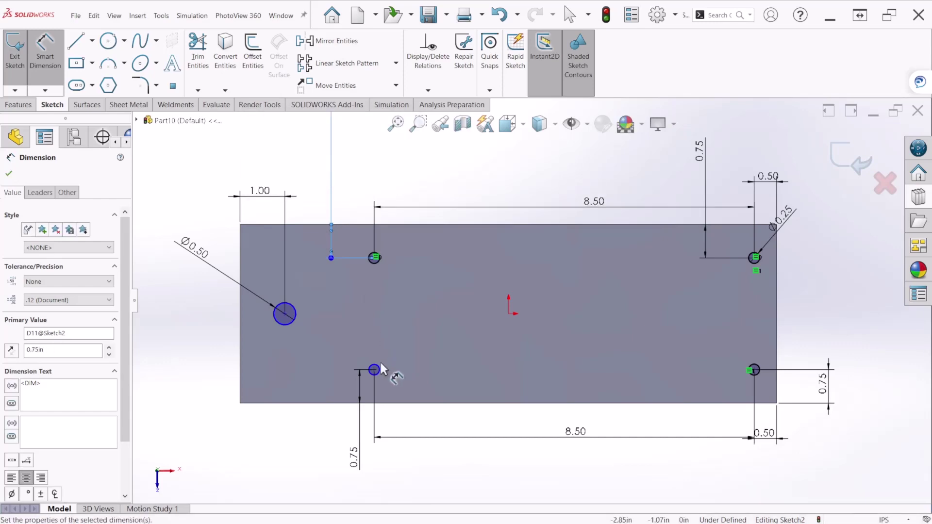
- Dimension the lower-left mounting-hole circle's diameter as 0.25 in and exit the sketch
click(379, 366)
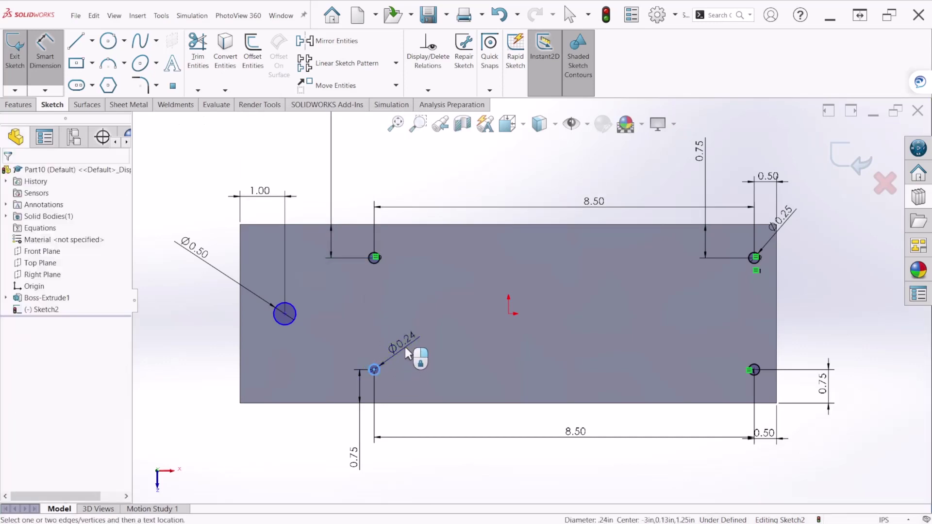
click(405, 347)
text(0.25)
key(Return)
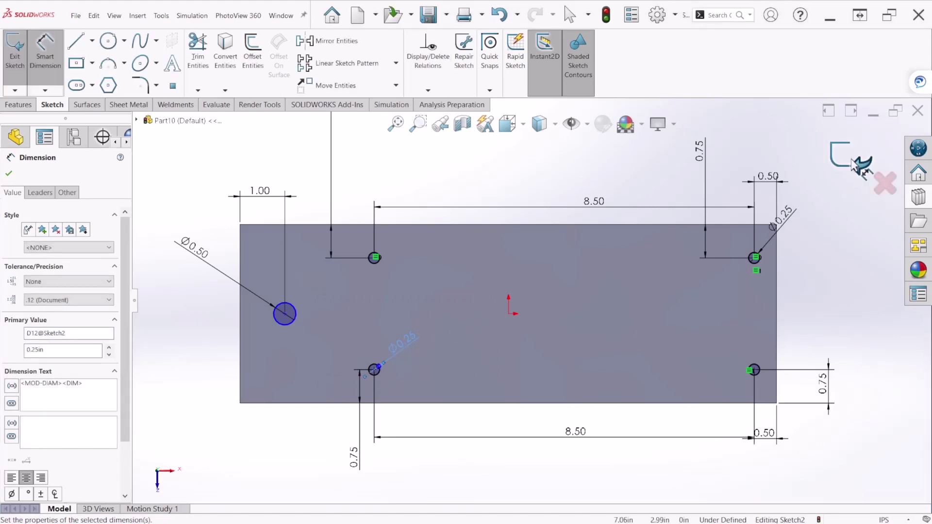
click(854, 165)
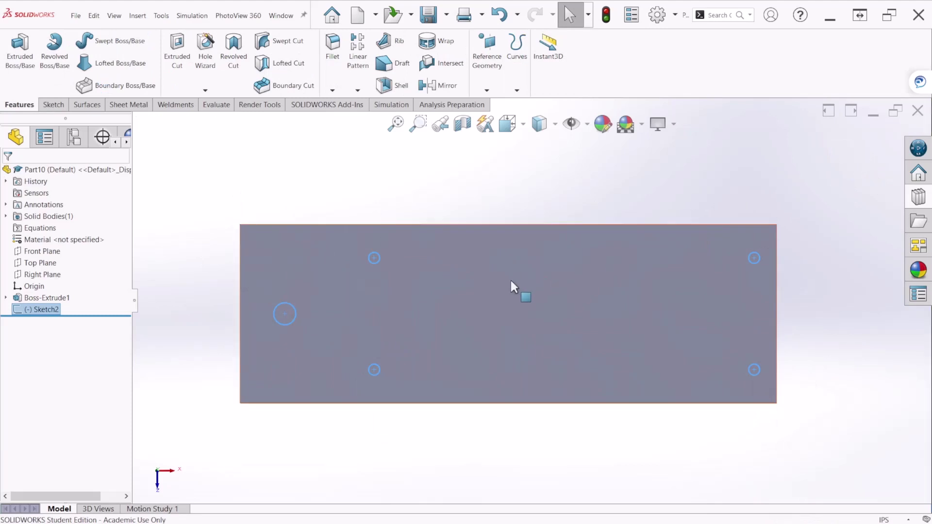
- Cut the shaft hole and four mounting holes through the plate with an Extruded Cut set to Through All - Both
middle_drag(511, 278, 525, 245)
key(ctrl+6)
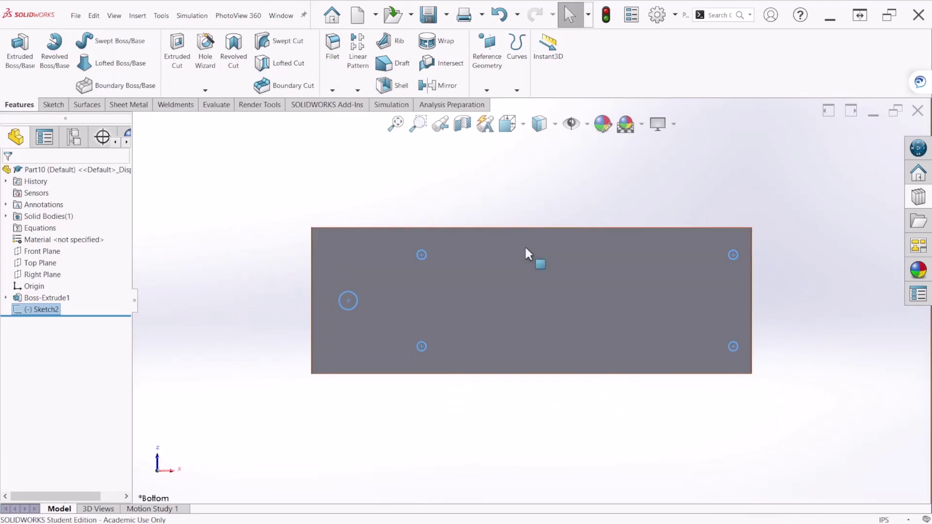
key(ctrl+7)
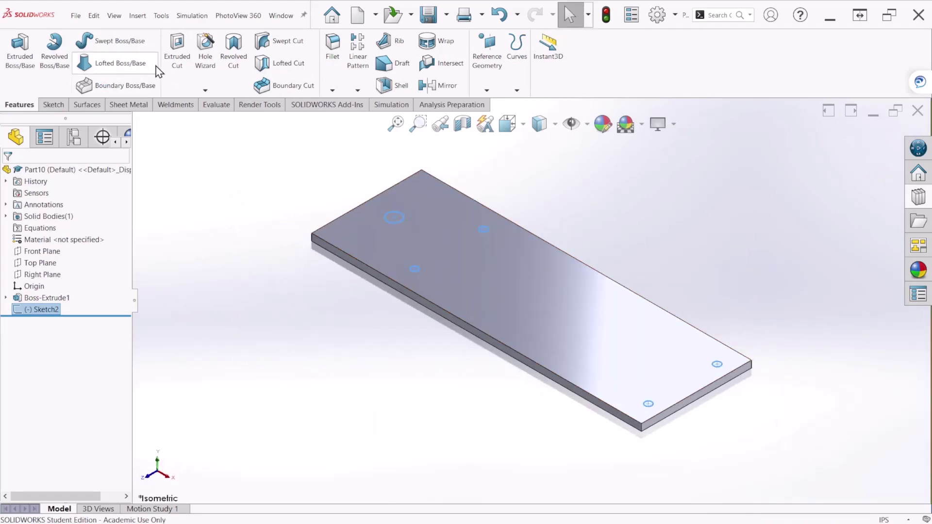
click(175, 62)
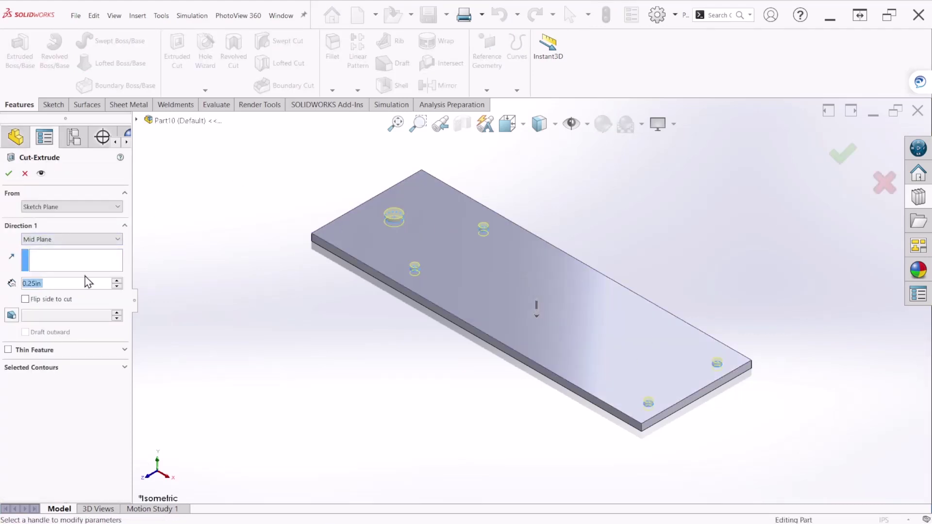
click(72, 239)
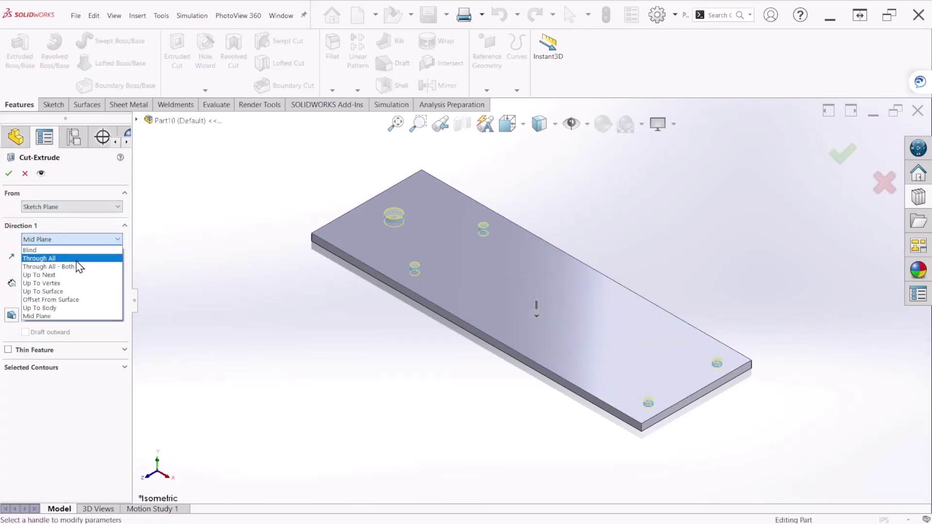
click(49, 266)
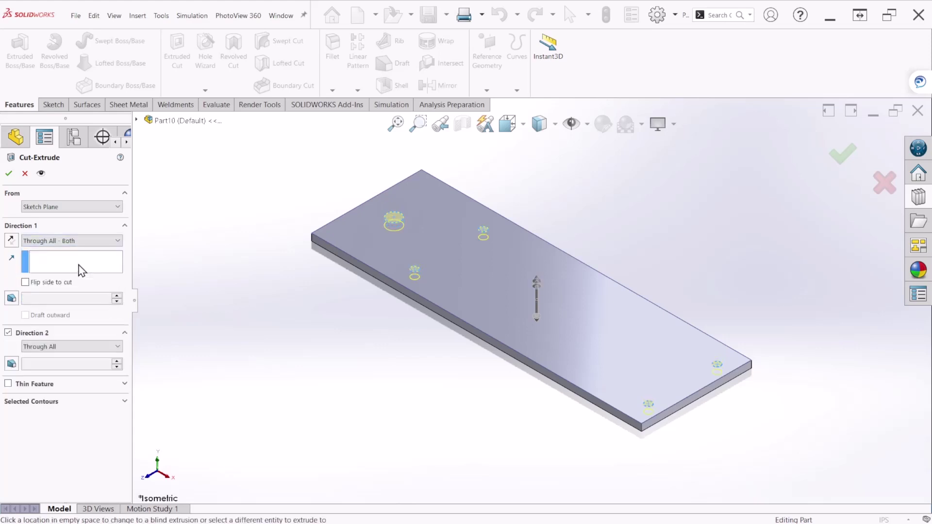
click(9, 173)
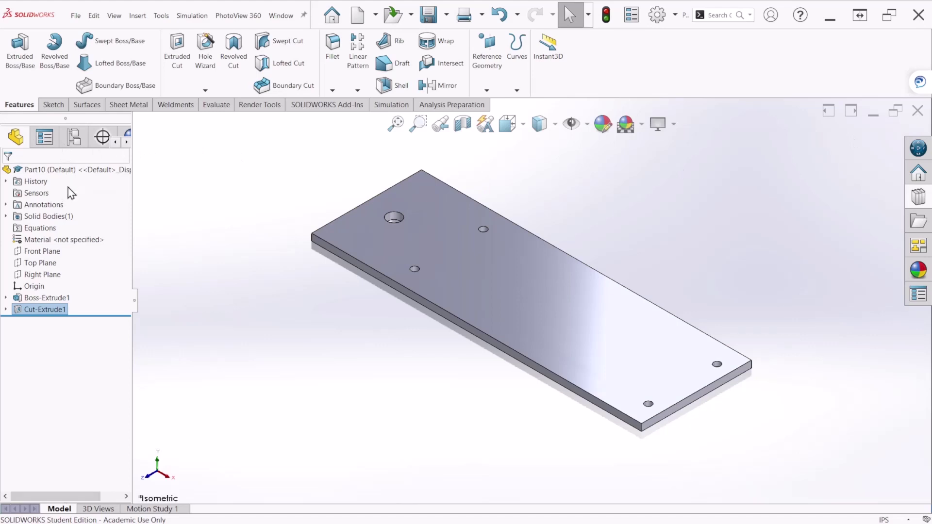
- Fillet the edges of all four side faces of the plate with a 0.10 in radius
click(332, 61)
middle_drag(489, 388, 488, 325)
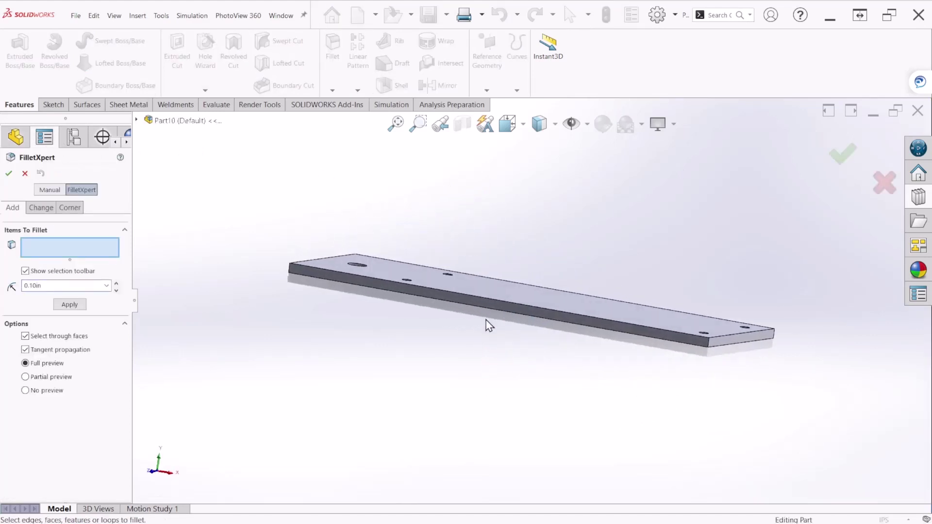
middle_drag(415, 329, 401, 307)
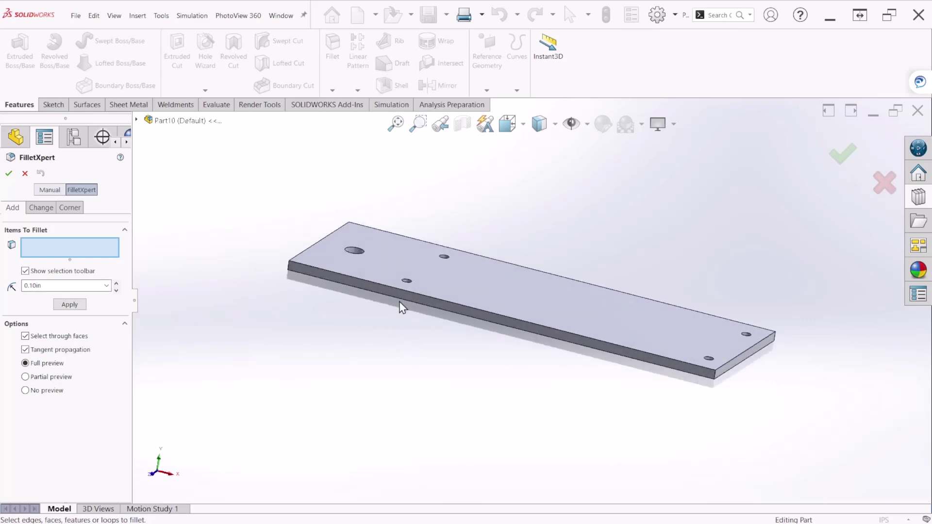
scroll(408, 305, down, 5)
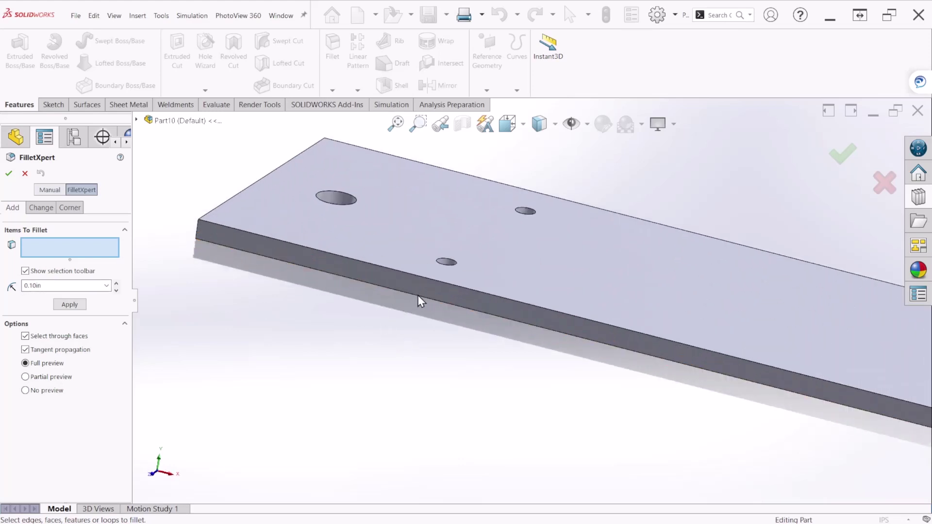
click(362, 274)
scroll(370, 276, up, 6)
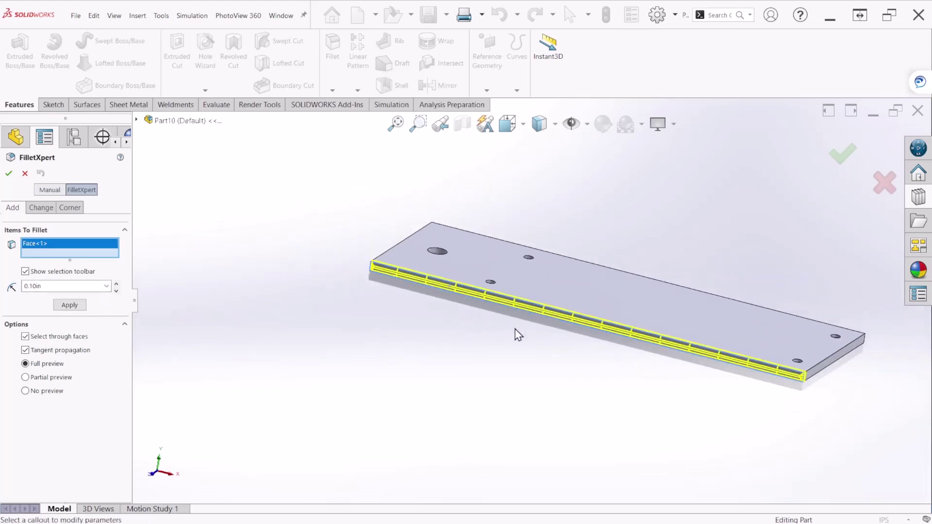
middle_drag(516, 333, 434, 324)
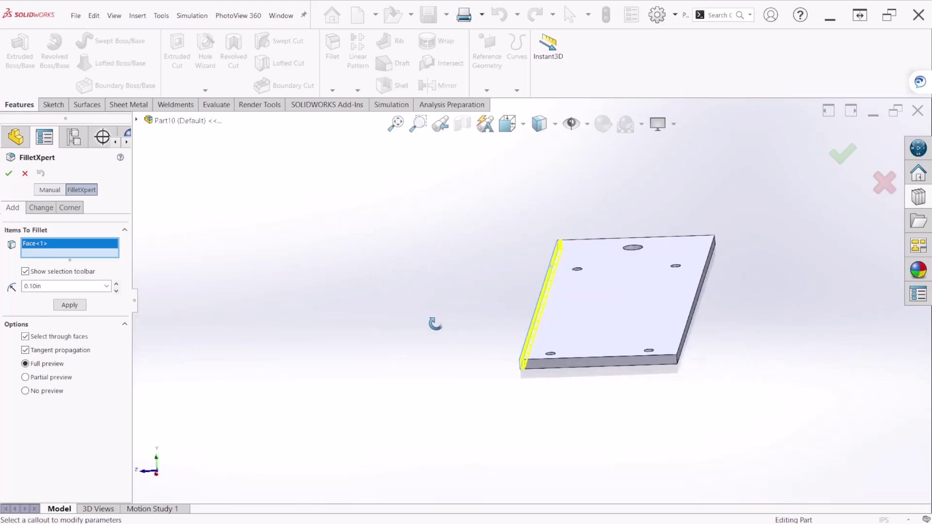
scroll(578, 364, down, 4)
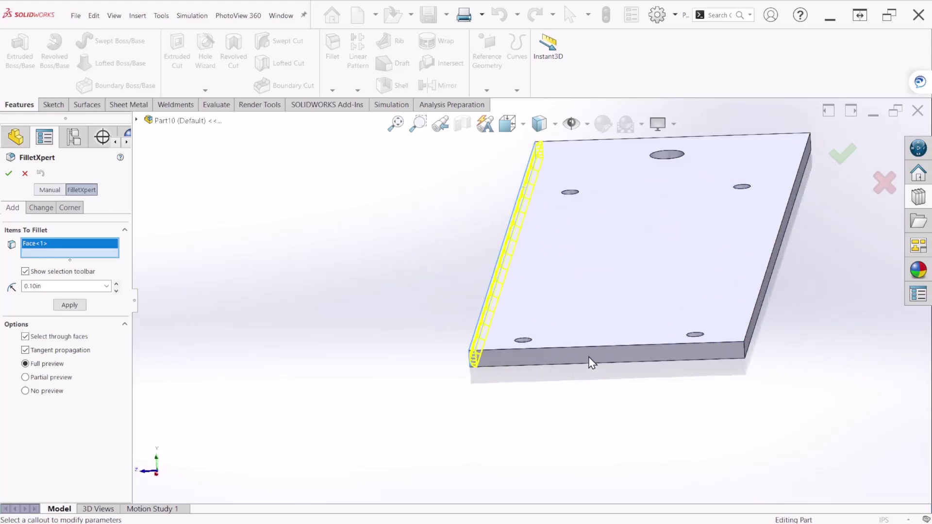
click(633, 353)
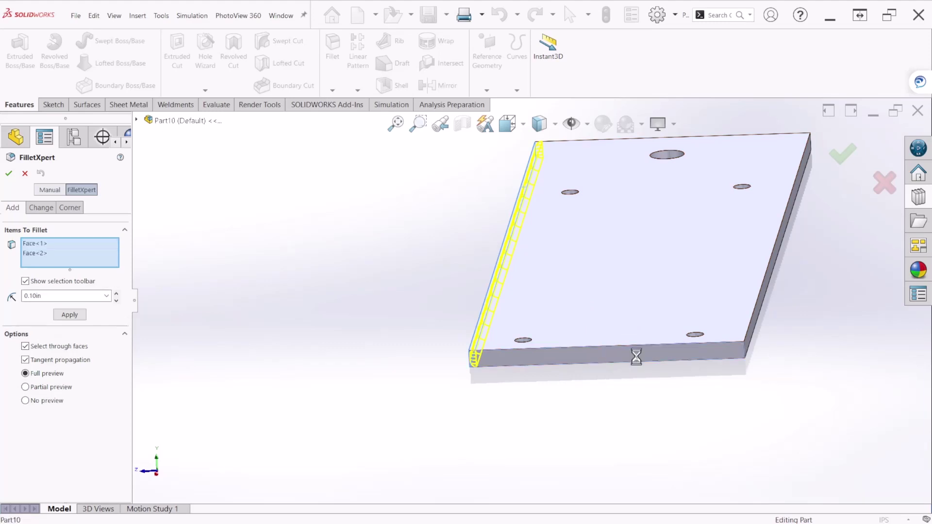
middle_drag(633, 353, 657, 295)
click(493, 313)
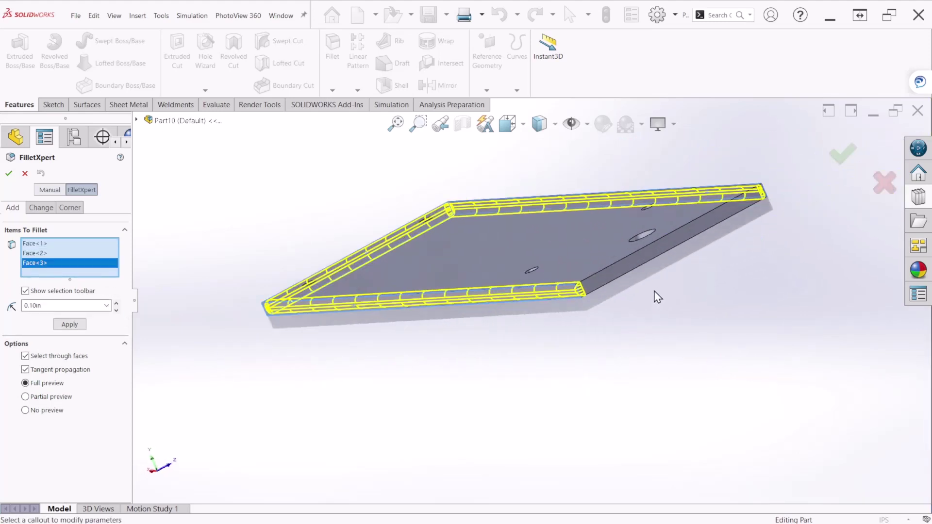
click(638, 261)
middle_drag(611, 327, 619, 354)
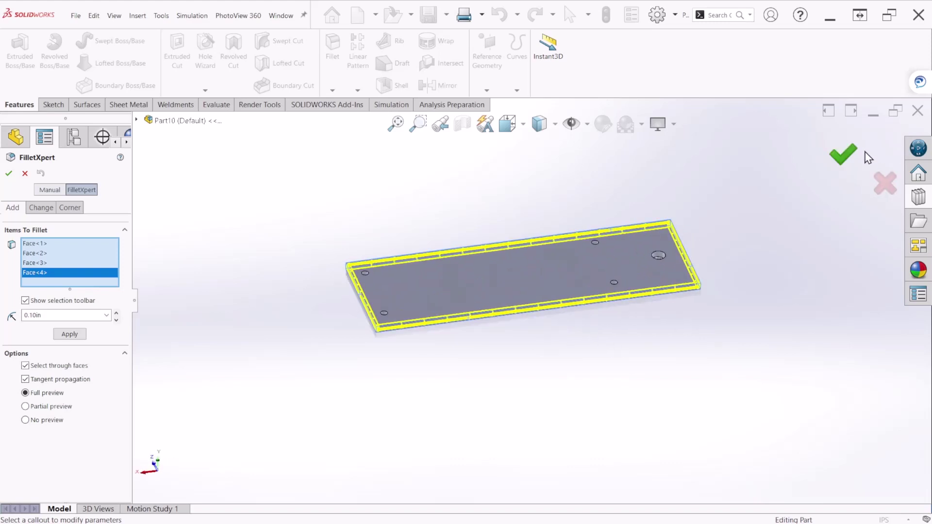
click(843, 153)
- Try to save the part as Base in the Slider Crank folder
middle_drag(518, 358, 539, 384)
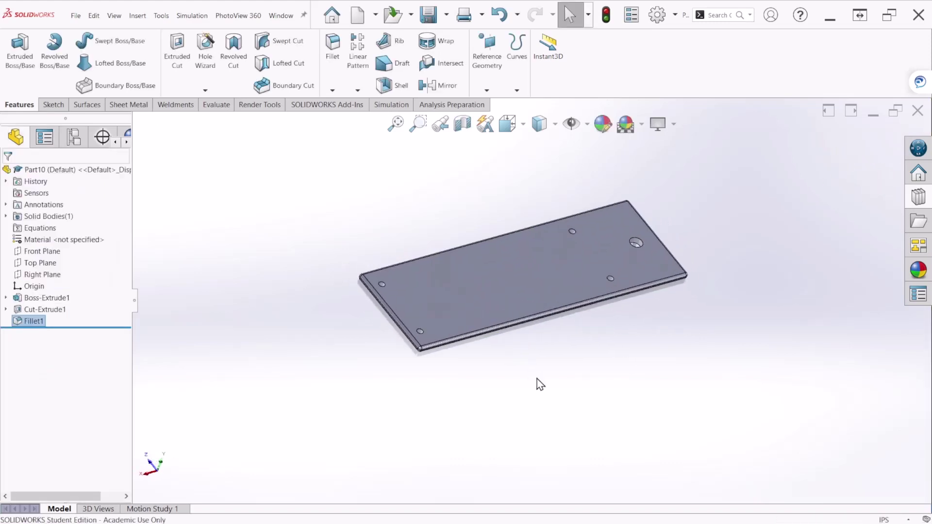
key(ctrl+7)
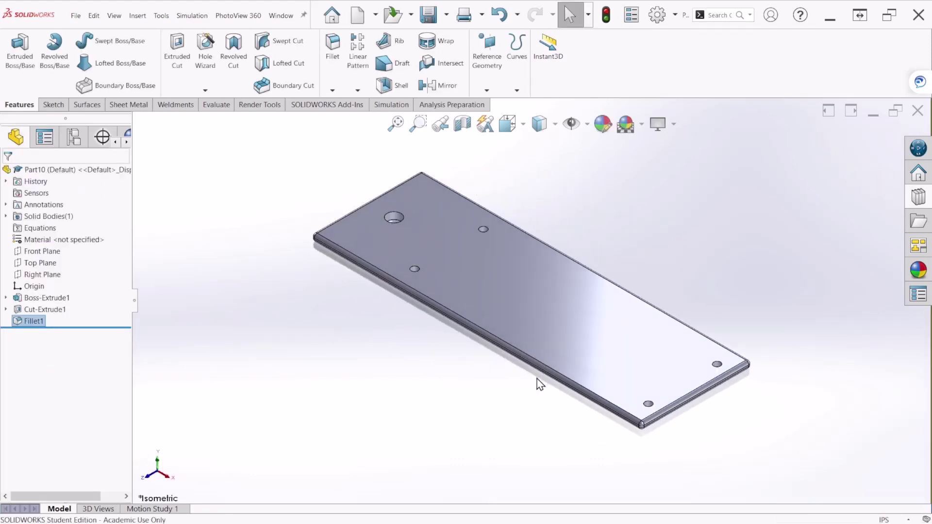
click(428, 20)
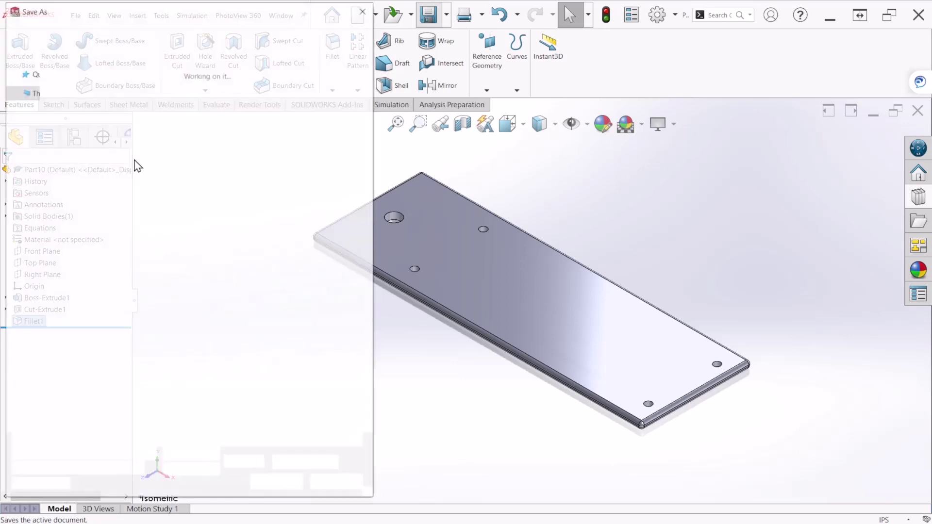
double_click(144, 119)
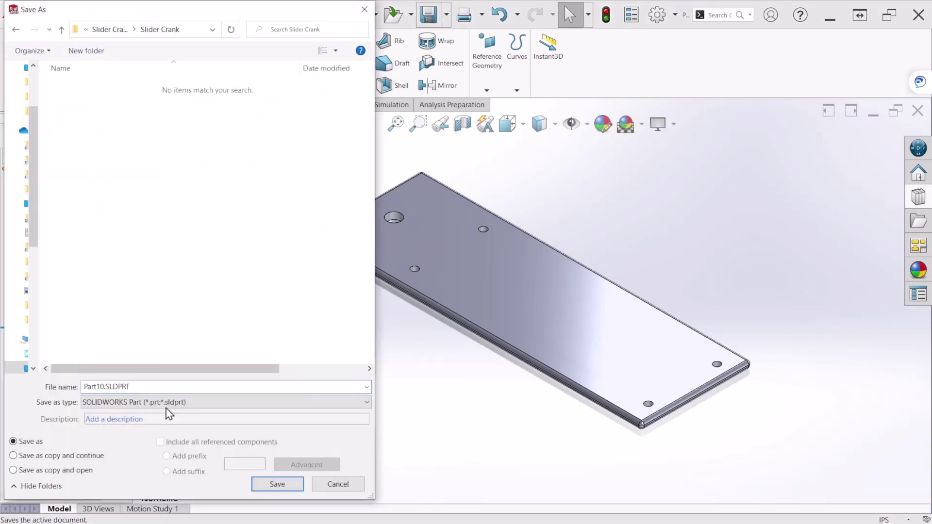
text(Base)
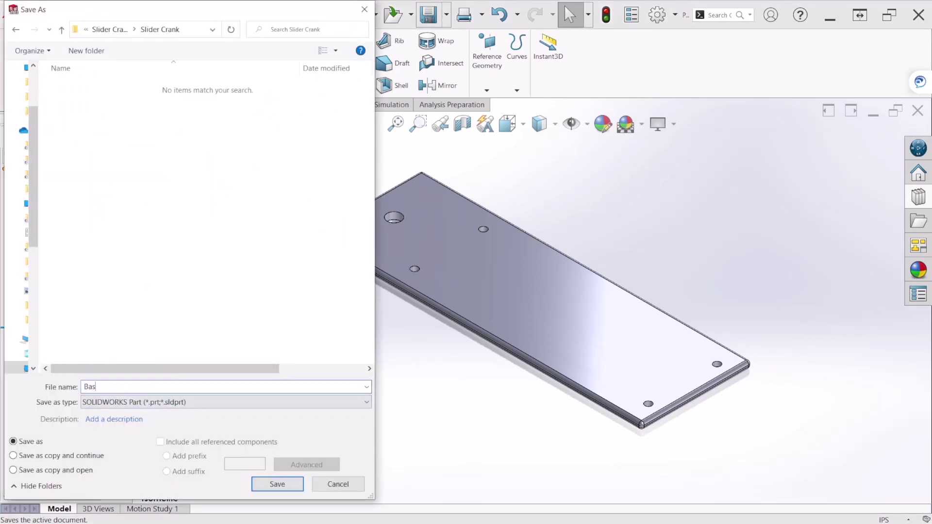
click(257, 482)
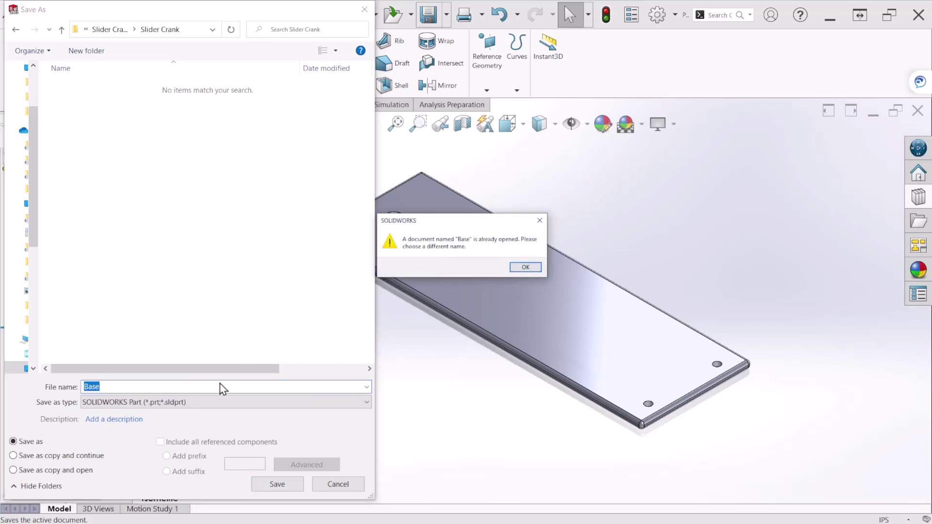
key(Return)
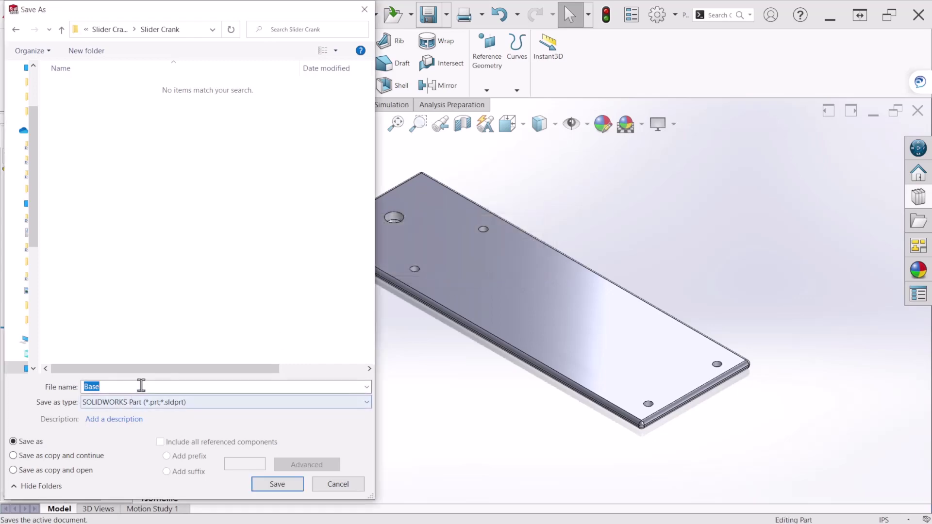
key(Escape)
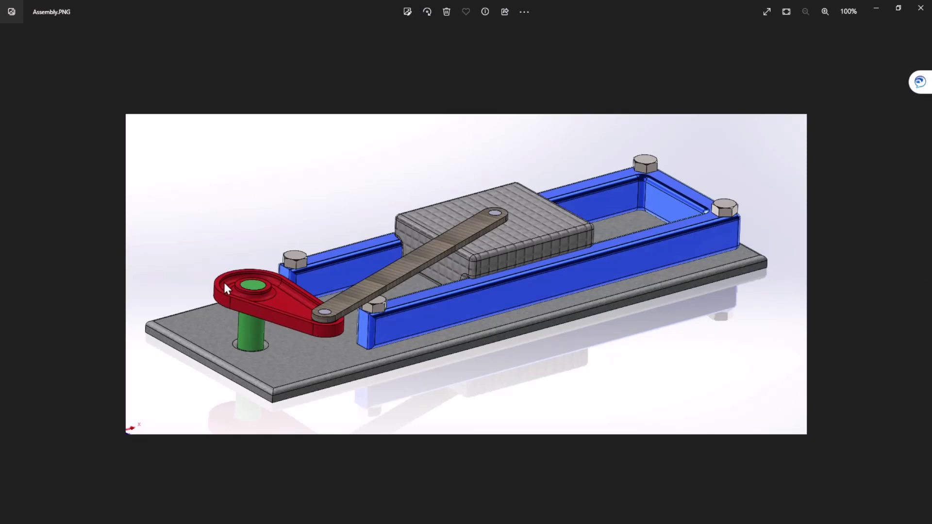
- Examine the assembly picture and the CRANK 1 drawing for the crank's shape and dimensions, and return to SOLIDWORKS
click(873, 10)
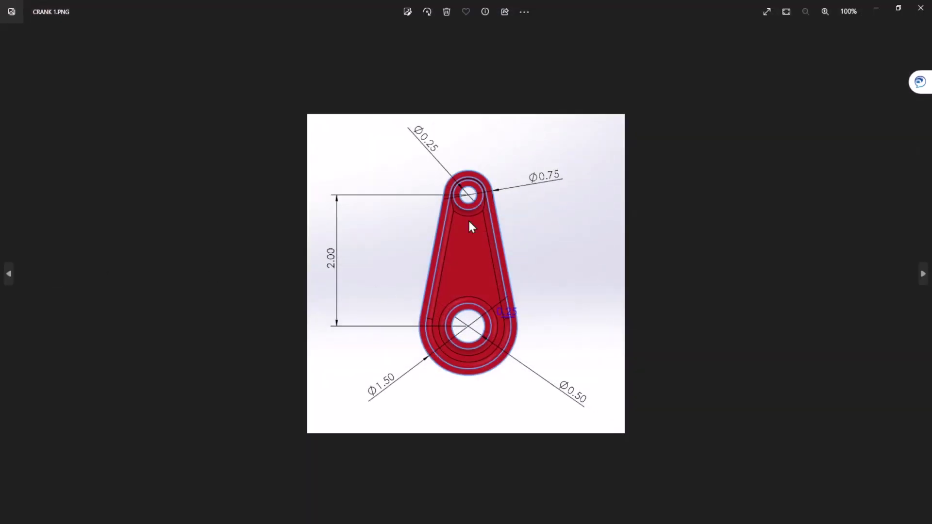
scroll(524, 255, up, 2)
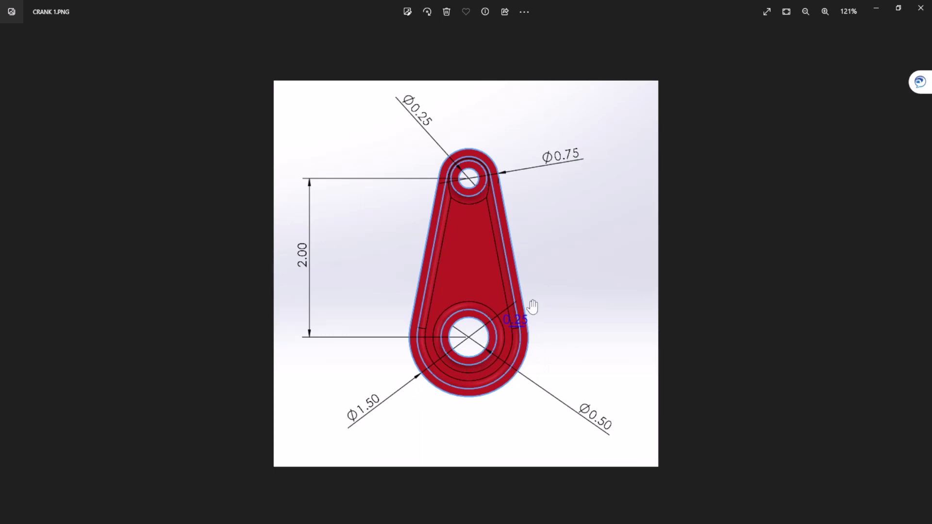
click(876, 12)
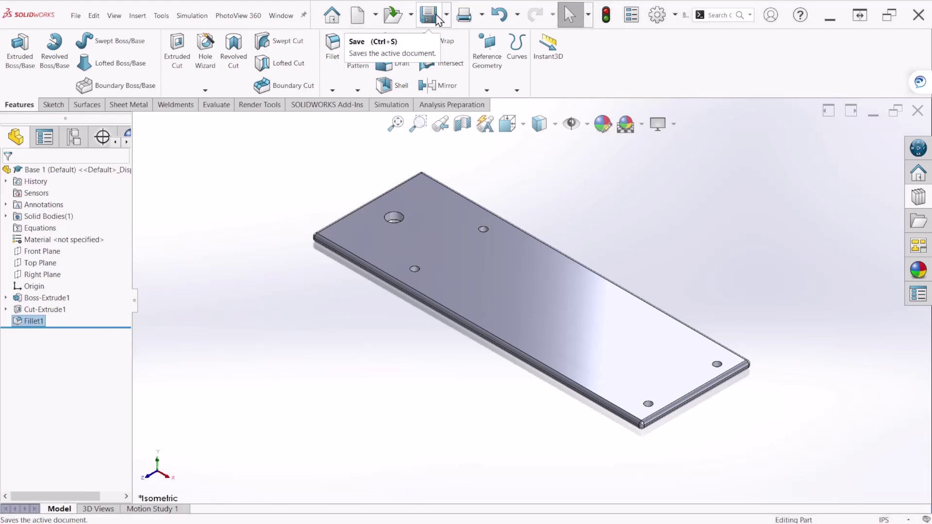
- Create a new part and open a sketch on the Top Plane
click(358, 17)
double_click(213, 164)
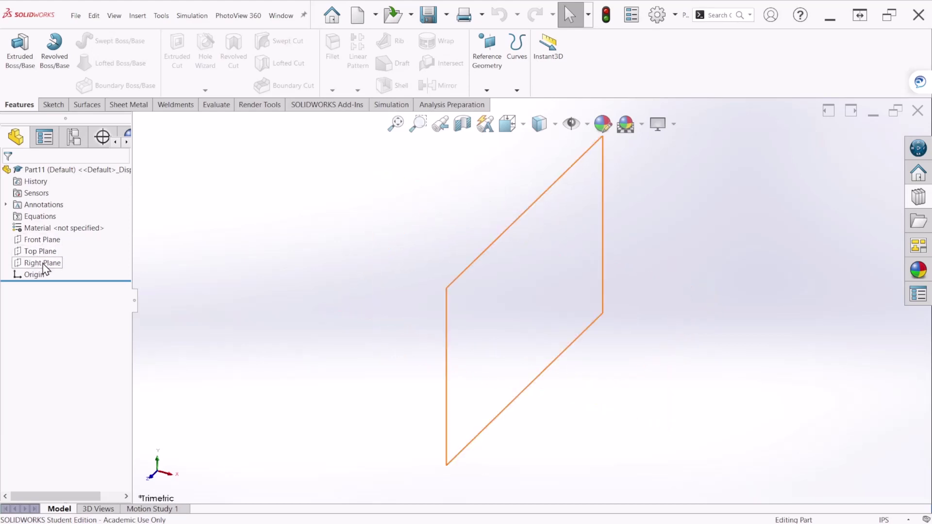
click(43, 252)
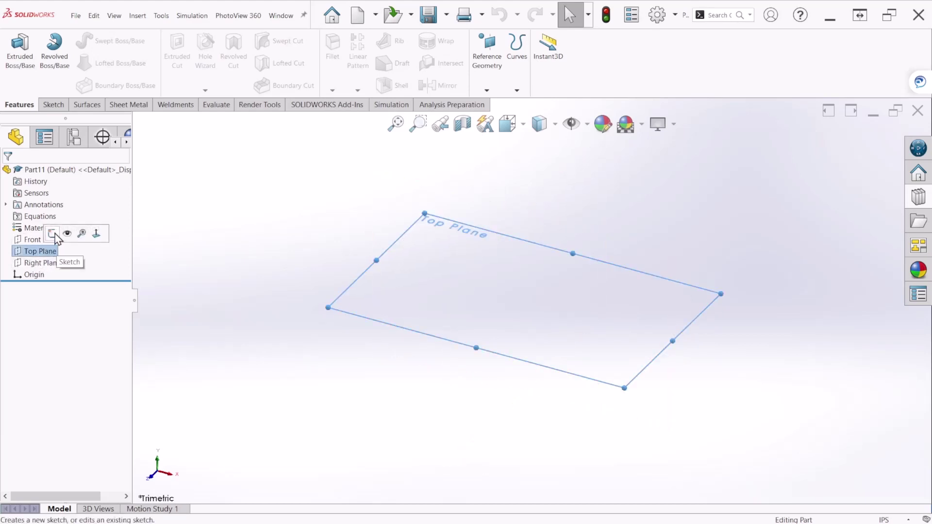
click(66, 234)
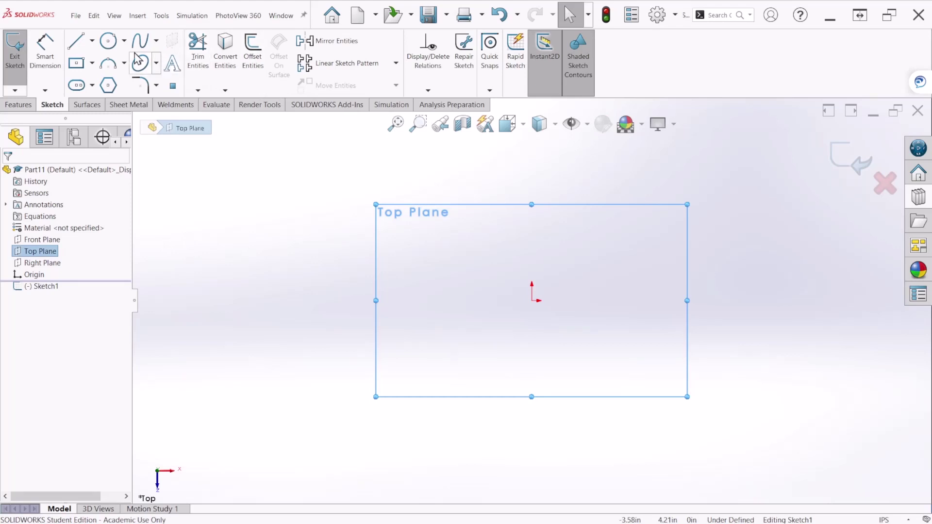
- Sketch two concentric circles centred on the origin, about 2.7 in and 0.9 in in diameter
click(532, 300)
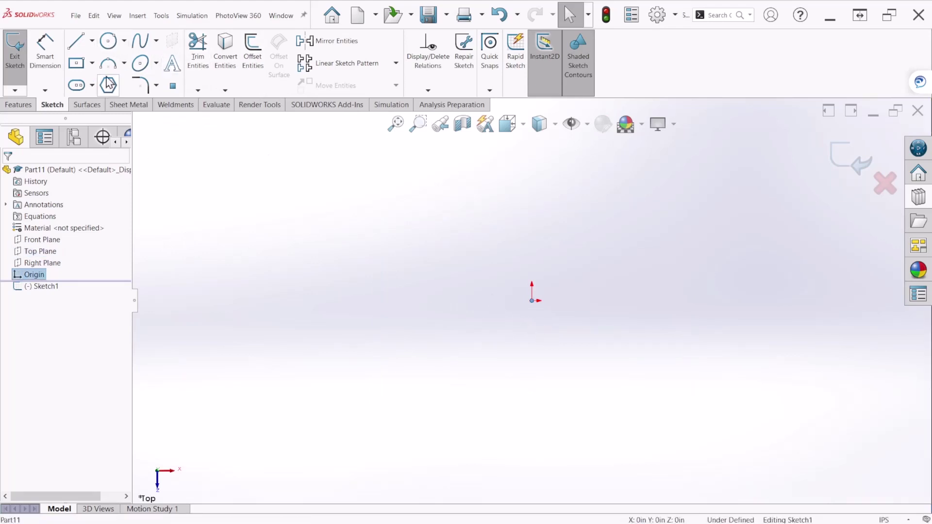
click(108, 41)
click(532, 300)
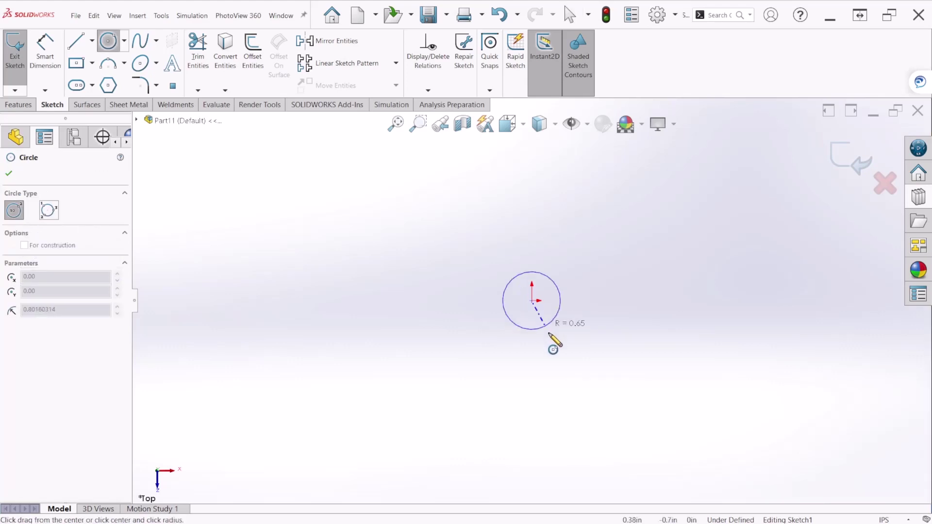
click(551, 357)
click(531, 300)
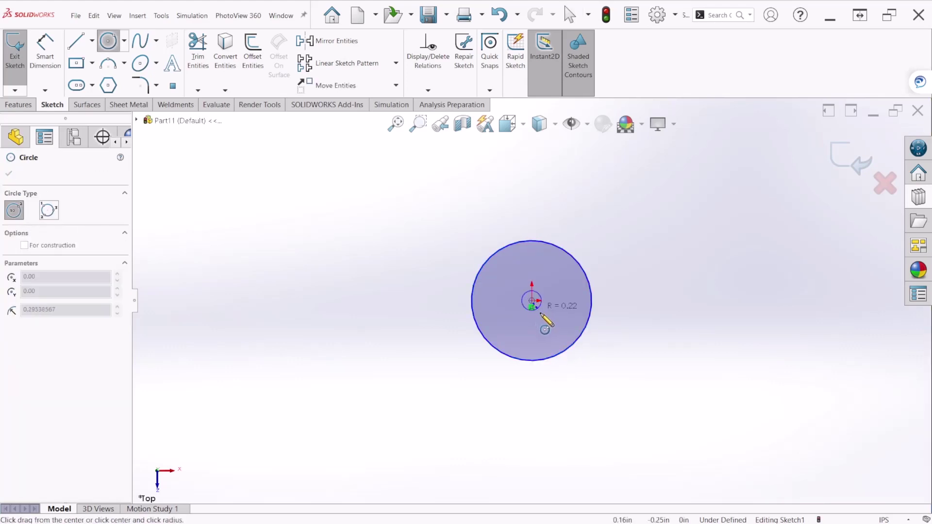
click(546, 315)
- Sketch two concentric circles about 5.2 in directly above the origin, with radii of about 0.86 in and 0.3 in
scroll(546, 310, up, 3)
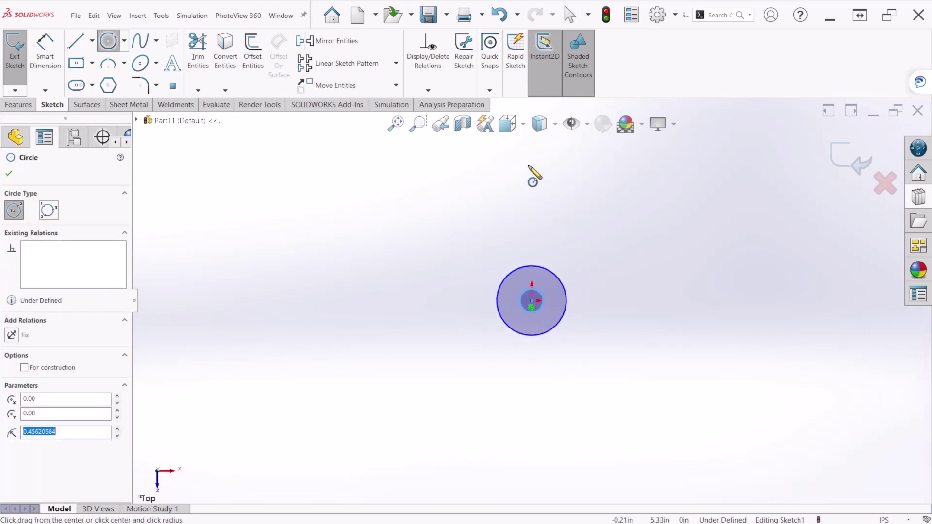
click(531, 167)
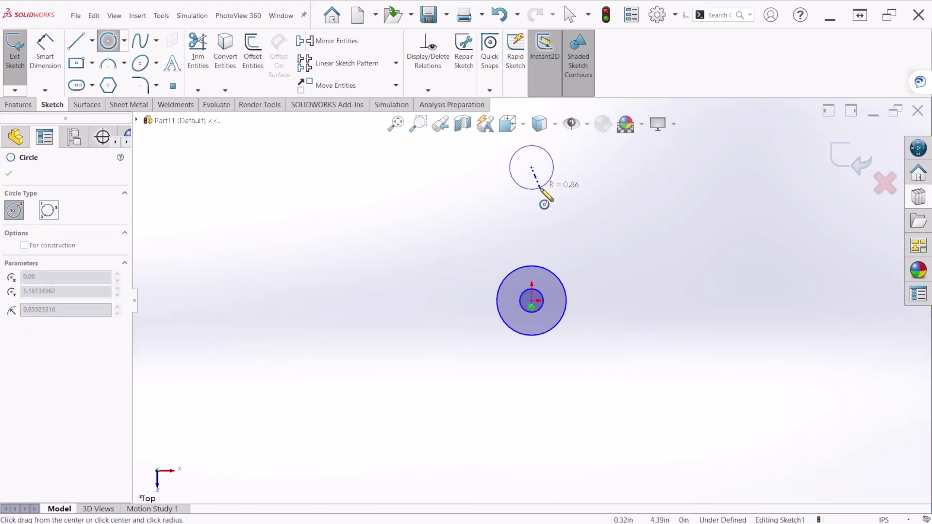
click(537, 185)
click(532, 168)
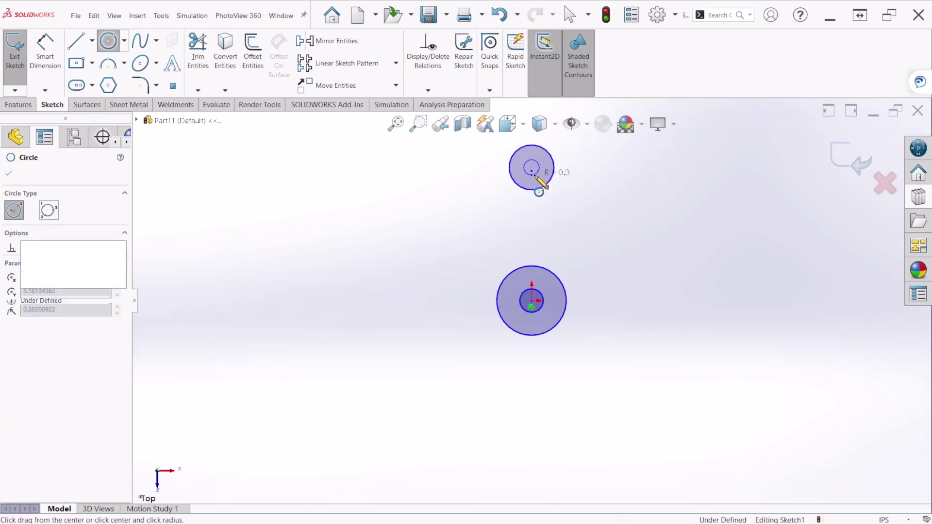
click(536, 173)
key(Escape)
- Dimension the diameters of the circles at the origin as 1.5 in for the outer and 0.5 in for the inner
click(46, 49)
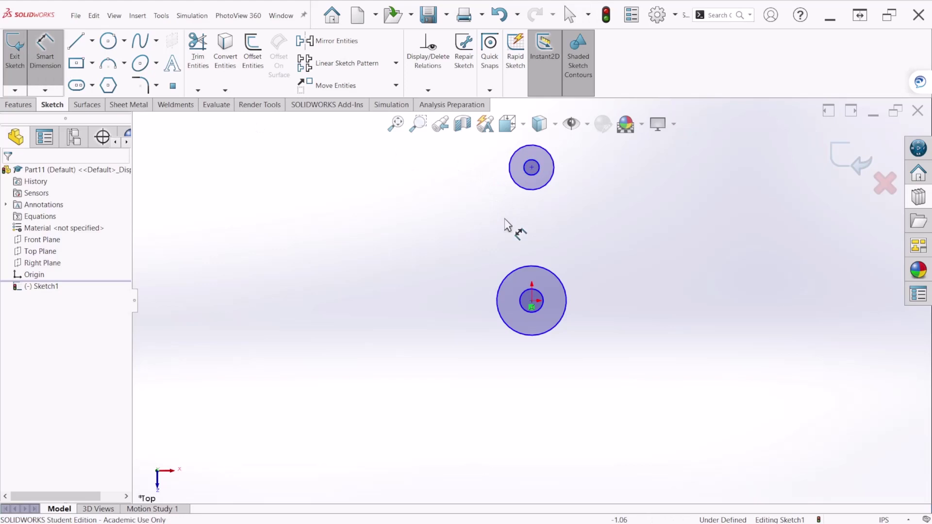
click(519, 269)
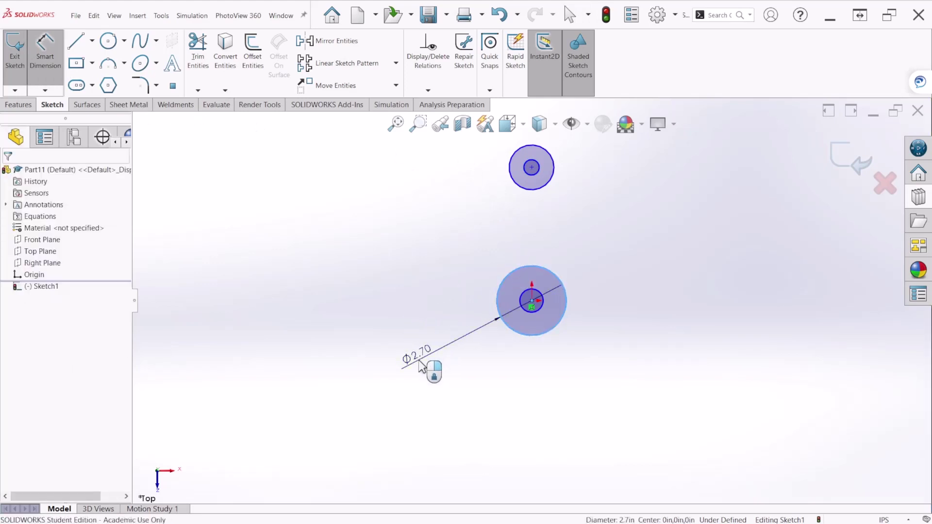
click(427, 371)
text(1.5)
key(Return)
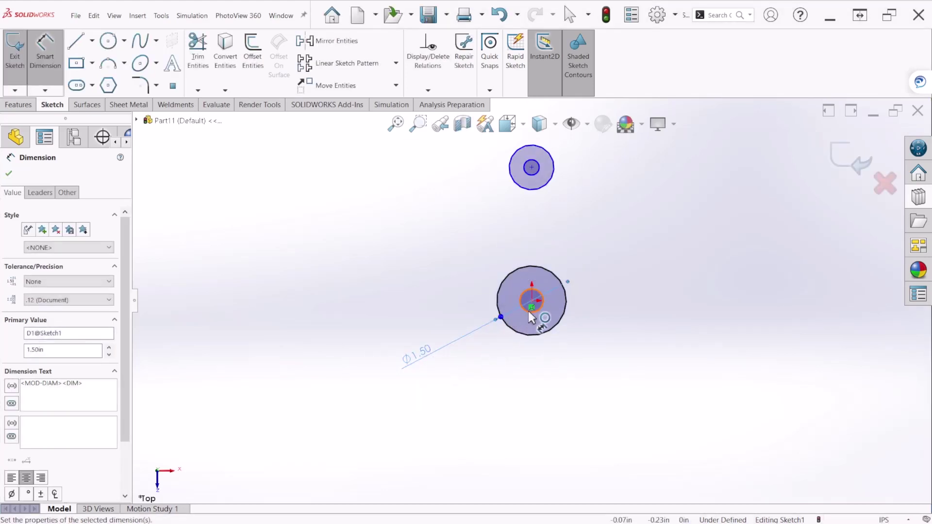
click(528, 311)
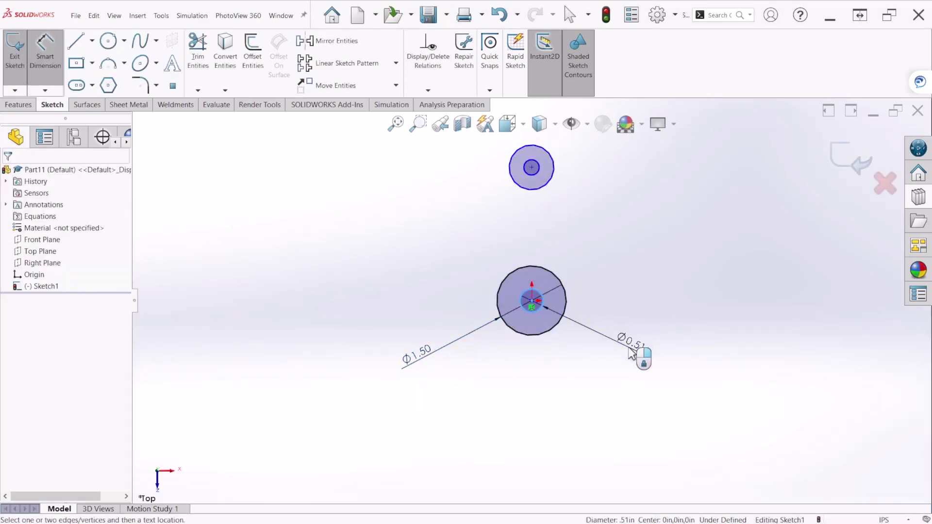
click(630, 353)
text(.5)
key(Return)
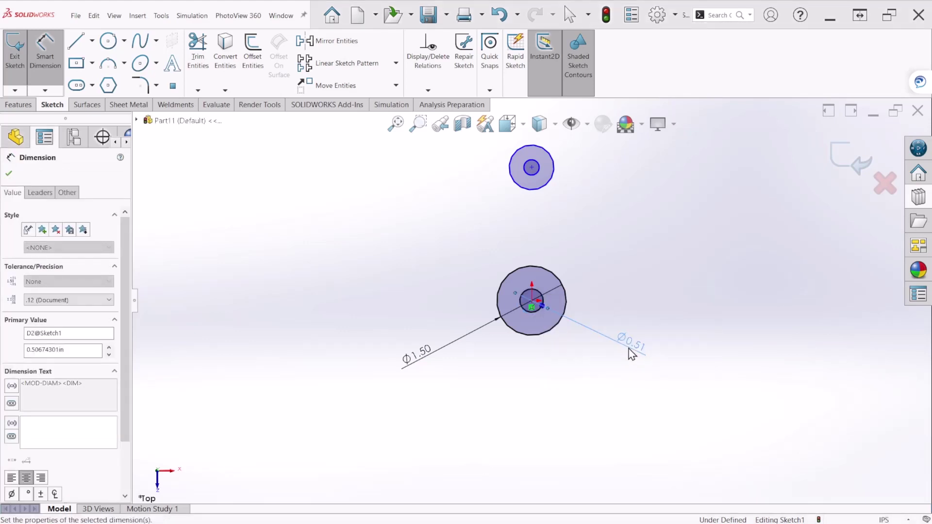
- Dimension the diameters of the upper concentric circles as 0.75 in for the outer and 0.25 in for the inner
key(z)
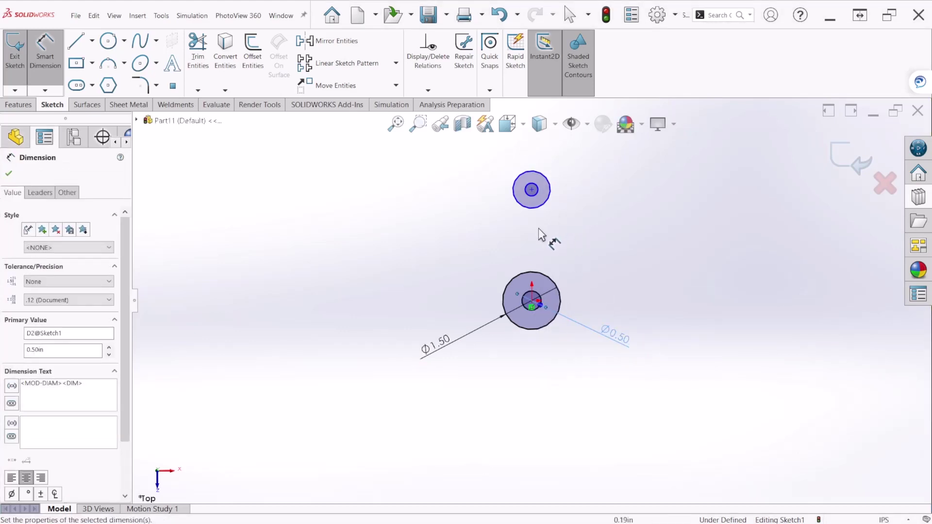
click(547, 204)
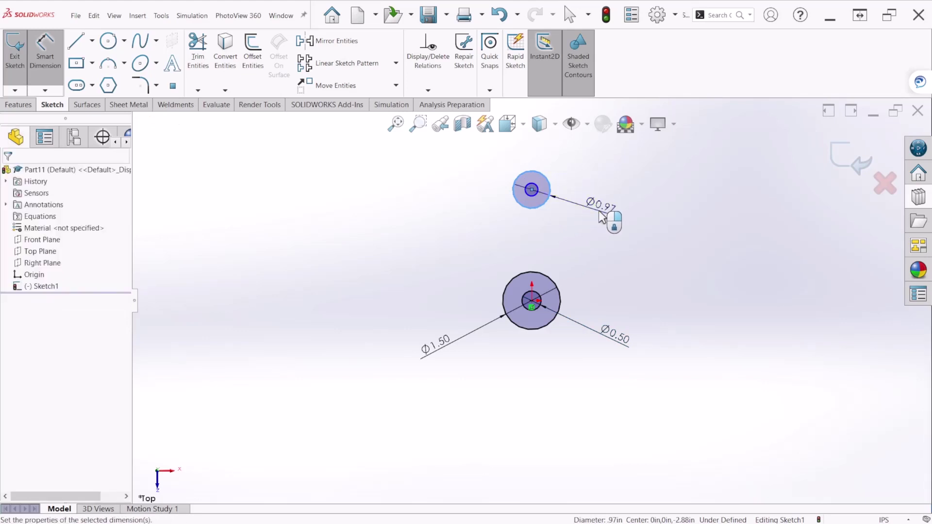
click(602, 214)
text(0.75)
key(Return)
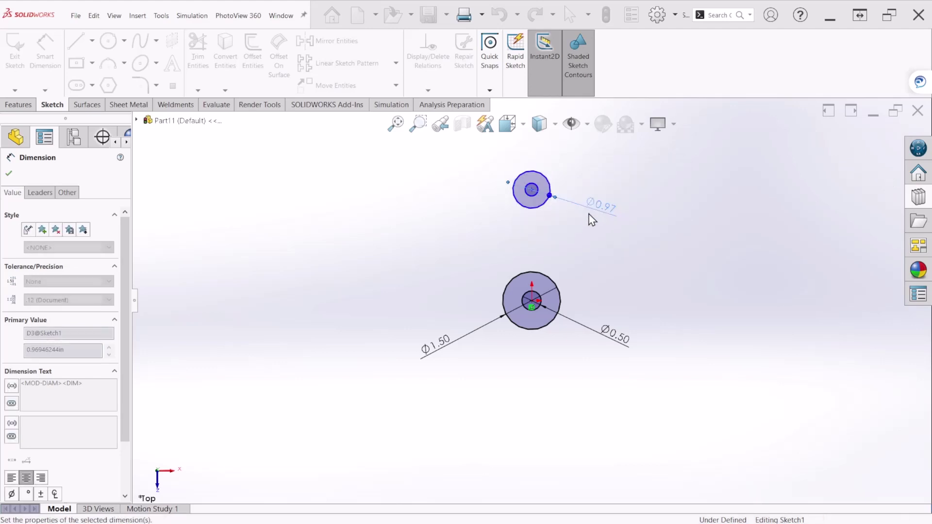
click(527, 193)
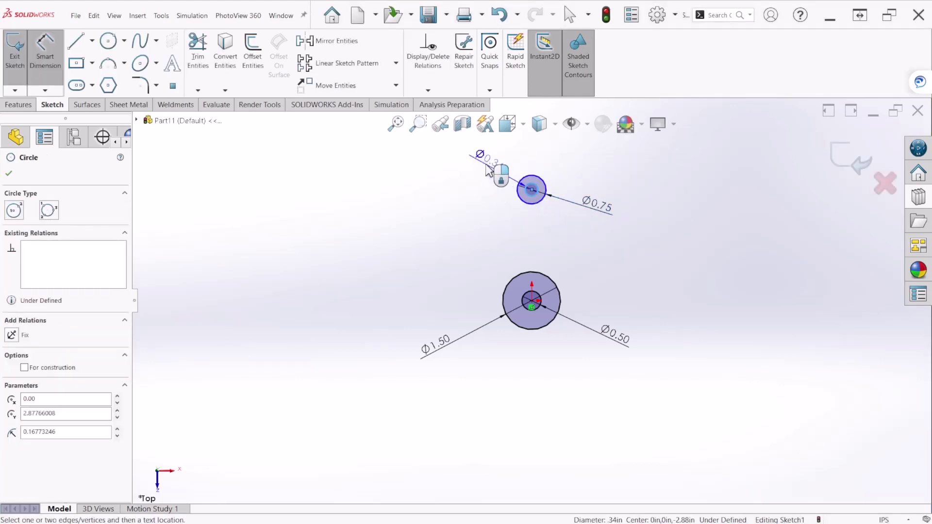
click(488, 170)
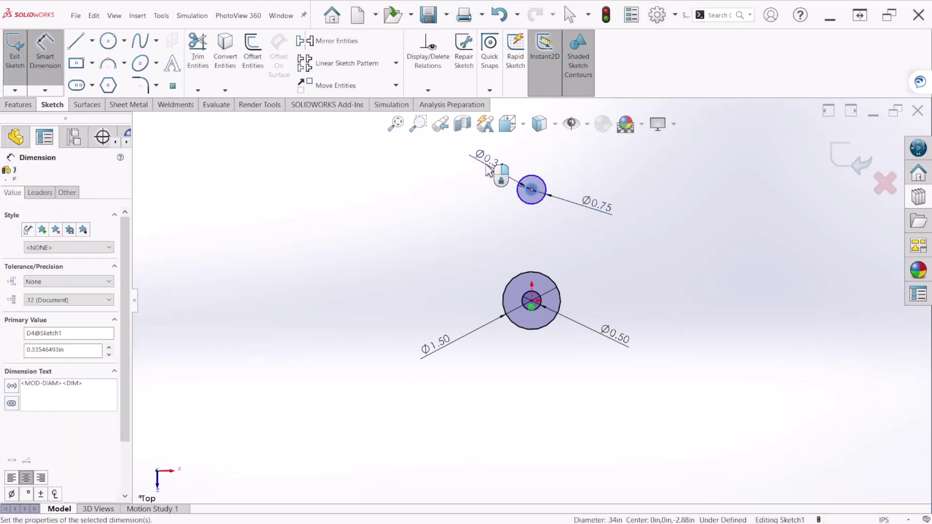
text(0.25)
key(Return)
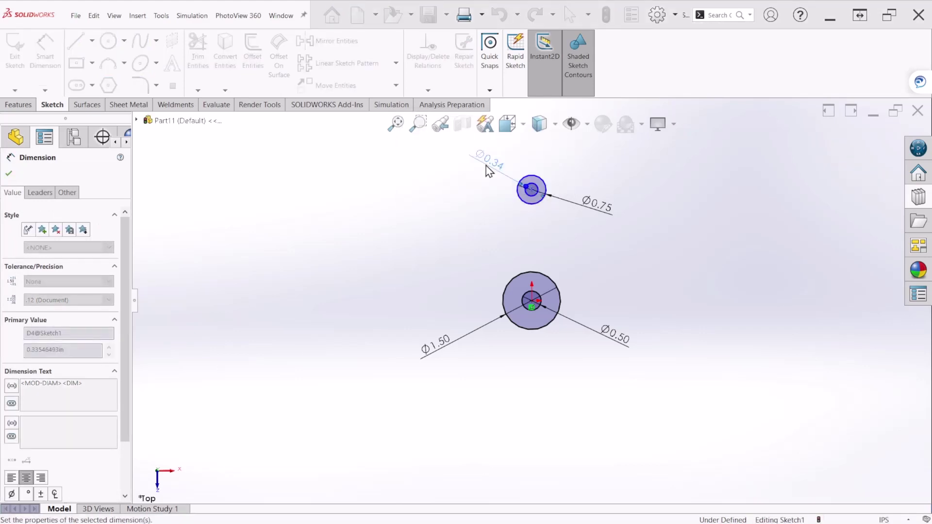
- Dimension the vertical distance between the centres of the upper and lower circles as 2 in
scroll(539, 202, down, 1)
click(534, 204)
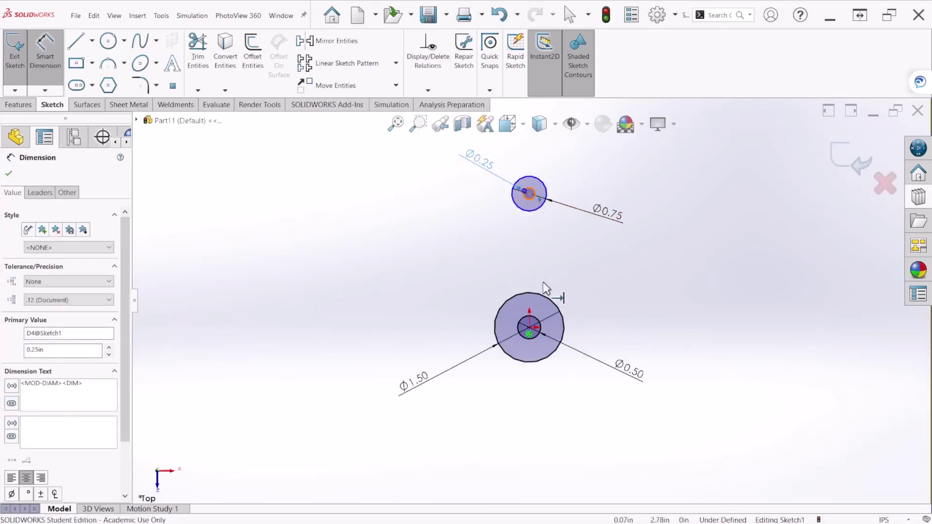
click(549, 297)
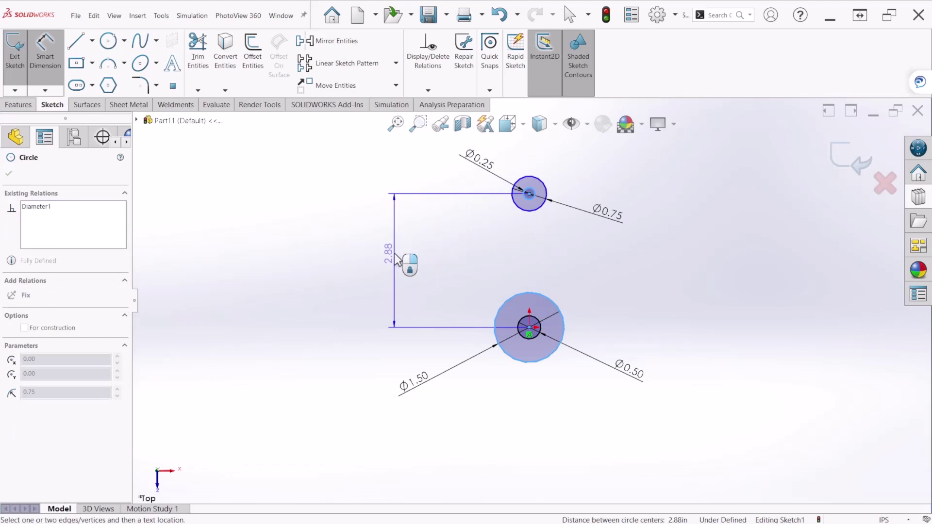
click(398, 262)
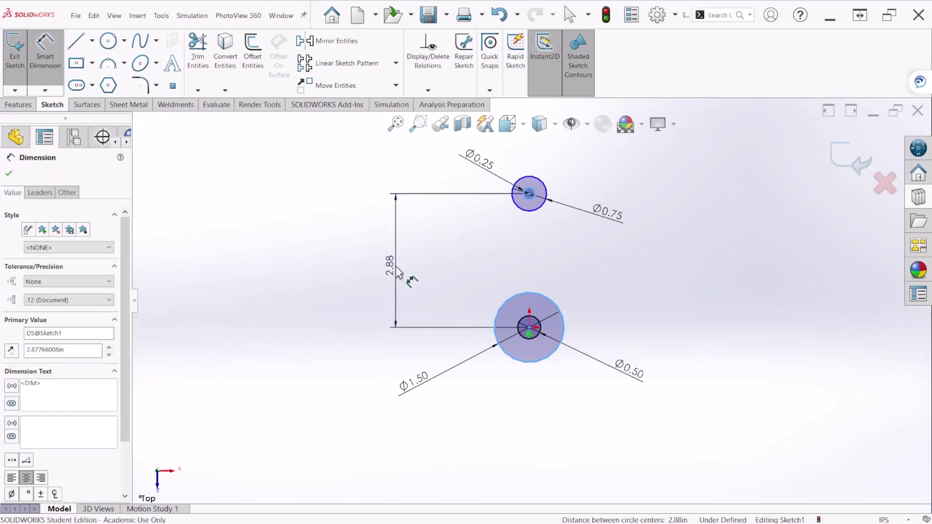
text(2)
key(Return)
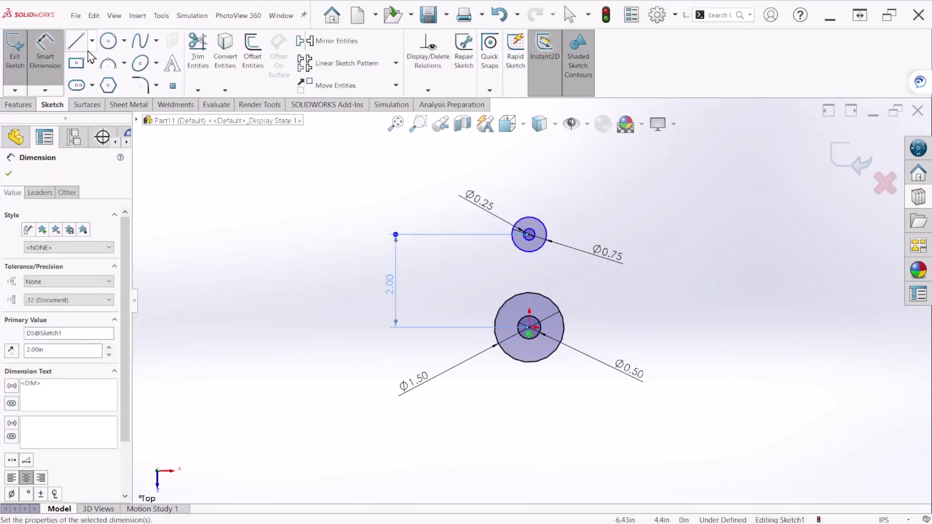
- Draw two lines joining the outer circles, one along each side of the crank
click(78, 41)
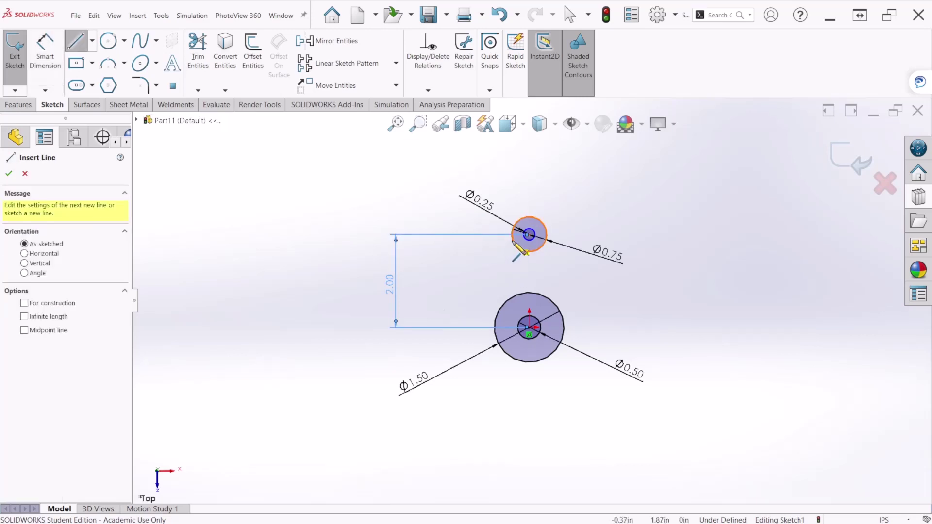
click(498, 314)
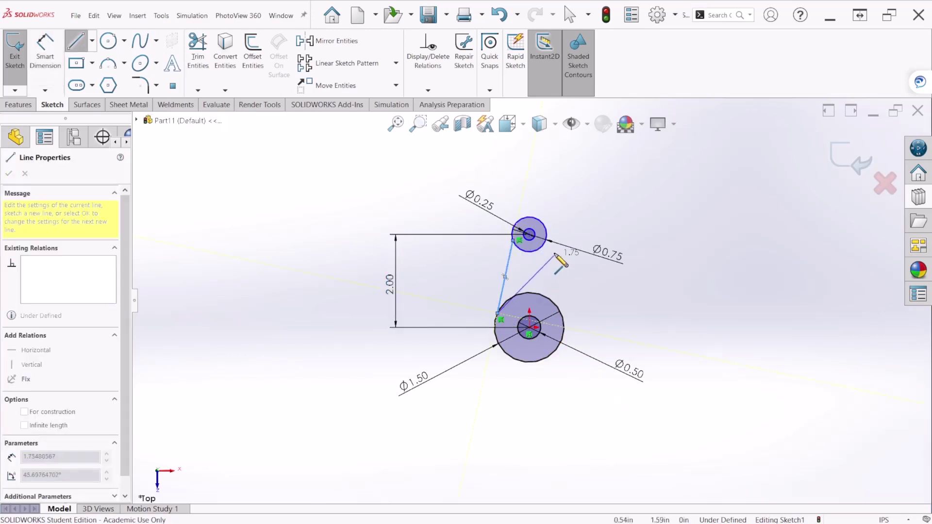
key(Escape)
key(l)
drag(547, 237, 563, 313)
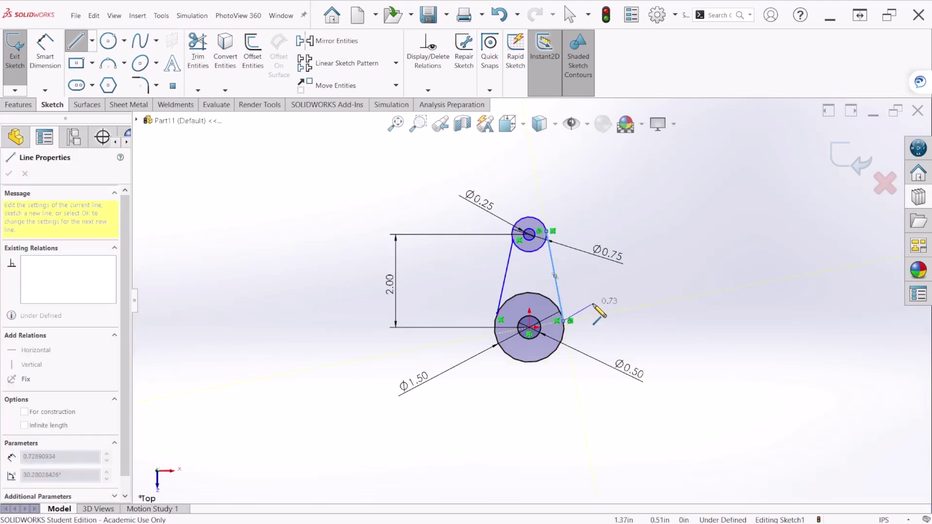
key(Escape)
- Add a tangent relation between the left side line and the 0.75 in circle
scroll(530, 265, down, 3)
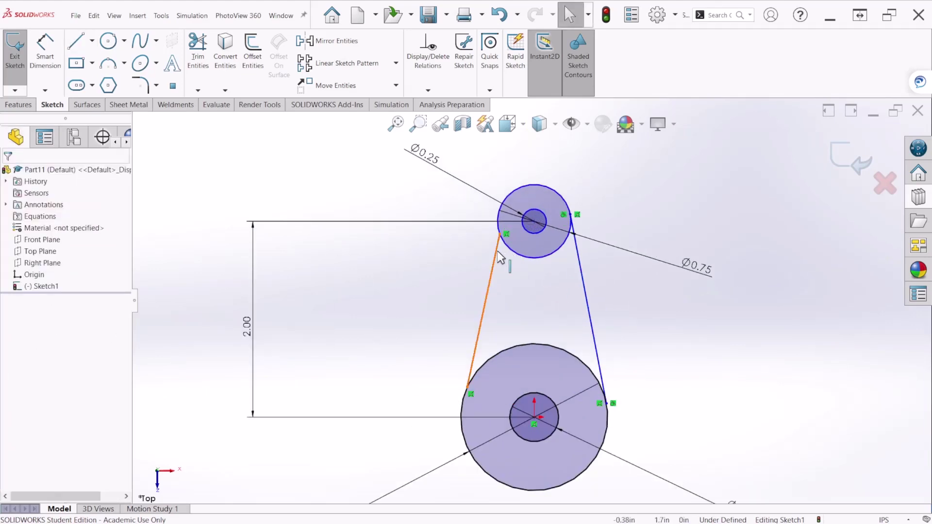
click(497, 253)
ctrl+click(514, 255)
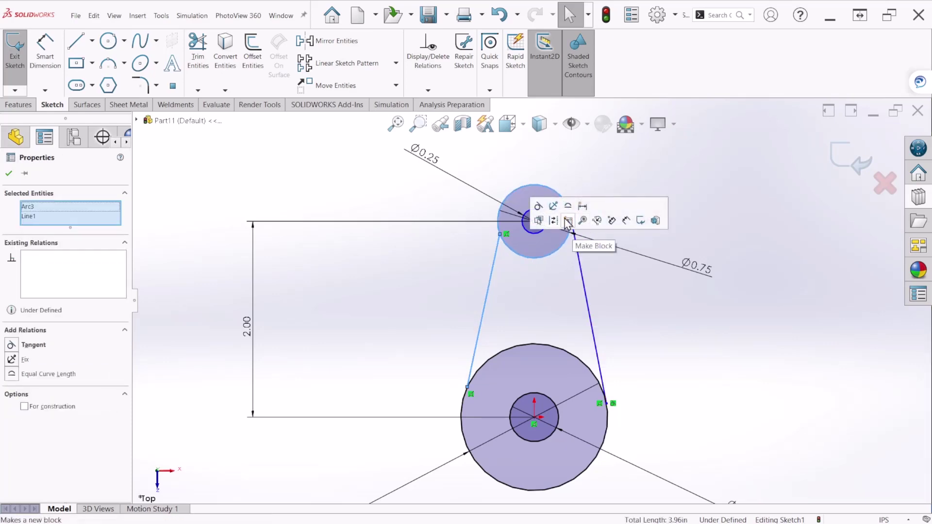
click(537, 210)
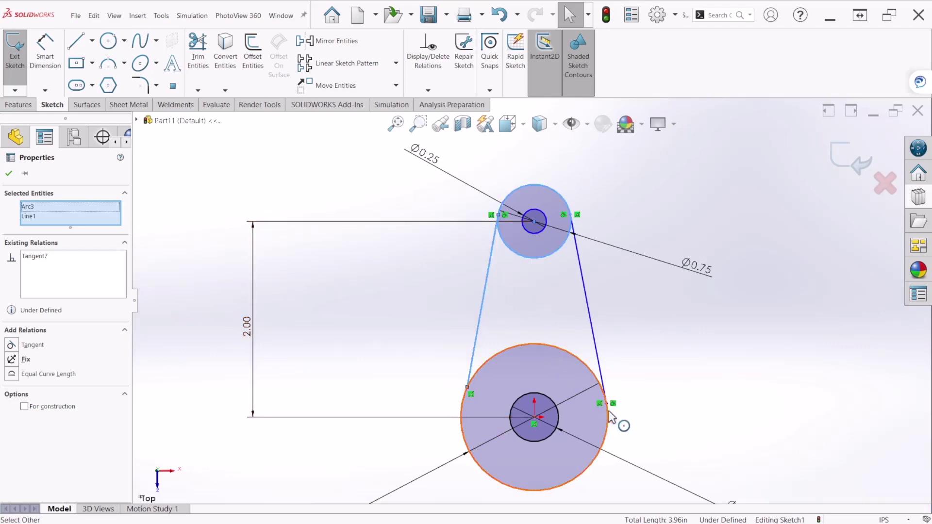
- Trim away the inner arcs of the 1.50 in and 0.75 in circles between the two side lines
scroll(565, 353, up, 2)
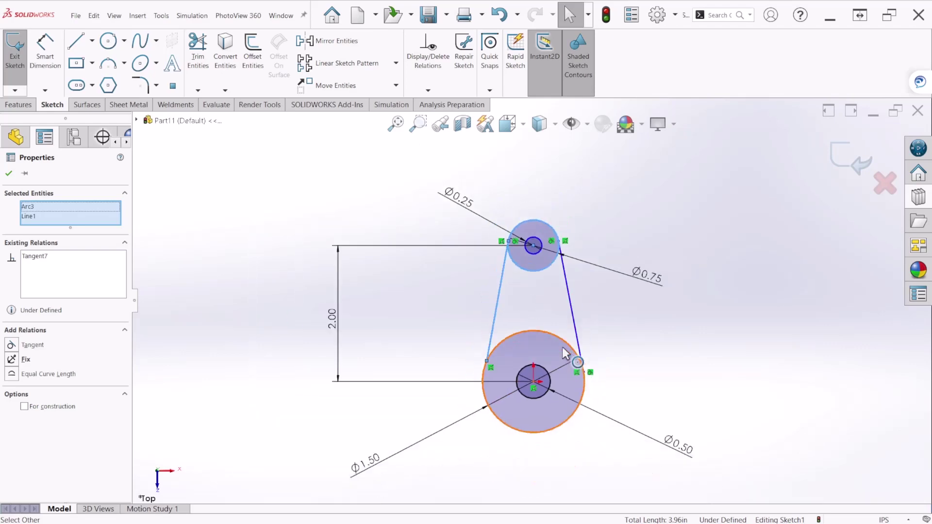
click(194, 59)
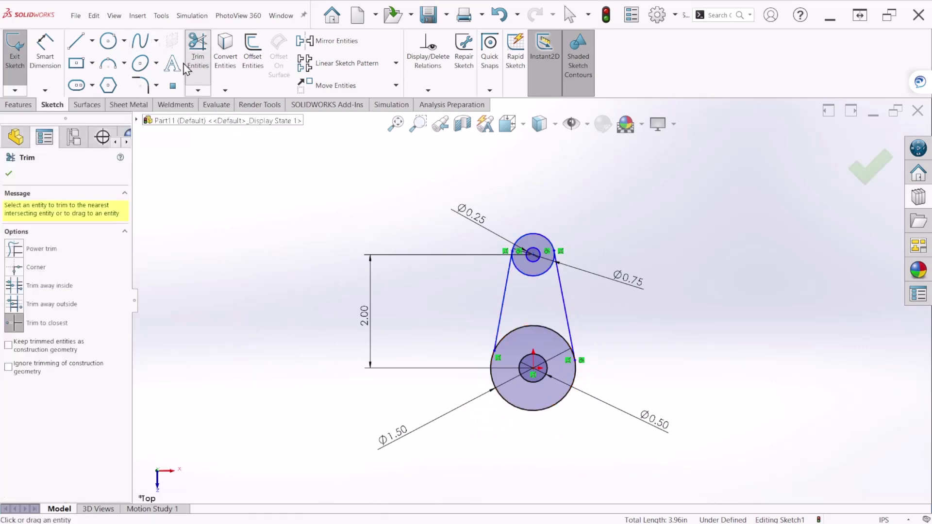
scroll(607, 311, down, 2)
click(490, 262)
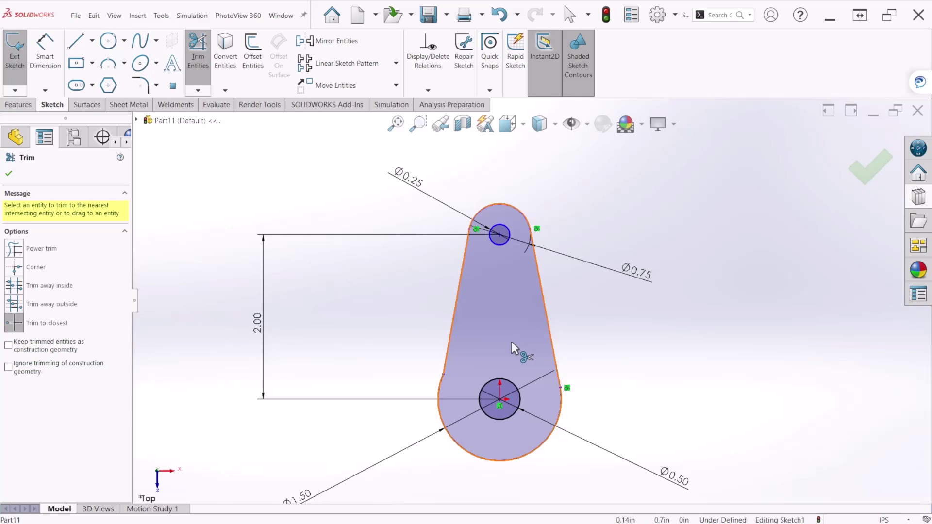
scroll(511, 342, up, 2)
scroll(505, 354, down, 5)
scroll(493, 315, down, 1)
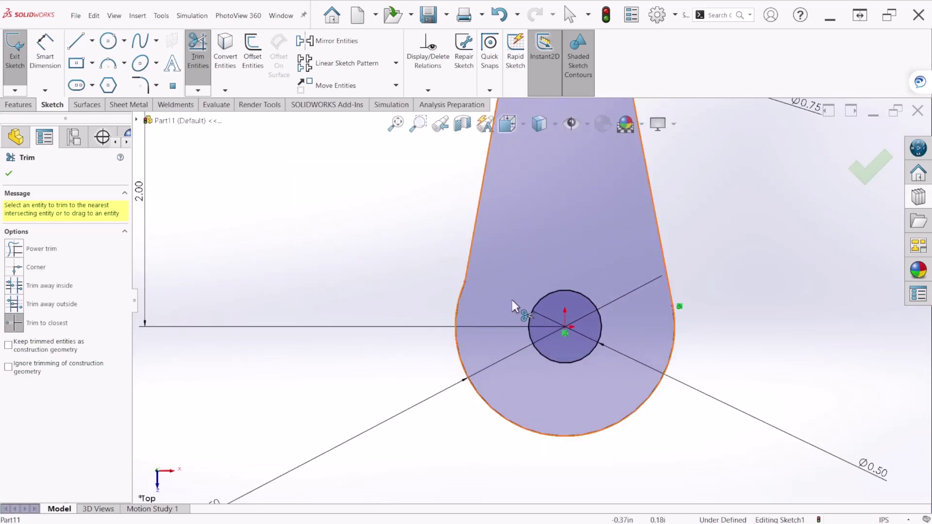
key(Escape)
- Add a tangent relation between the left side line and the 1.50 in arc, and finish the sketch
click(470, 252)
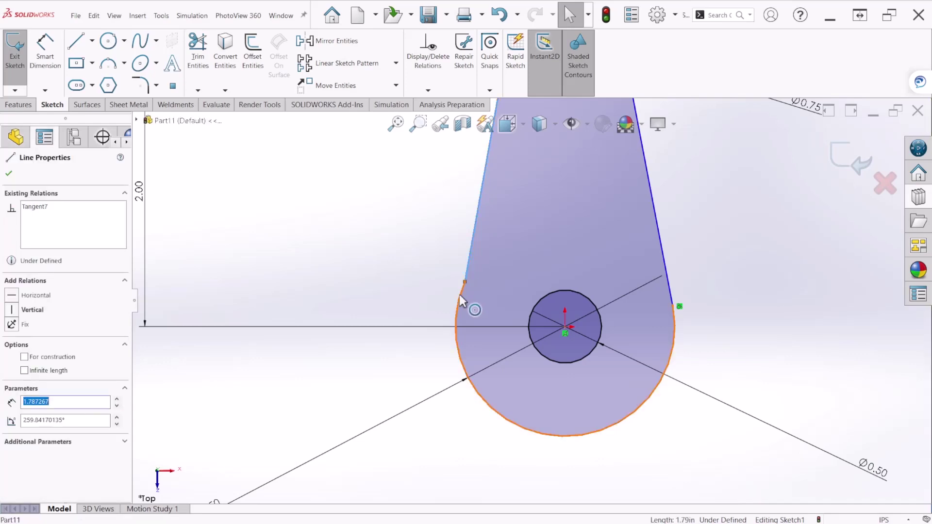
ctrl+click(459, 294)
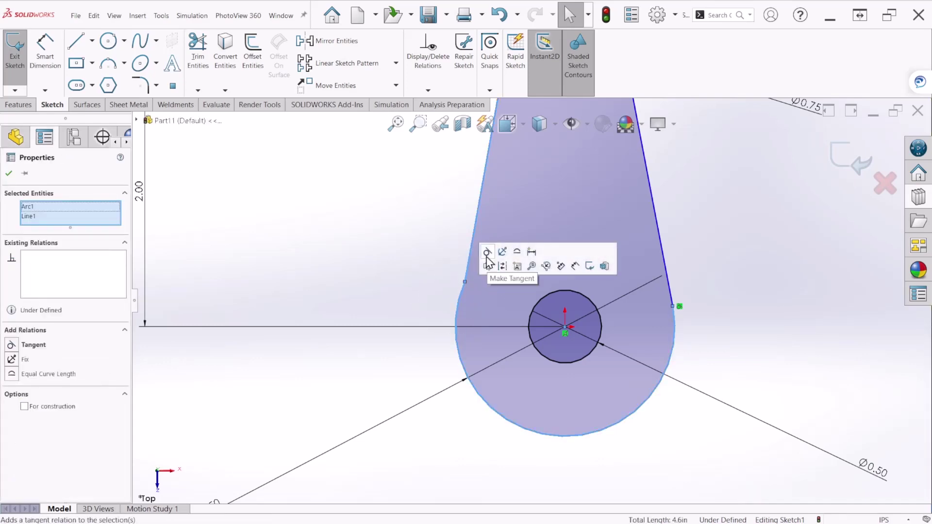
click(487, 256)
scroll(507, 352, up, 3)
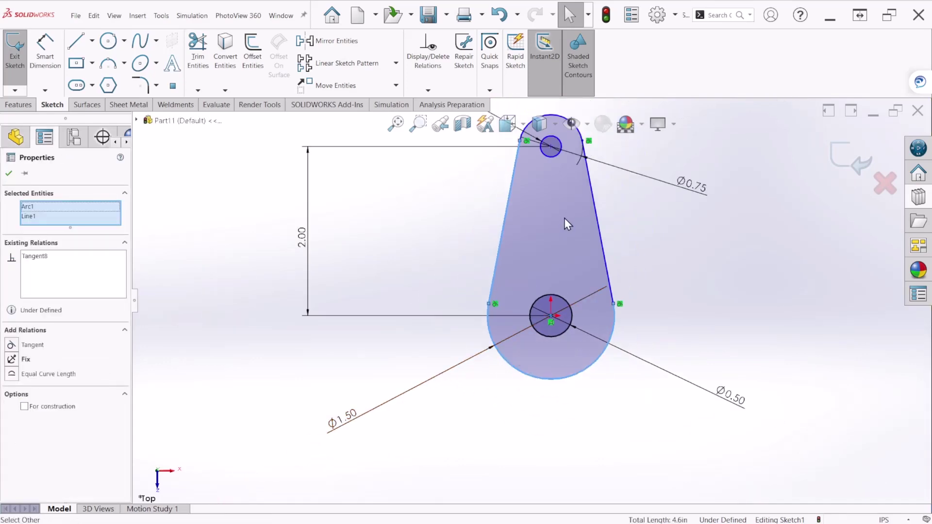
scroll(573, 219, up, 2)
scroll(640, 231, down, 2)
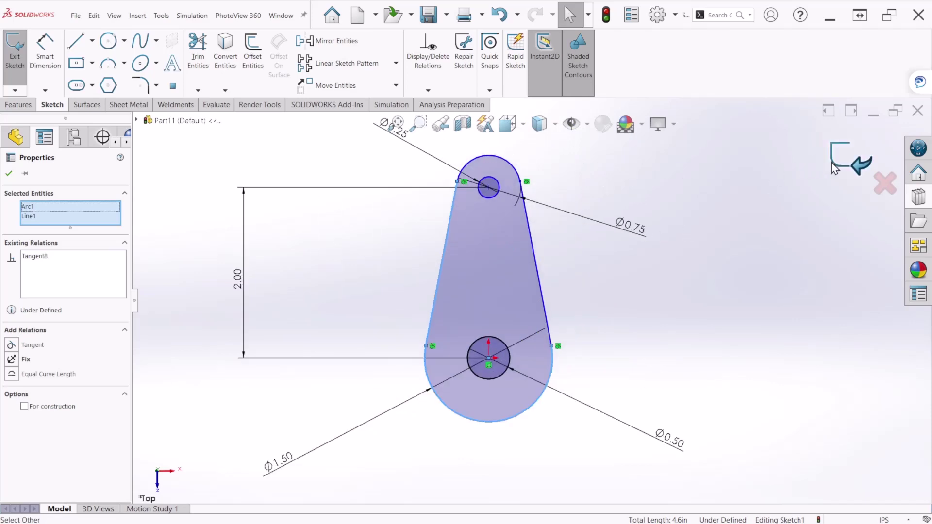
click(844, 172)
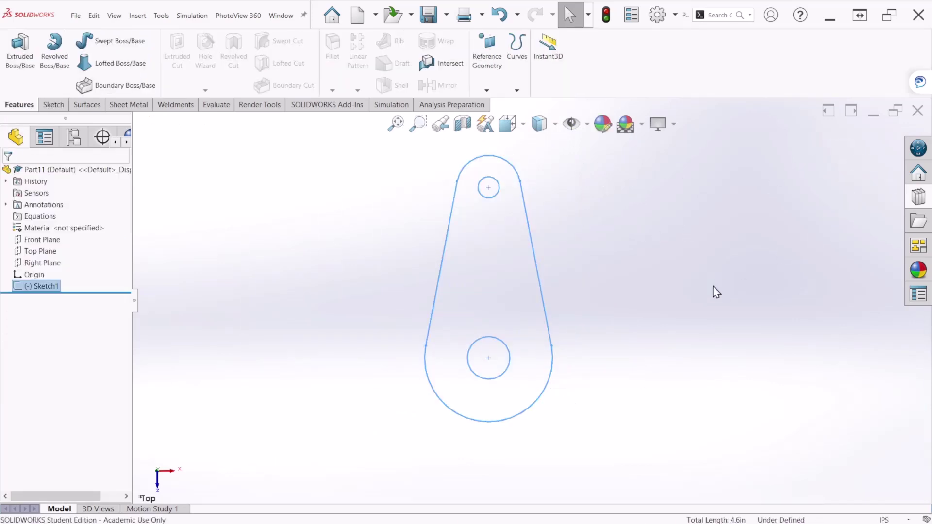
- Extrude the crank profile 0.25 in using the Mid Plane end condition
click(27, 53)
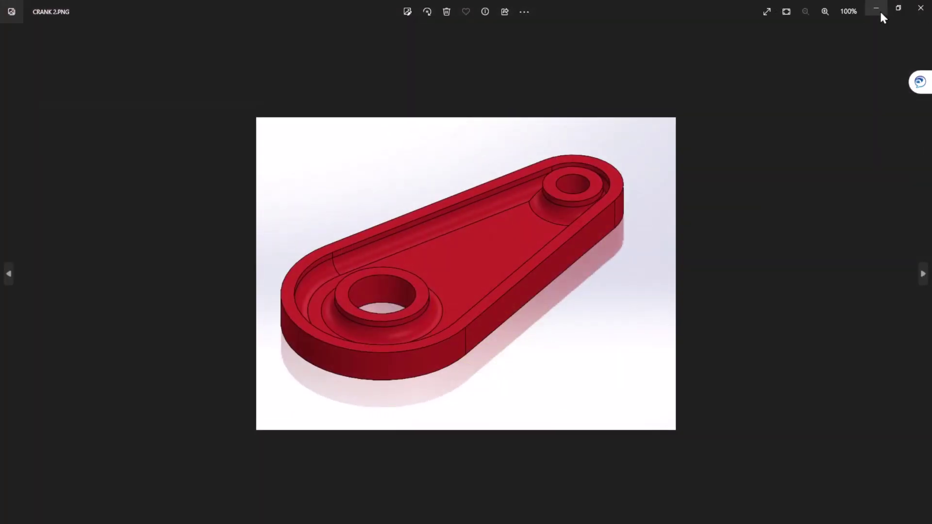
click(878, 9)
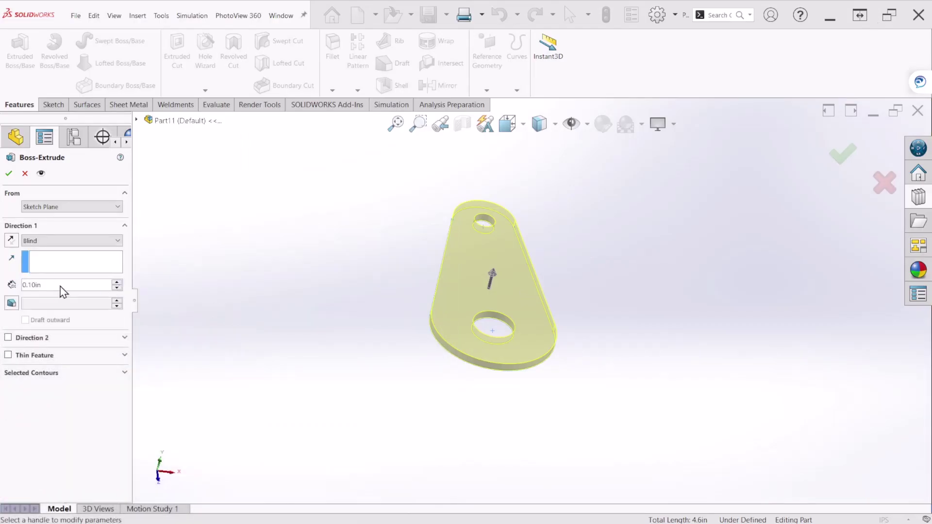
click(60, 285)
key(BackSpace)
text(.)
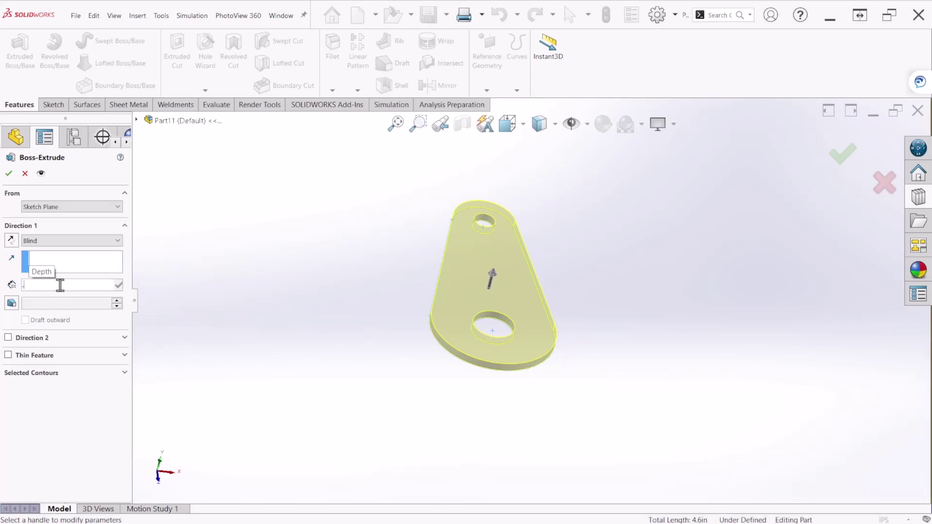
text(25)
key(Return)
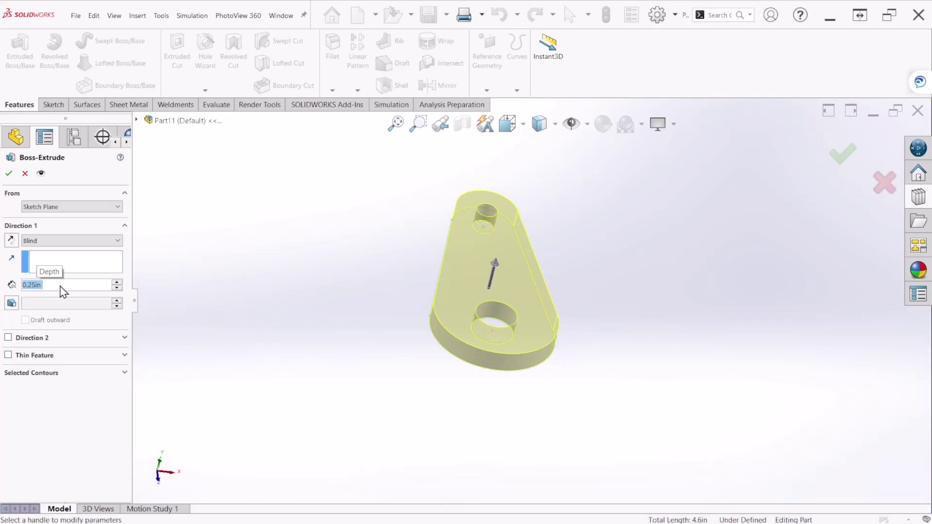
click(71, 241)
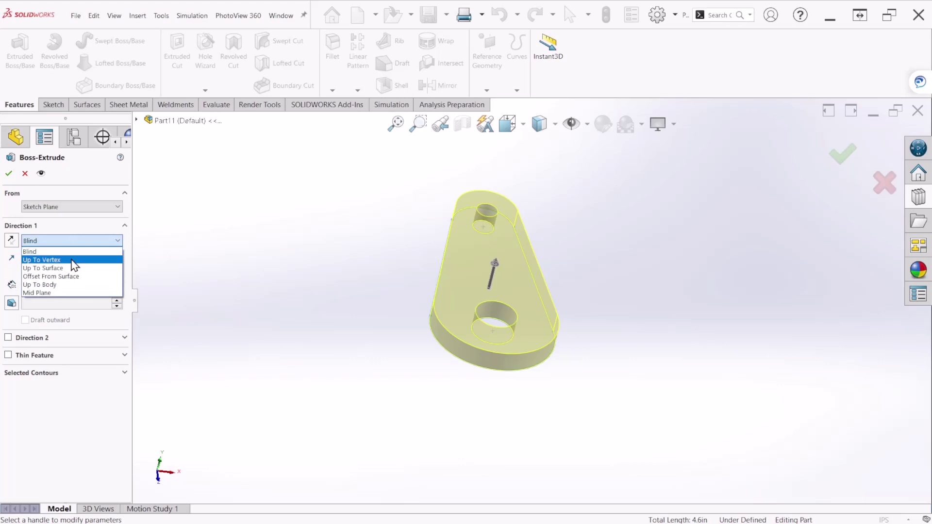
click(69, 293)
middle_drag(648, 355, 666, 268)
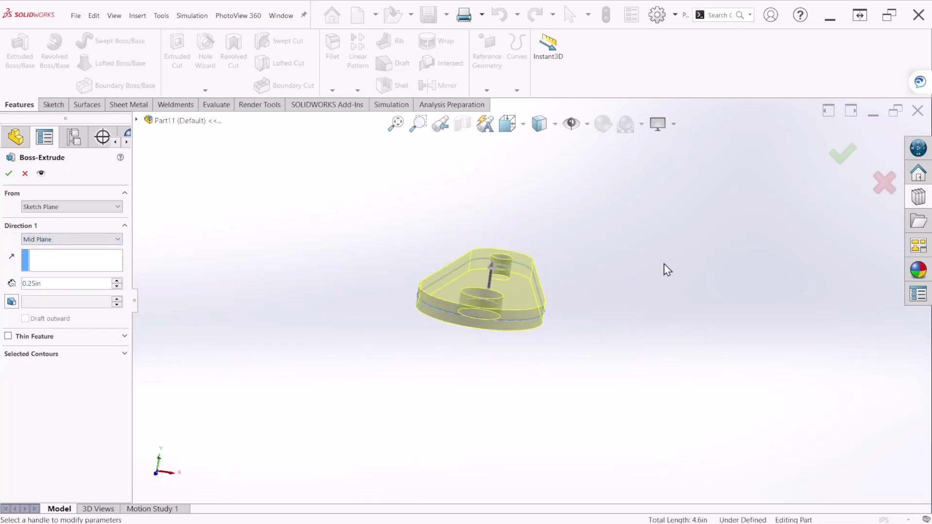
click(841, 154)
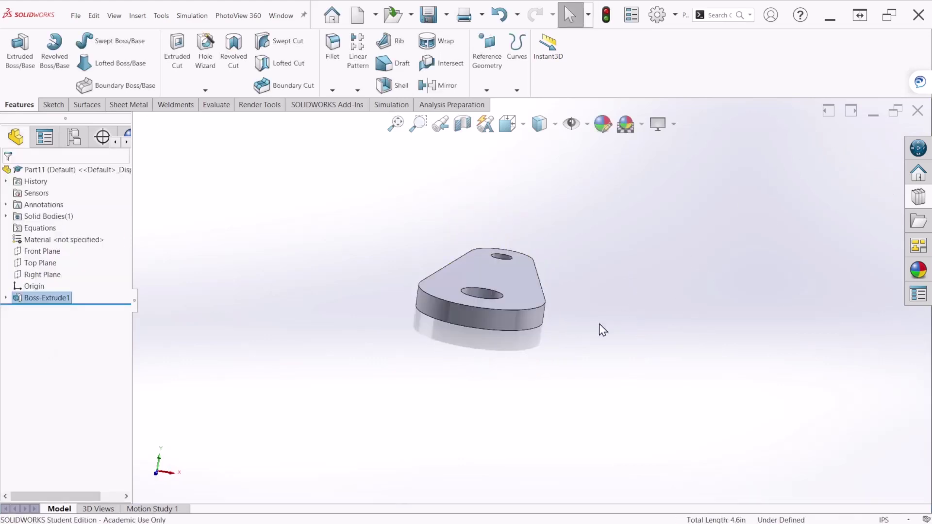
- Shell the crank with a 0.10 in wall thickness, removing its upper face and showing the preview
key(ctrl+7)
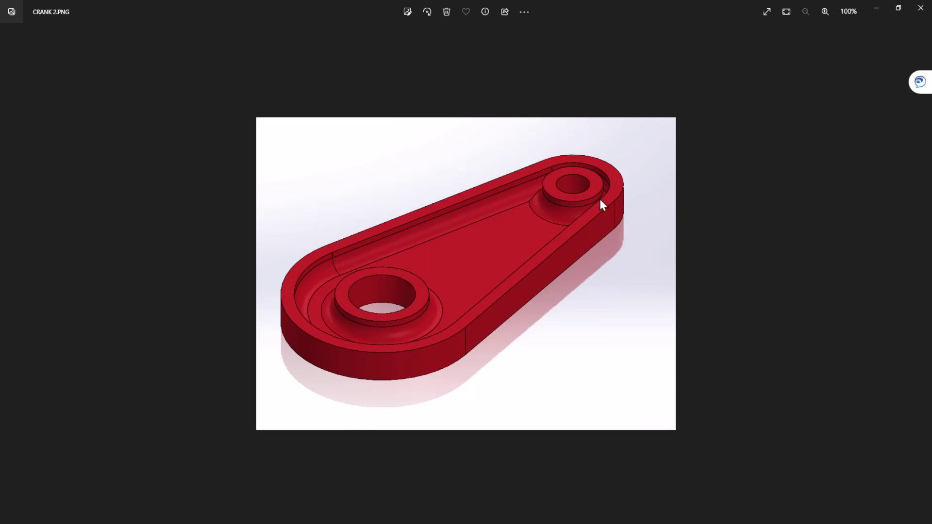
click(875, 7)
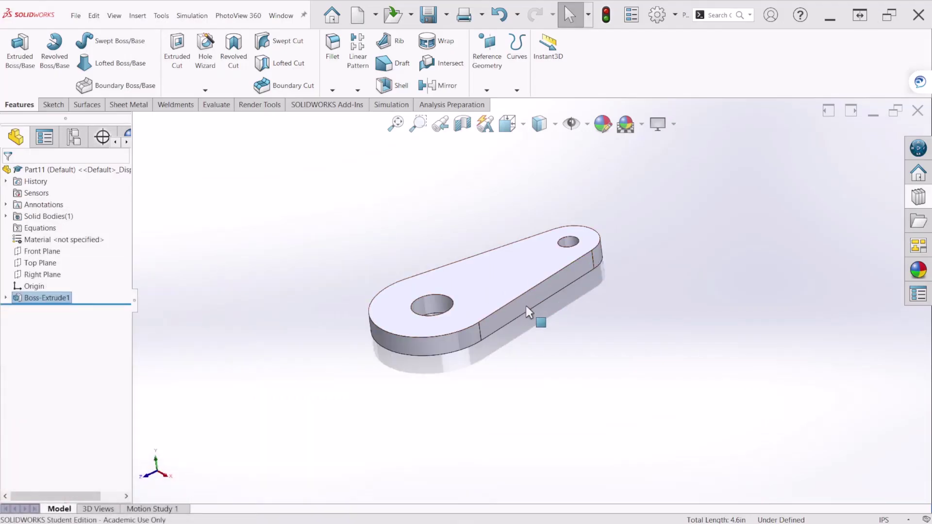
key(ctrl+7)
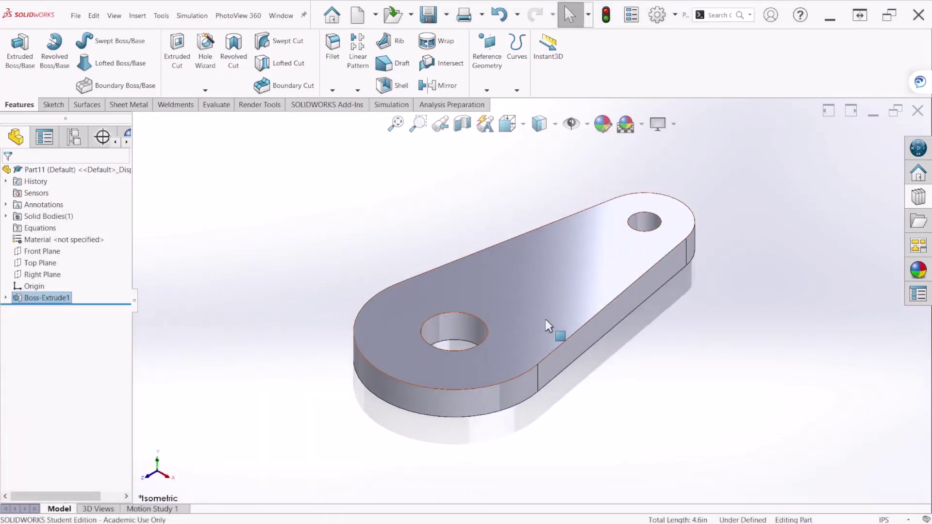
click(387, 87)
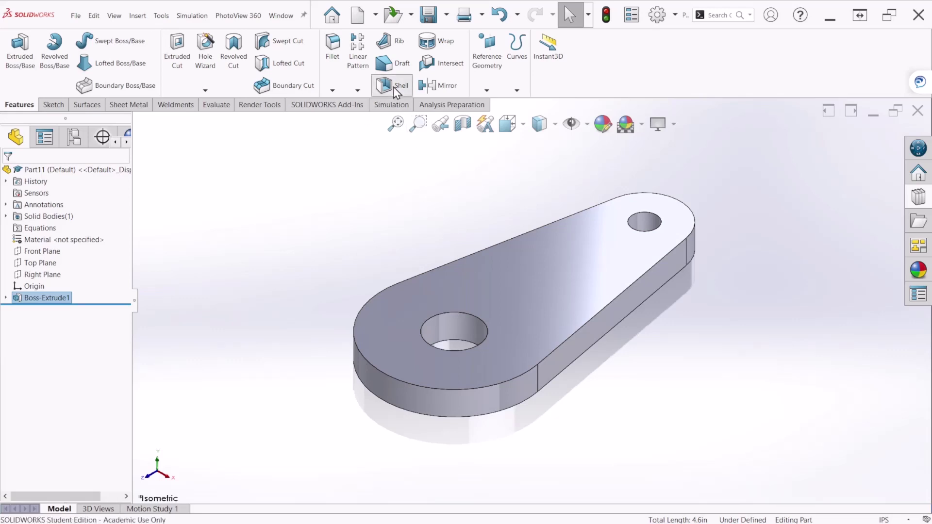
click(93, 252)
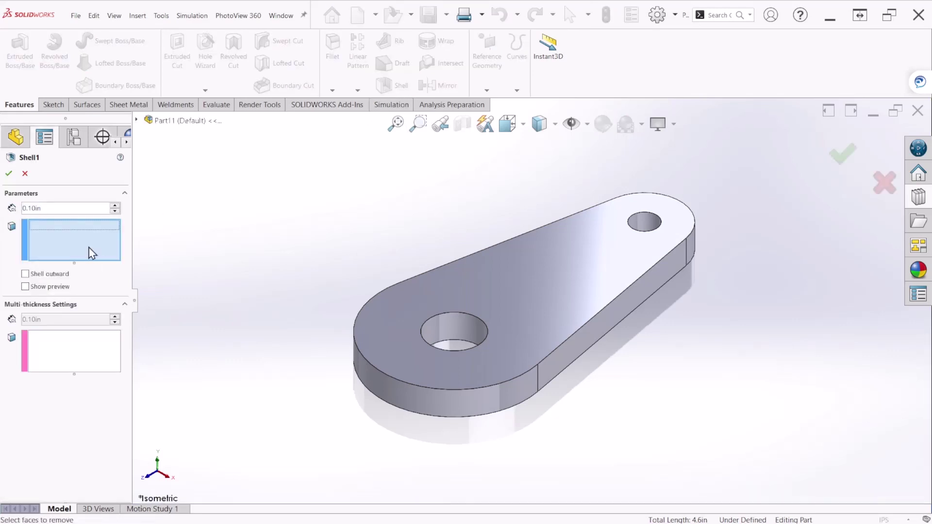
click(508, 290)
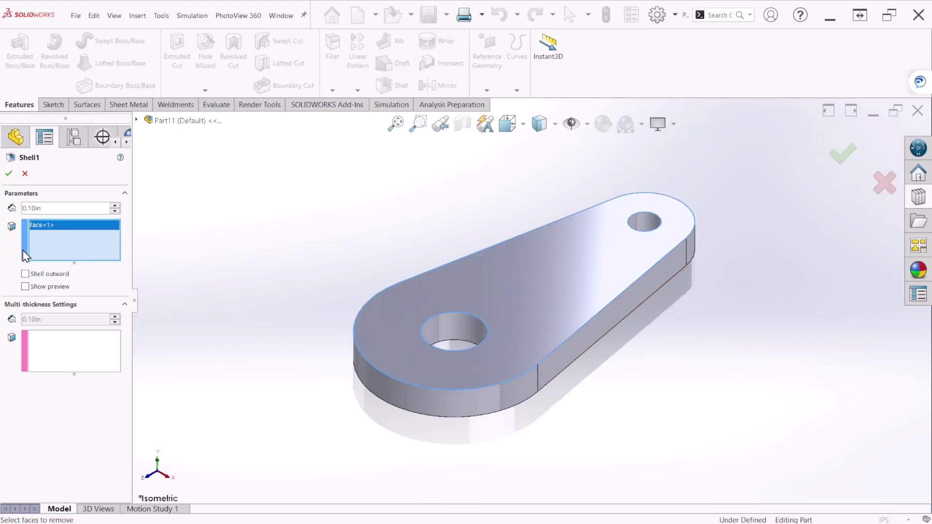
click(25, 286)
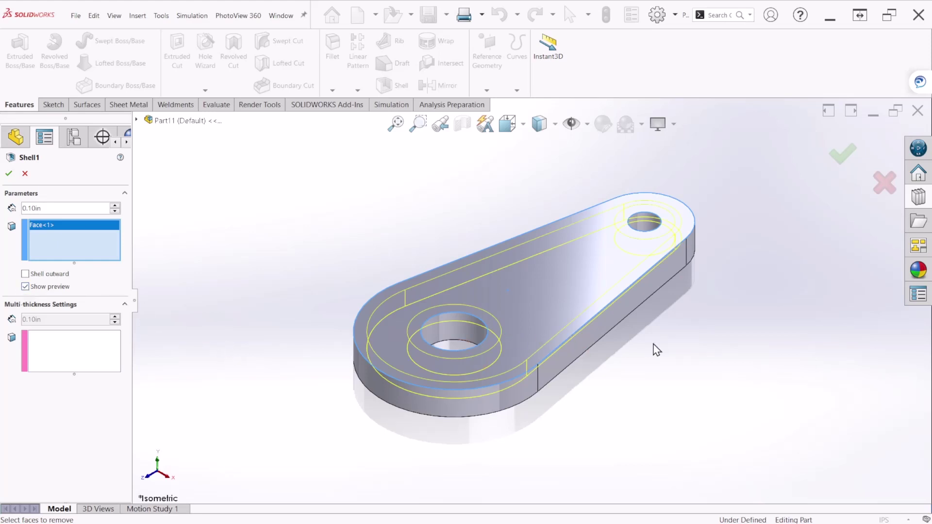
click(8, 173)
middle_drag(676, 374, 684, 393)
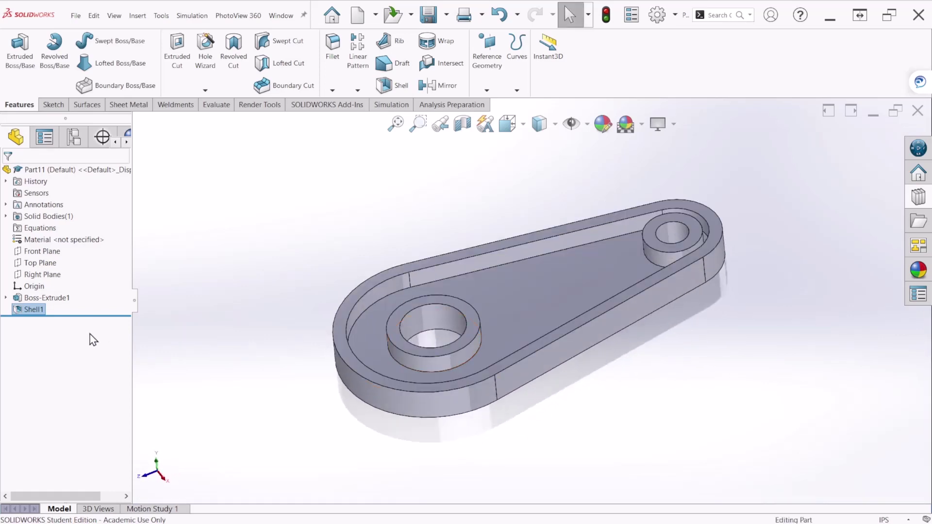
- Reopen the shell feature to review its wall thickness and removed face
right_click(30, 313)
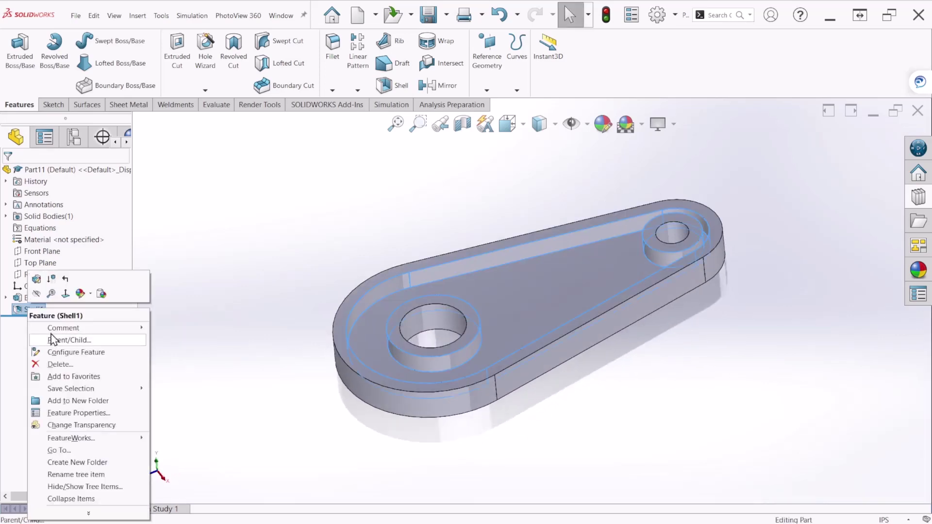
click(36, 284)
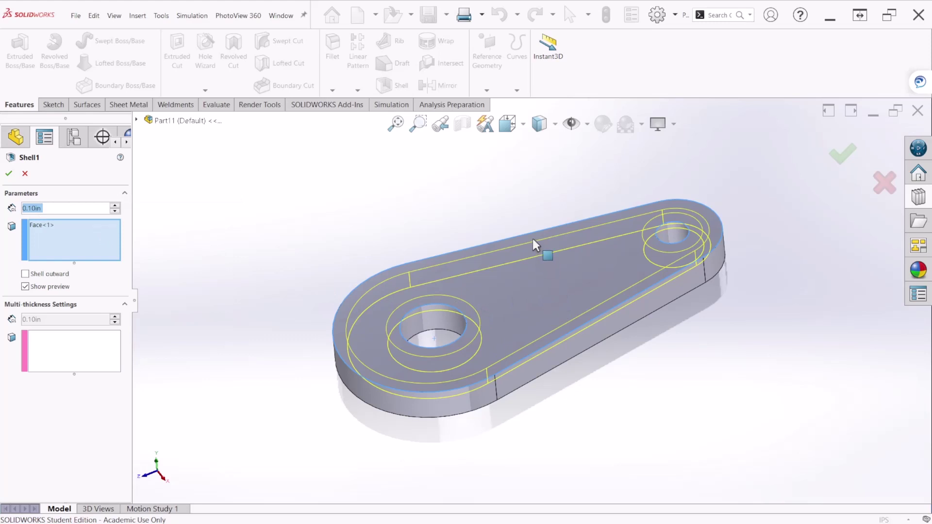
click(9, 173)
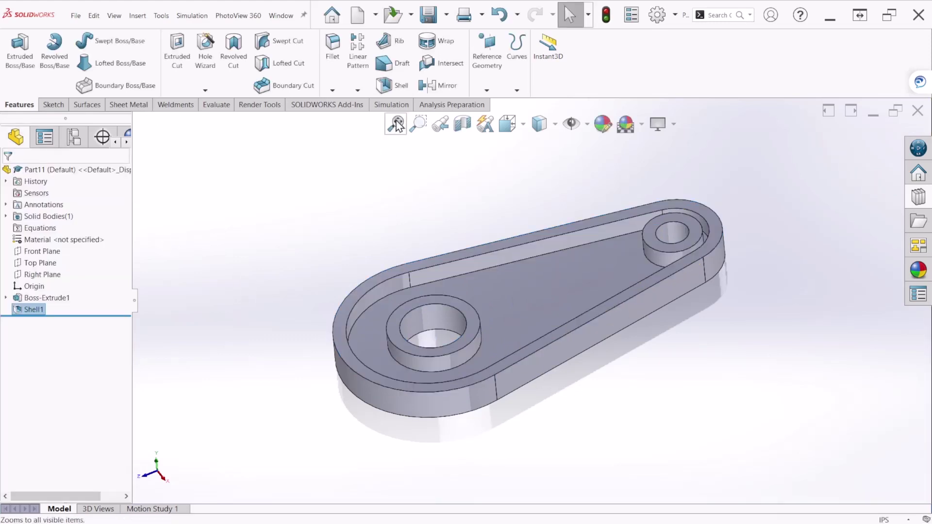
- Fillet the pocket floor's perimeter edge and the base edges of both hole bosses with a 0.10 in radius
click(333, 47)
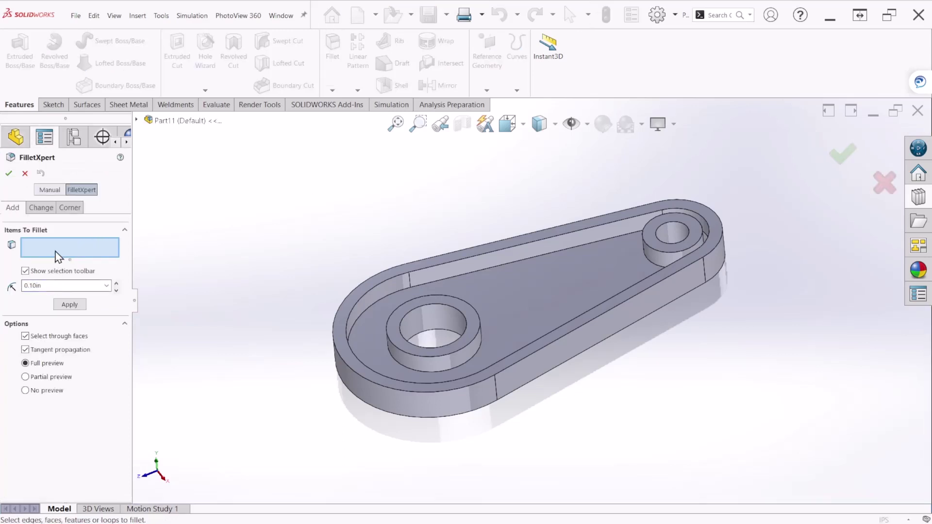
click(534, 255)
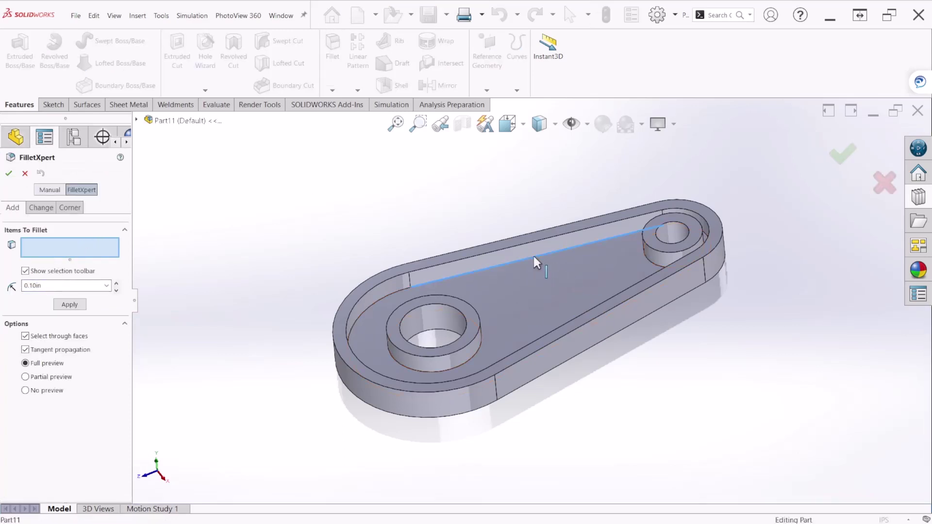
click(646, 255)
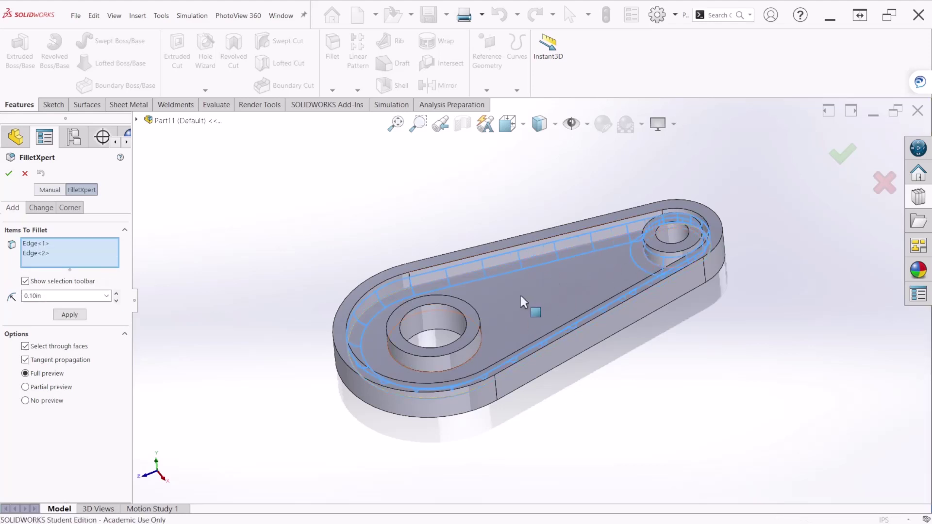
click(447, 368)
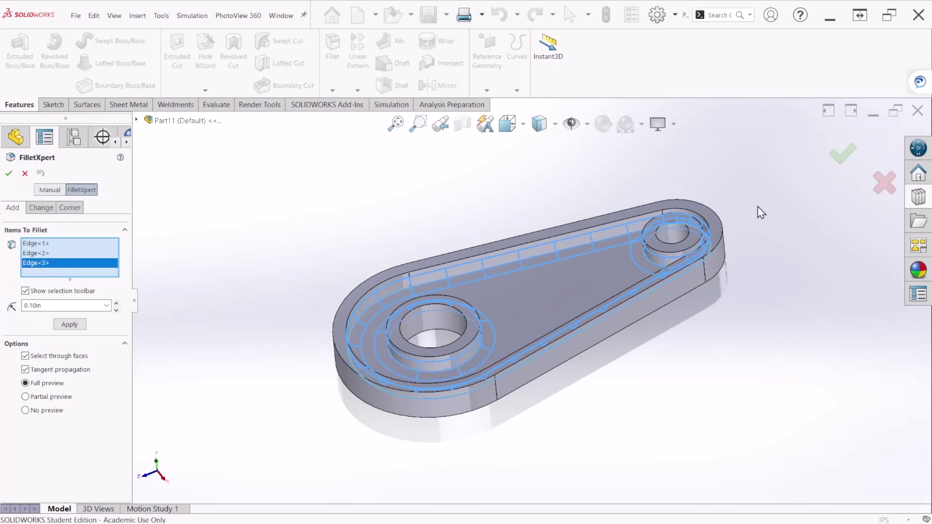
click(830, 163)
middle_drag(693, 339, 597, 383)
scroll(596, 385, up, 3)
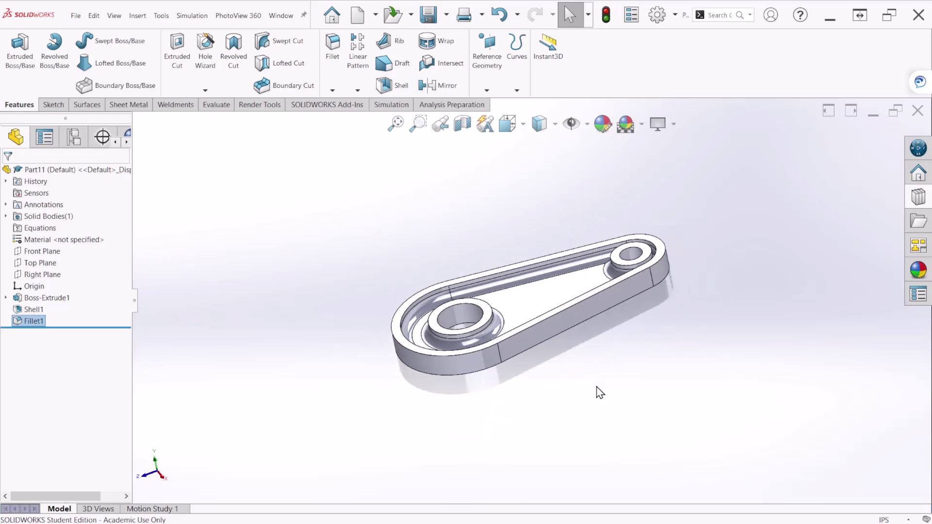
scroll(712, 354, down, 2)
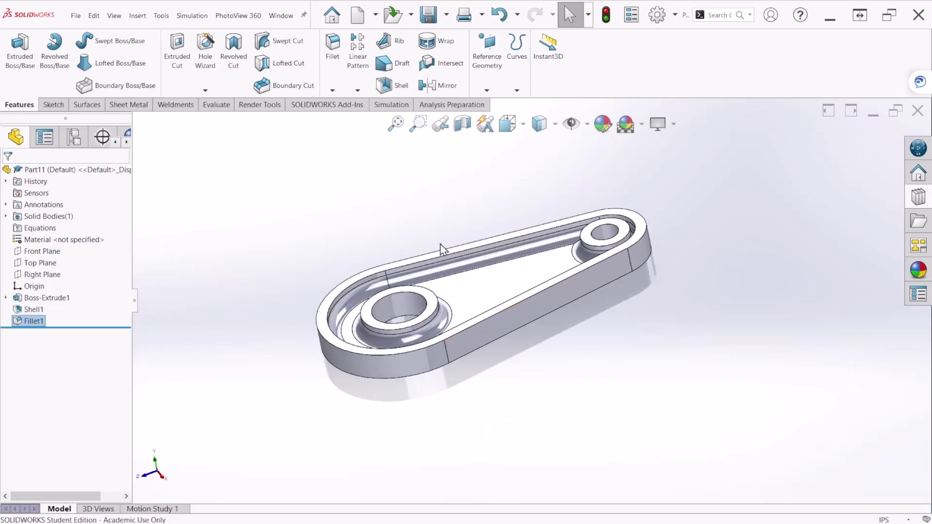
- Apply the candy apple red car paint appearance to the whole crank part and view it in isometric
click(57, 170)
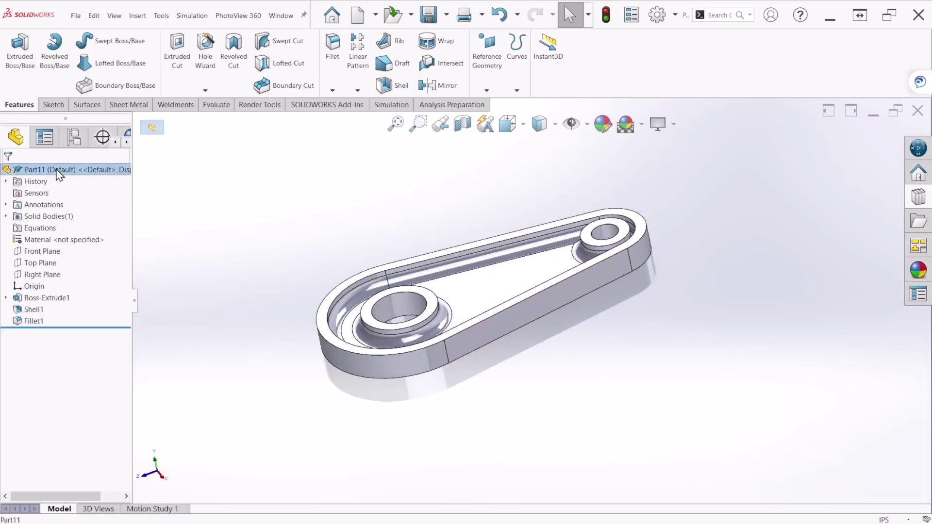
click(909, 274)
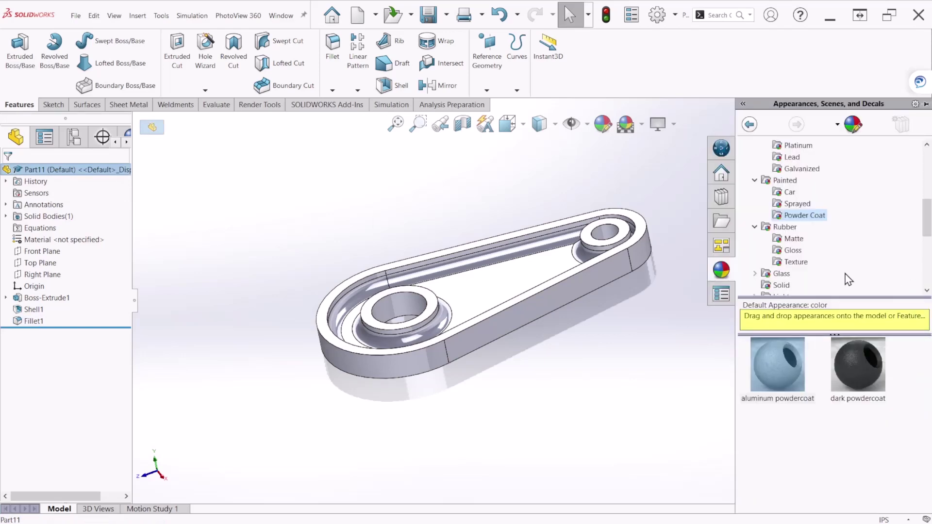
scroll(796, 209, up, 2)
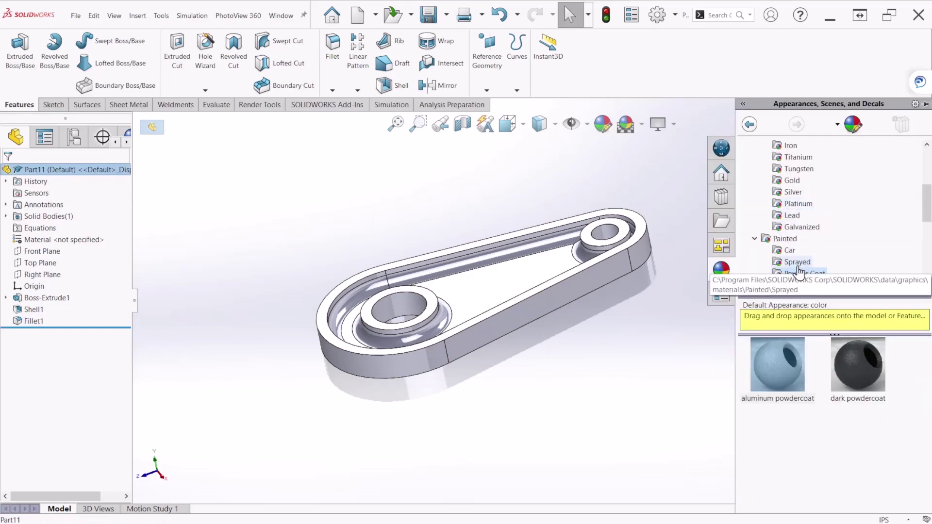
click(790, 250)
scroll(824, 427, down, 3)
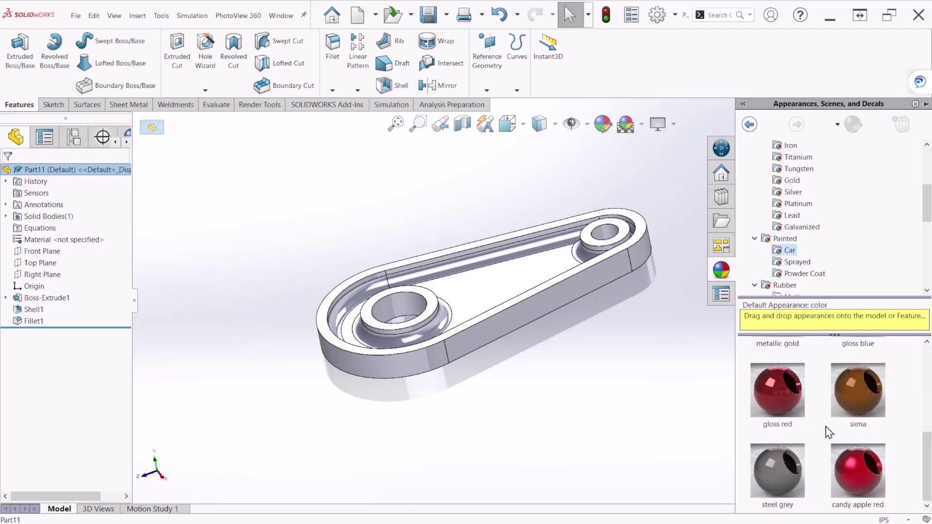
double_click(852, 466)
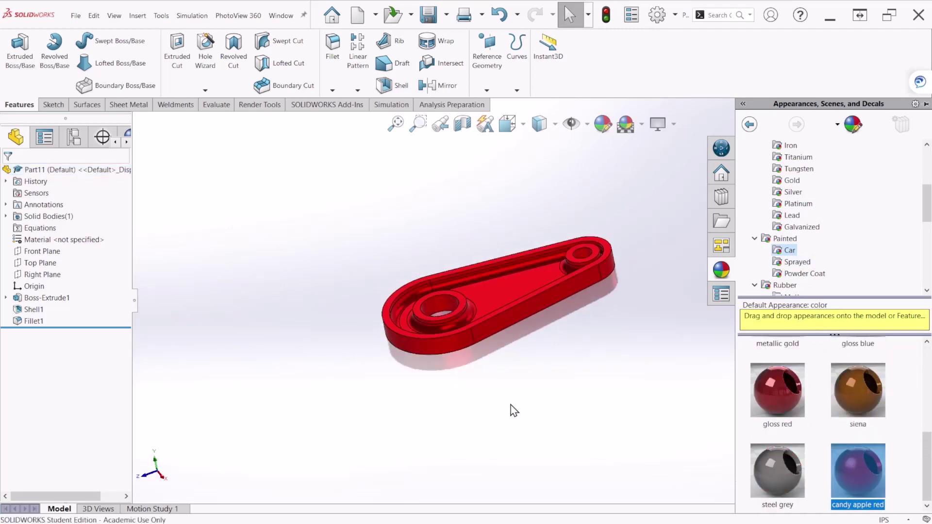
key(ctrl+7)
key(ctrl+7)
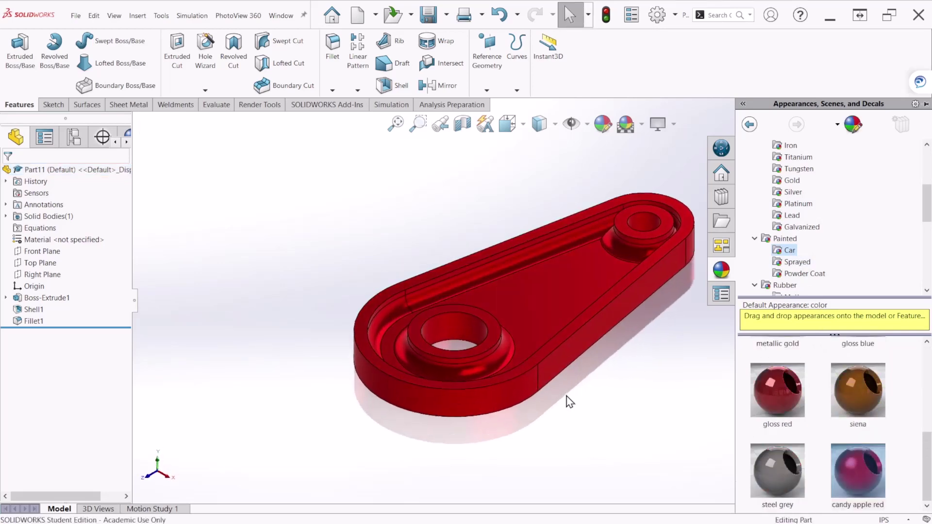
- Save the part as Crank 1 in the Slider Crank folder
click(425, 15)
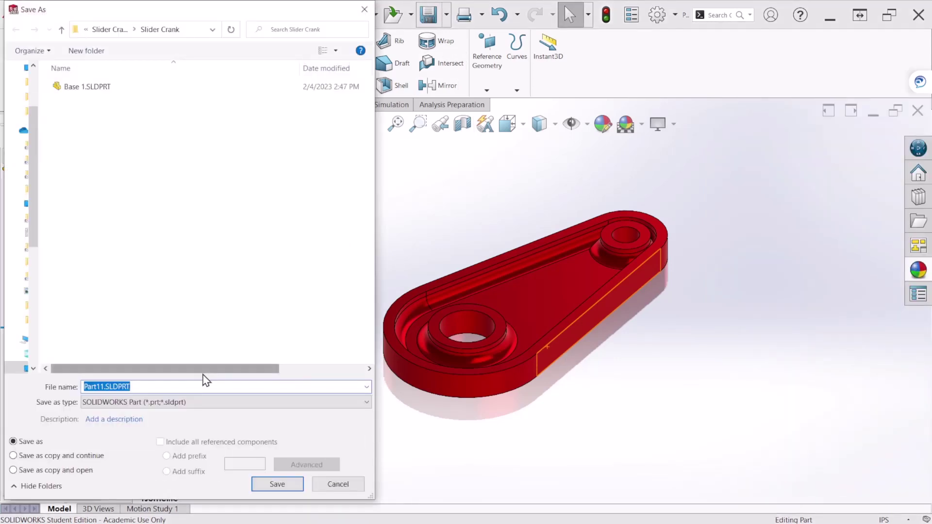
text(Crank 1)
key(Return)
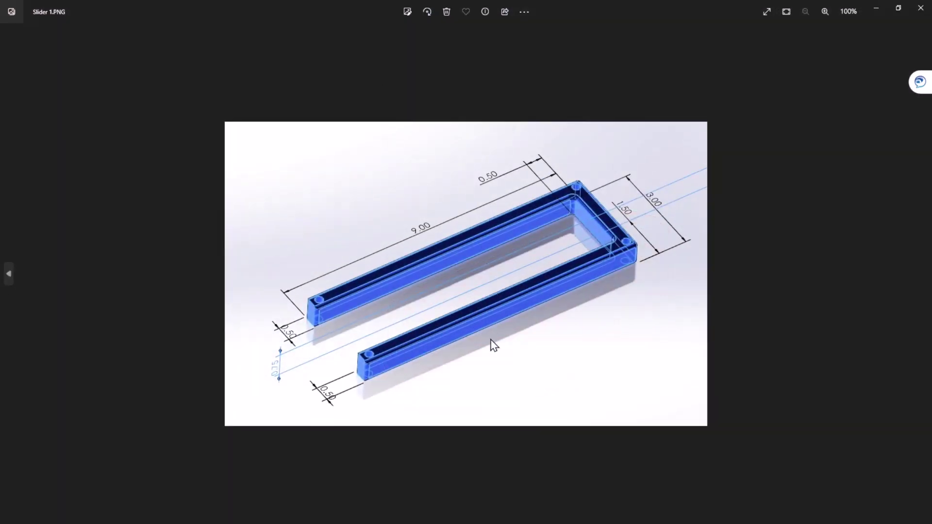
- Examine the slider's dimensions in the Slider 1 reference image and its place in the assembly picture, then return to SOLIDWORKS
ctrl+scroll(494, 344, up, 3)
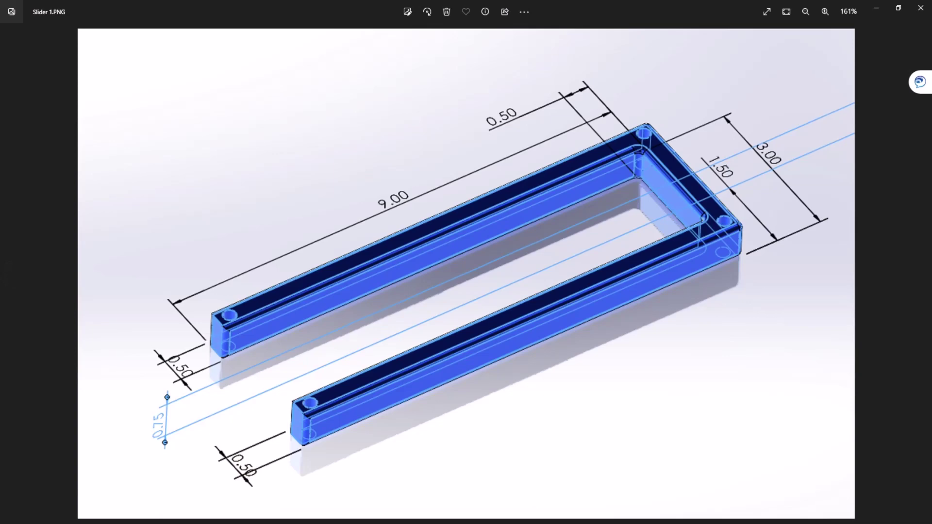
key(Right)
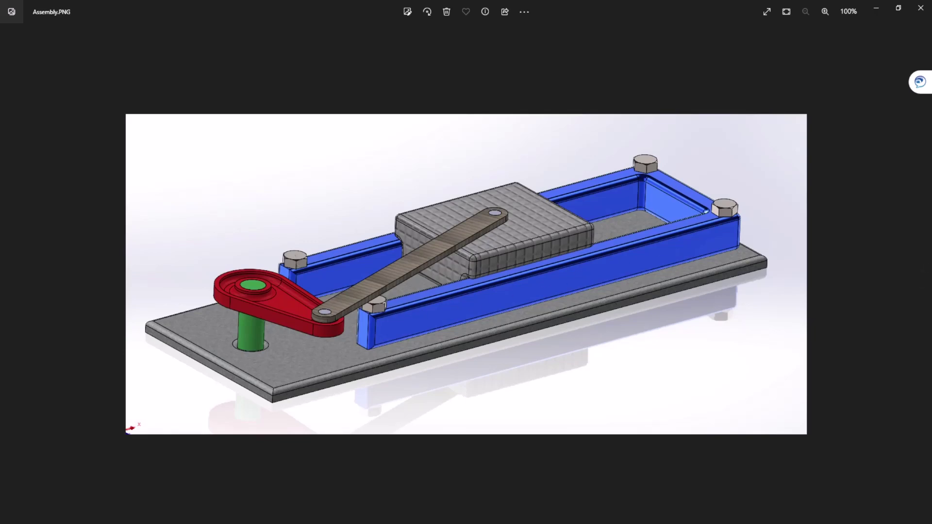
key(Left)
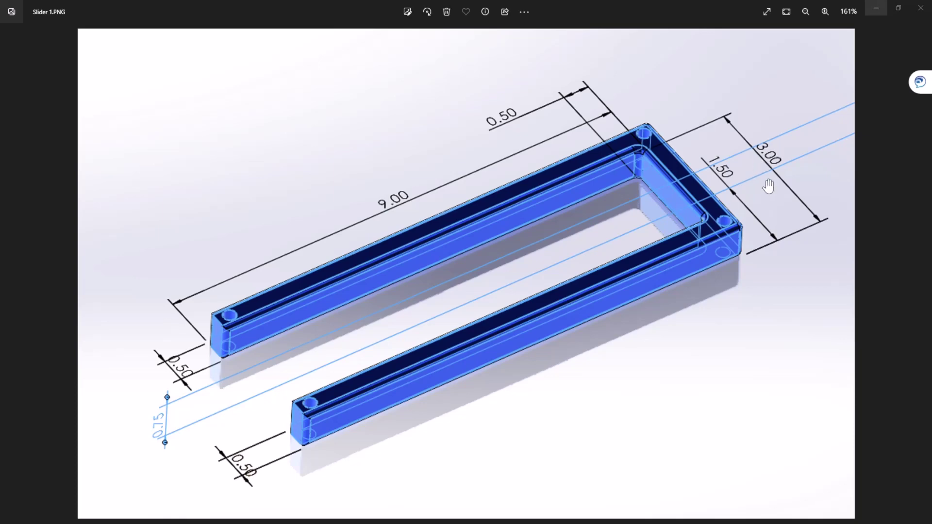
click(876, 9)
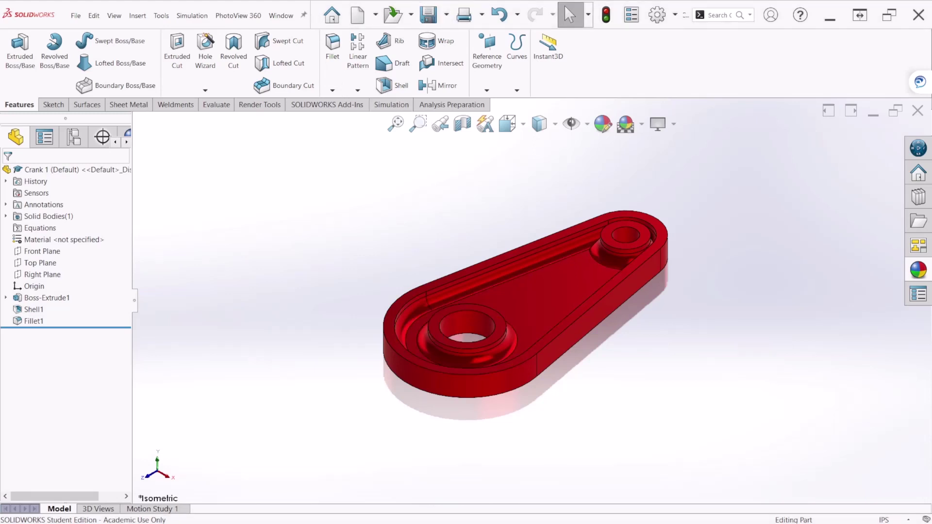
- Create a new part document and start a sketch on the Top Plane
click(357, 15)
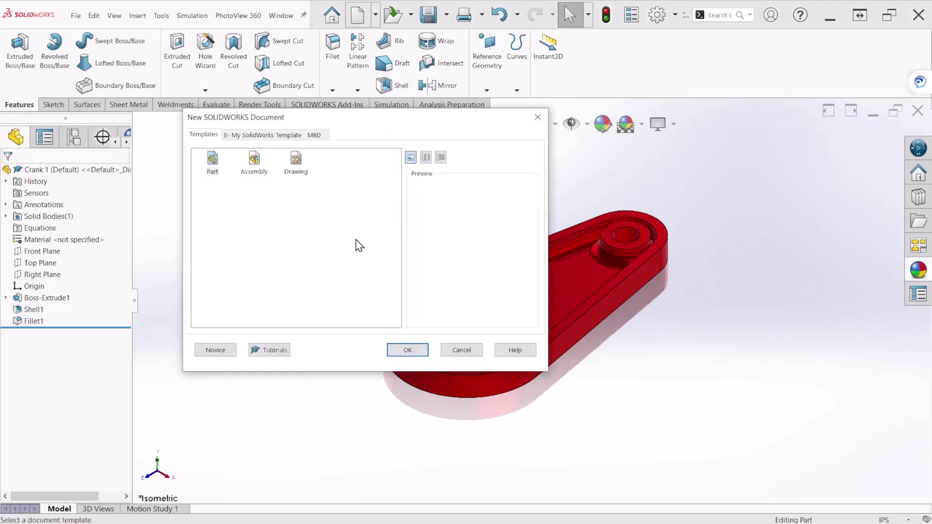
click(397, 355)
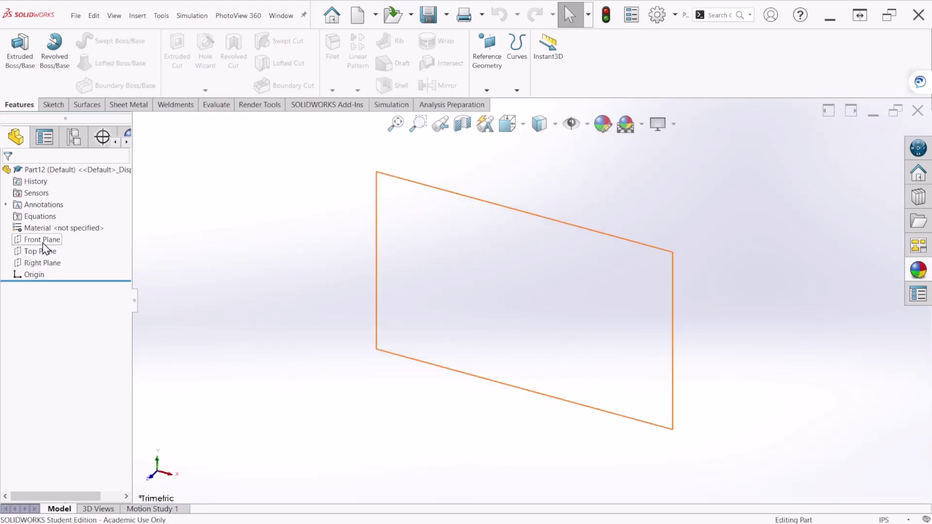
click(43, 252)
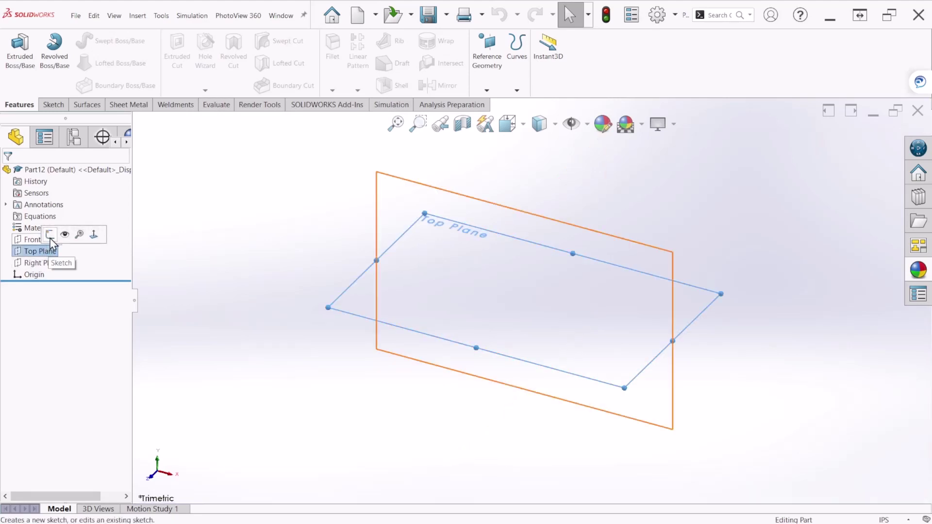
click(51, 237)
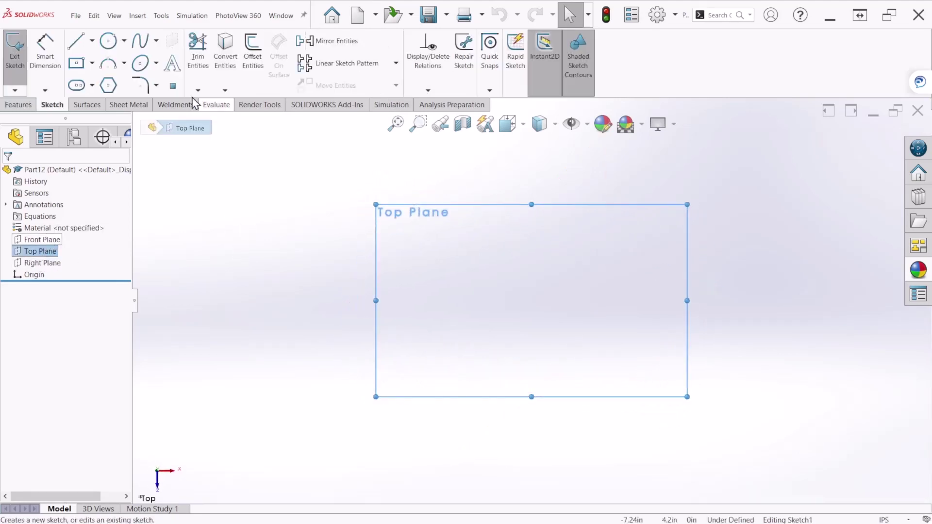
- Sketch a vertical centerline about 5.9 in long through the origin, with the origin near its midpoint
click(92, 42)
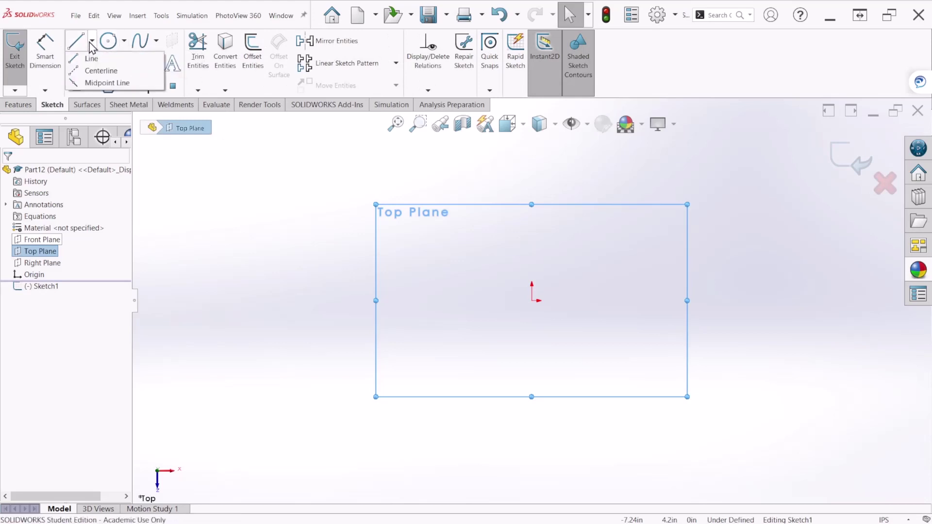
key(l)
click(531, 300)
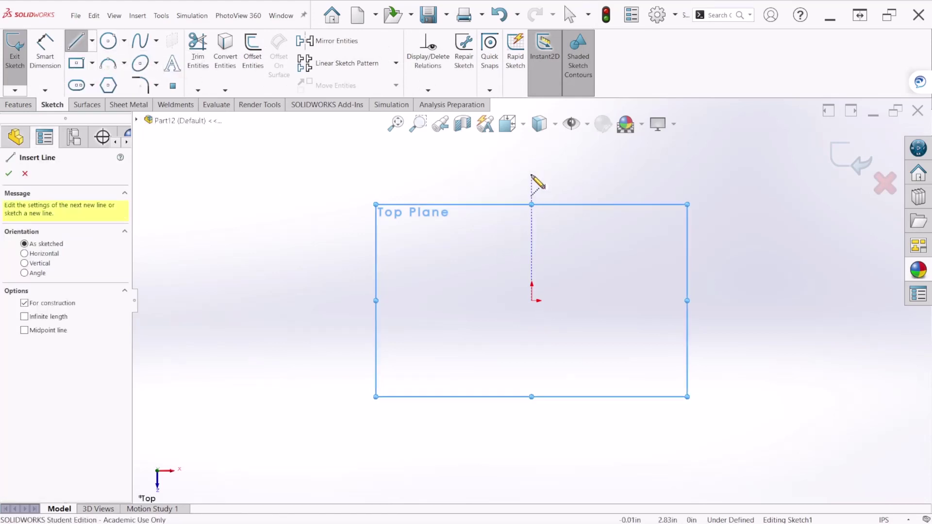
click(531, 175)
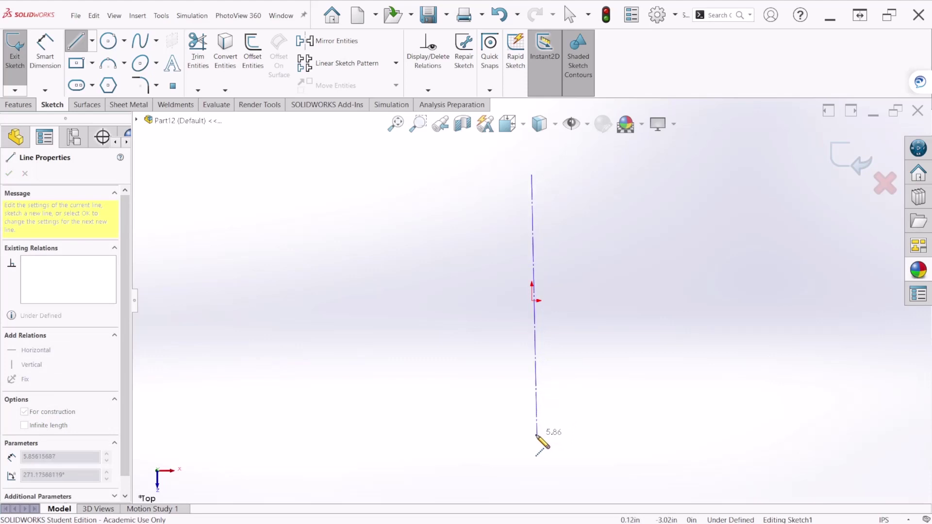
click(532, 454)
key(Escape)
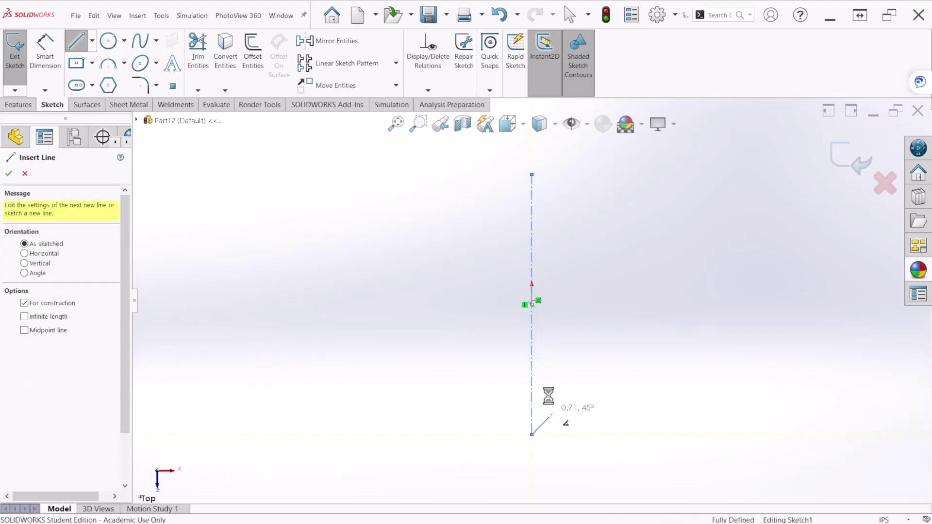
key(Escape)
- Sketch a horizontal line about 6.7 in long, starting on the centerline just below its upper end
scroll(689, 322, down, 3)
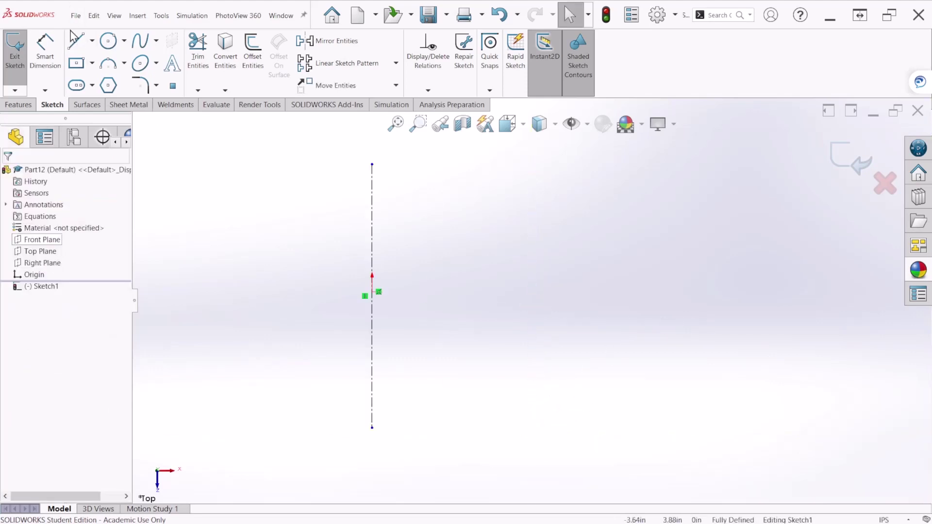
key(l)
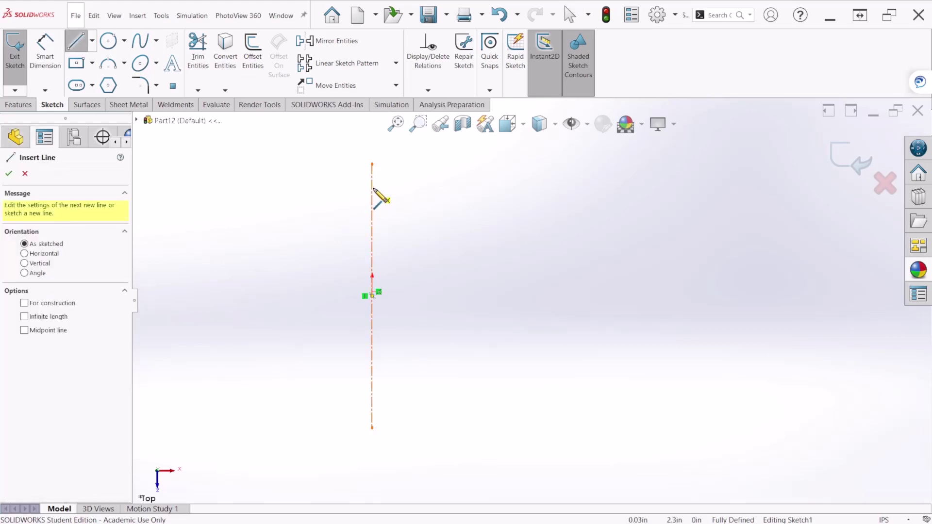
click(372, 188)
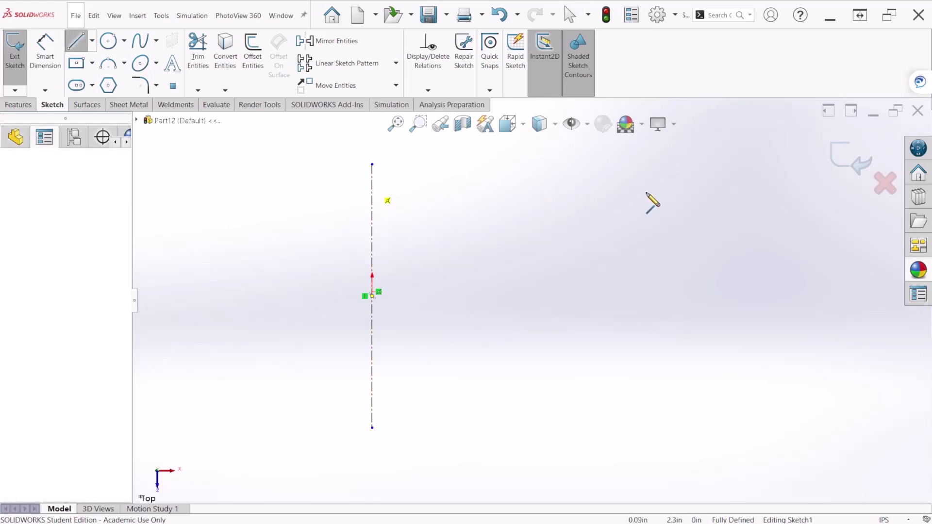
click(674, 188)
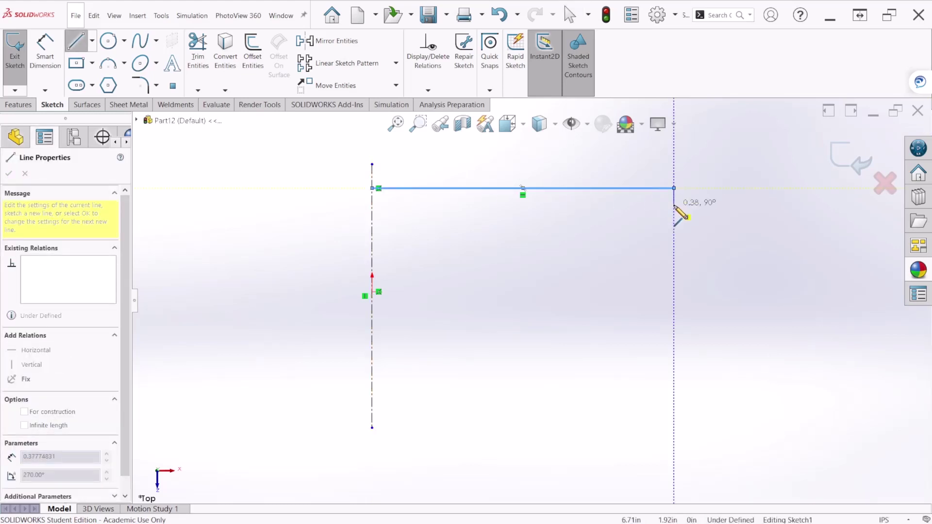
click(674, 205)
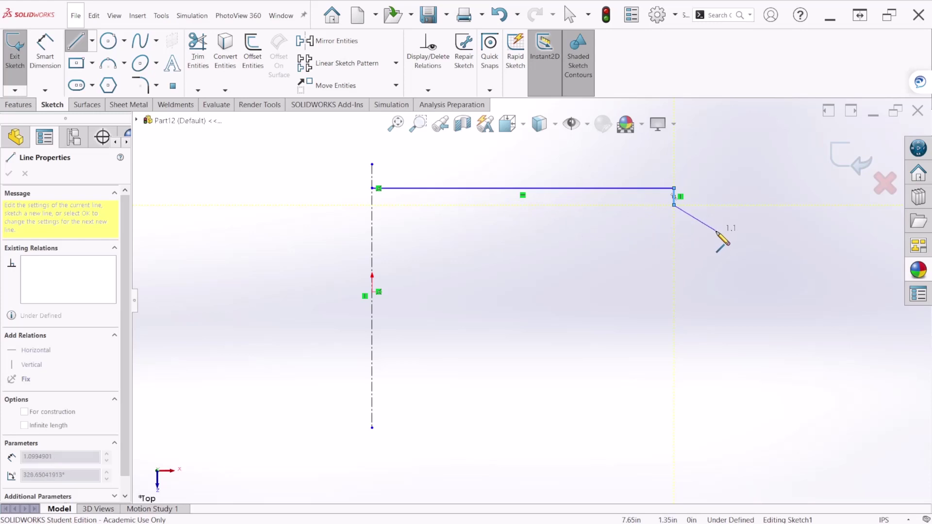
key(Escape)
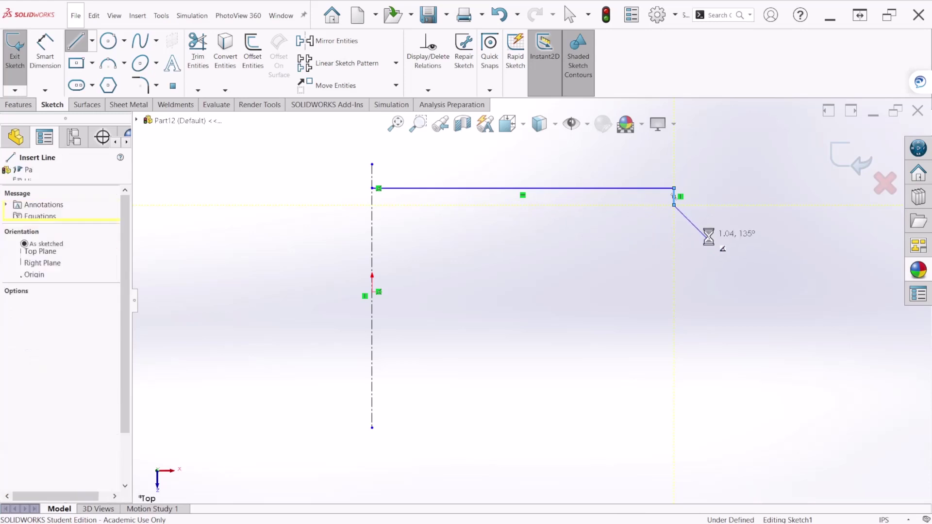
key(ctrl+z)
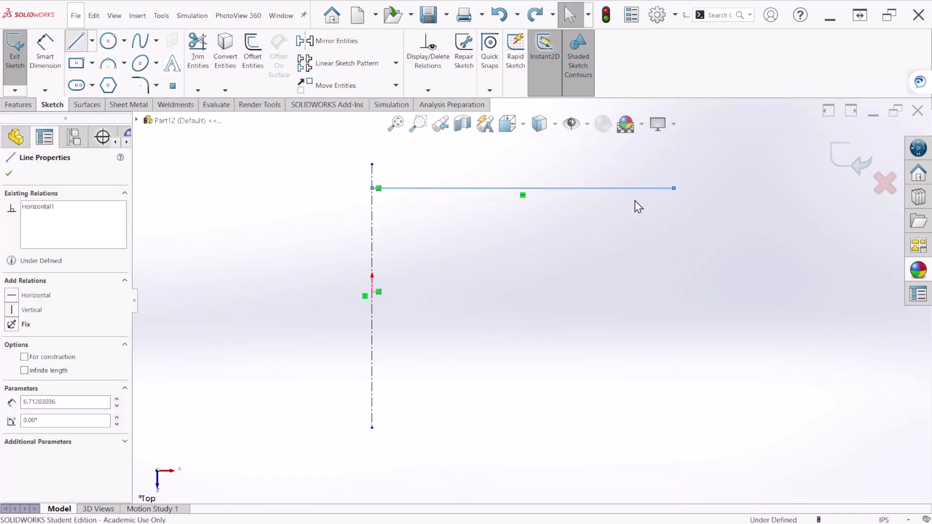
- Complete a closed U-shaped profile with a vertical outer edge about 5 in long, parallel inner lines, and both arms ending on the centerline
click(673, 188)
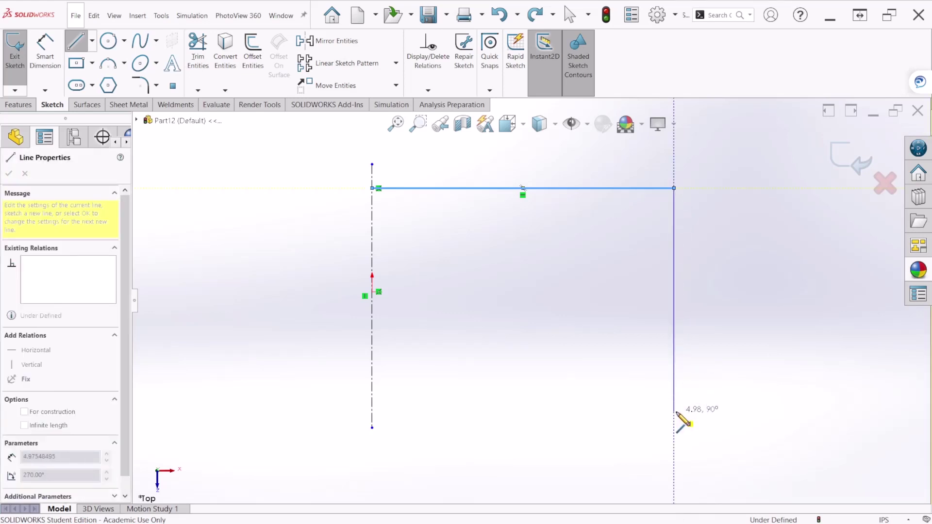
click(673, 411)
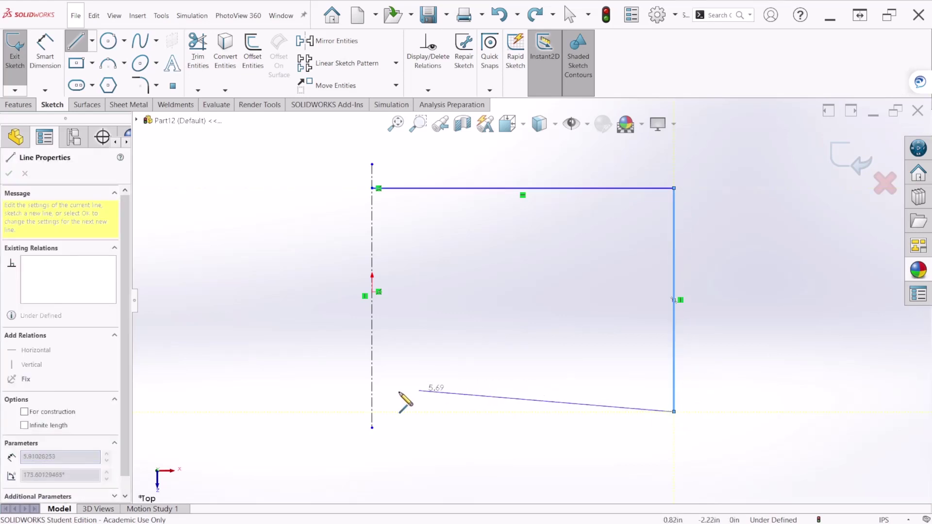
click(372, 411)
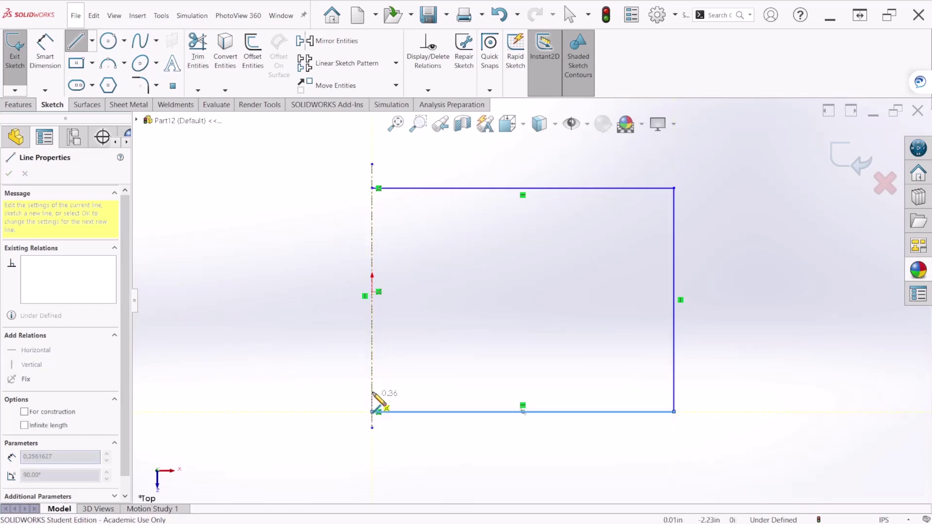
click(372, 382)
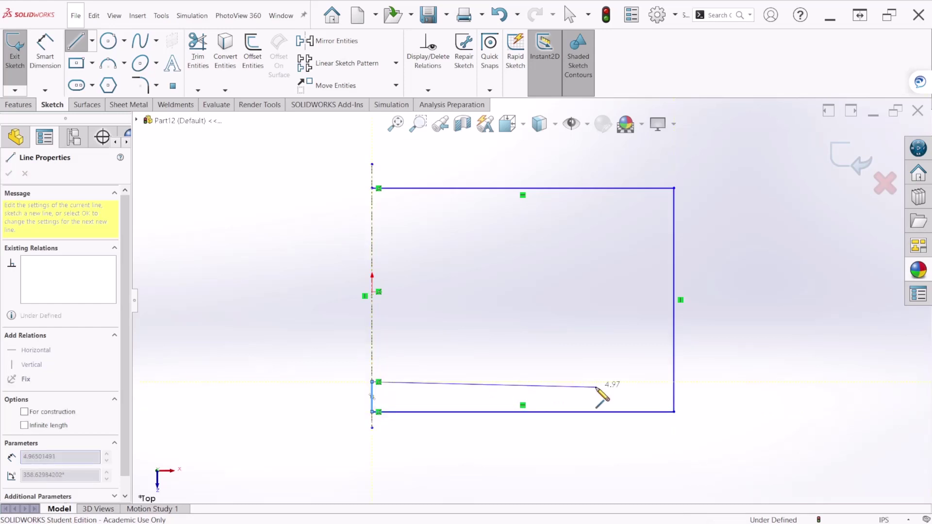
click(627, 382)
click(627, 214)
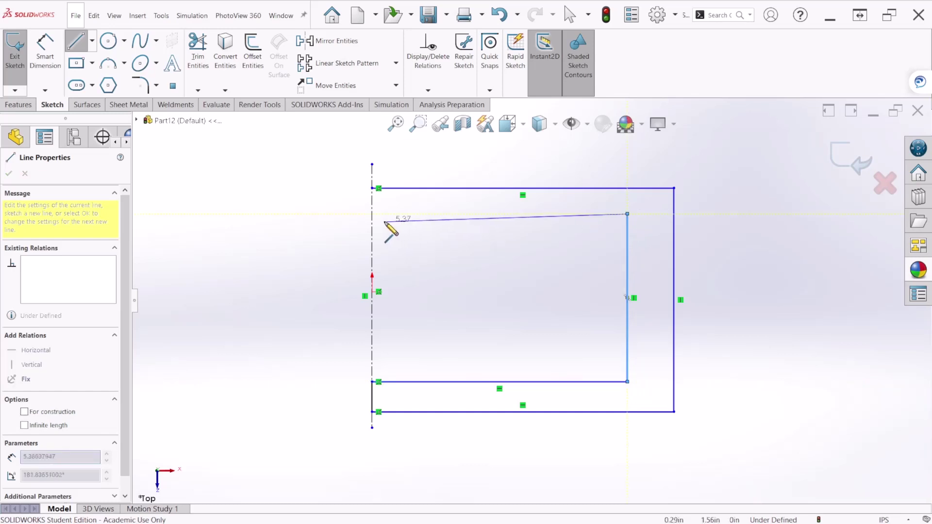
click(371, 214)
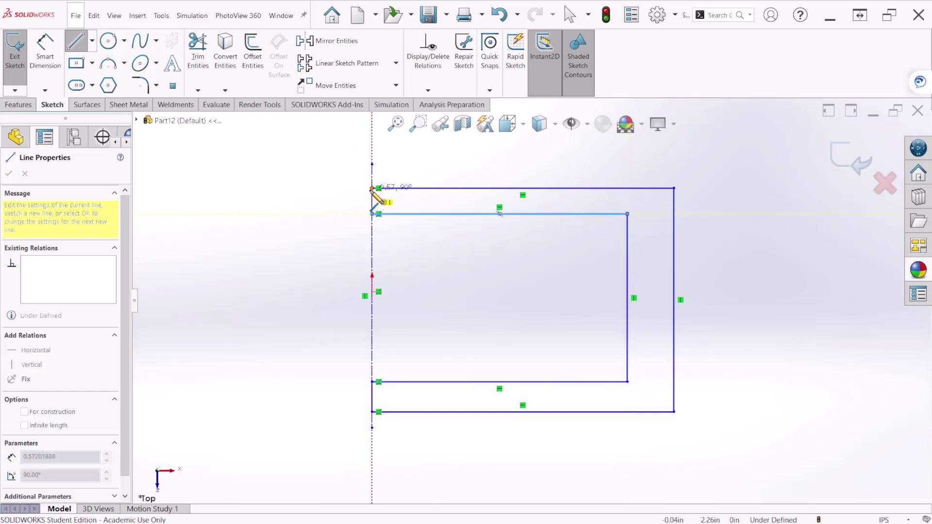
click(372, 188)
key(Escape)
- Dimension the U profile's upper outer line to 9 in
right_drag(377, 204, 378, 155)
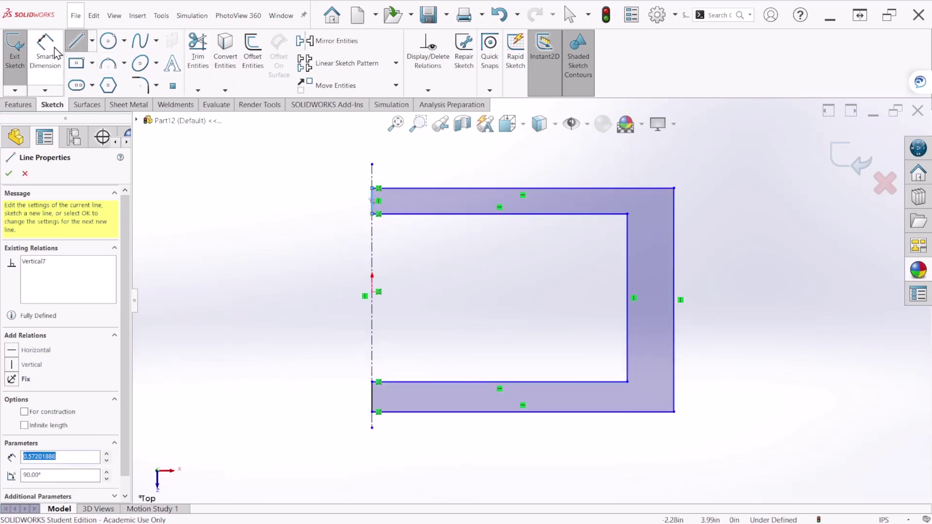
click(496, 189)
click(520, 173)
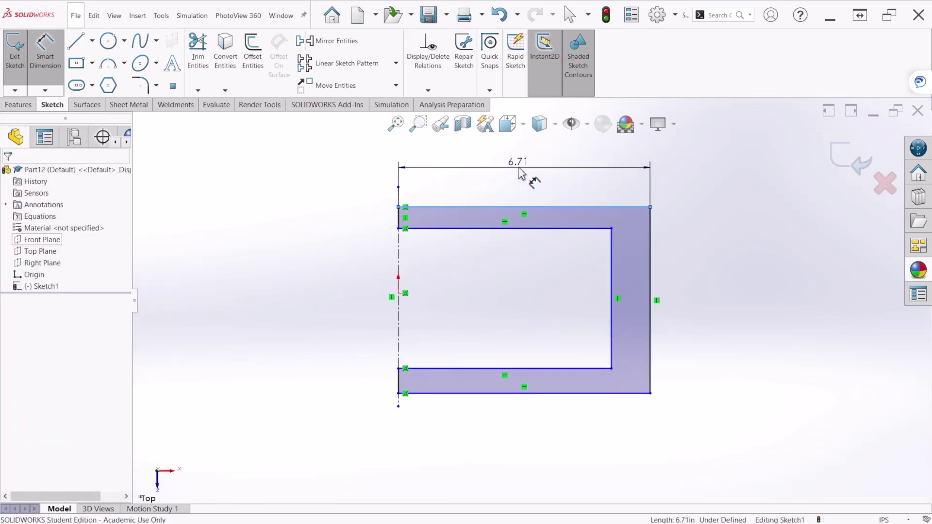
text(9)
key(Return)
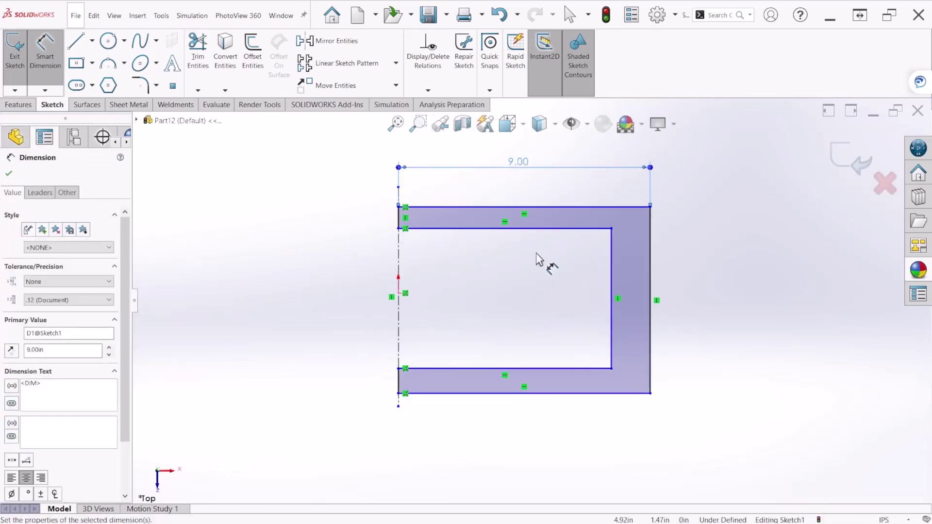
- Set the thickness of both arms to 0.5 in at their open ends on the centerline
click(401, 224)
click(324, 221)
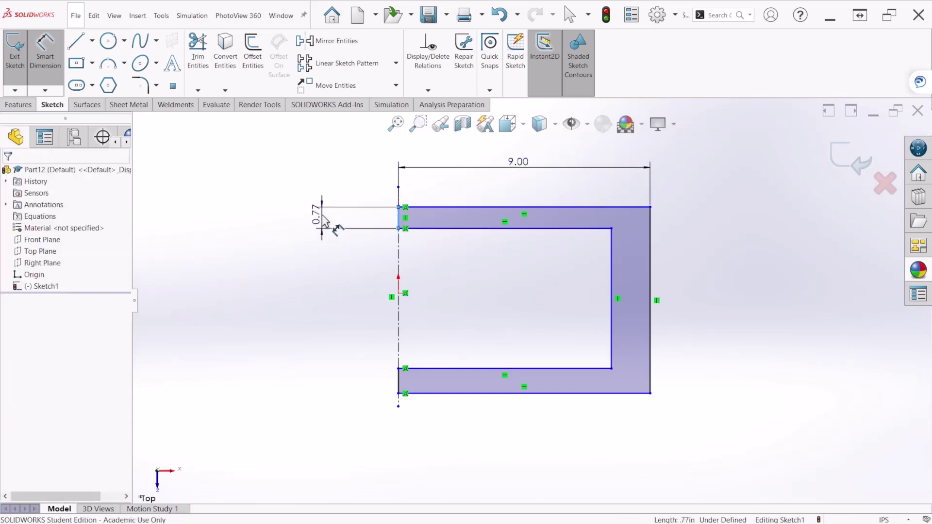
text(0.5)
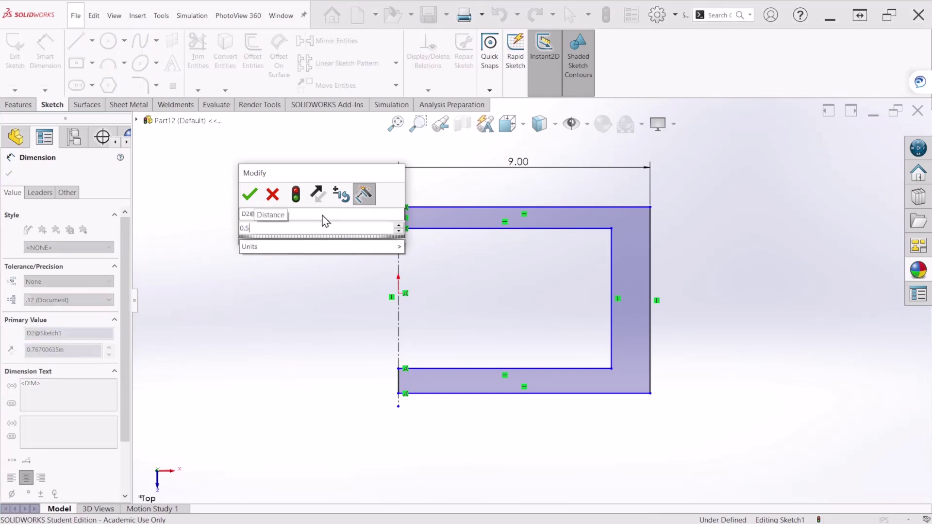
key(Return)
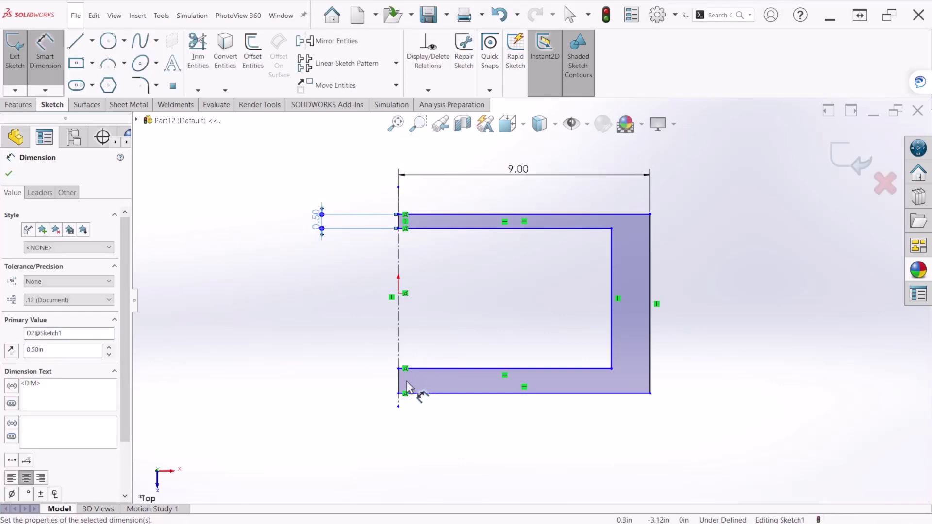
click(400, 388)
click(340, 383)
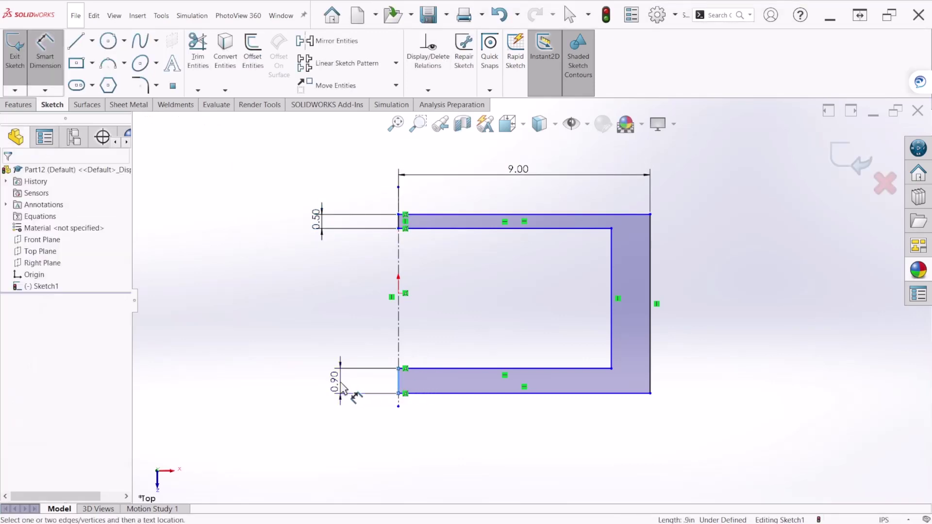
text(0.5)
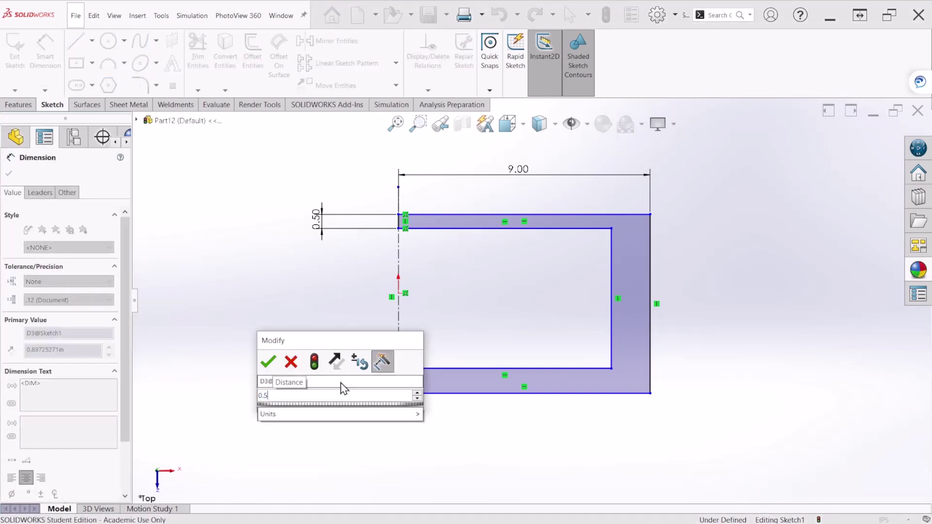
key(Return)
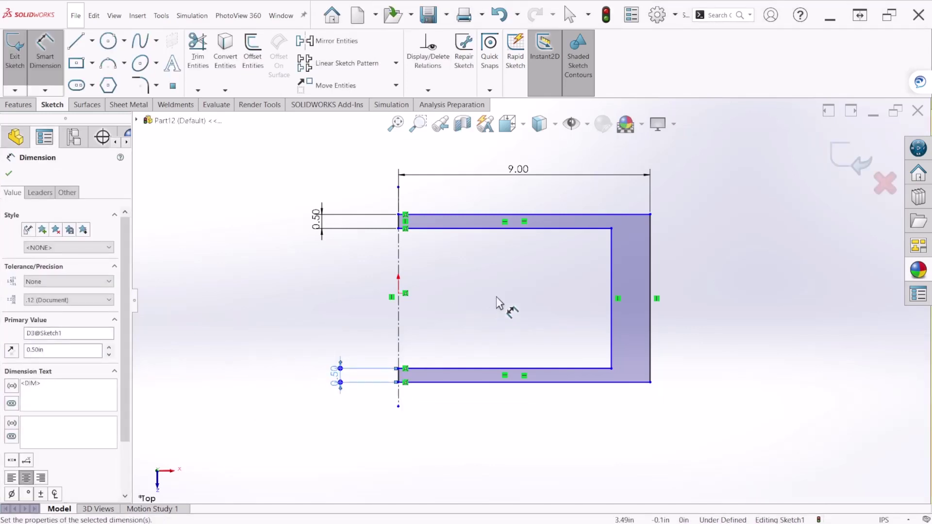
- Dimension the closed end's thickness to 0.5 in between its inner and outer vertical lines
click(649, 253)
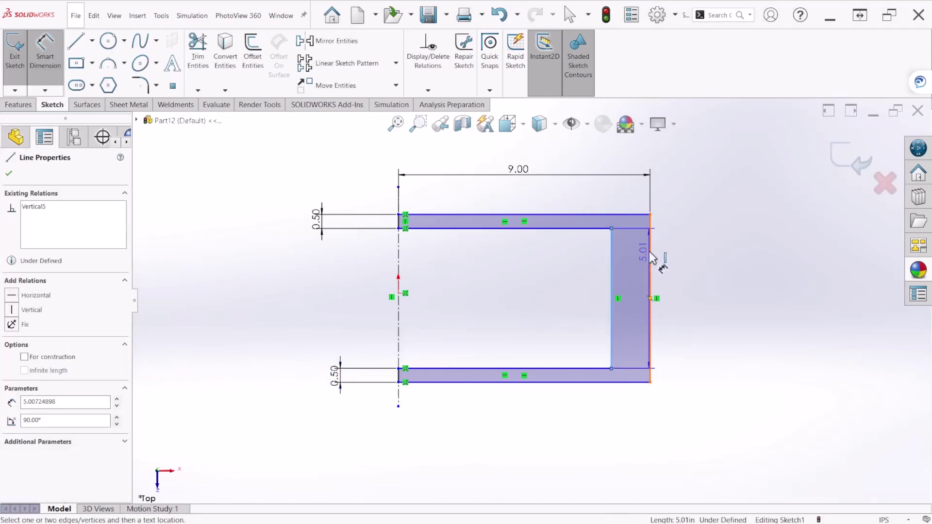
click(612, 252)
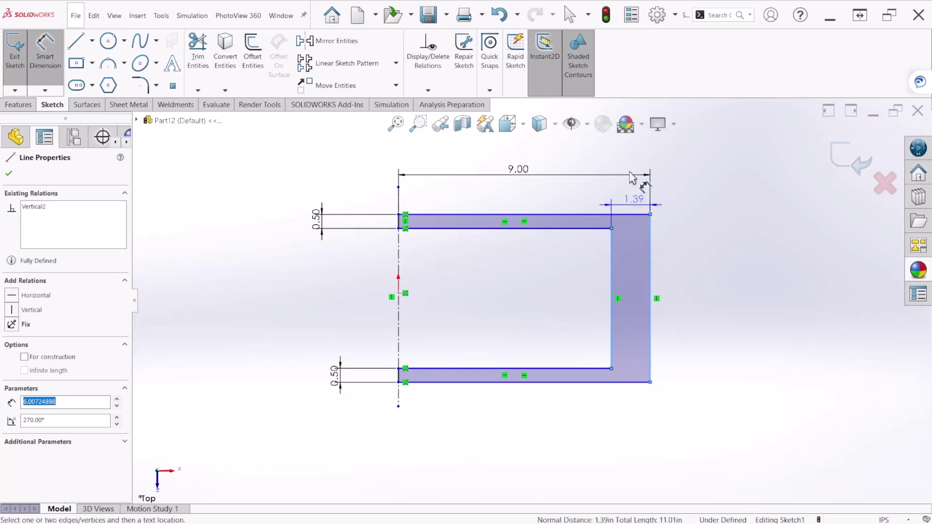
click(633, 206)
text(0.5)
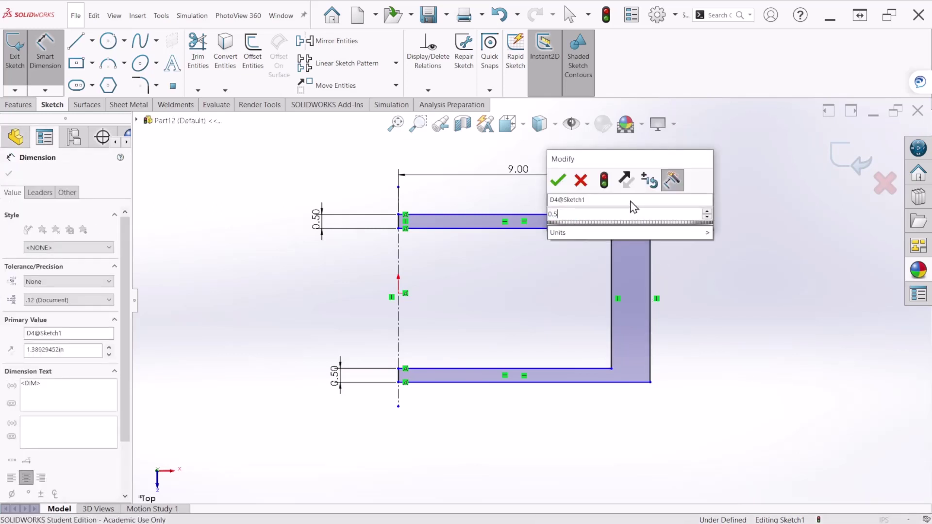
key(Return)
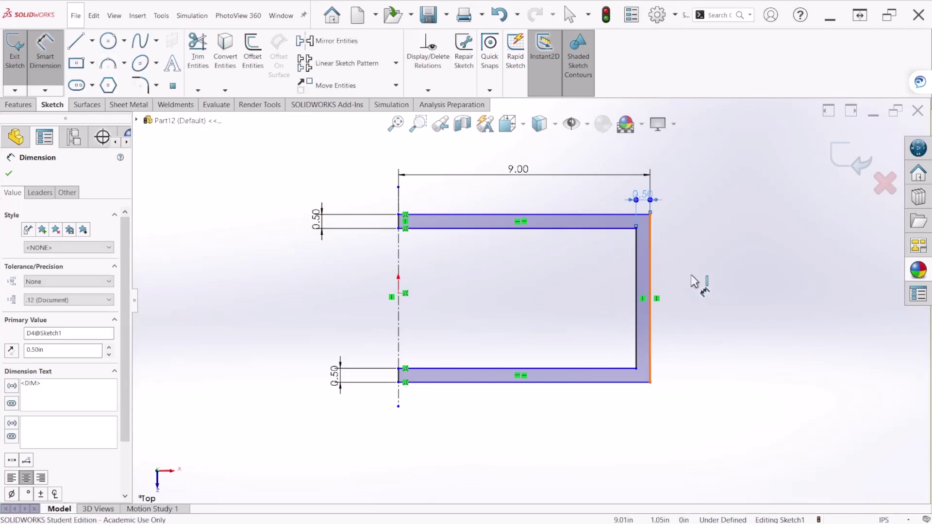
- Set the length of the closed end's outer vertical line to 3 in
click(693, 280)
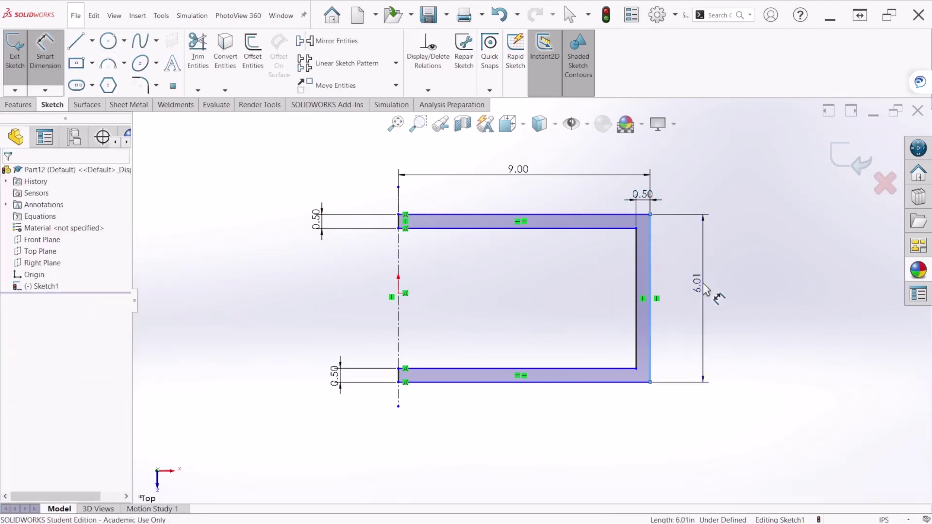
click(704, 290)
key(Return)
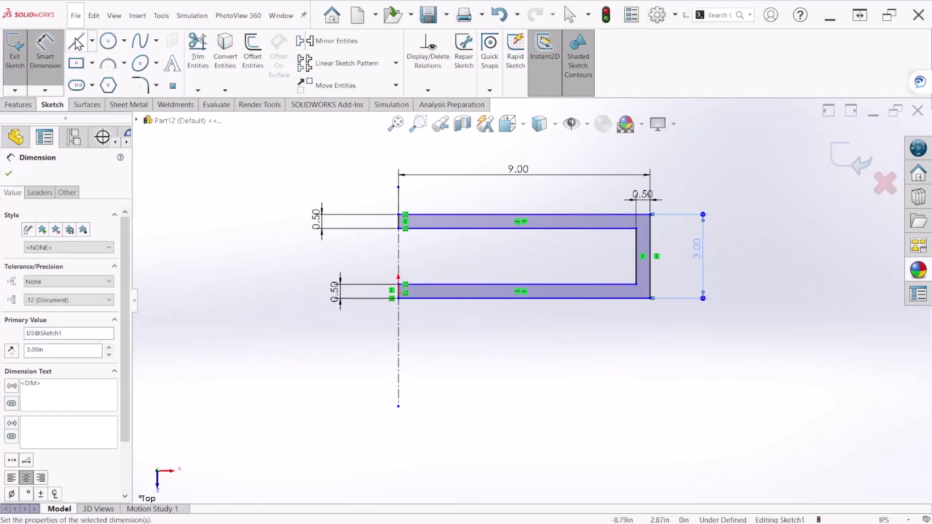
- Sketch a horizontal centerline about 23.1 in long along the U profile's lower outer line, extending past both ends
click(92, 42)
click(101, 70)
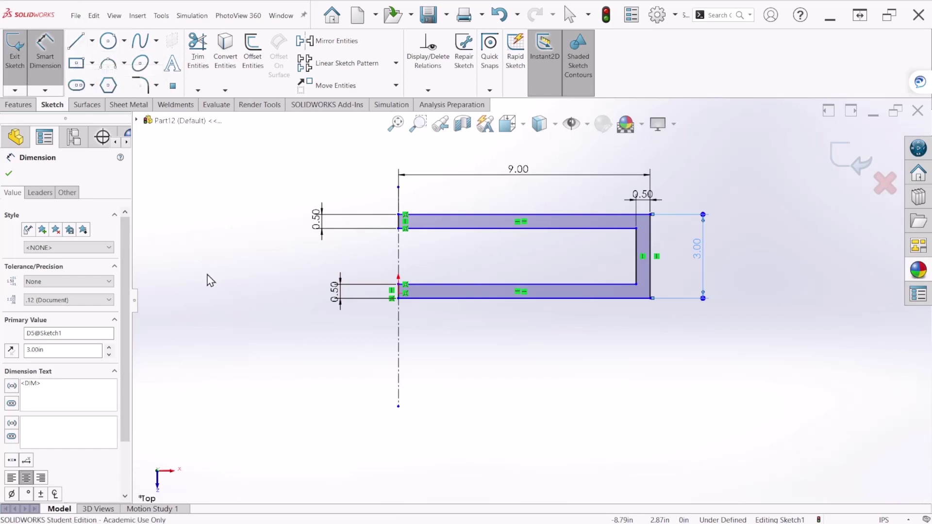
click(195, 298)
click(841, 298)
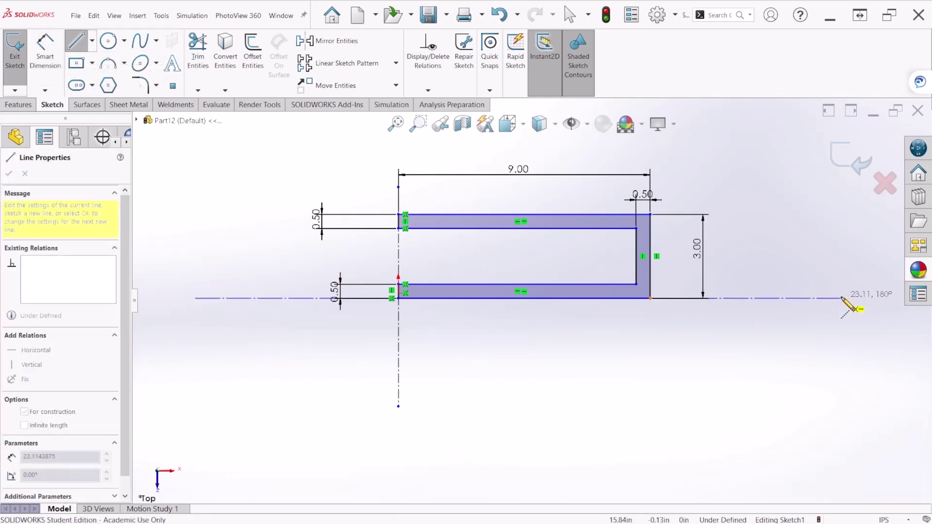
key(Escape)
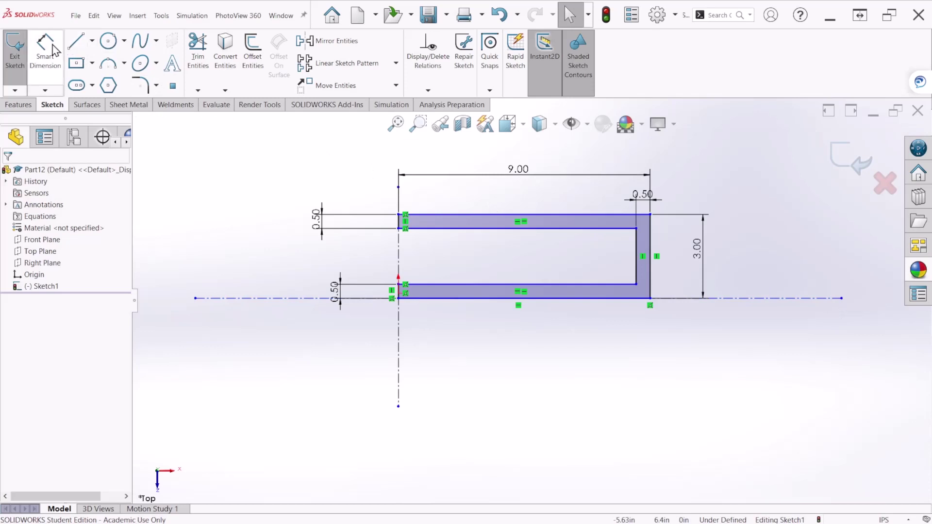
- Try to dimension the distance between the U profile's upper outer line and the horizontal centerline
key(d)
click(571, 214)
click(775, 298)
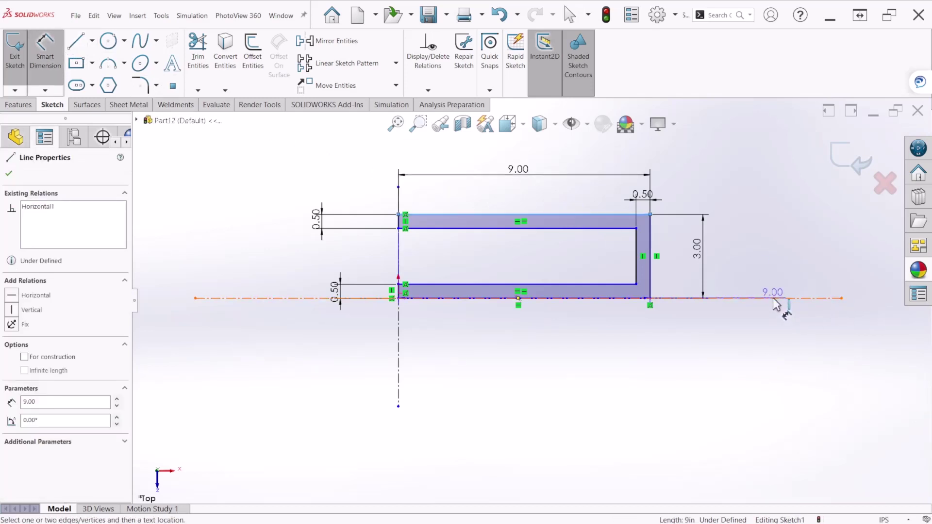
click(755, 262)
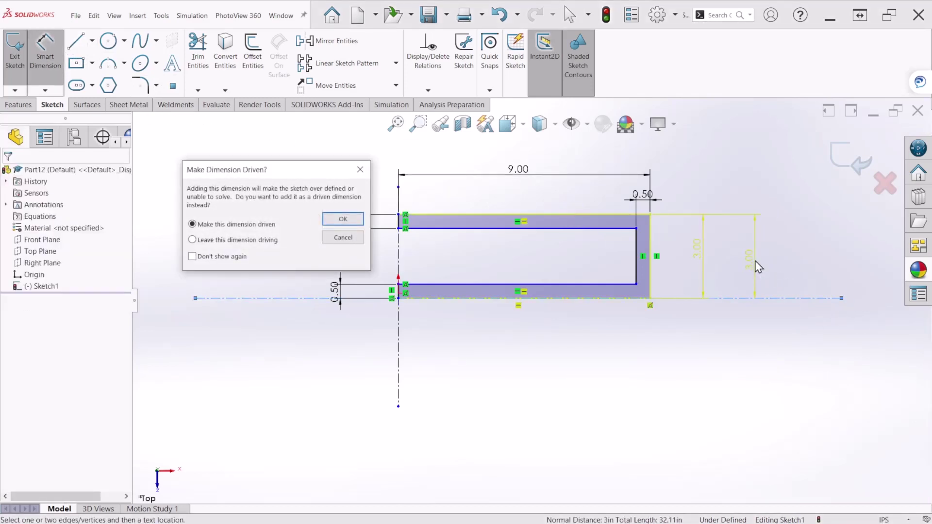
key(Escape)
key(Escape)
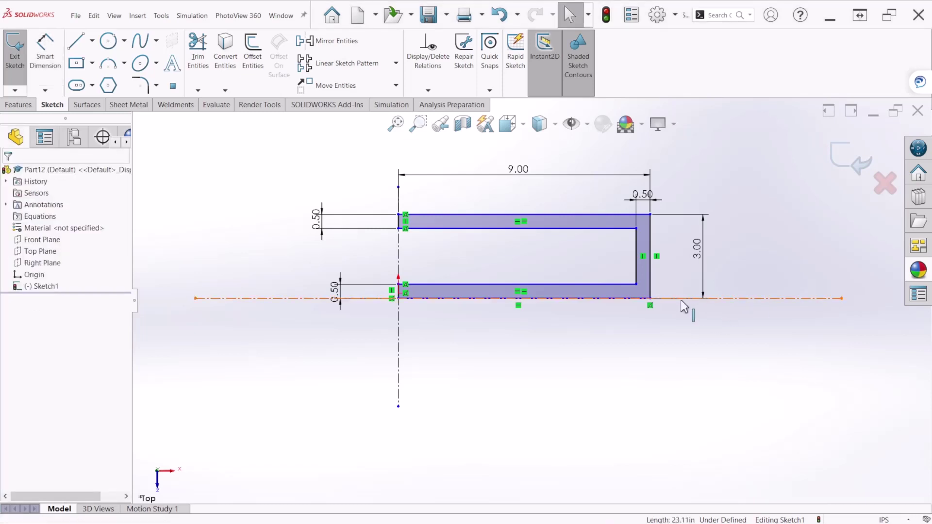
- Shift the U profile downward so its arms straddle the origin, and delete the horizontal centerline
drag(618, 227, 631, 311)
key(Escape)
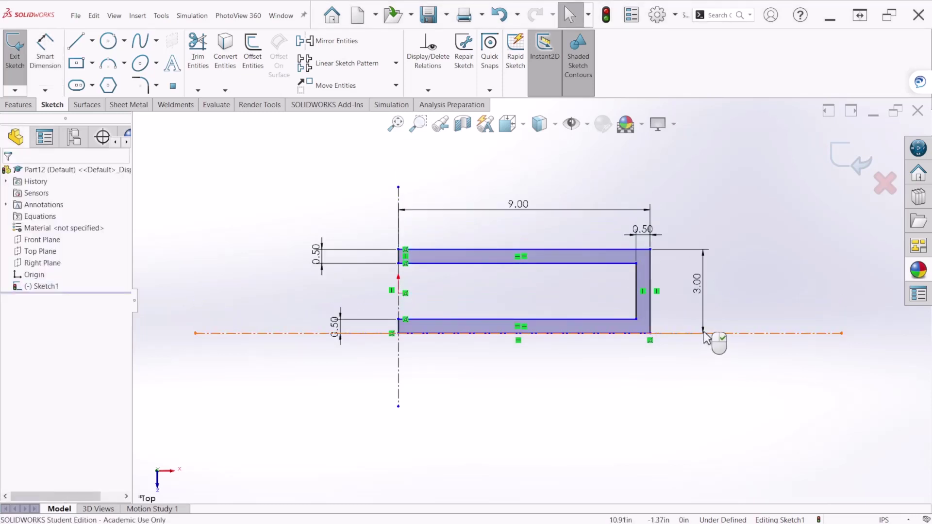
click(735, 336)
key(Escape)
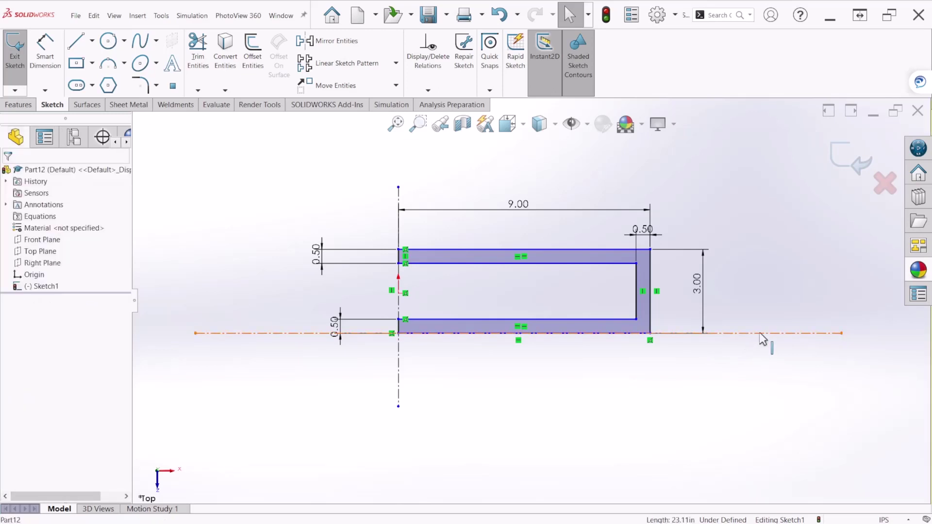
click(762, 334)
key(Delete)
- Dimension the vertical distance from the origin to the profile's lower outer line as 1.5 in
click(45, 51)
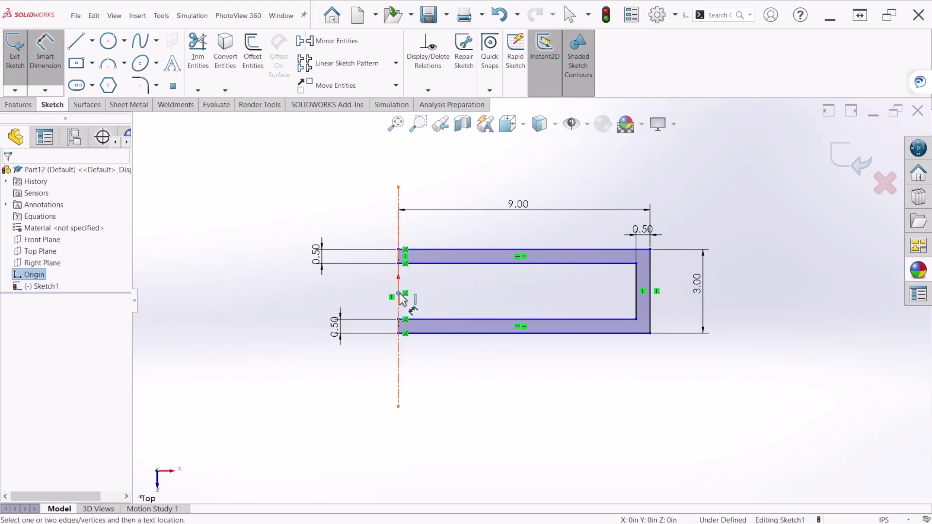
click(627, 333)
click(676, 321)
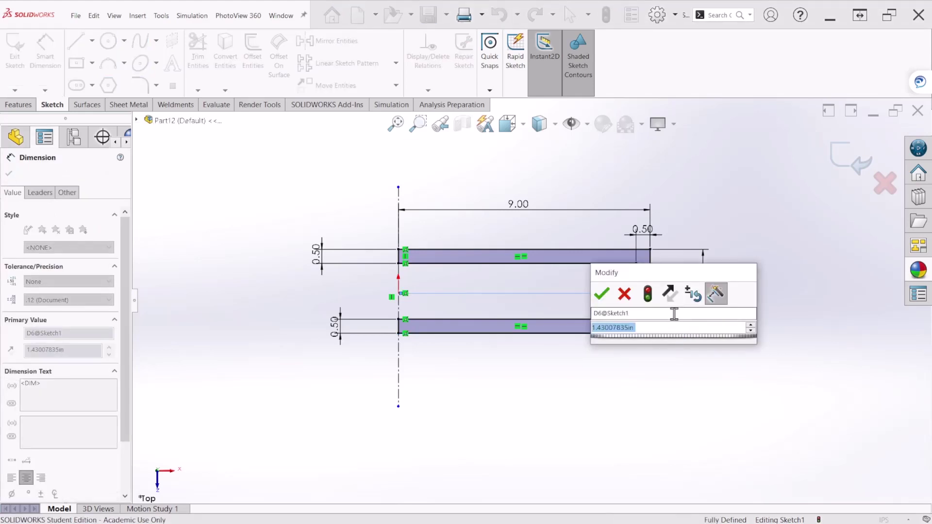
key(Return)
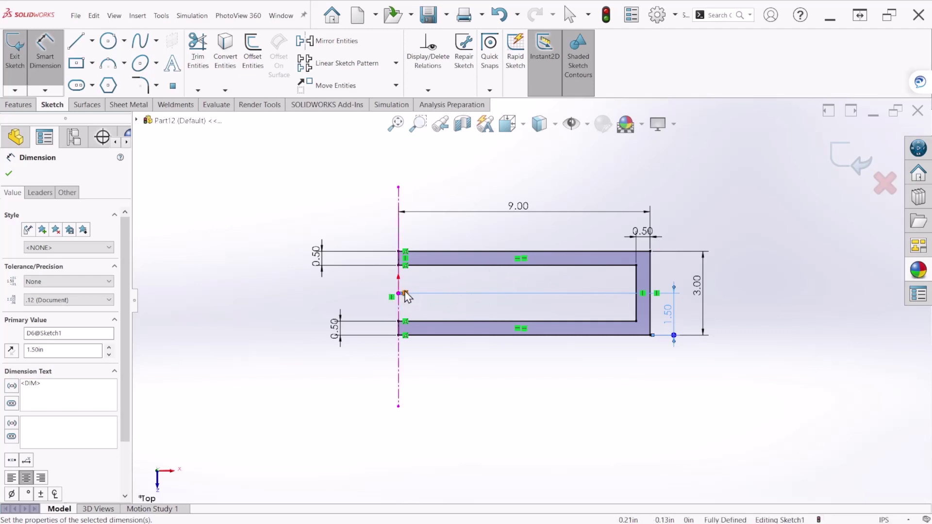
- Exit the sketch and extrude the U profile 0.75 in using the Mid Plane end condition
scroll(531, 321, up, 1)
scroll(536, 304, down, 1)
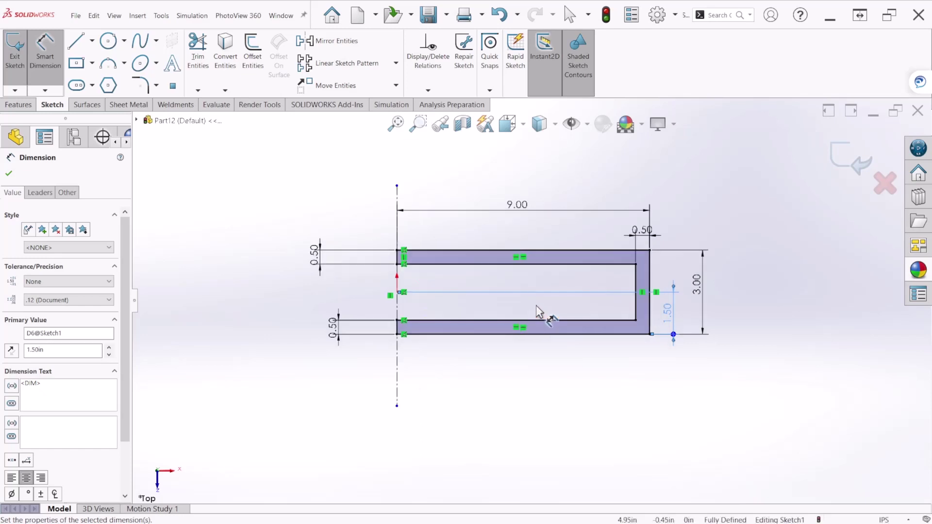
scroll(691, 319, down, 1)
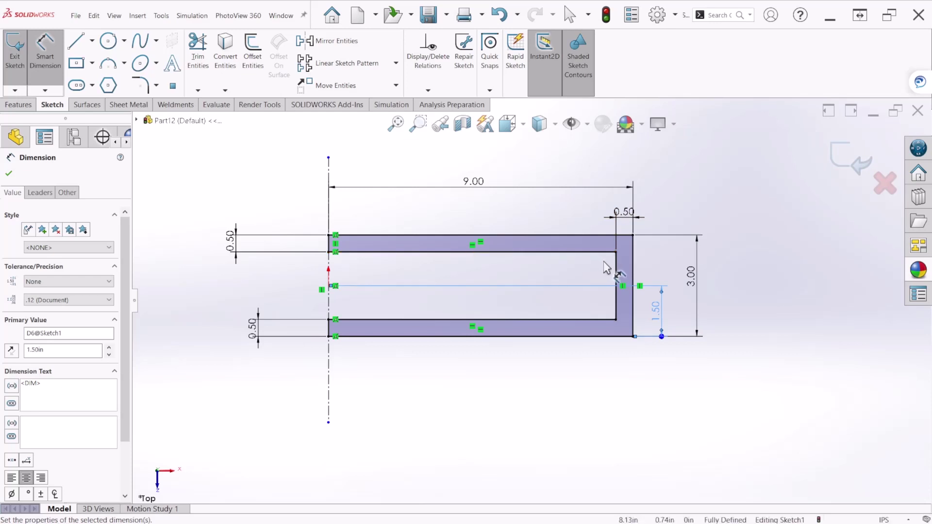
click(832, 155)
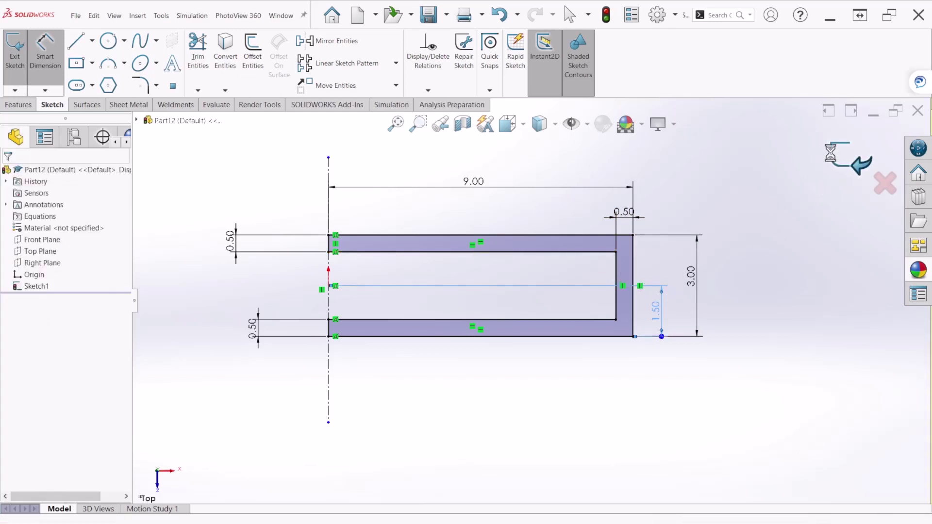
click(850, 157)
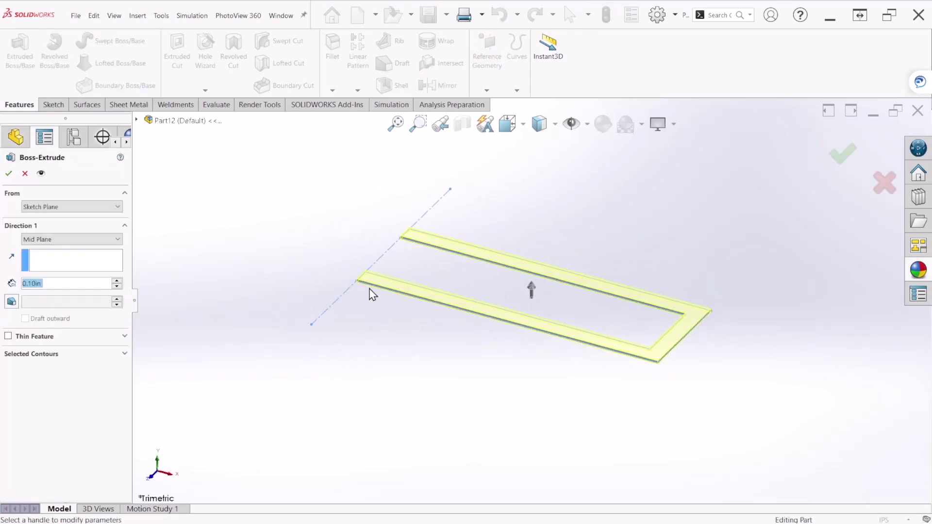
text(0.75)
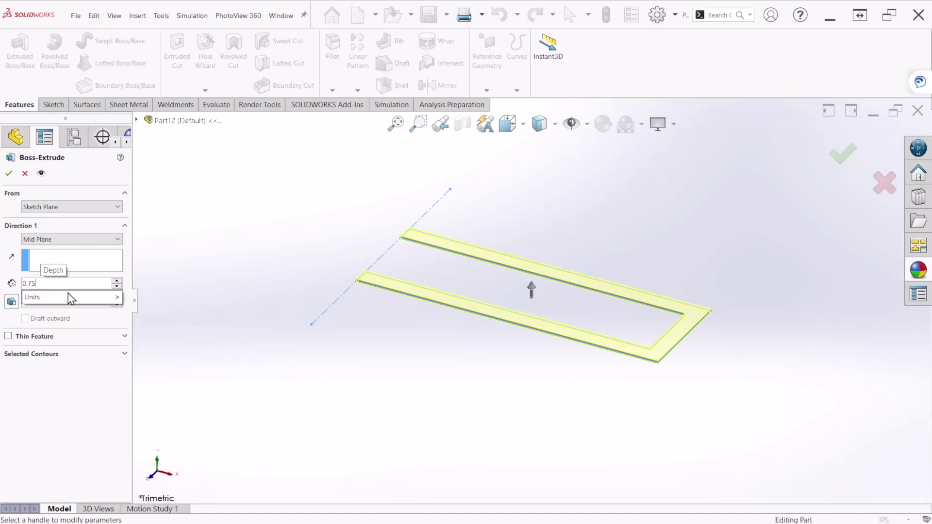
key(Return)
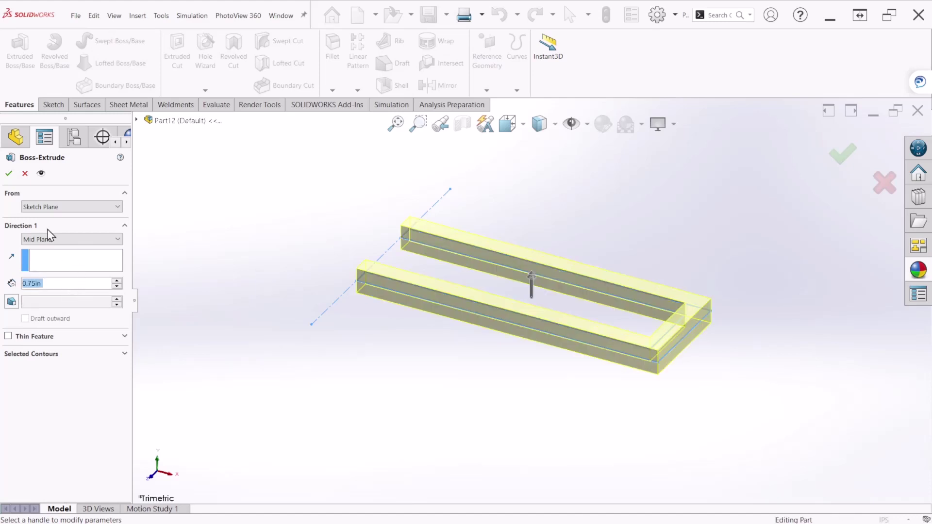
click(8, 174)
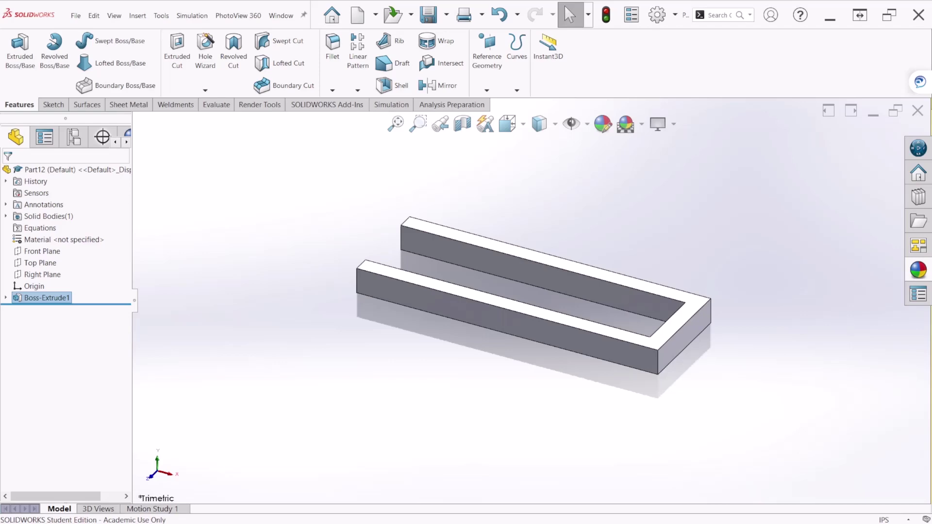
- Examine the blue guide frame in the Assembly.PNG reference image and return to the part in SOLIDWORKS
key(alt+Tab)
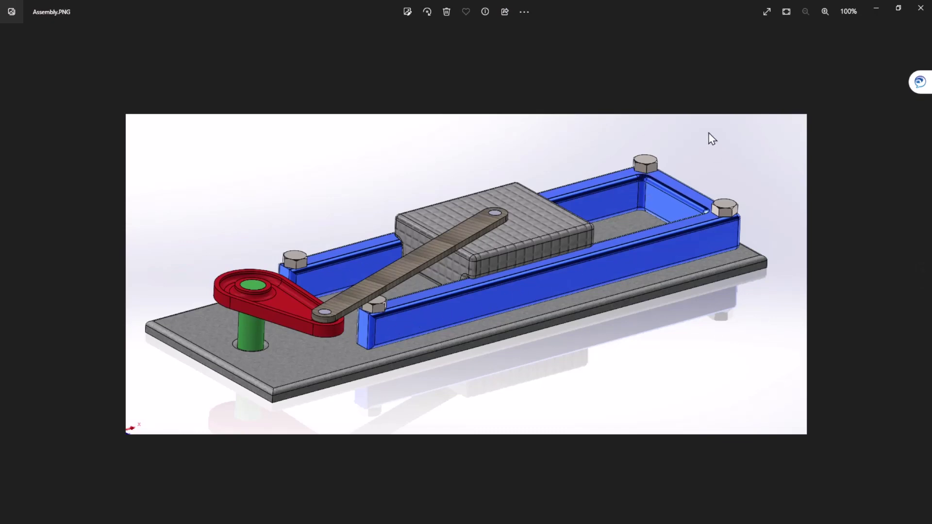
click(874, 9)
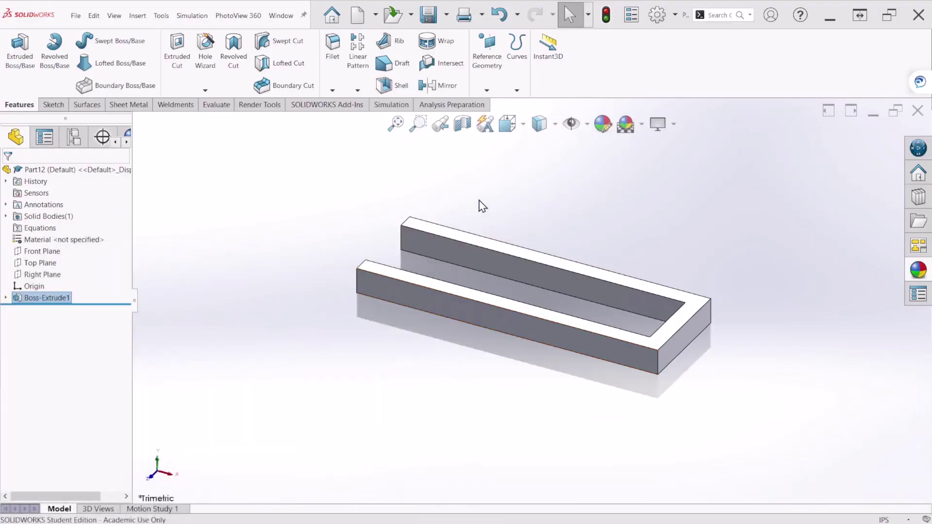
- Fillet the inner and outer side faces of both arms and the closed end's outer face with a 0.10 in radius
click(333, 49)
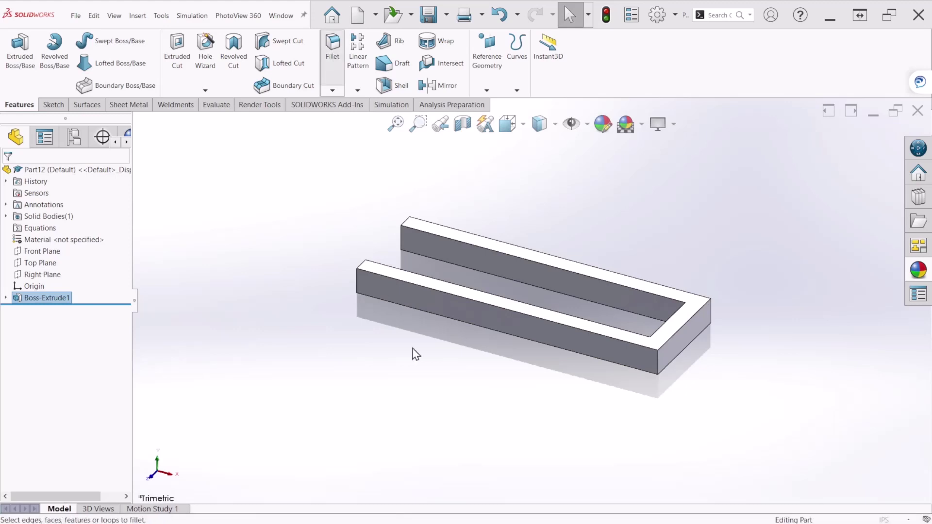
click(408, 288)
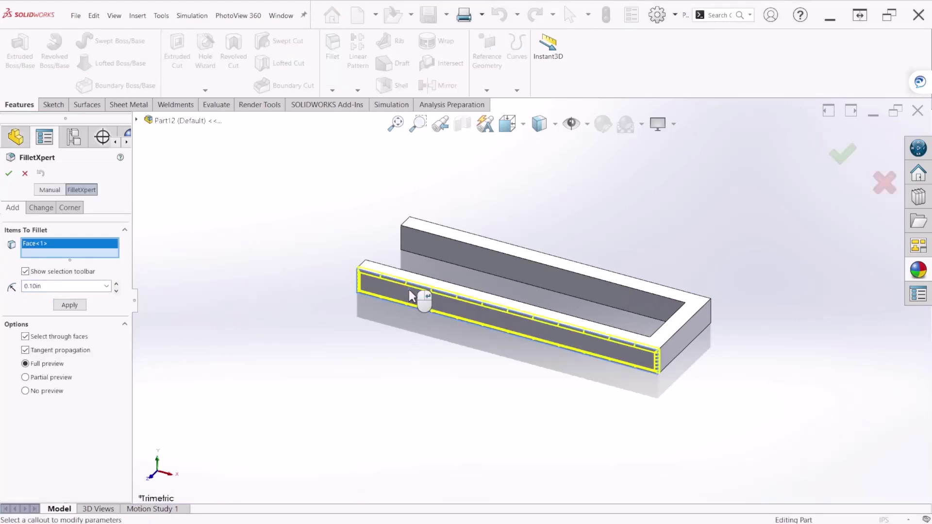
click(683, 343)
middle_drag(725, 362, 518, 382)
key(ctrl+7)
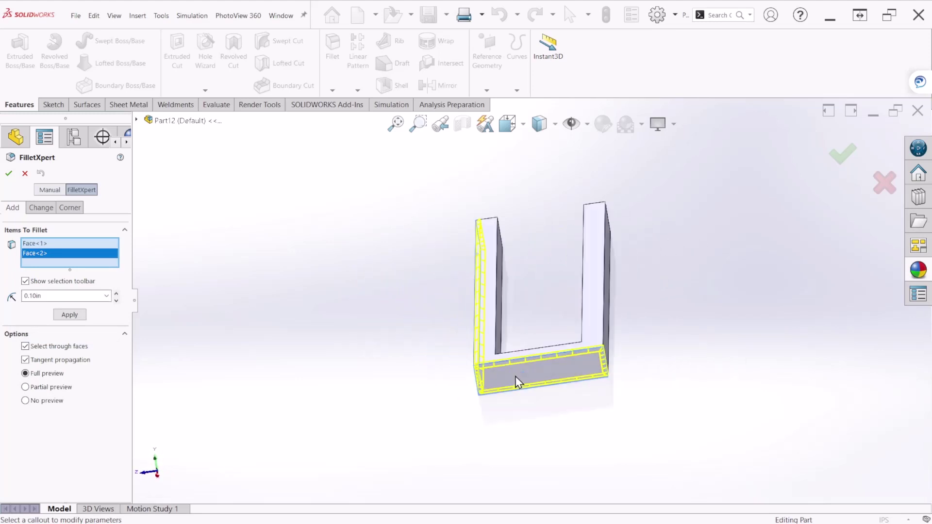
click(600, 292)
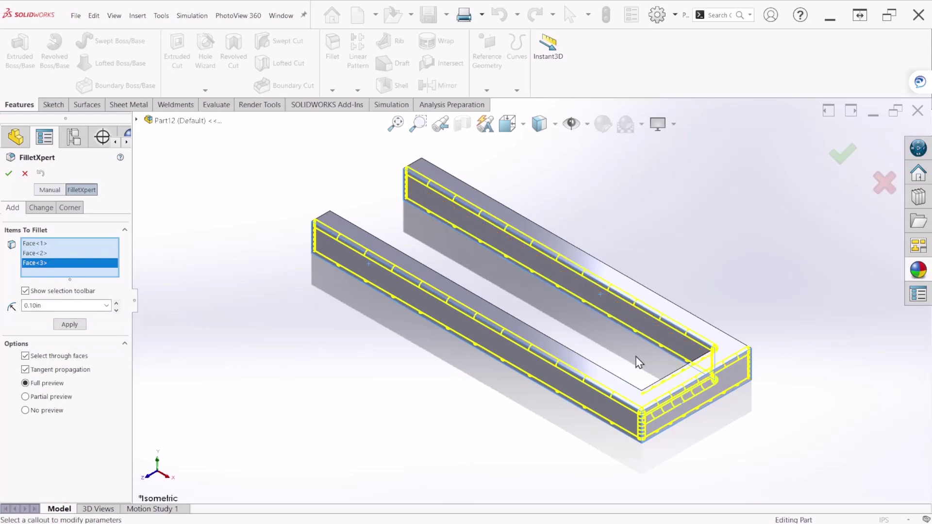
middle_drag(634, 357, 557, 328)
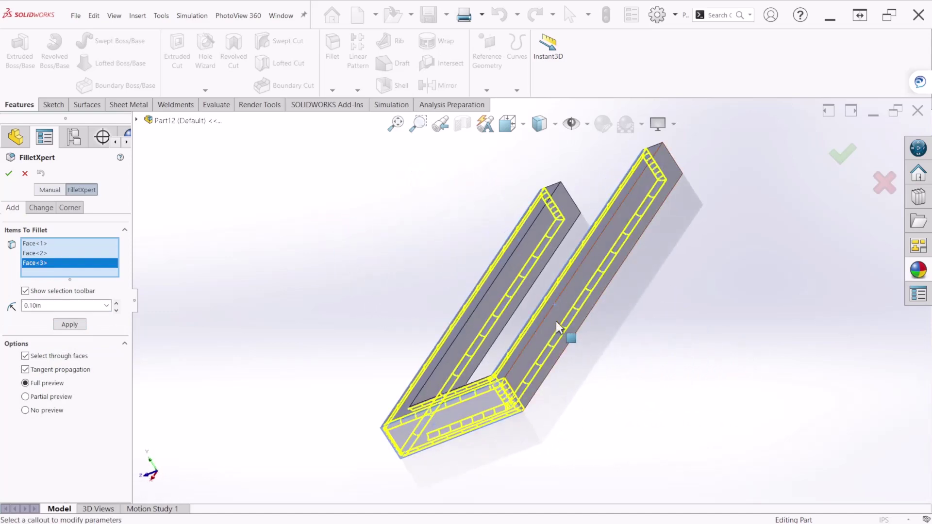
click(555, 321)
click(488, 309)
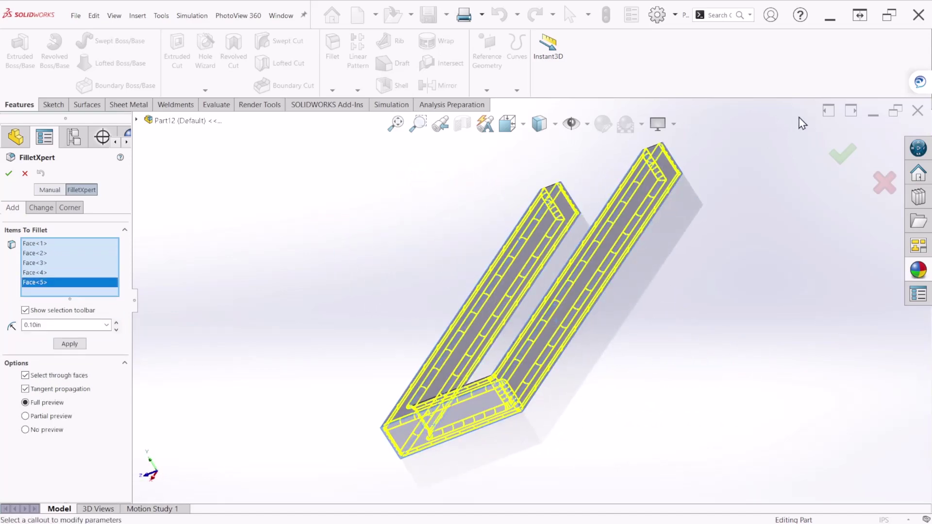
click(833, 160)
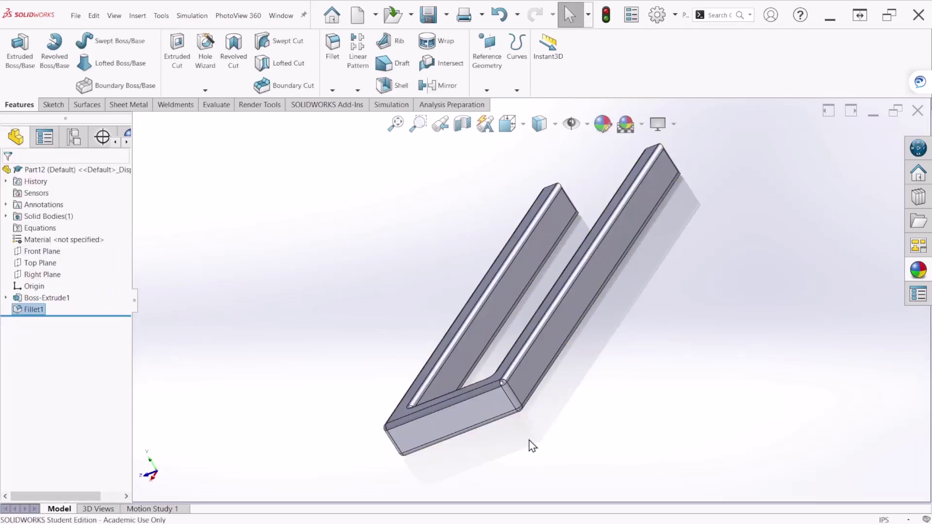
- Apply the gloss blue car paint appearance to the whole guide frame part
middle_drag(528, 443, 694, 375)
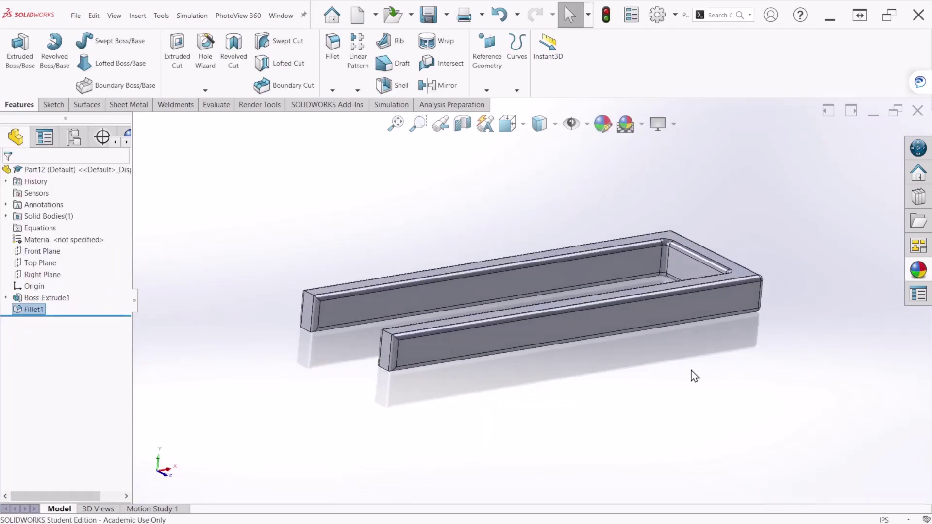
key(ctrl+7)
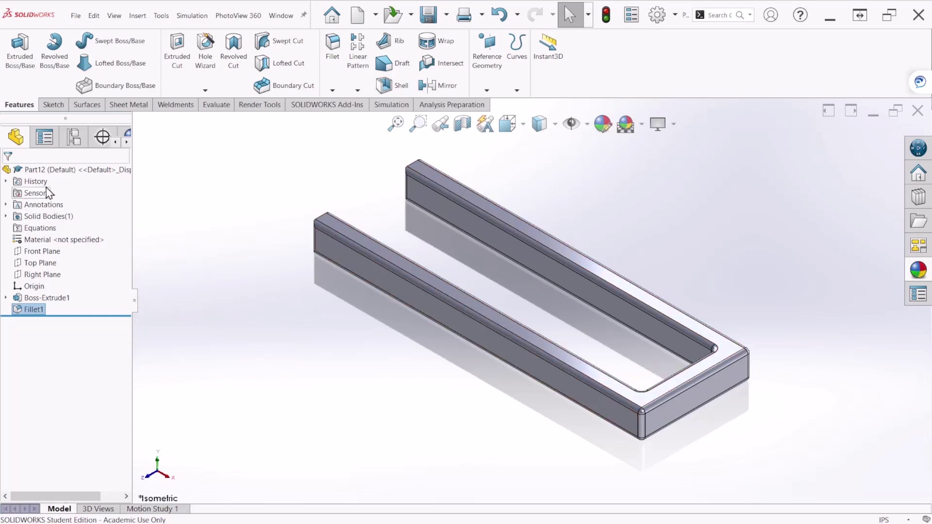
click(58, 171)
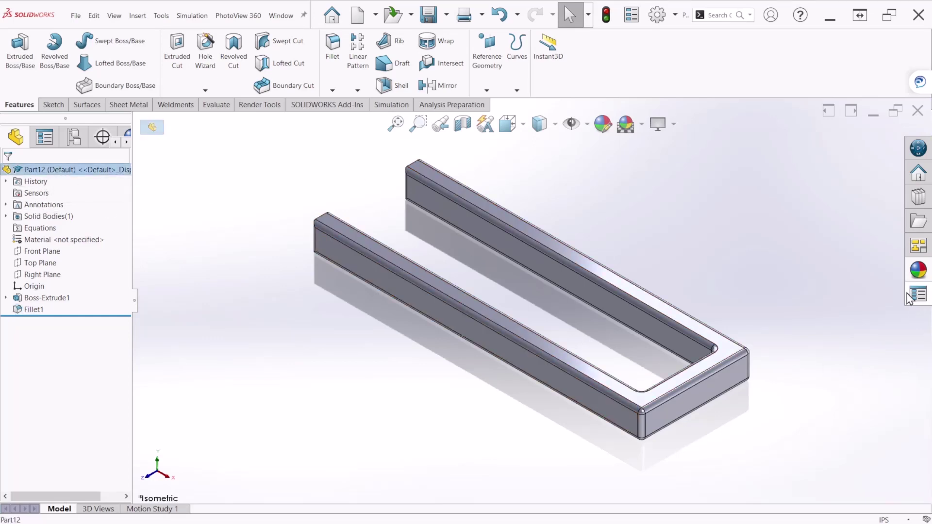
click(917, 272)
scroll(865, 458, up, 3)
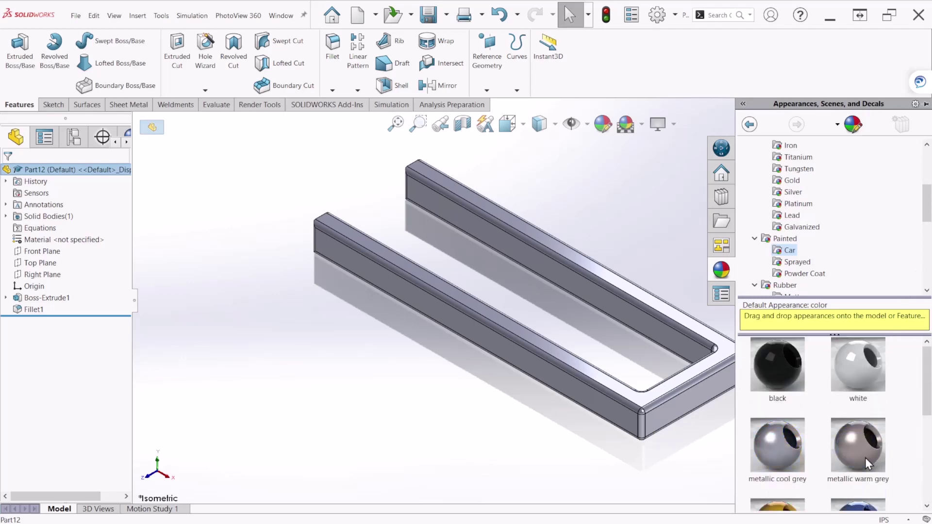
scroll(864, 456, down, 3)
scroll(863, 446, up, 2)
double_click(859, 433)
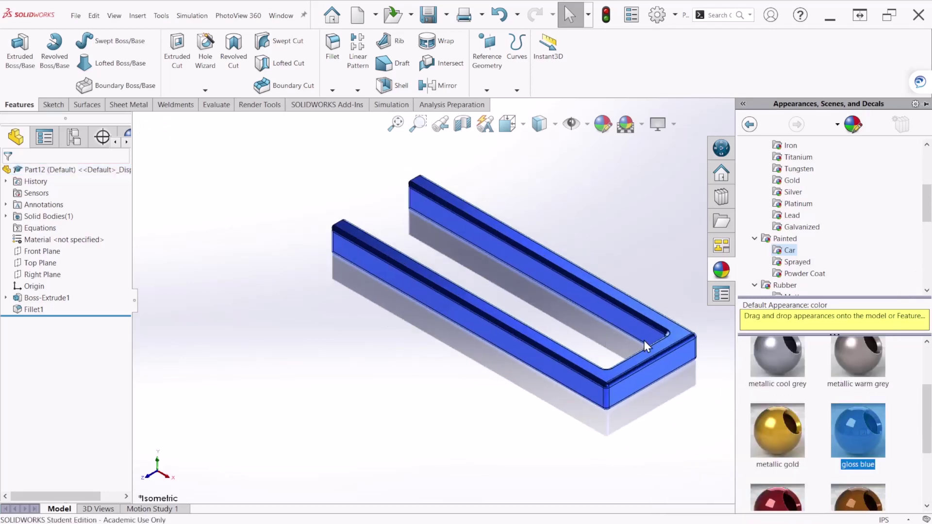
- Save the guide frame part as Slider 1 in the Slider Crank folder
key(f)
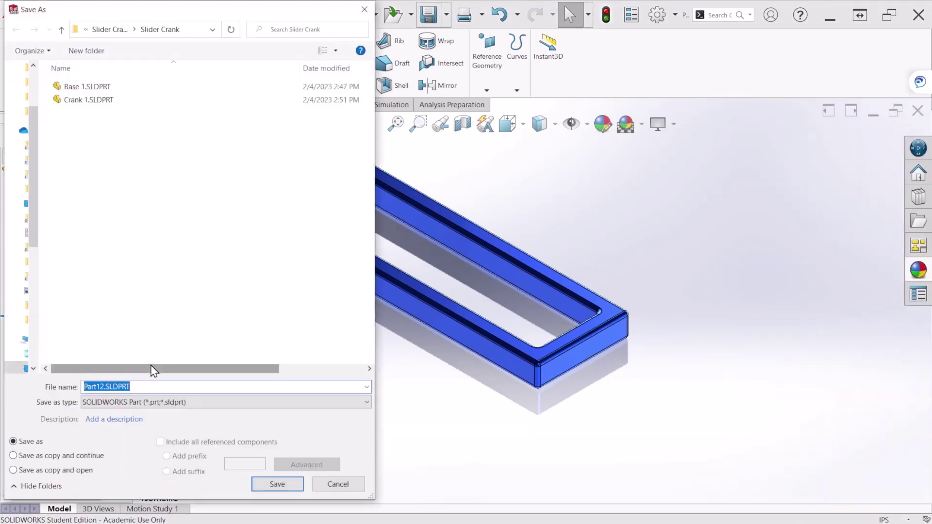
text(Slider 1)
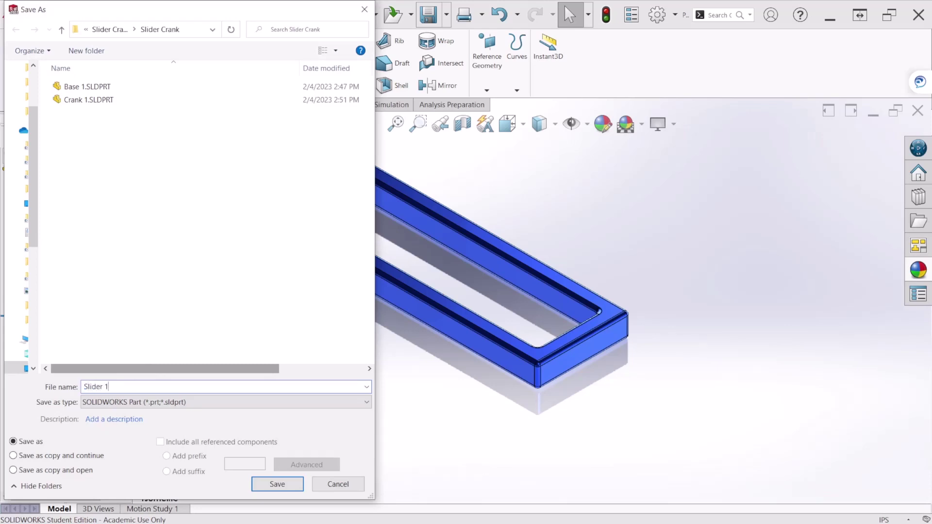
key(Return)
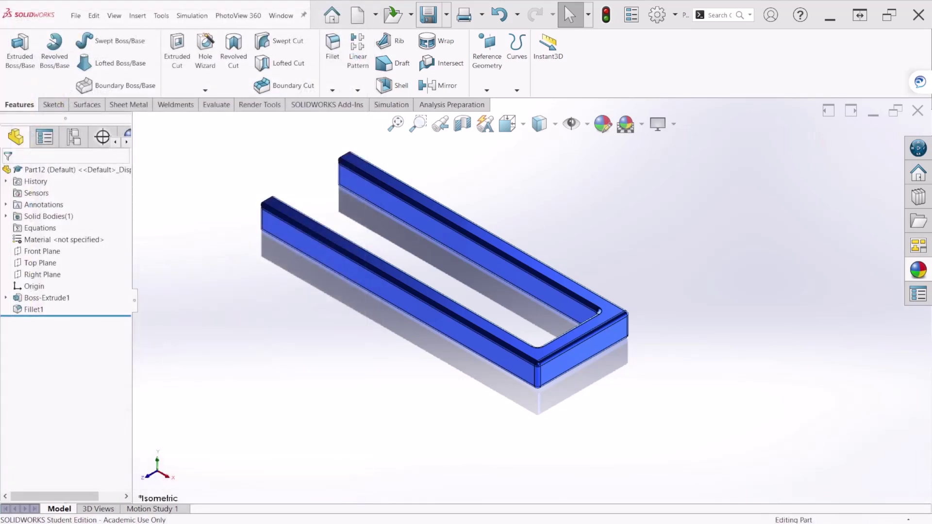
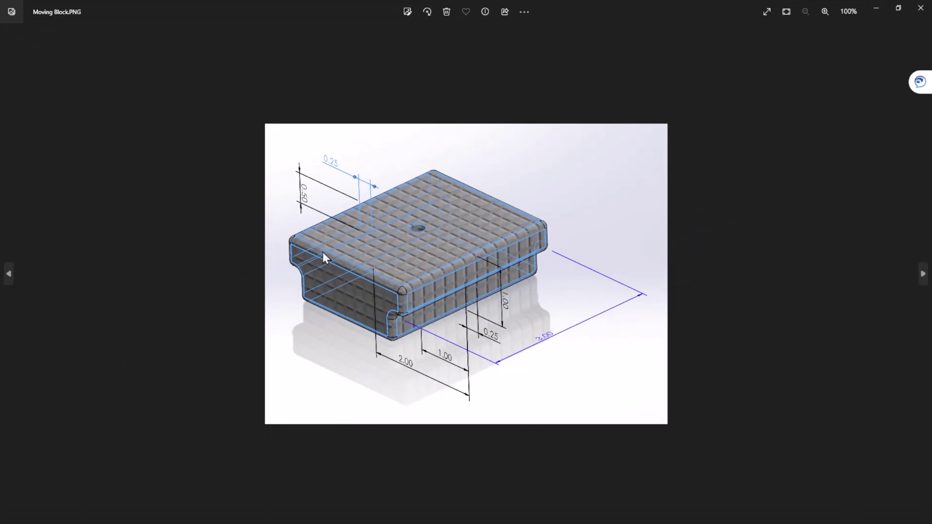
- Examine the block's shape and dimensions in the Moving Block.PNG reference image and return to SOLIDWORKS
scroll(323, 252, up, 2)
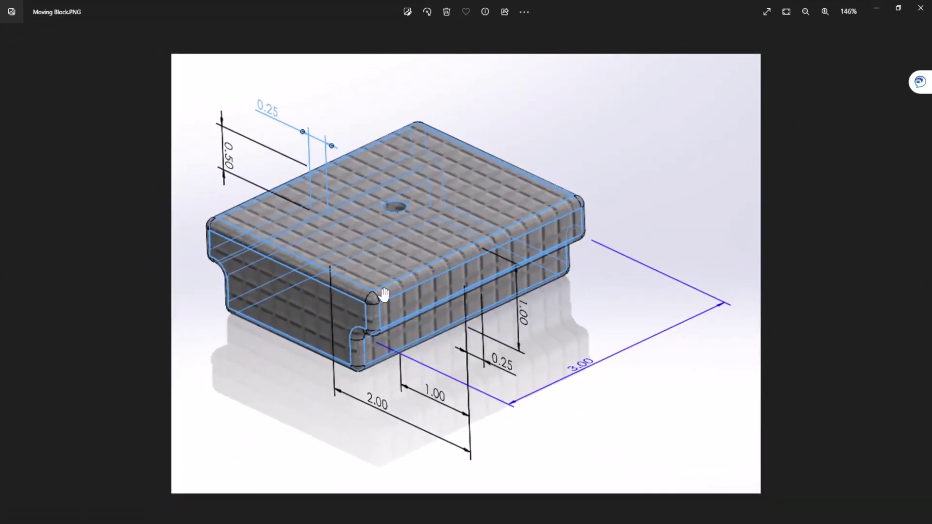
scroll(384, 294, down, 1)
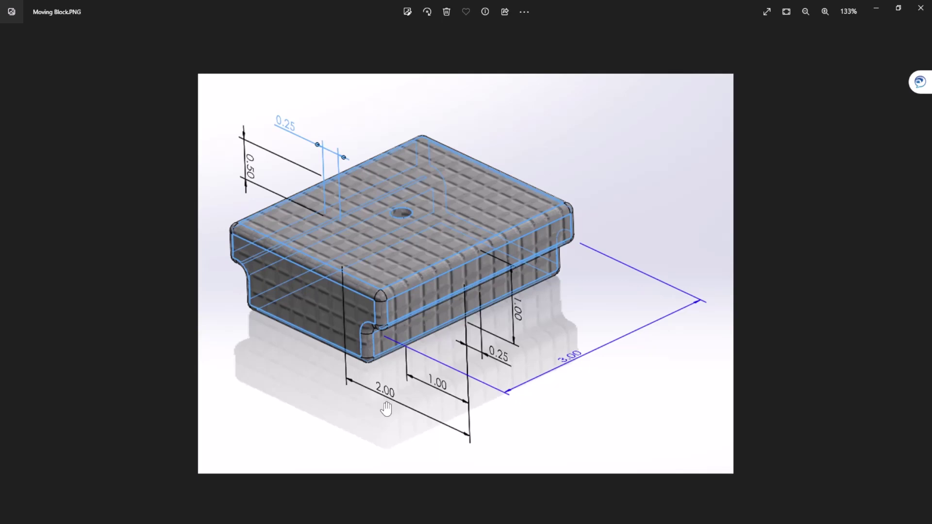
scroll(386, 409, down, 1)
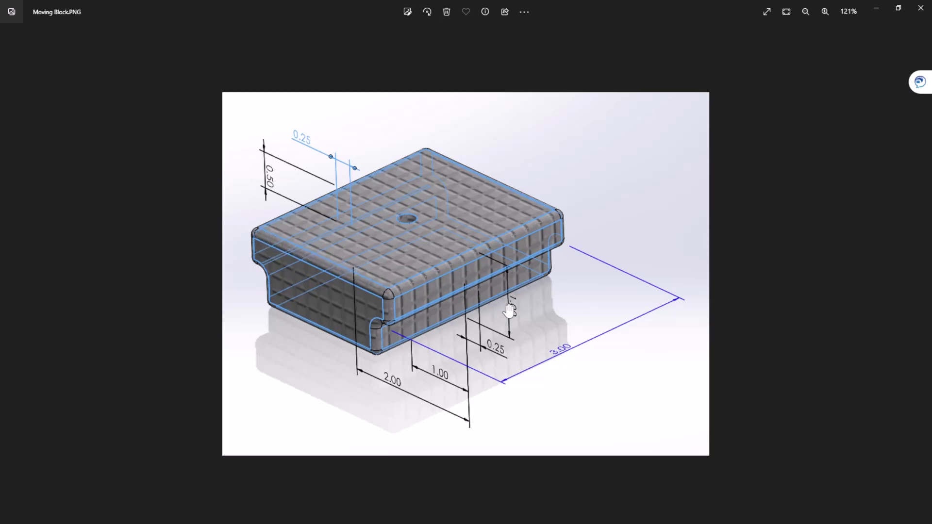
click(873, 9)
click(877, 10)
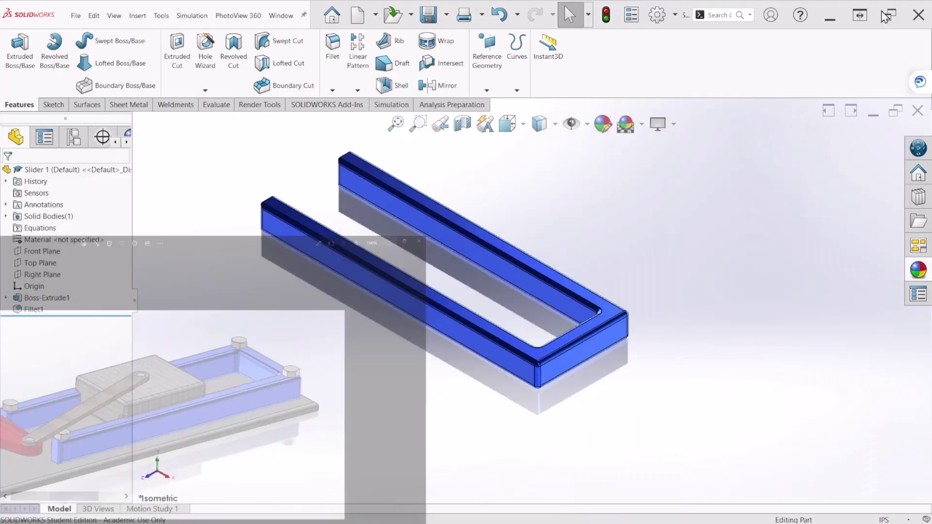
- Save the Slider 1 part again and create a new part document
click(427, 19)
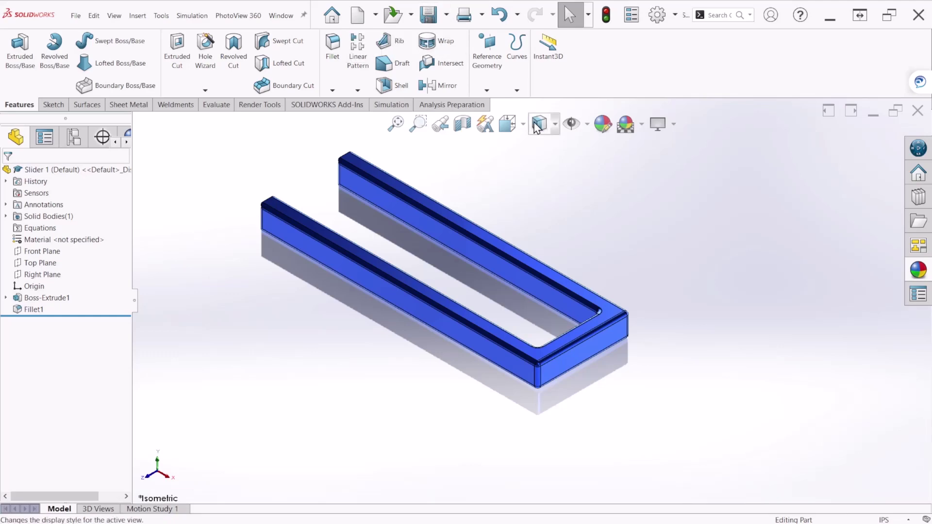
click(358, 15)
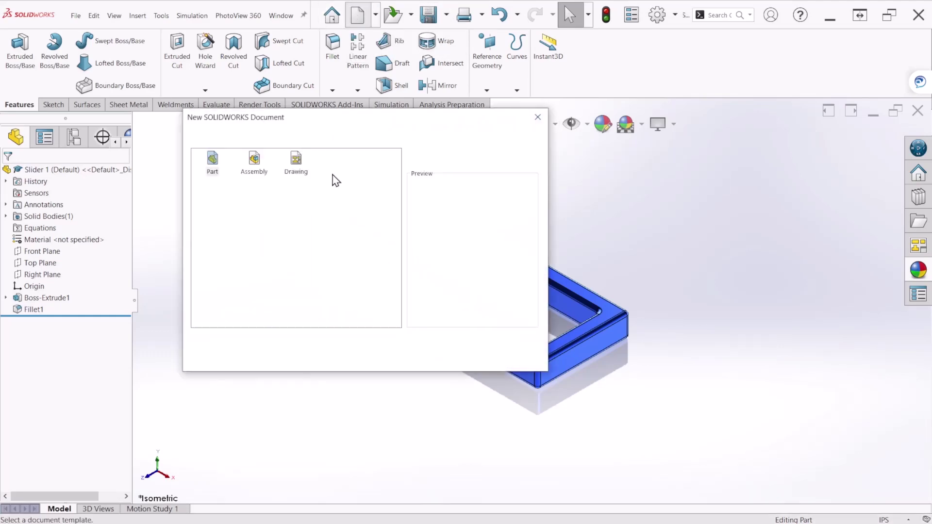
double_click(214, 166)
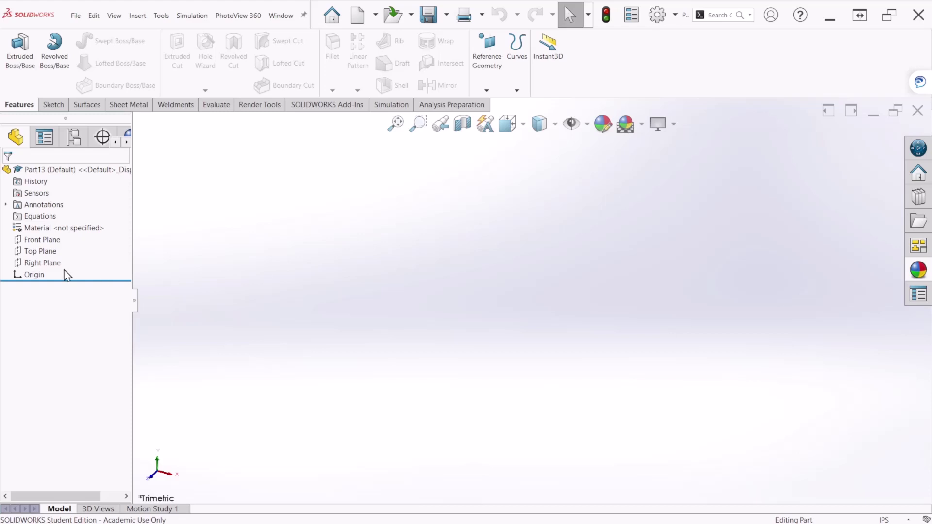
- Open a sketch on the Front Plane and draw a horizontal centerline through the origin
click(44, 240)
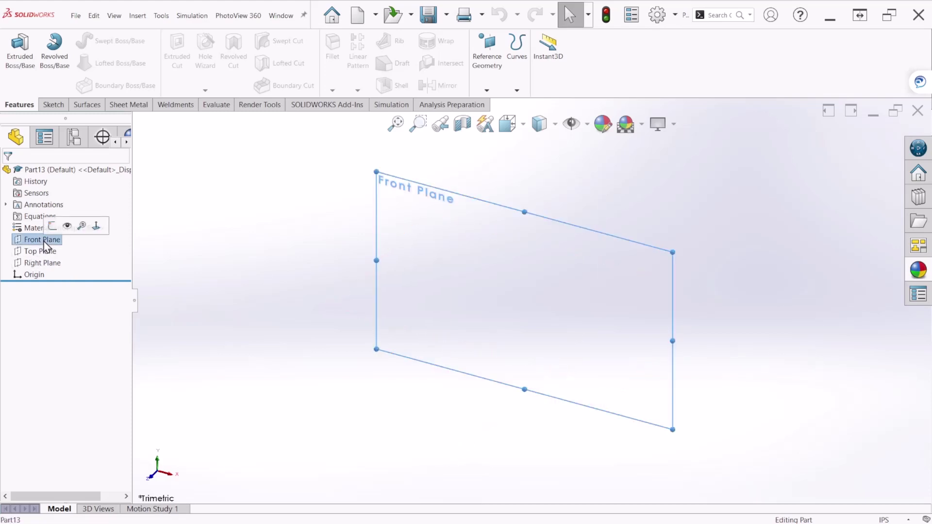
click(53, 226)
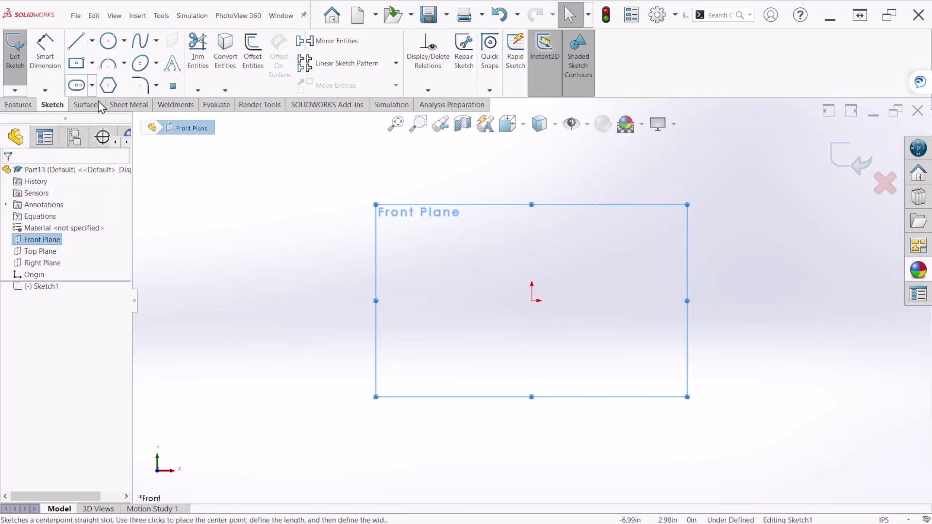
click(92, 41)
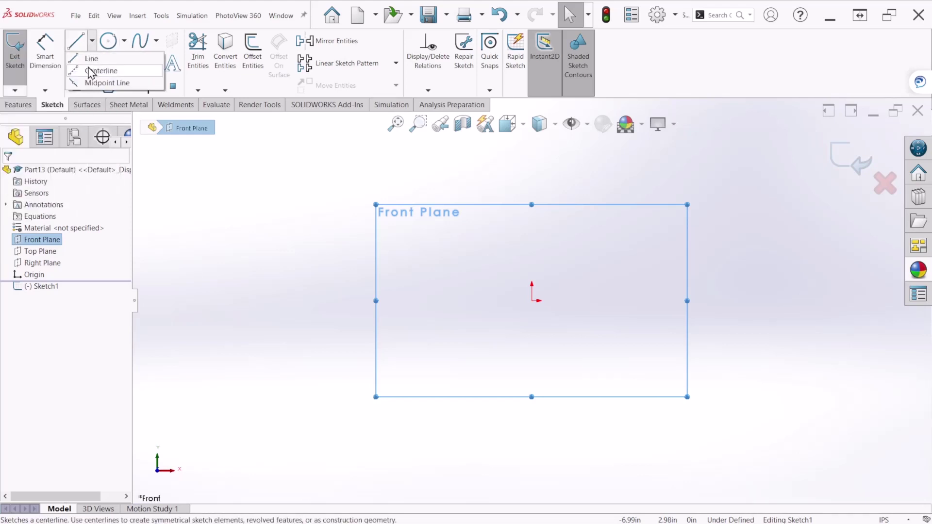
click(92, 71)
click(329, 301)
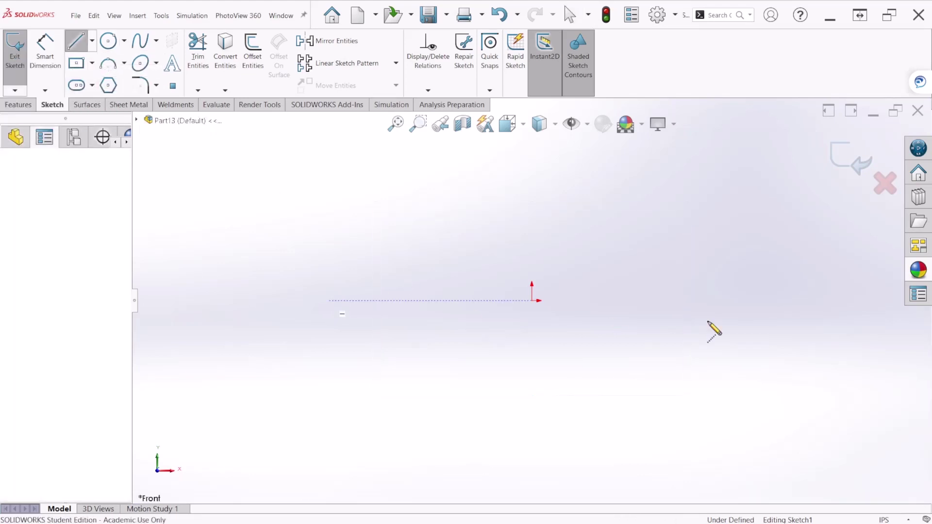
click(767, 301)
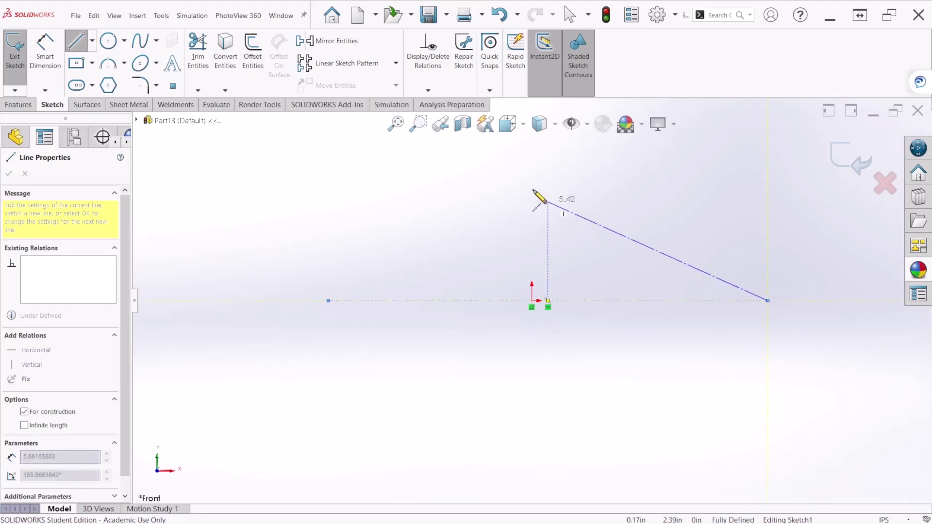
key(Escape)
key(Escape)
- Draw a vertical centerline about 6.5 in long through the origin, crossing the horizontal centerline
click(91, 41)
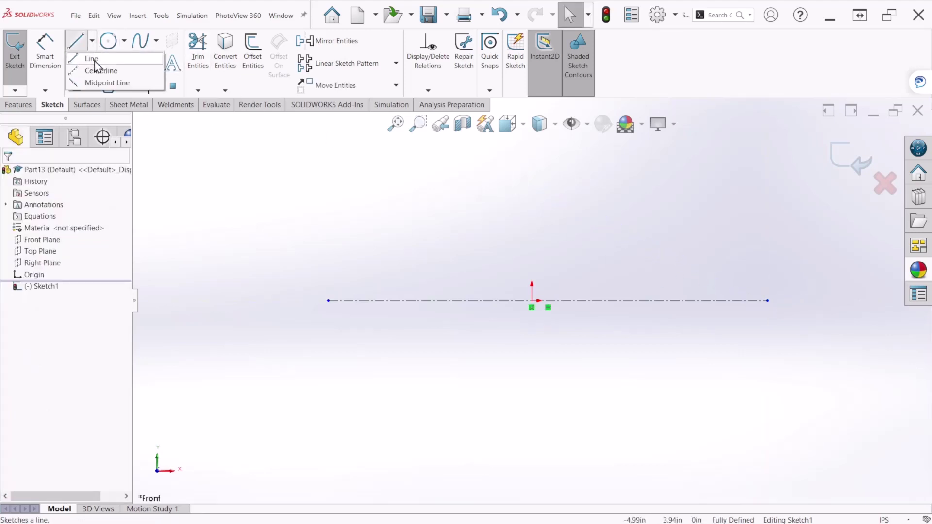
click(92, 72)
click(531, 156)
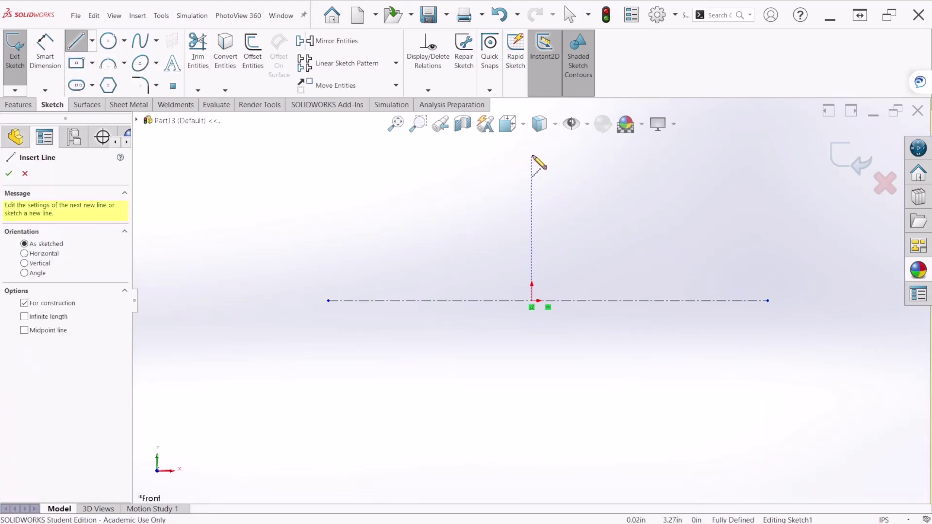
click(532, 443)
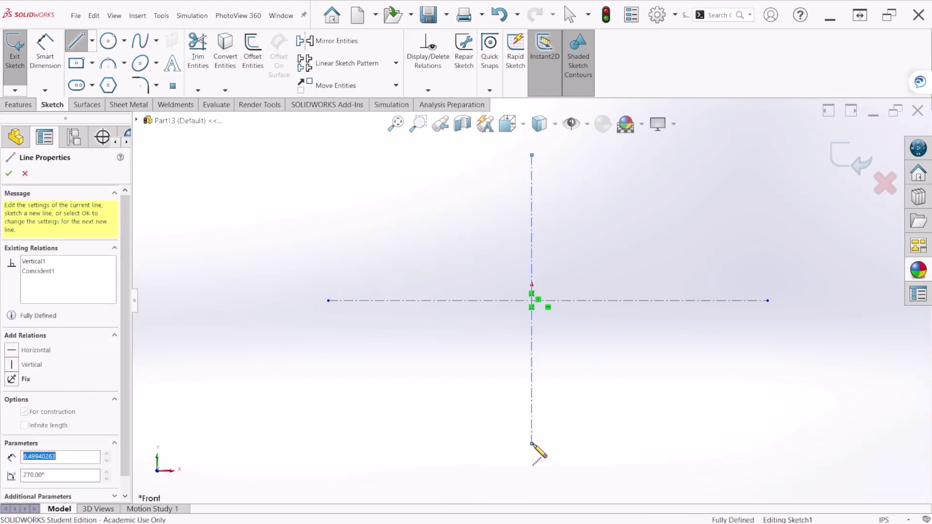
key(Escape)
key(Escape)
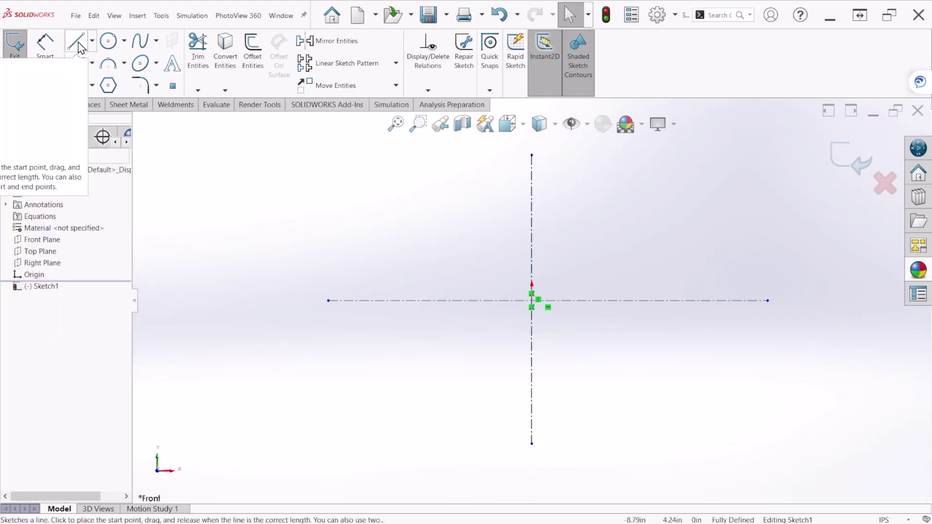
- Draw a vertical line about 1.16 in long upward from the horizontal centerline, left of the origin
click(92, 40)
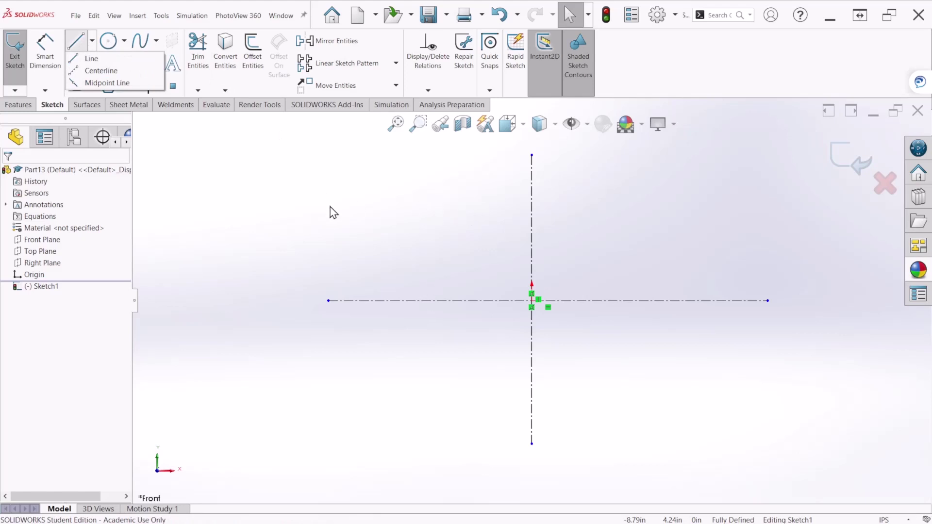
click(76, 40)
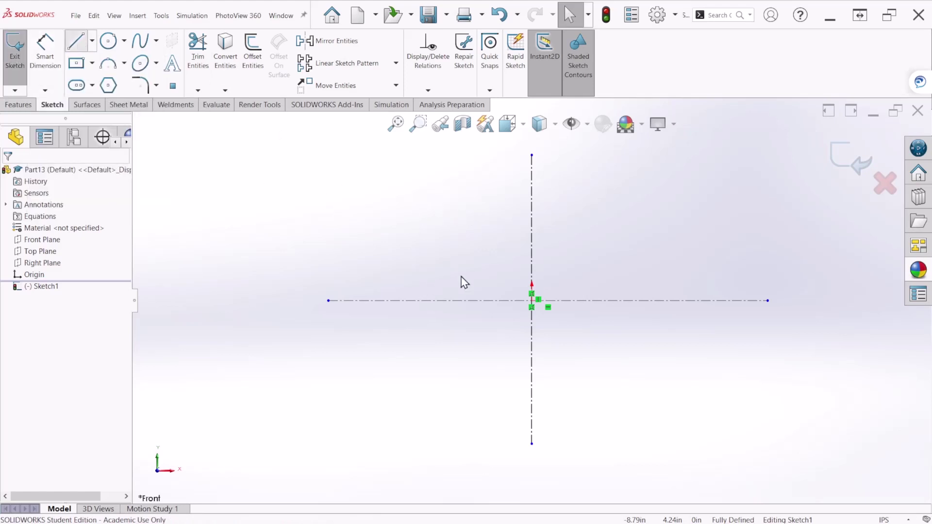
click(445, 300)
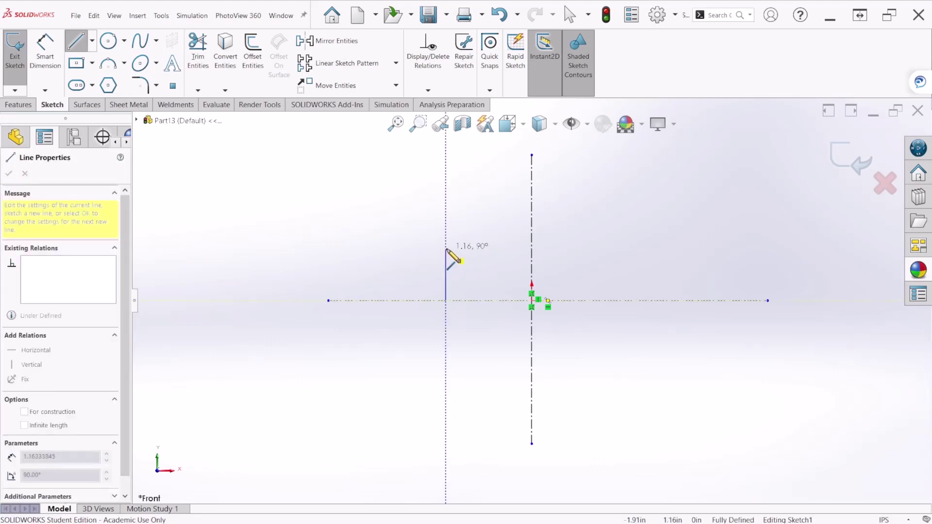
click(445, 249)
click(483, 249)
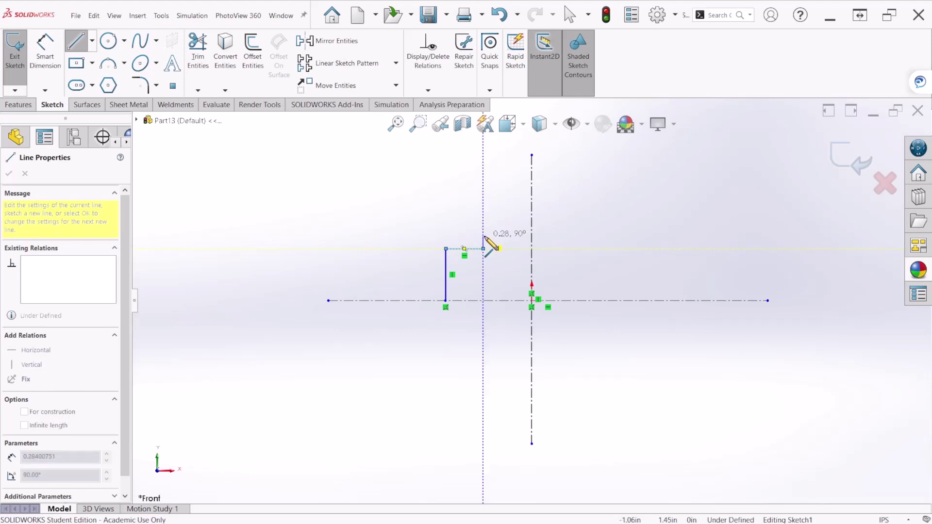
key(ctrl+z)
click(445, 264)
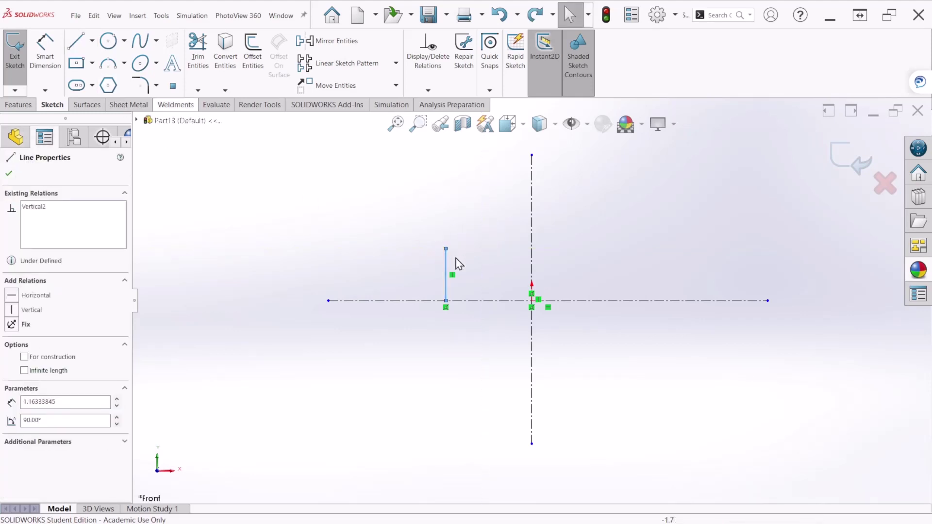
click(446, 250)
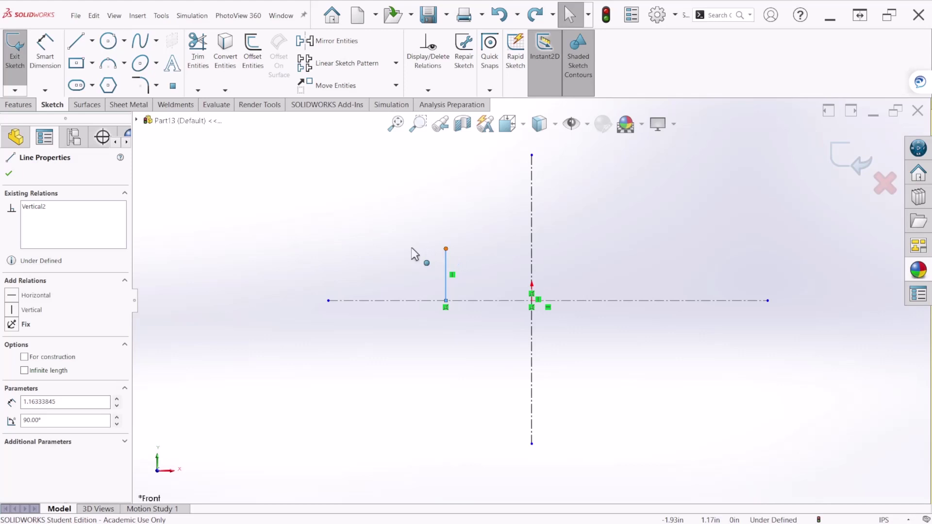
click(312, 205)
- Complete the closed T-shaped profile from the vertical line's upper end, with an upper edge about 5.3 in long and its base on the horizontal centerline
click(83, 47)
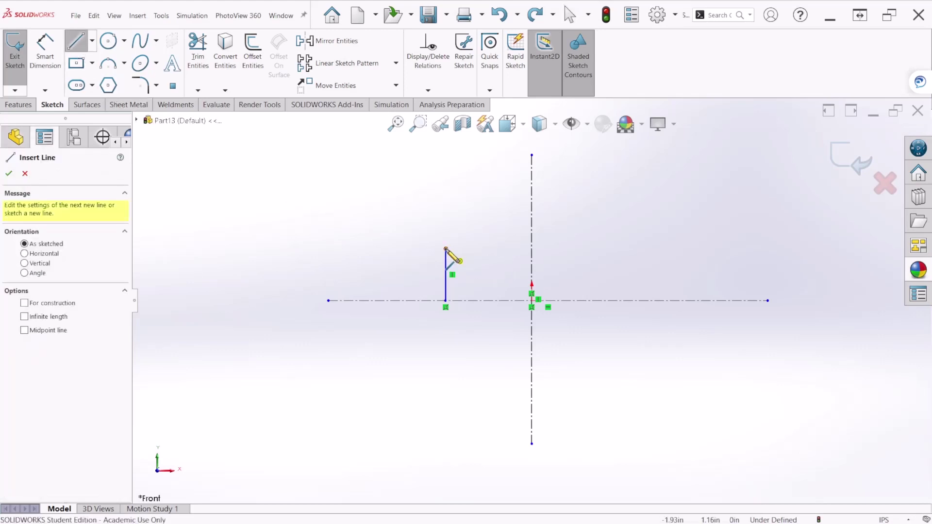
click(445, 249)
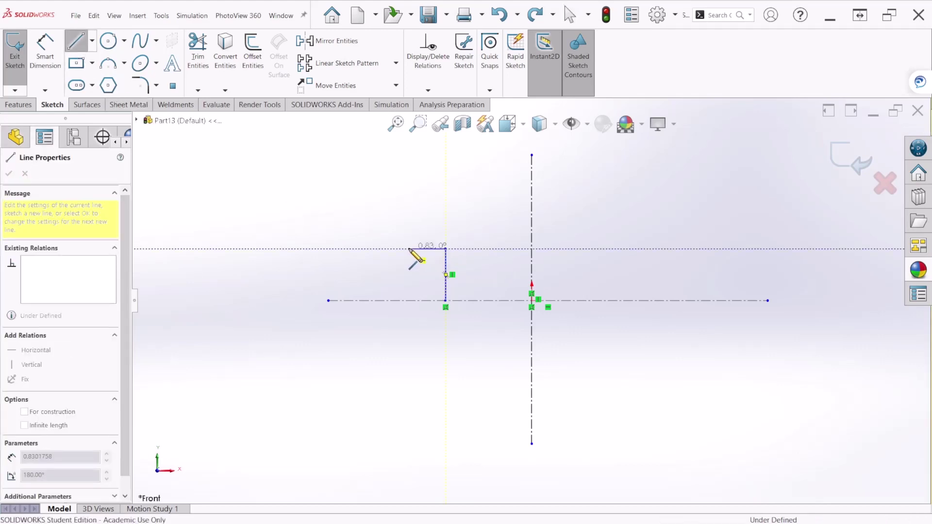
click(409, 249)
click(409, 207)
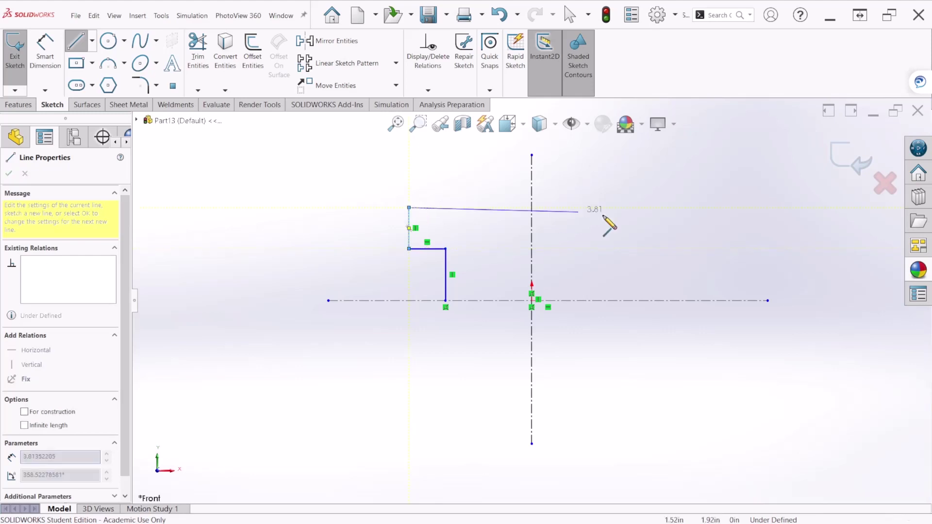
click(644, 207)
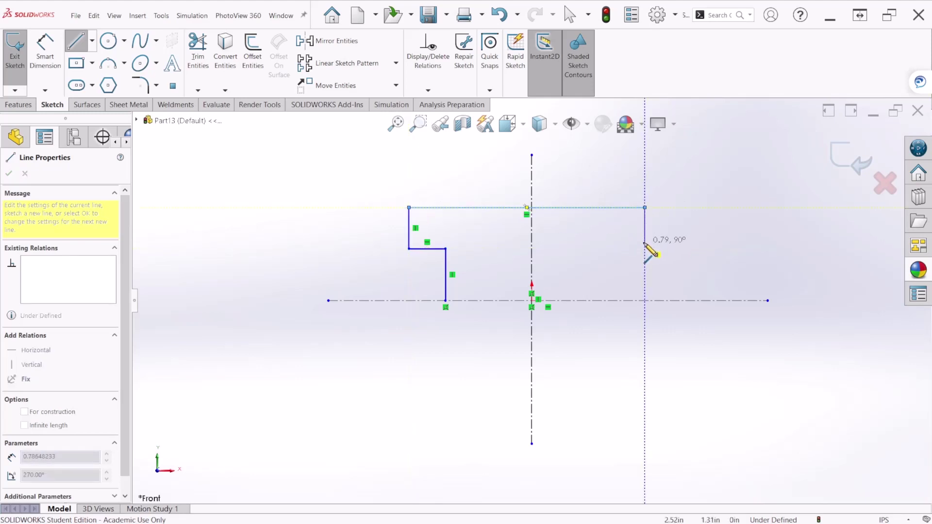
click(644, 249)
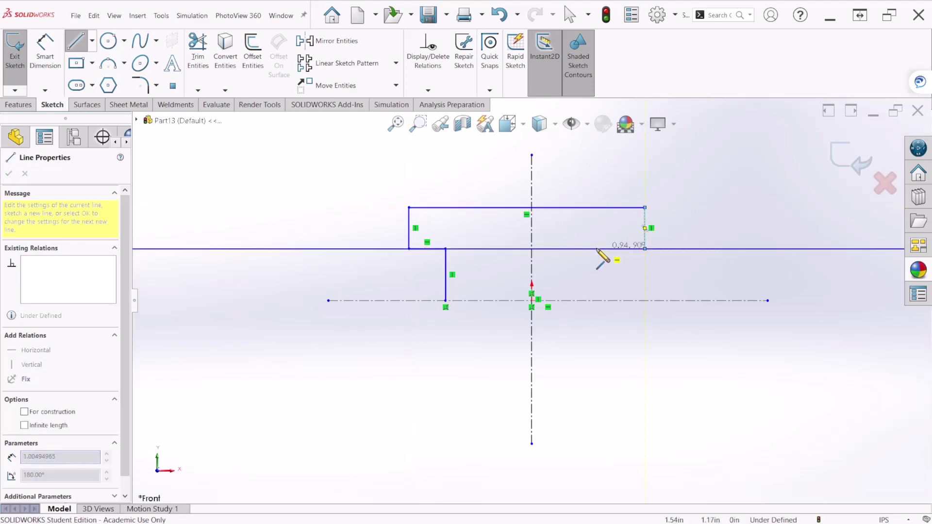
click(592, 249)
click(593, 300)
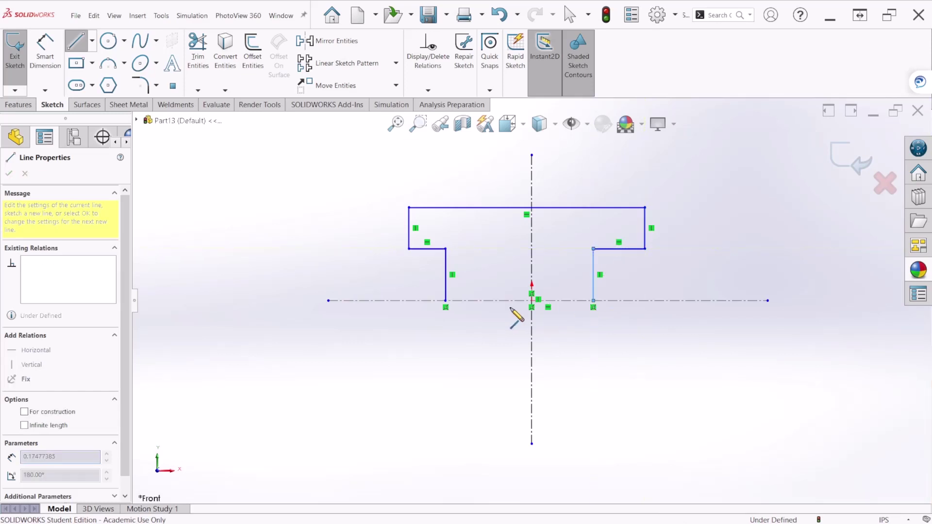
click(445, 300)
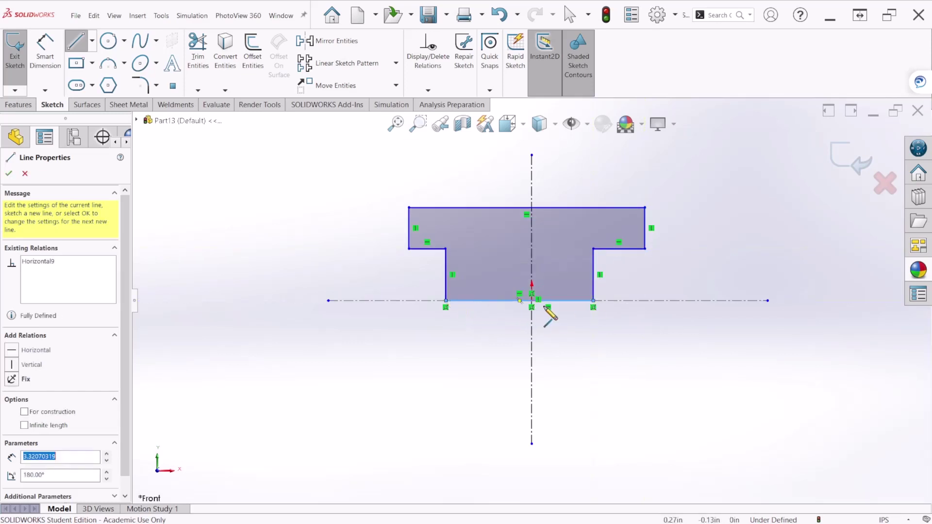
- Dimension the T-profile's upper horizontal edge to 2.5 in
click(45, 51)
click(557, 208)
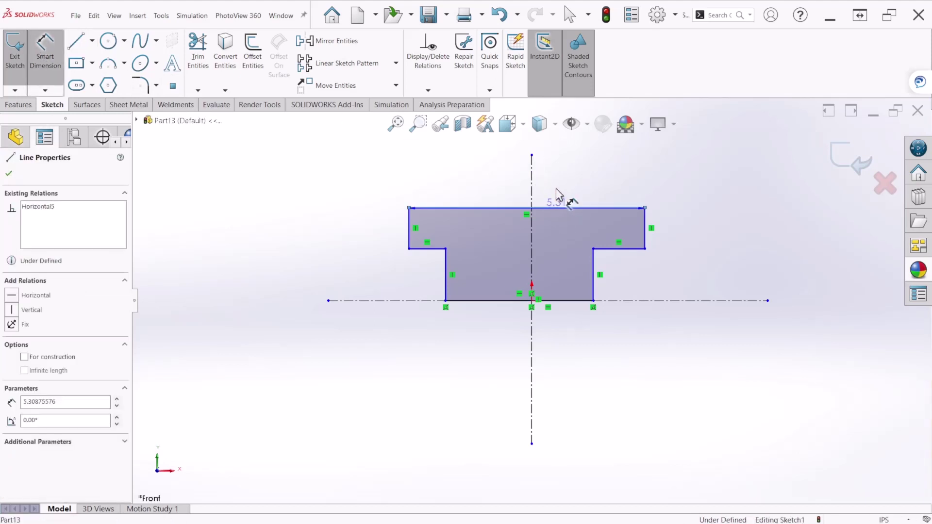
click(521, 170)
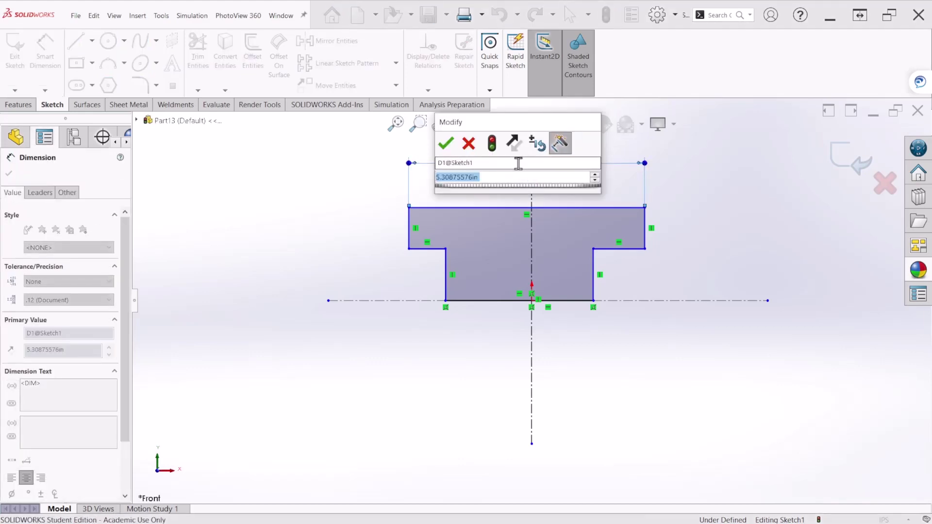
text(2.5)
key(Return)
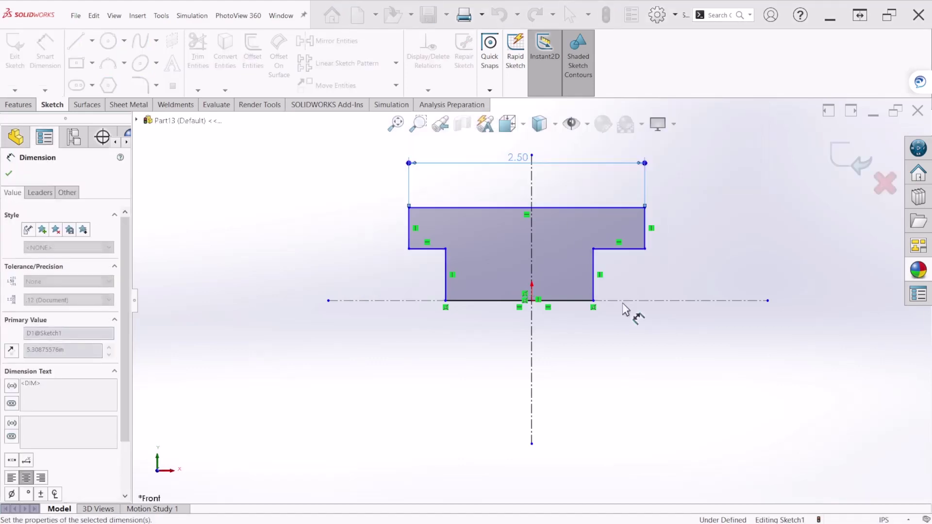
- Dimension the flange's right vertical edge to 0.5 in
click(645, 235)
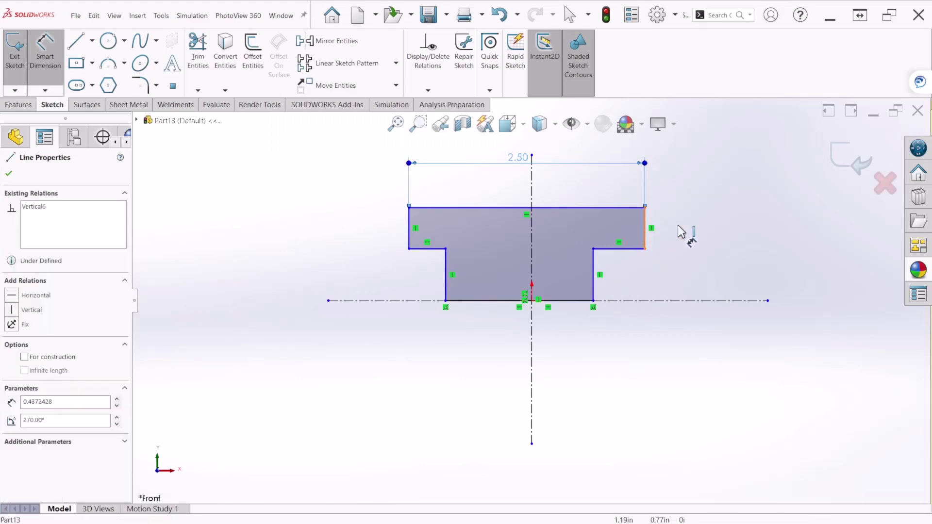
click(689, 233)
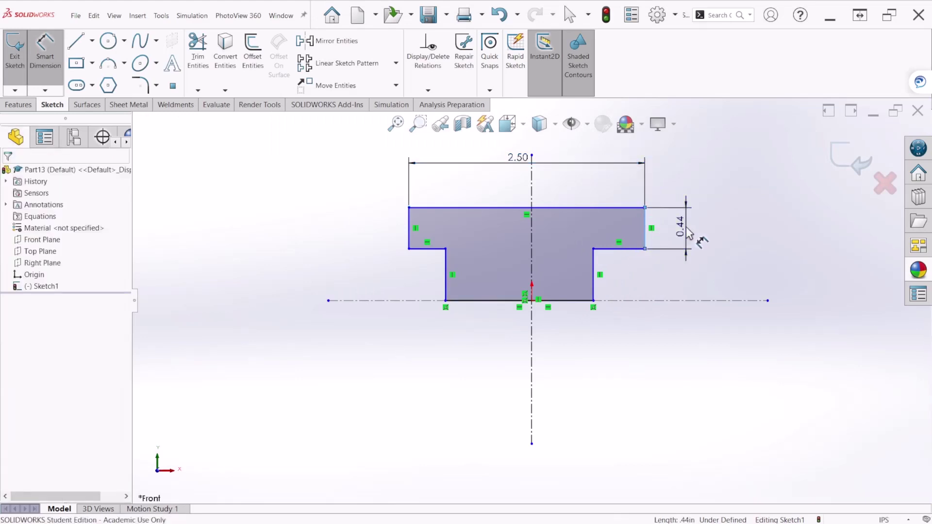
text(0.5)
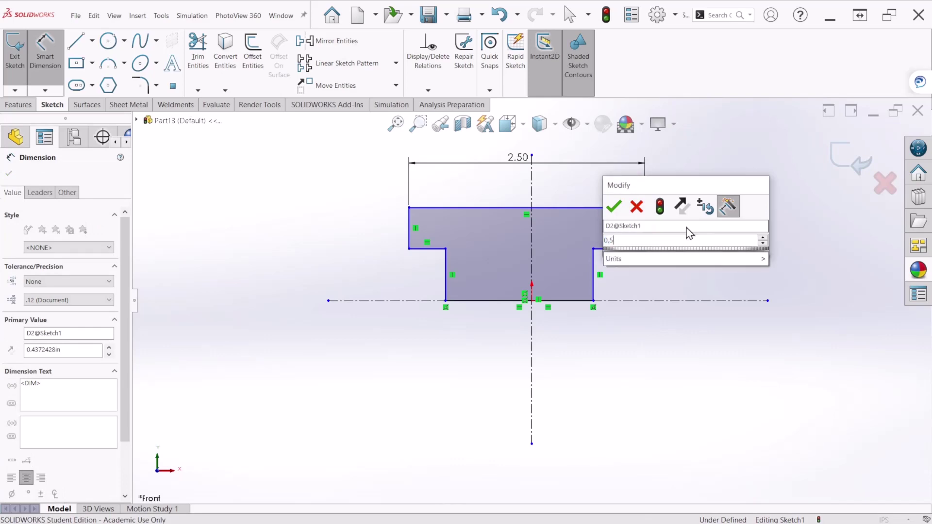
key(Return)
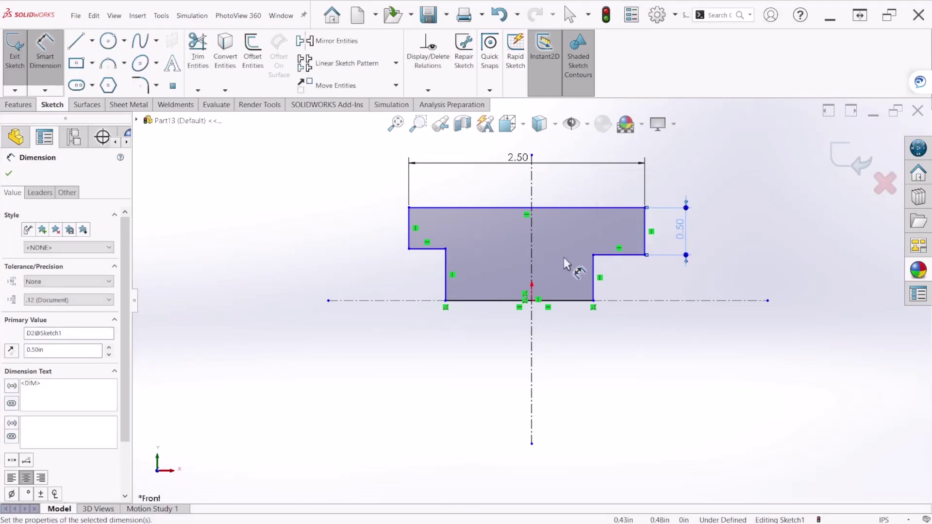
- Dimension the profile's base edge on the horizontal centerline to 2 in
click(575, 302)
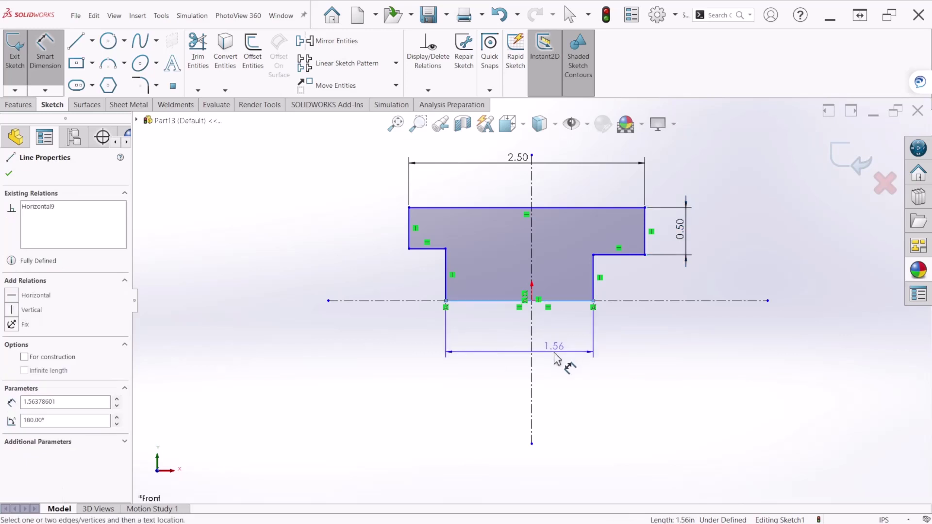
click(556, 357)
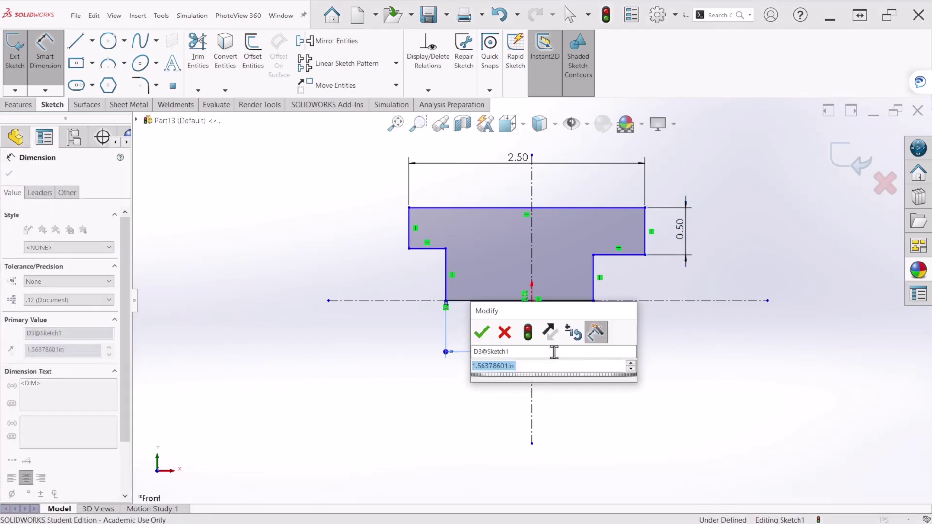
text(2)
key(Return)
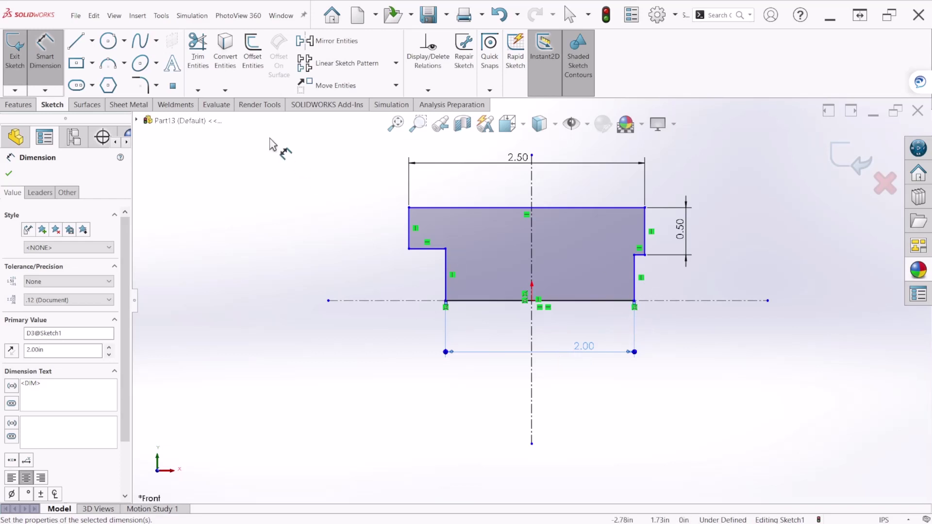
key(Escape)
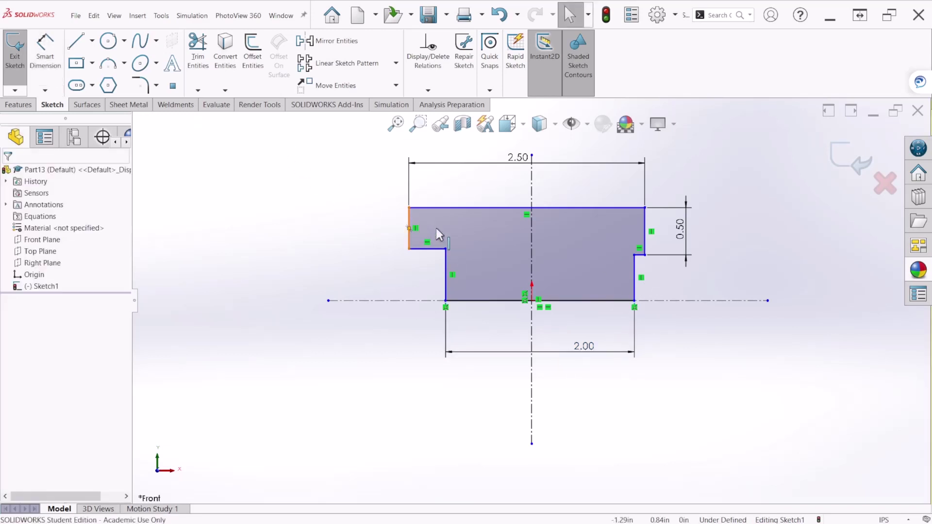
- Make the flange's two outer vertical edges equal and dimension the height from the upper edge to the horizontal centerline as 1 in
ctrl+click(645, 220)
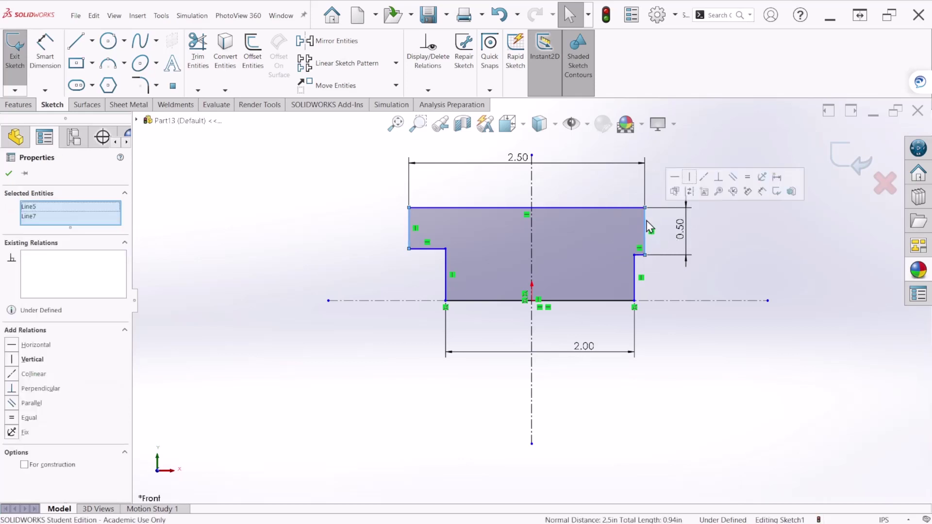
click(748, 176)
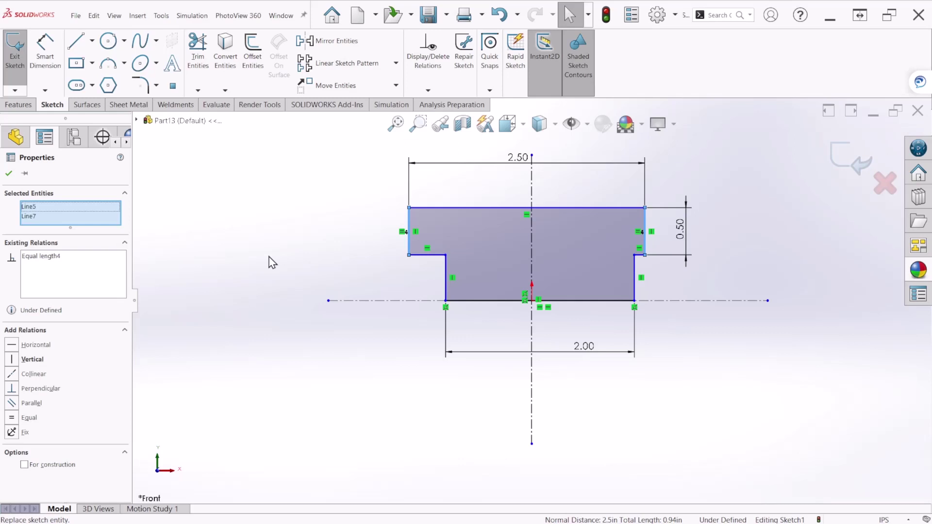
click(45, 48)
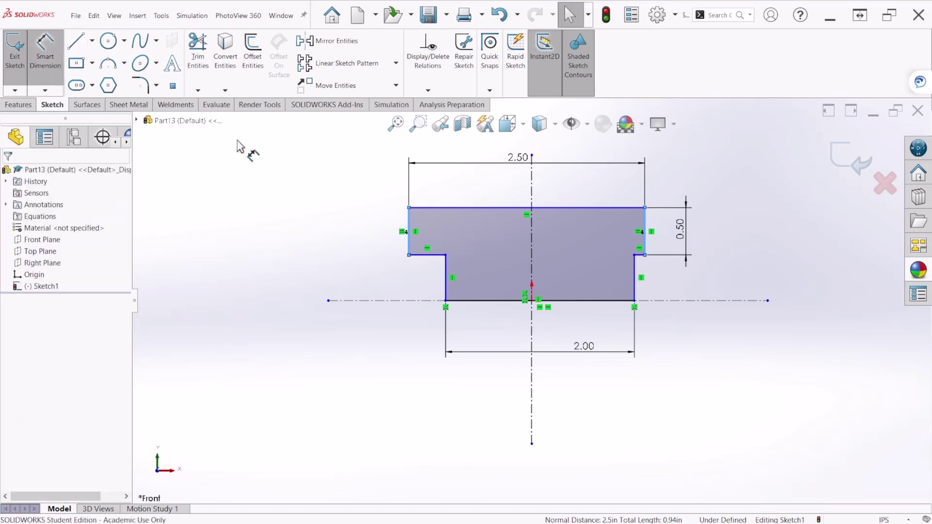
click(448, 207)
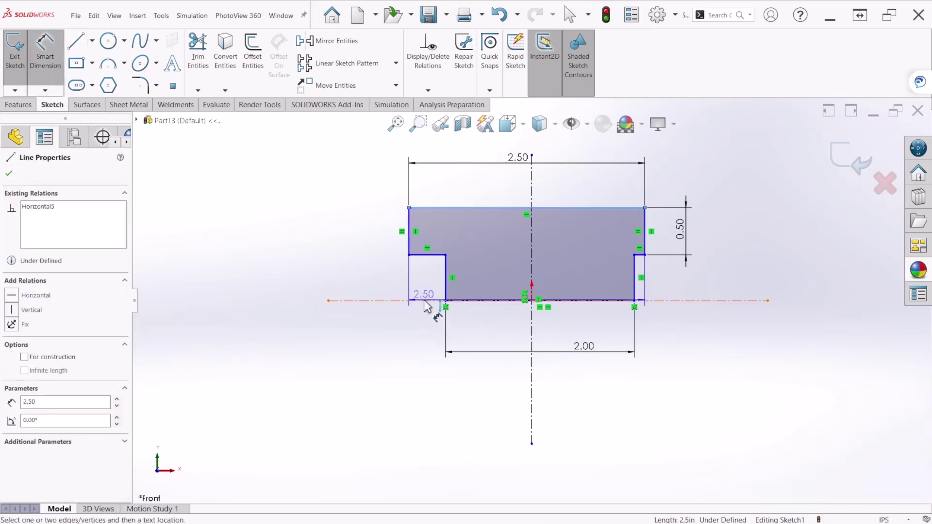
click(421, 301)
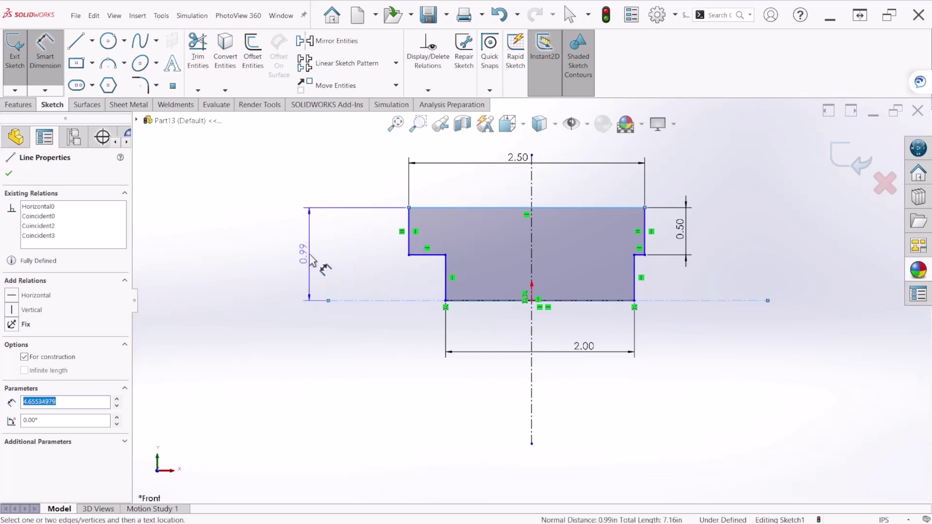
click(312, 261)
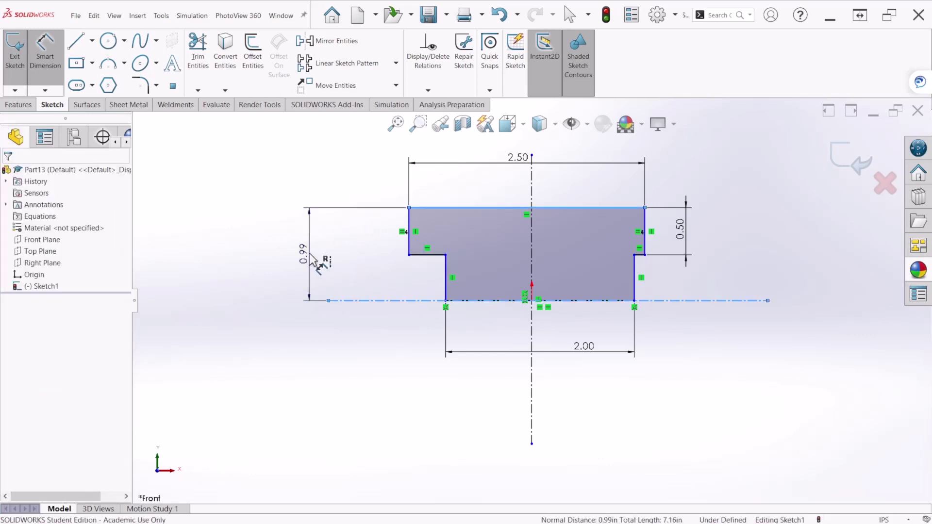
key(Return)
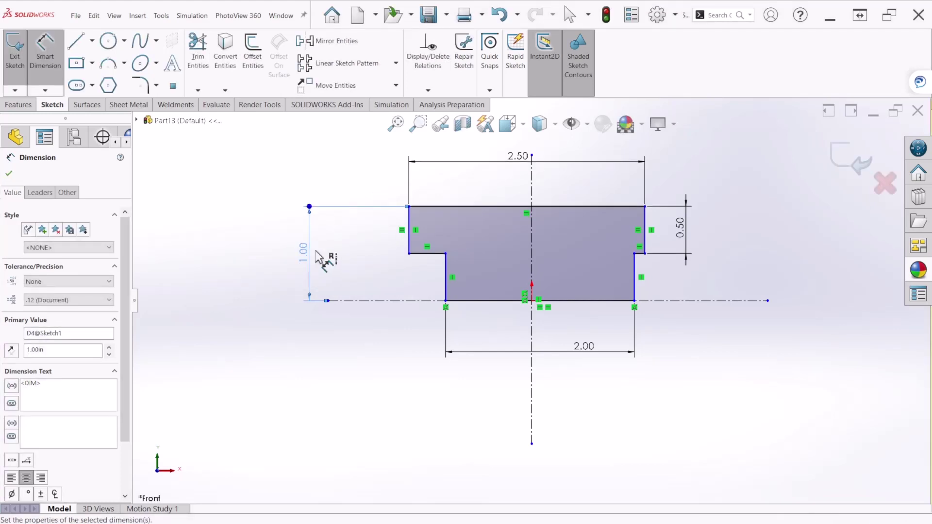
click(639, 254)
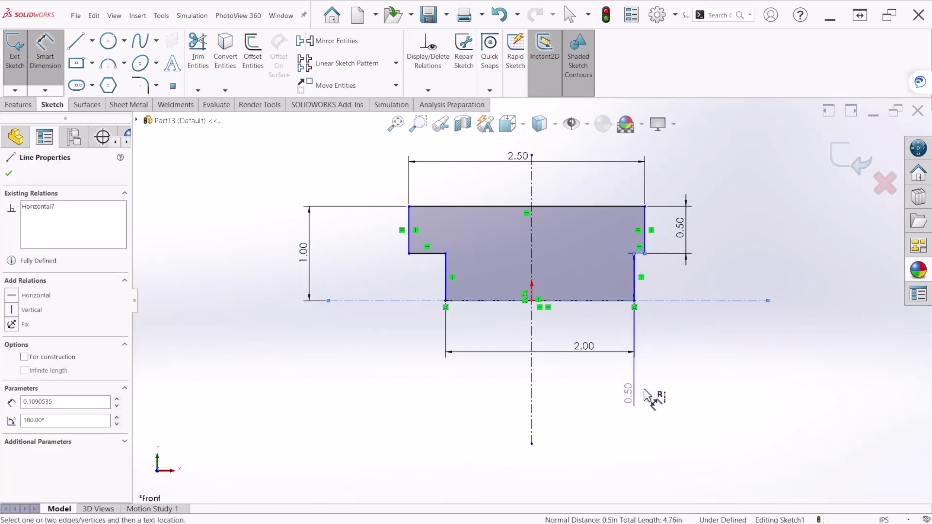
key(Escape)
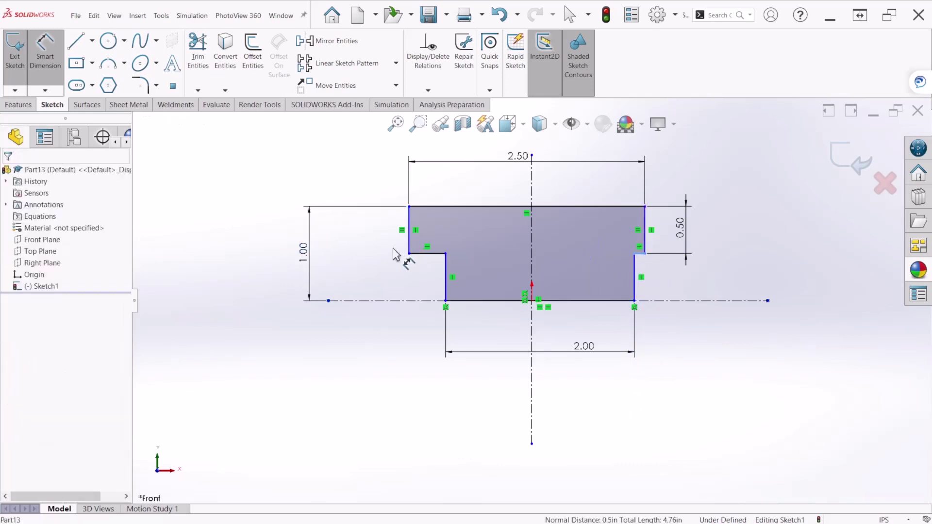
key(Escape)
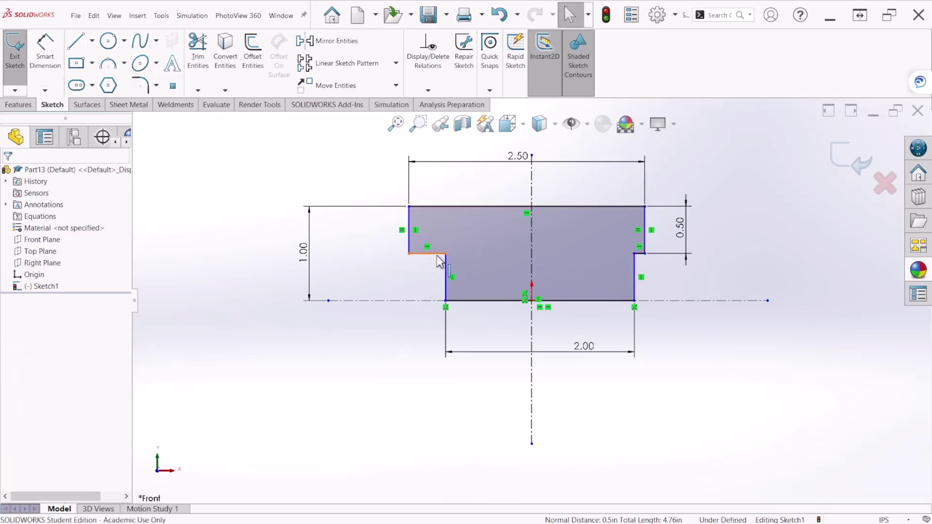
- Dimension the short horizontal edge beneath the flange's left overhang to 0.25 in
click(408, 300)
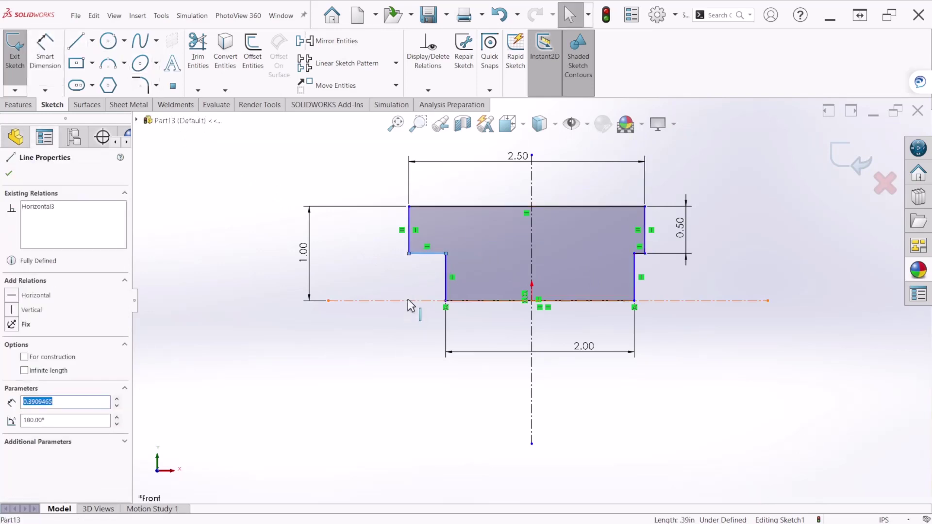
click(45, 49)
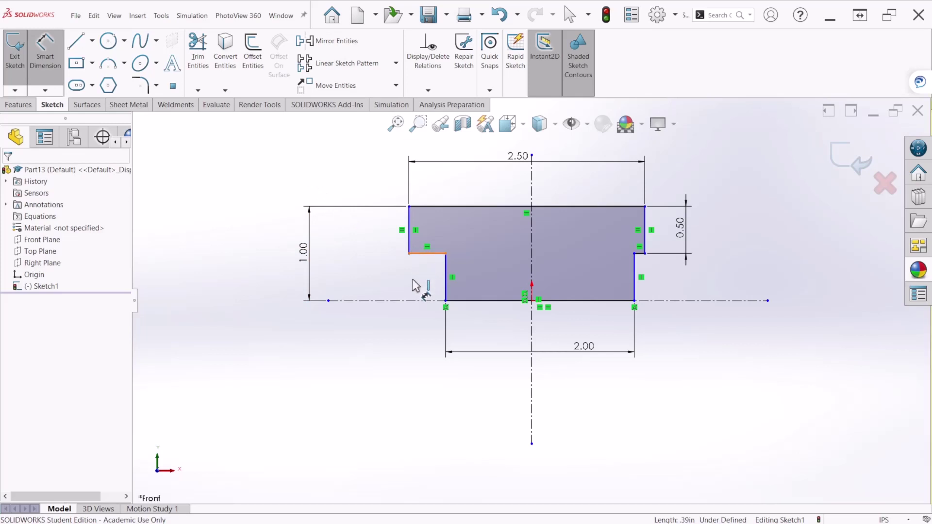
click(423, 253)
click(425, 285)
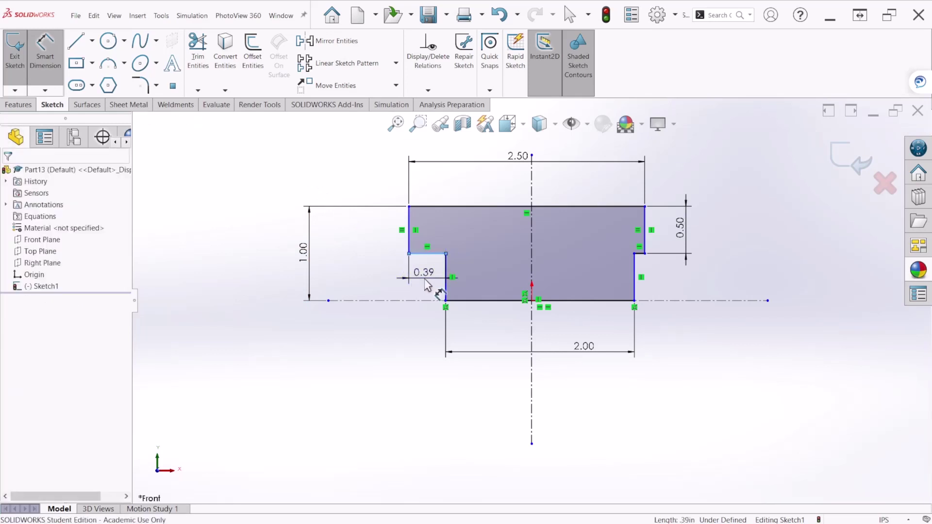
text(0.25)
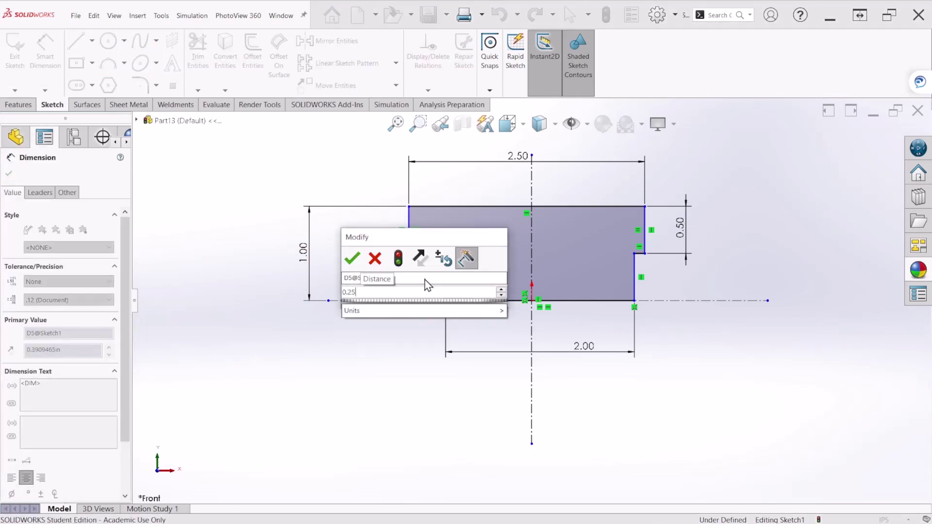
key(Return)
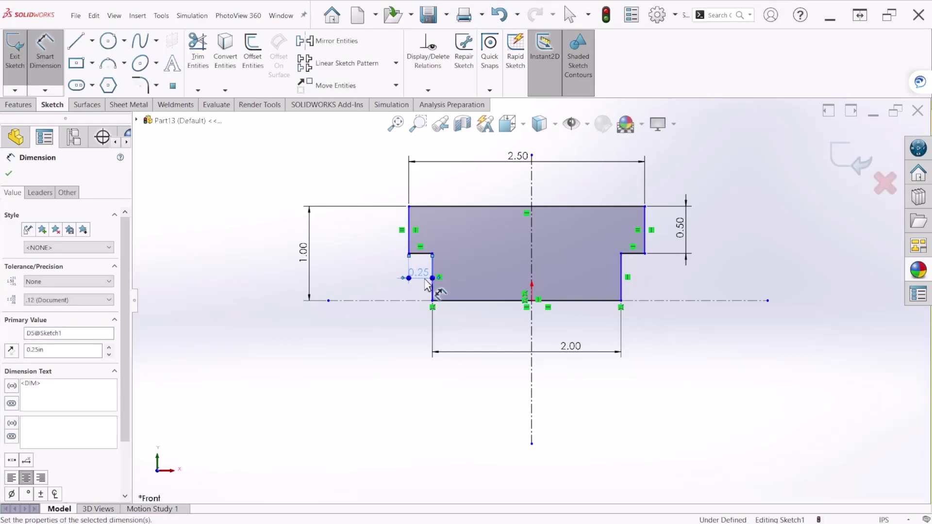
key(Escape)
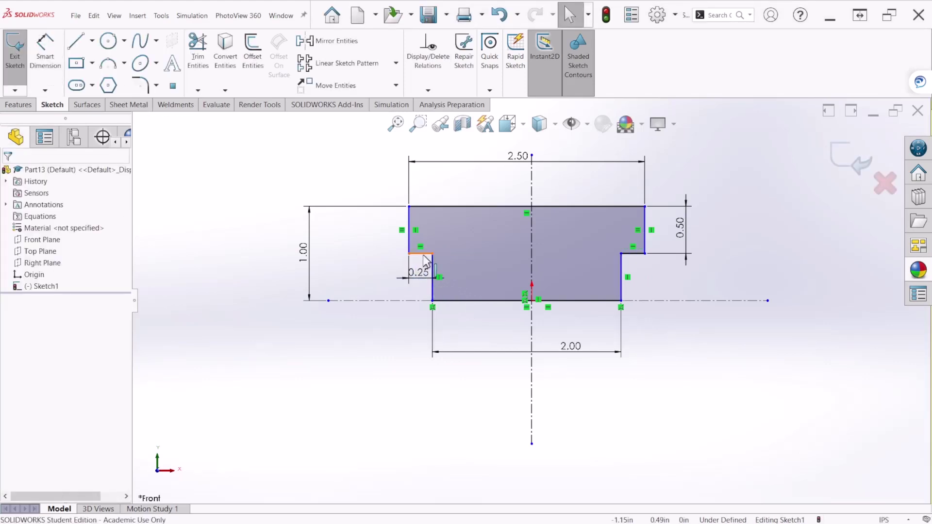
- Try to make the two short horizontal edges beneath the flange equal in length, and remove that relation
click(422, 254)
ctrl+click(633, 253)
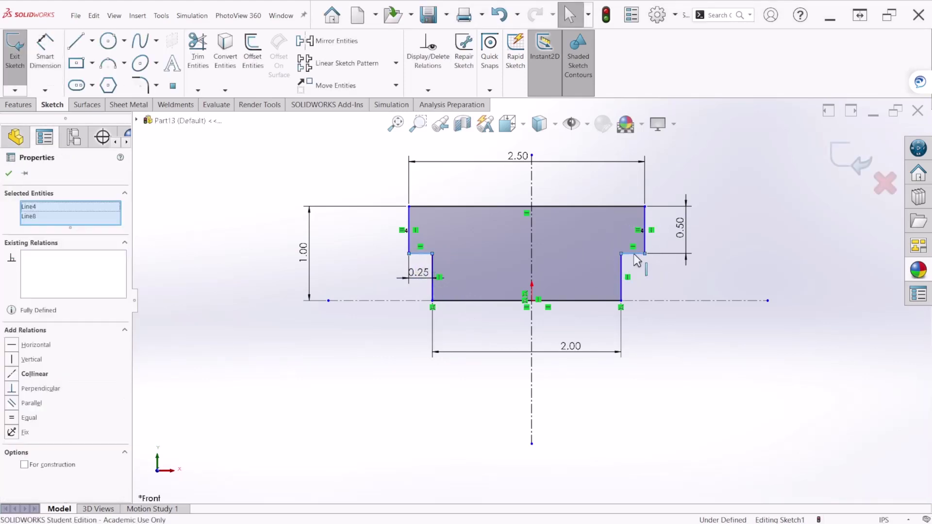
click(735, 211)
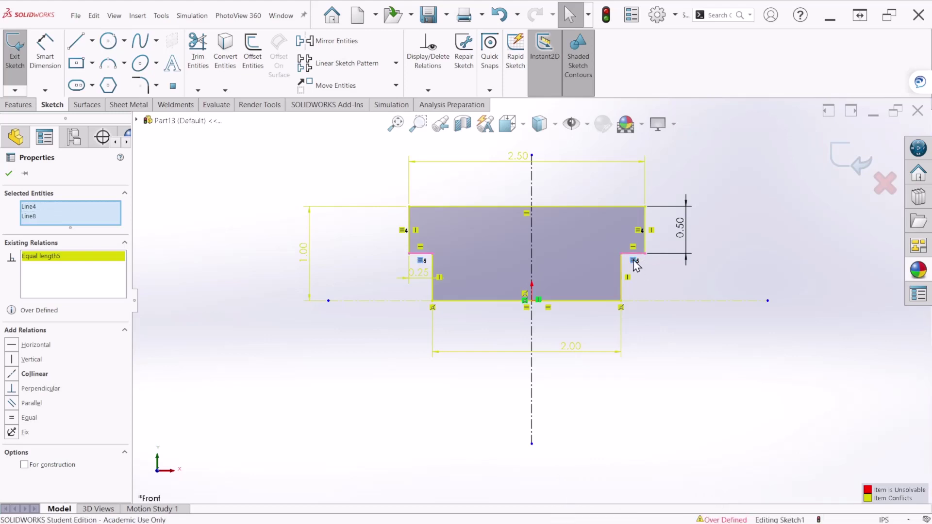
key(Delete)
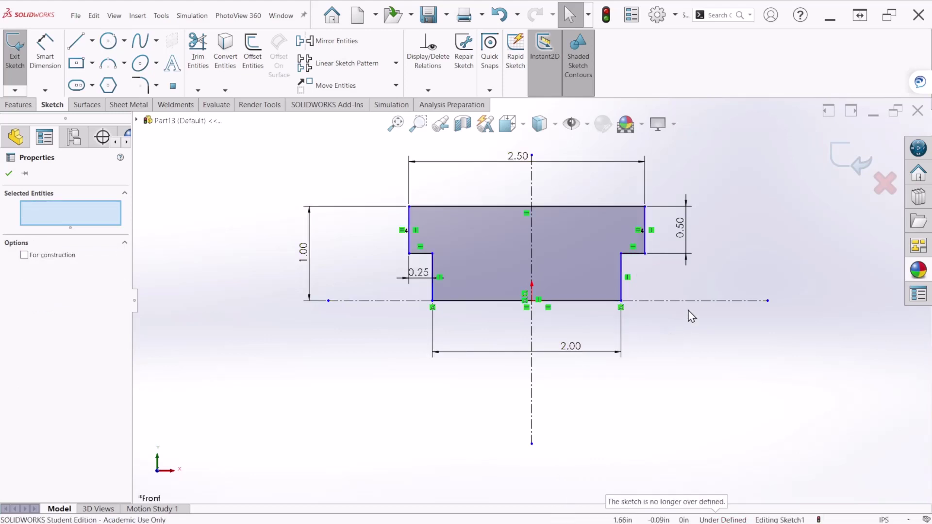
- Move the 1 in overall height dimension to the right side of the T-profile and finish the sketch
click(286, 223)
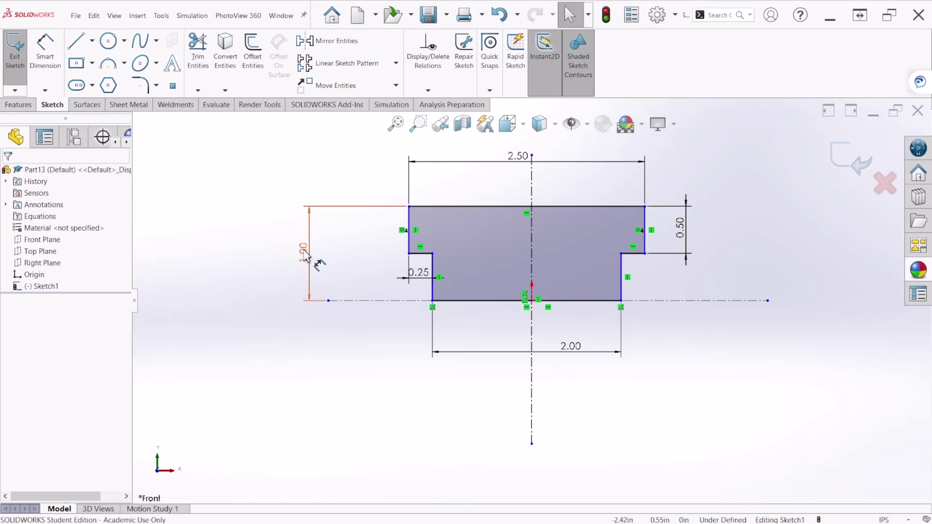
mouse_move(305, 253)
mouse_down()
mouse_move(474, 260)
mouse_move(713, 260)
mouse_move(715, 252)
mouse_up()
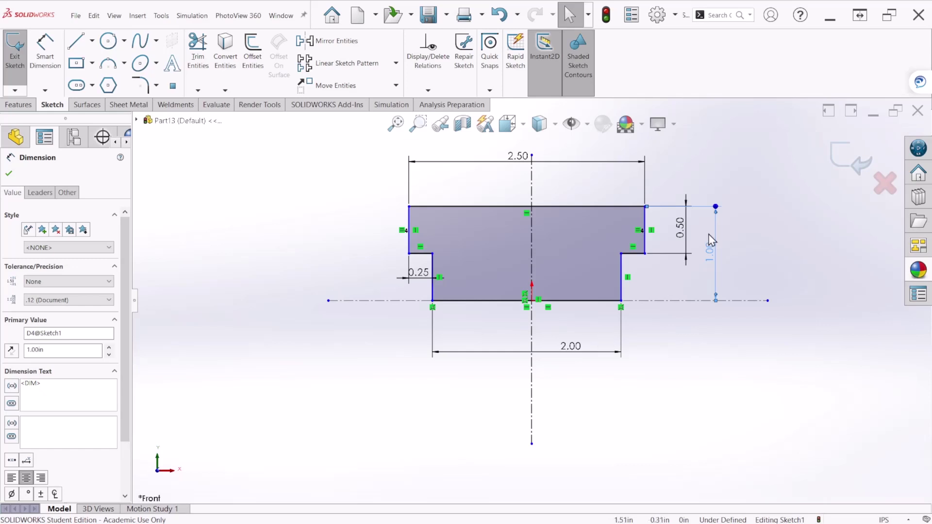
click(844, 158)
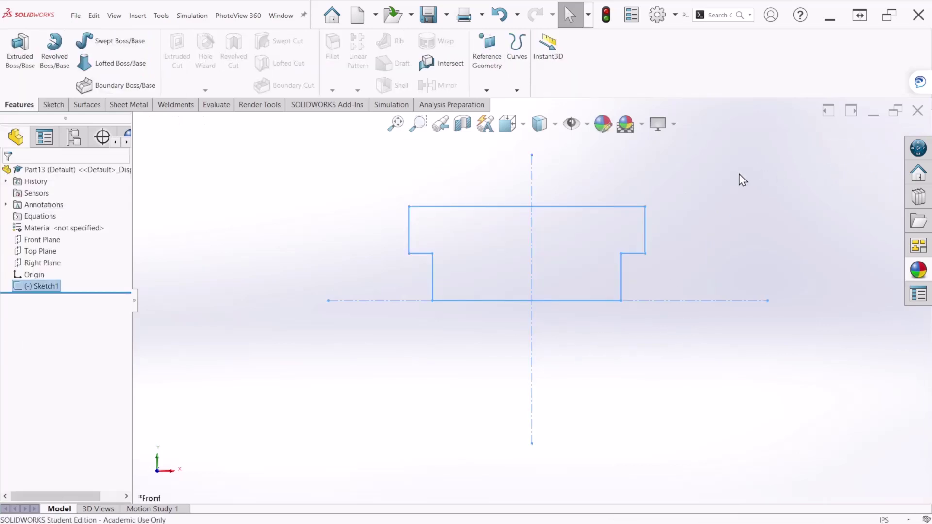
- Extrude the T-profile 3 in with the Mid Plane end condition
click(27, 68)
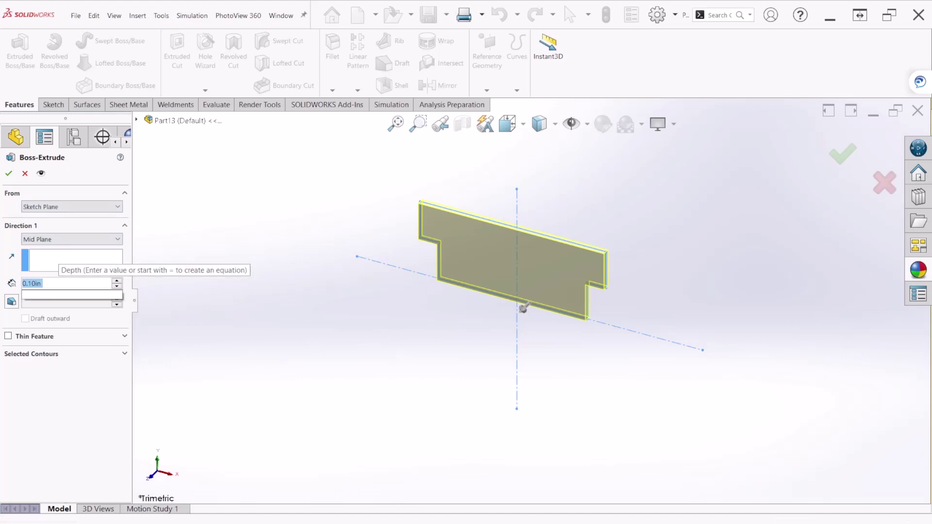
text(3)
key(Return)
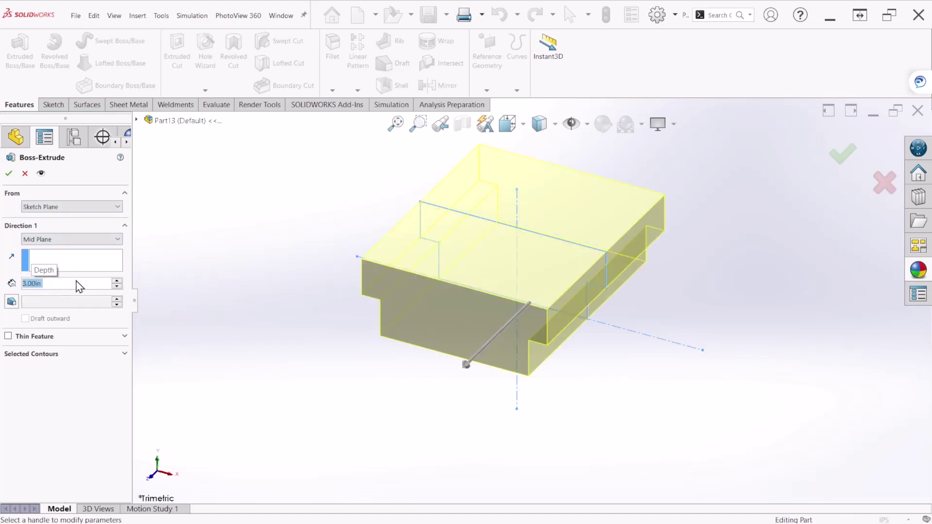
click(9, 174)
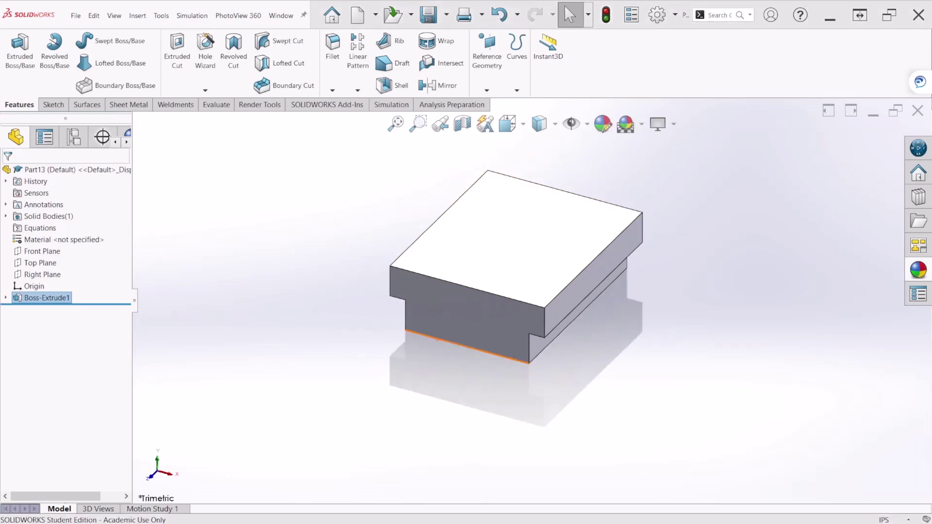
- Examine the block's rounded edges and top hole in the Moving Block.PNG reference image, and return to SOLIDWORKS
key(alt+Tab)
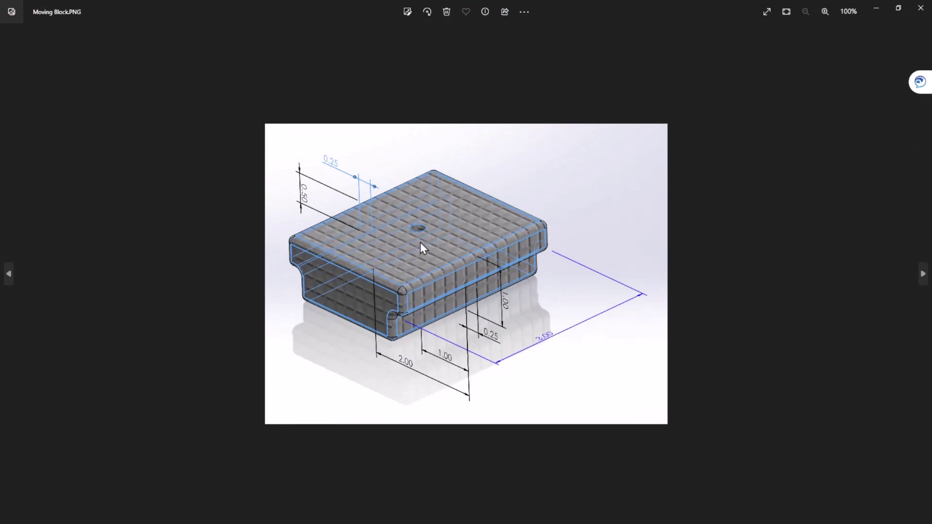
scroll(420, 244, up, 1)
scroll(422, 248, up, 1)
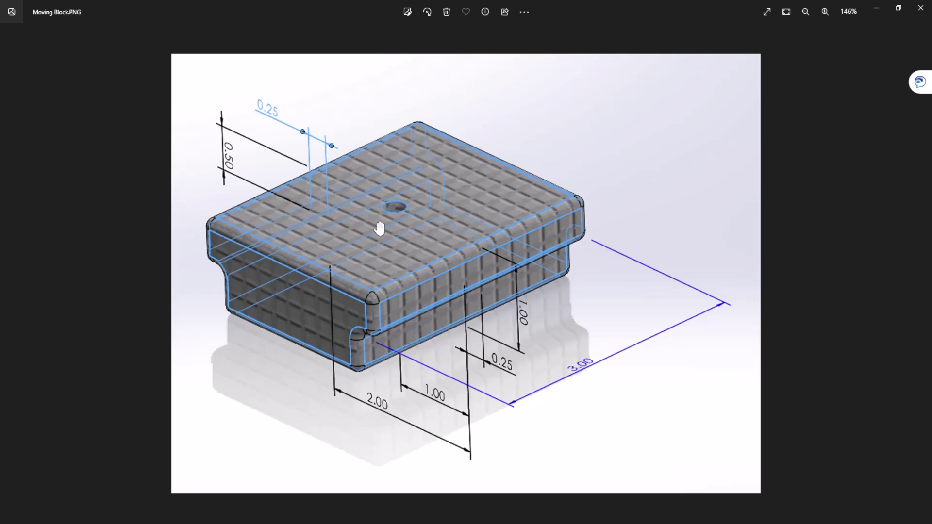
click(875, 9)
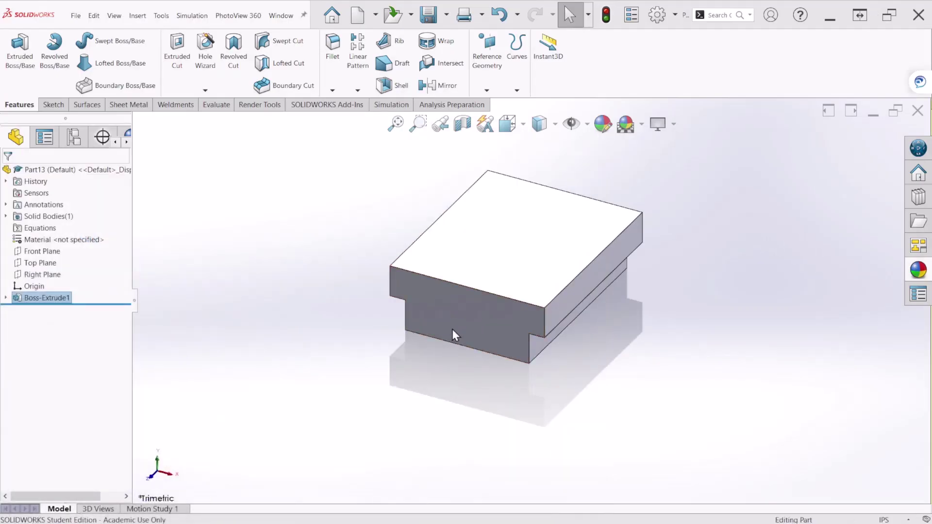
- Fillet the edges of the block's two end faces and four vertical side faces with a 0.10 in radius
middle_drag(451, 331, 443, 291)
click(335, 65)
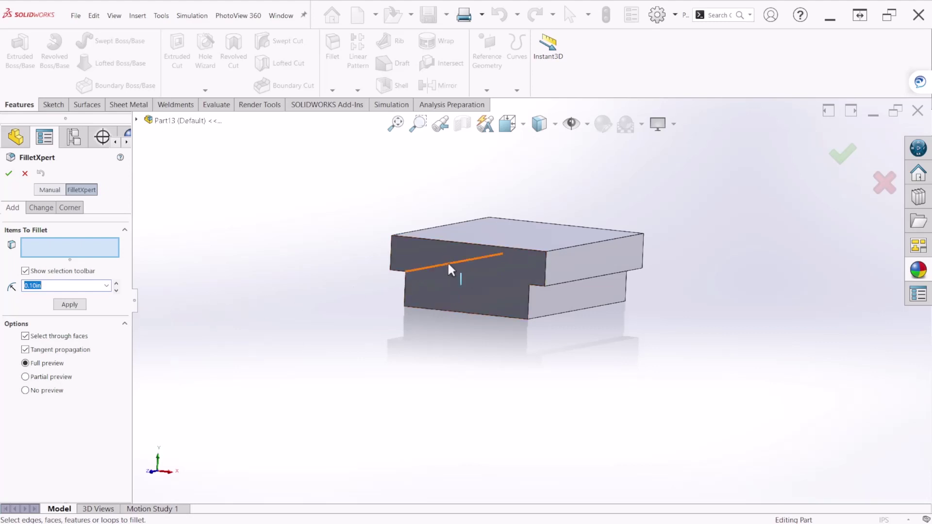
click(465, 292)
middle_drag(559, 322, 509, 318)
click(500, 257)
click(501, 302)
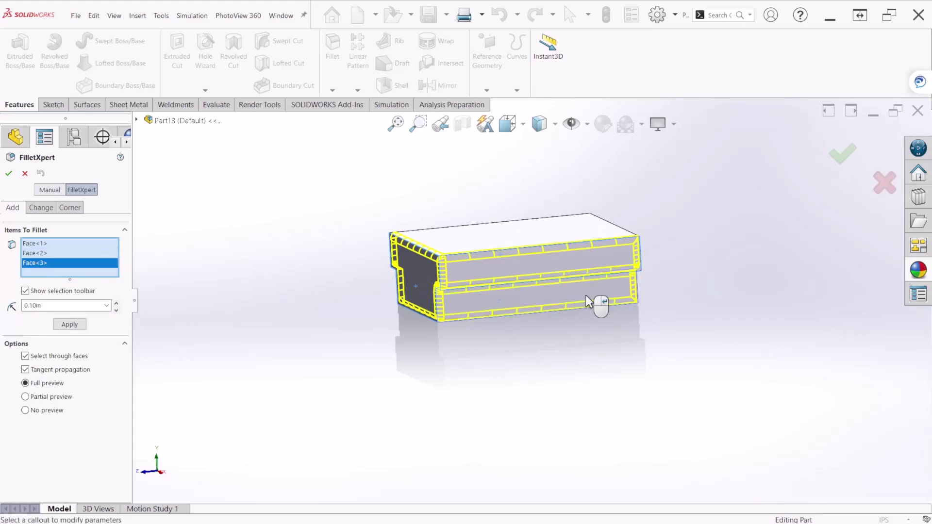
middle_drag(585, 295, 506, 276)
click(506, 270)
middle_drag(581, 276, 486, 302)
click(476, 267)
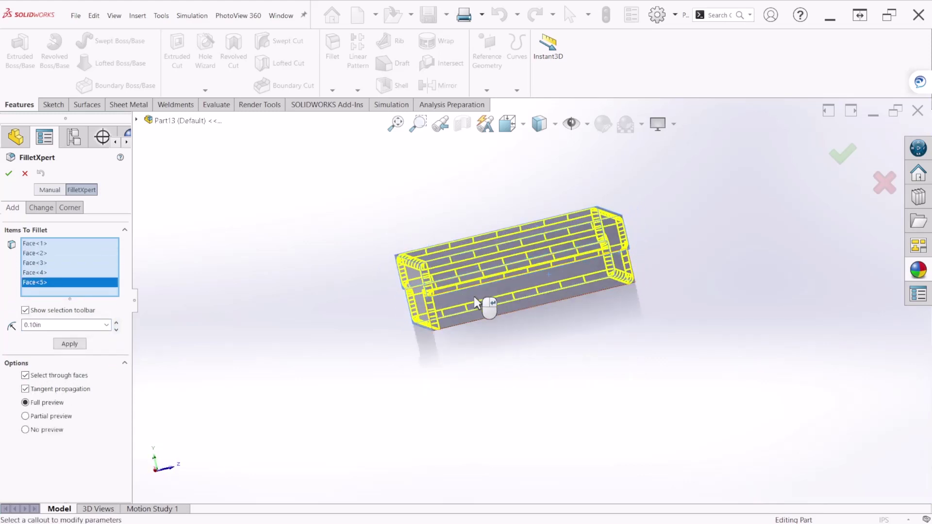
click(474, 296)
middle_drag(504, 321, 526, 353)
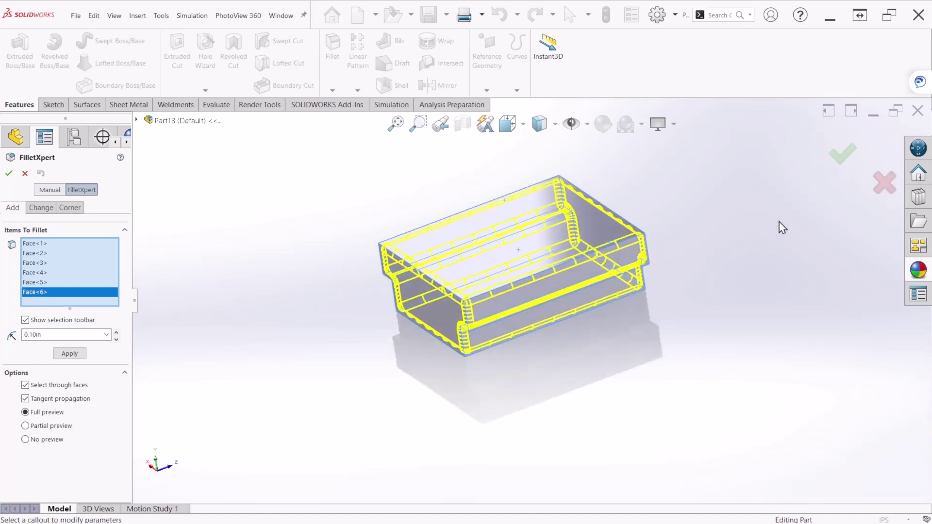
click(842, 160)
middle_drag(688, 270, 568, 214)
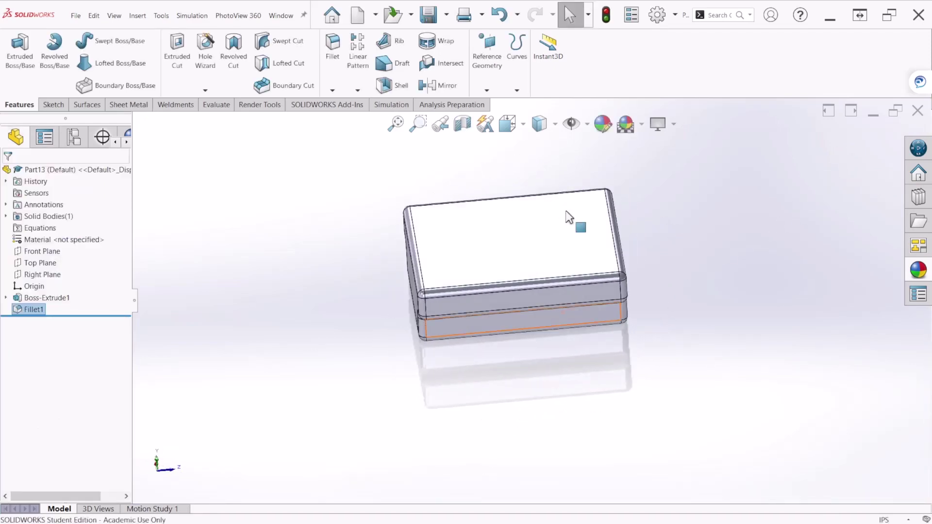
- Start a sketch on the block's top face and draw a circle about 0.63 in in diameter centred on the origin
key(ctrl+7)
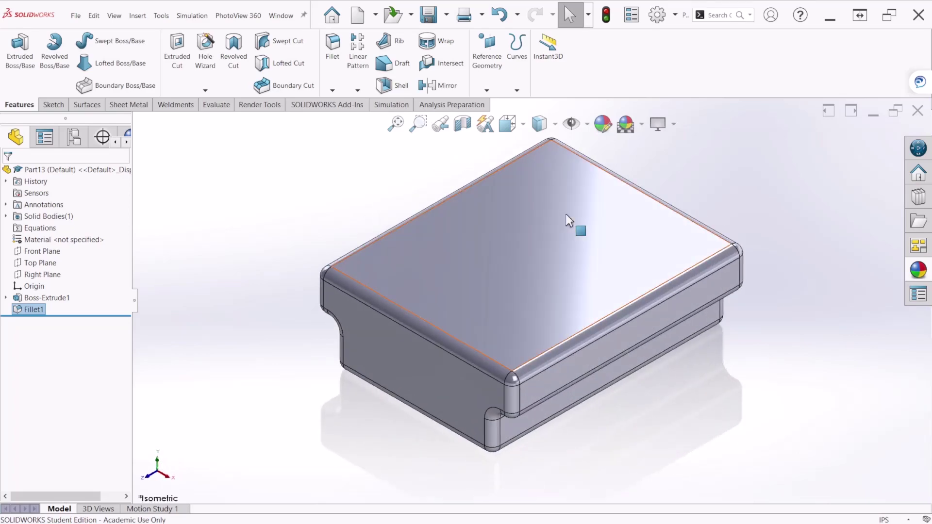
click(522, 267)
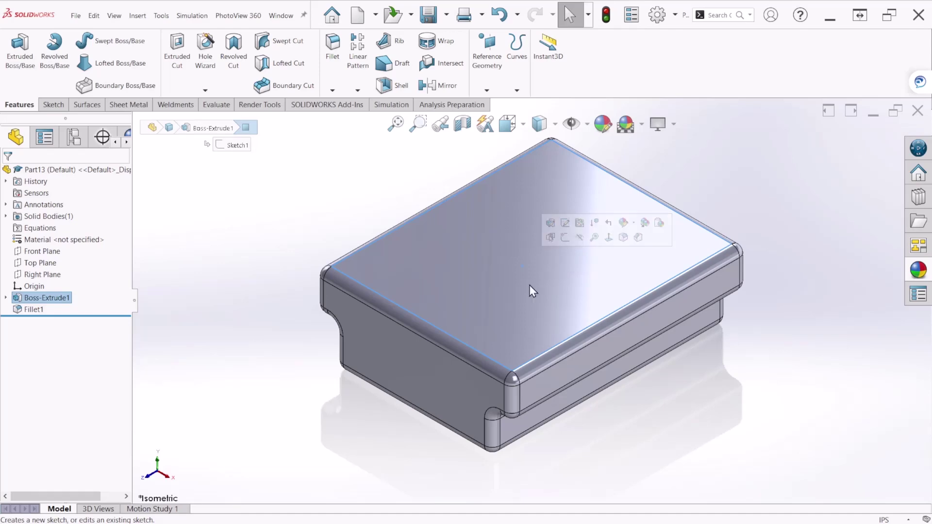
click(516, 298)
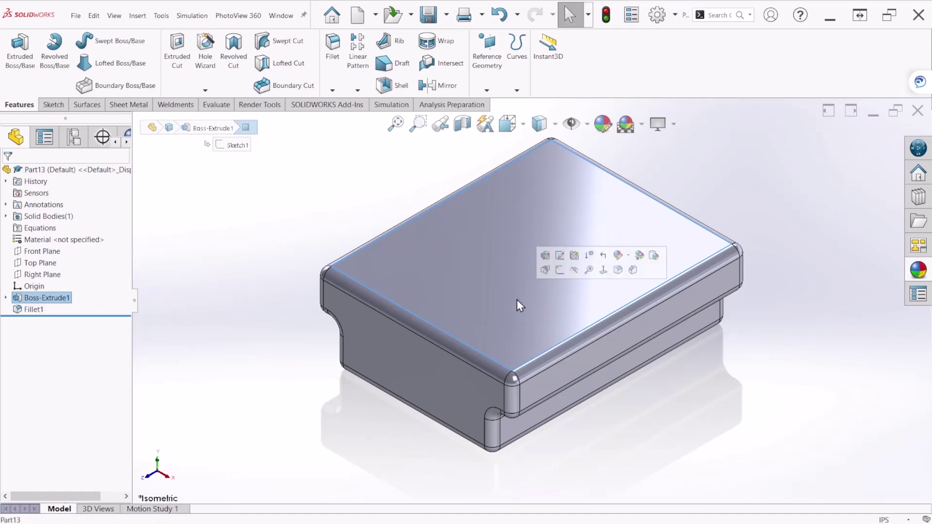
click(560, 270)
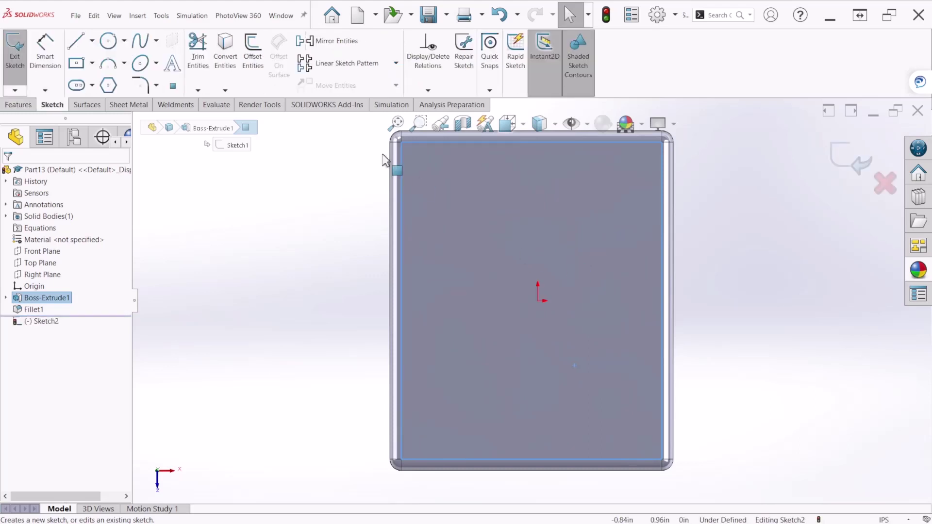
click(108, 40)
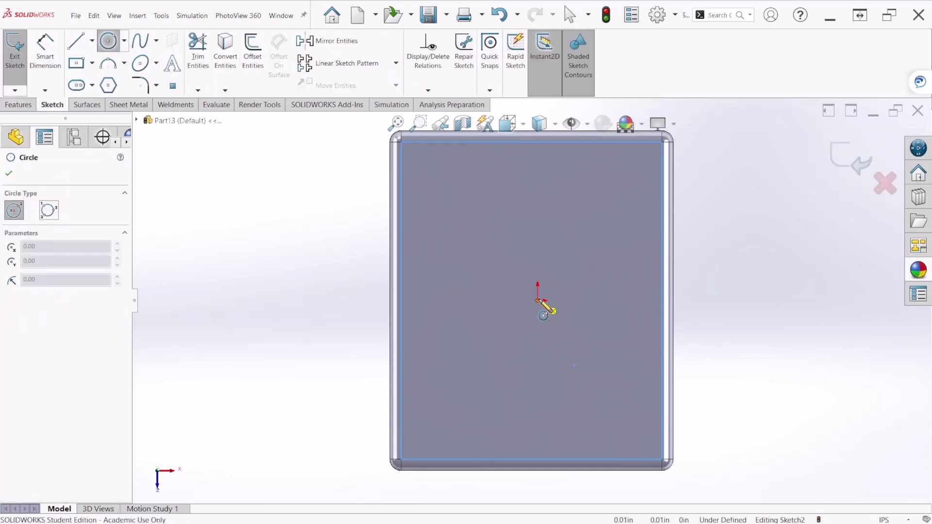
click(537, 301)
click(546, 336)
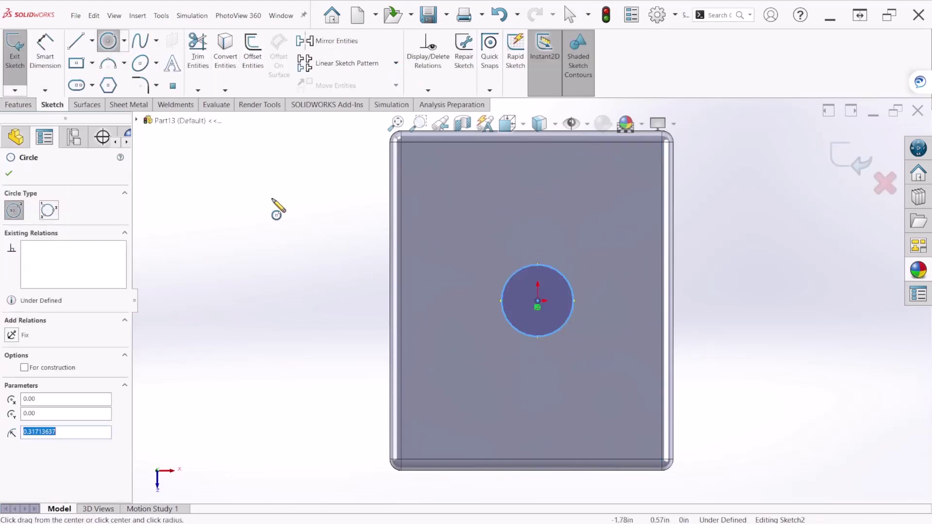
key(Escape)
- Dimension the circle's diameter to 0.25 in
key(d)
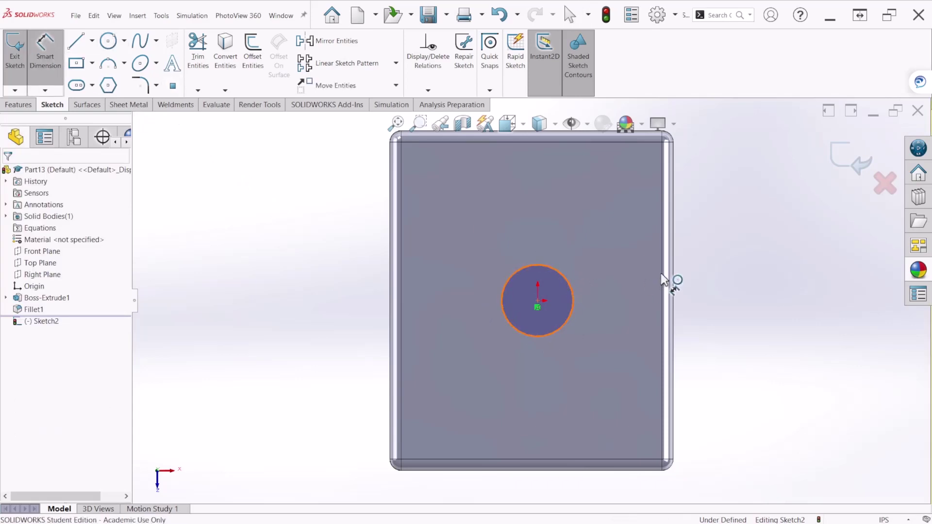
click(572, 287)
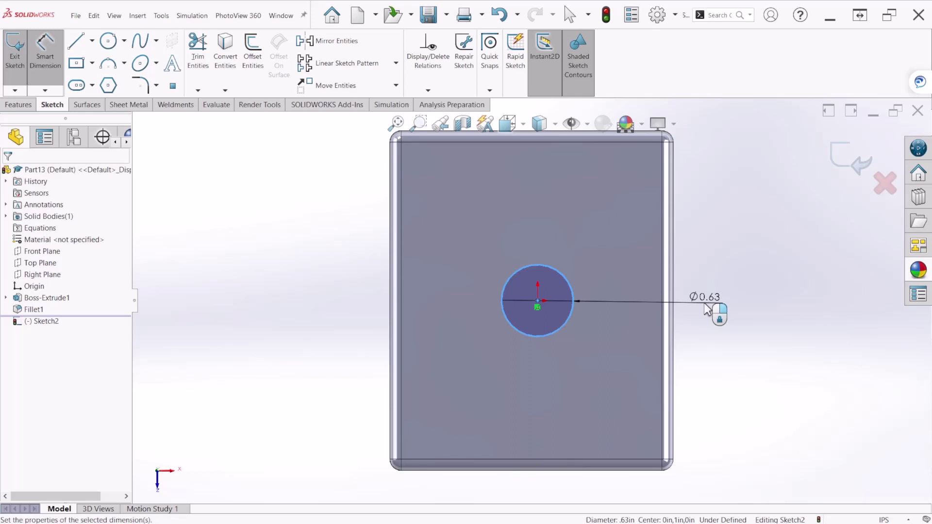
click(706, 309)
text(0.25)
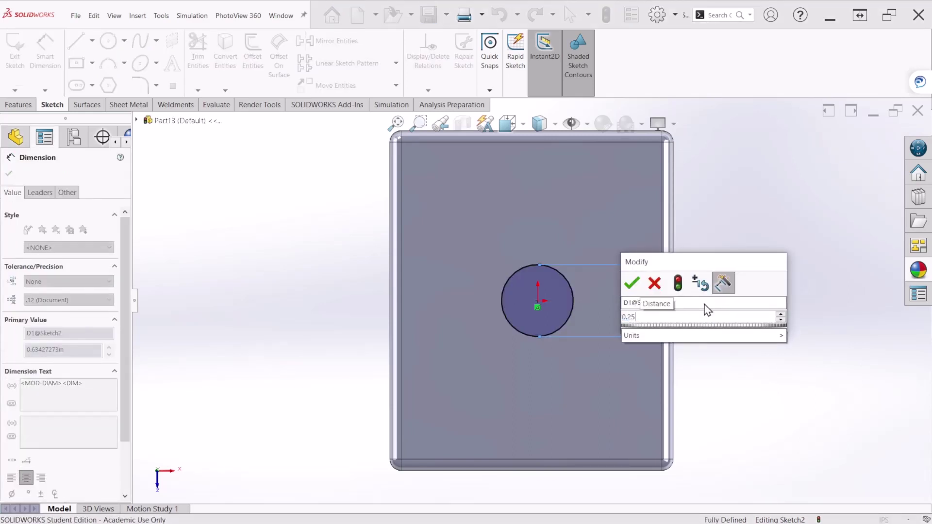
key(Return)
- Exit the circle sketch and cut it into the block's top face as a blind hole 0.25 in deep
middle_drag(742, 443, 368, 182)
click(347, 176)
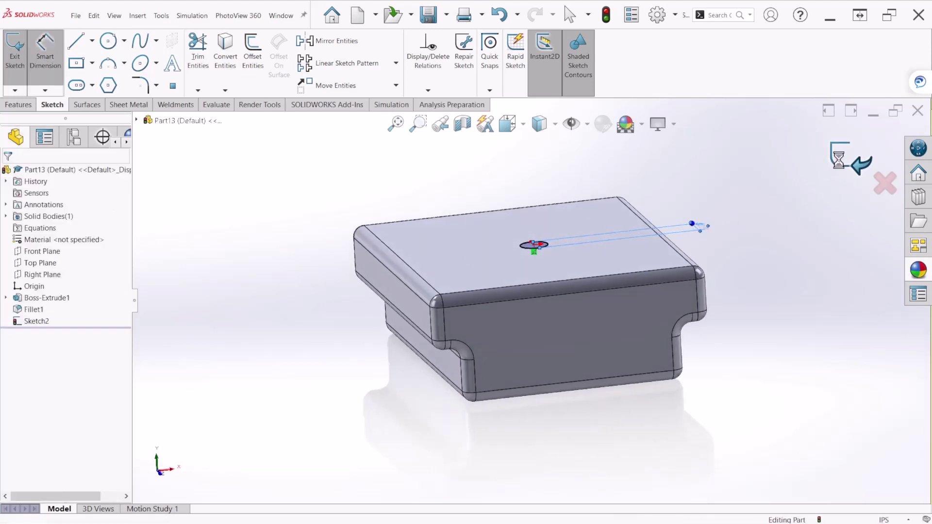
key(ctrl+b)
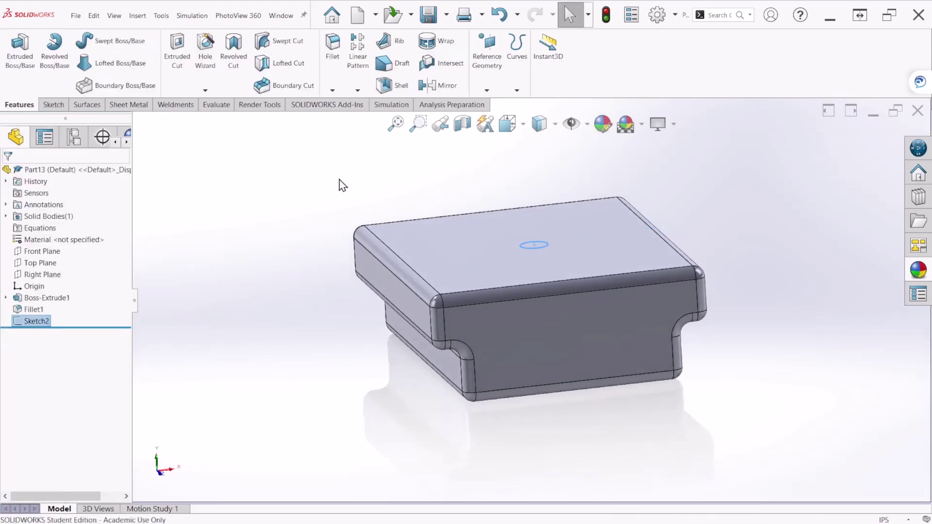
click(178, 64)
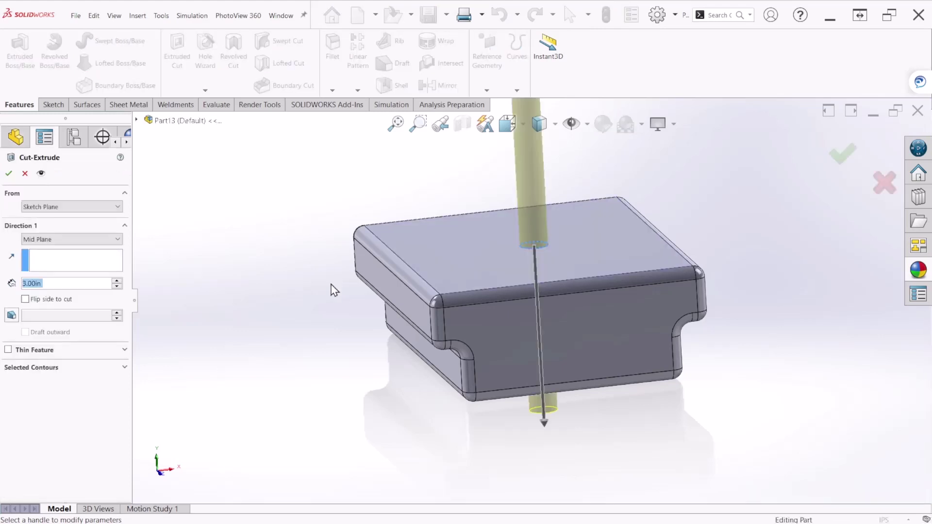
click(57, 240)
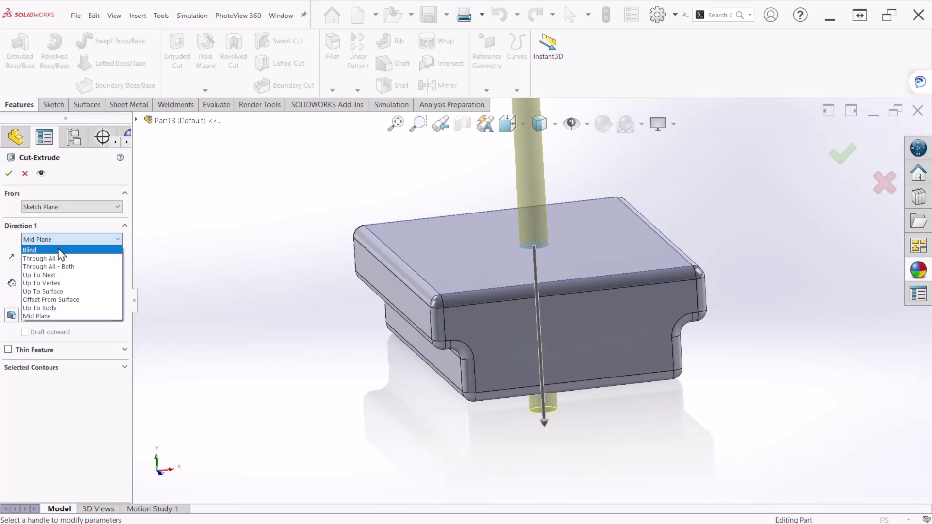
click(59, 250)
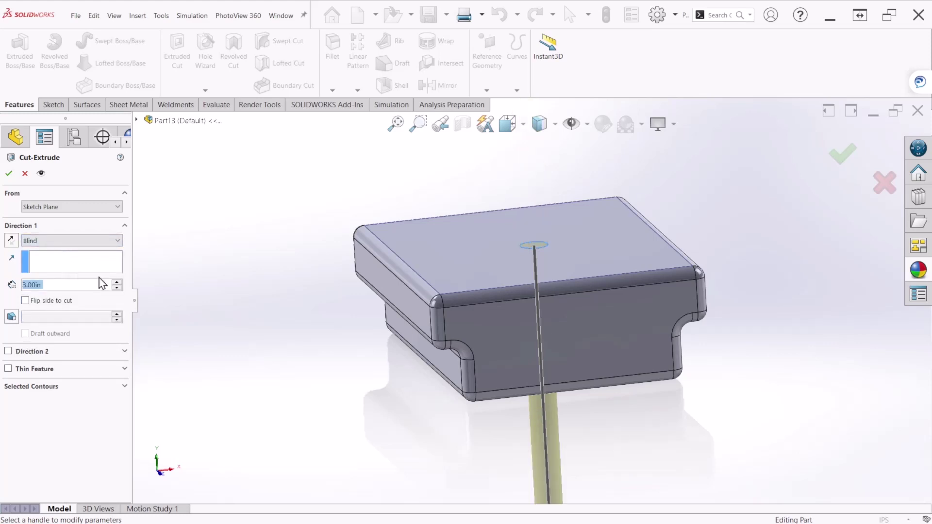
middle_drag(377, 349, 401, 349)
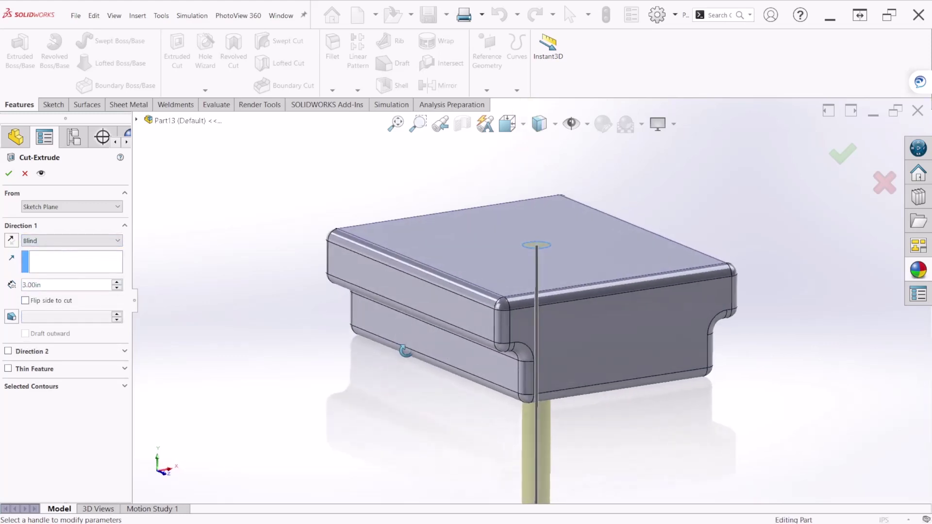
click(49, 286)
drag(49, 286, 30, 287)
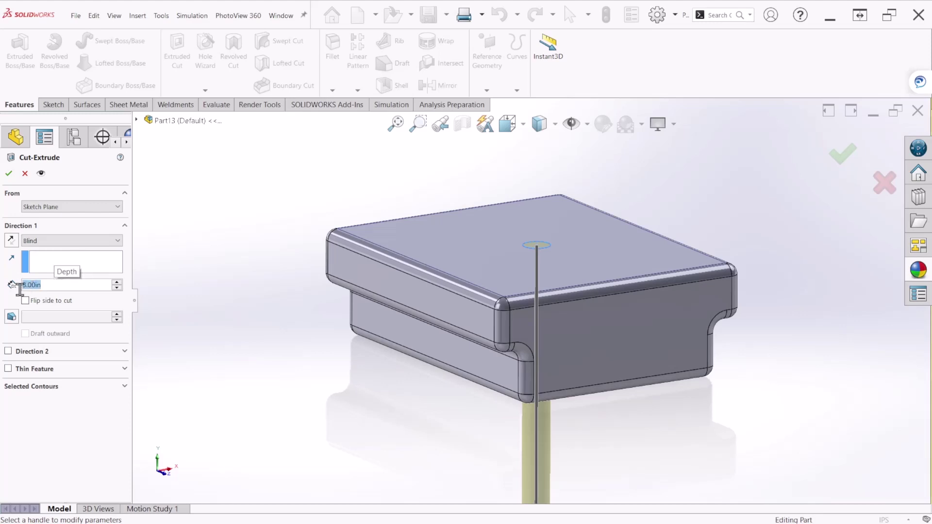
text(0.2)
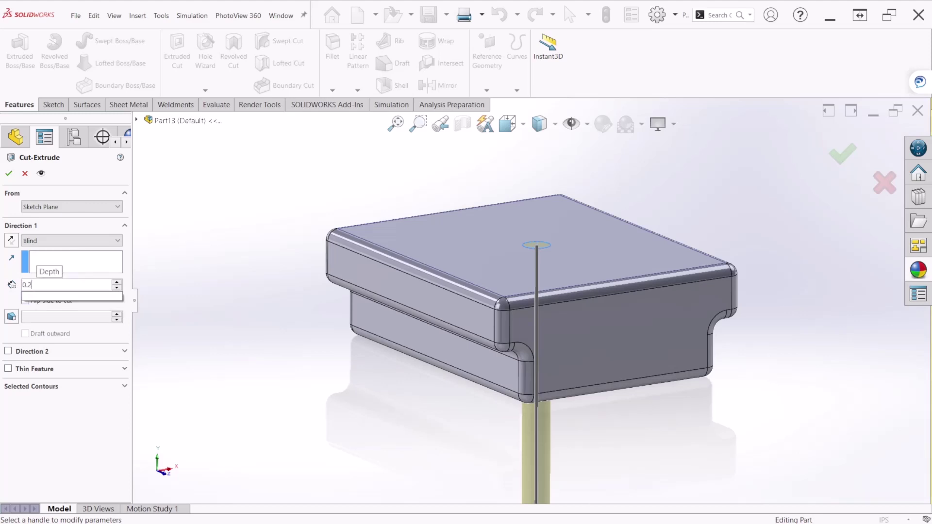
text(5)
key(Return)
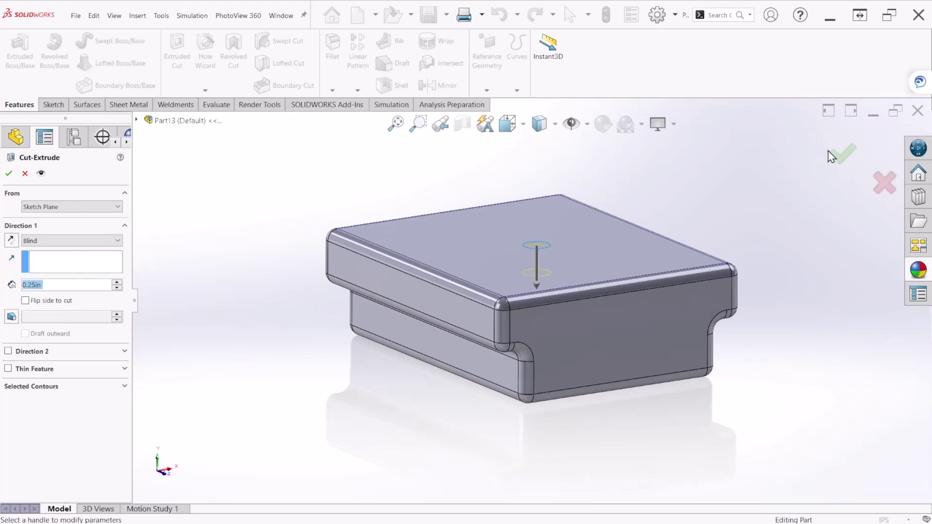
click(842, 154)
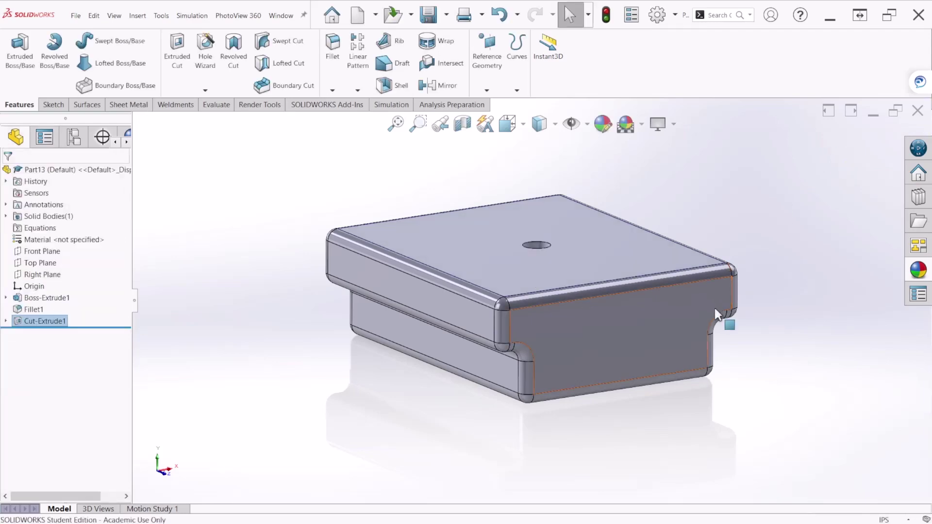
middle_drag(714, 308, 597, 429)
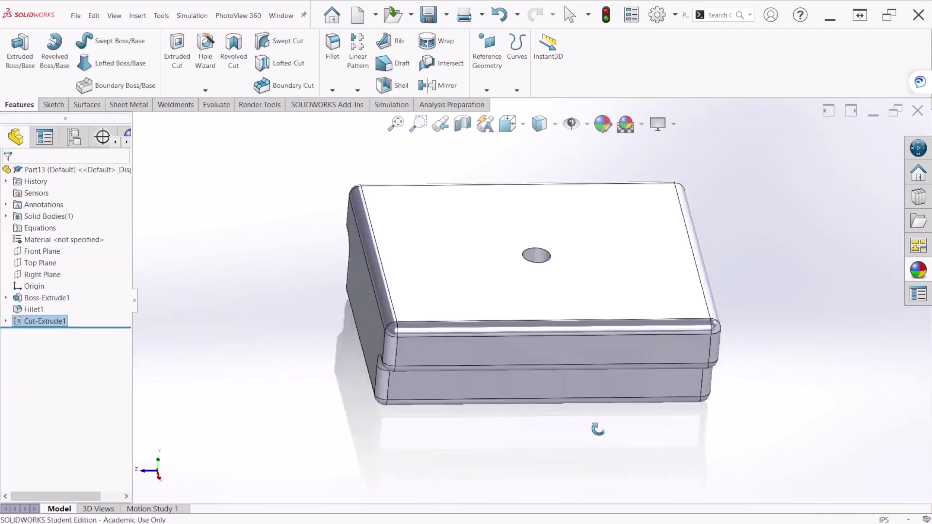
key(ctrl+7)
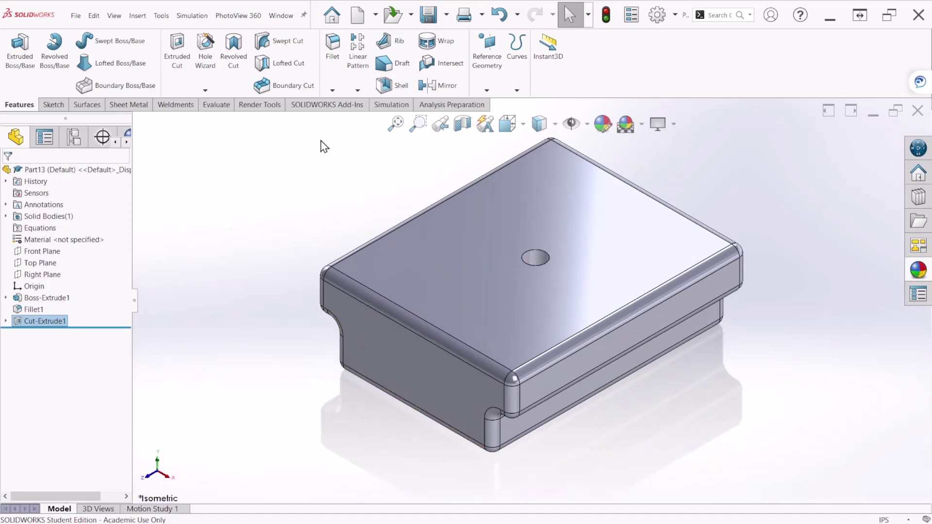
key(f)
click(427, 15)
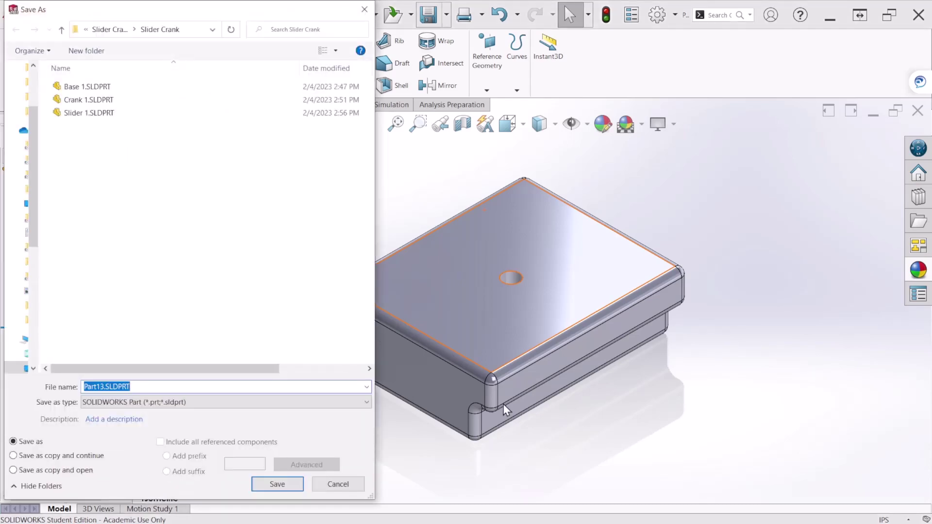
click(354, 485)
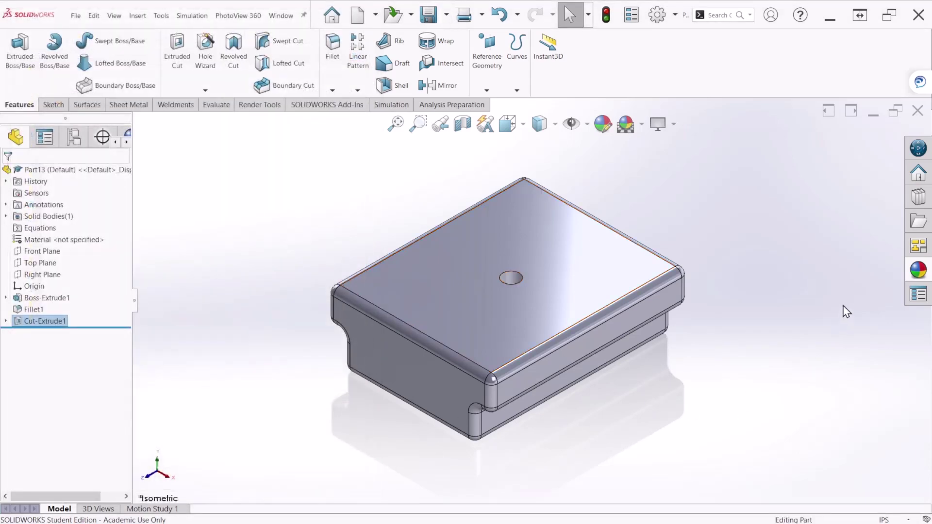
- Select the whole moving block part and browse the appearance library's categories for a finish
click(108, 170)
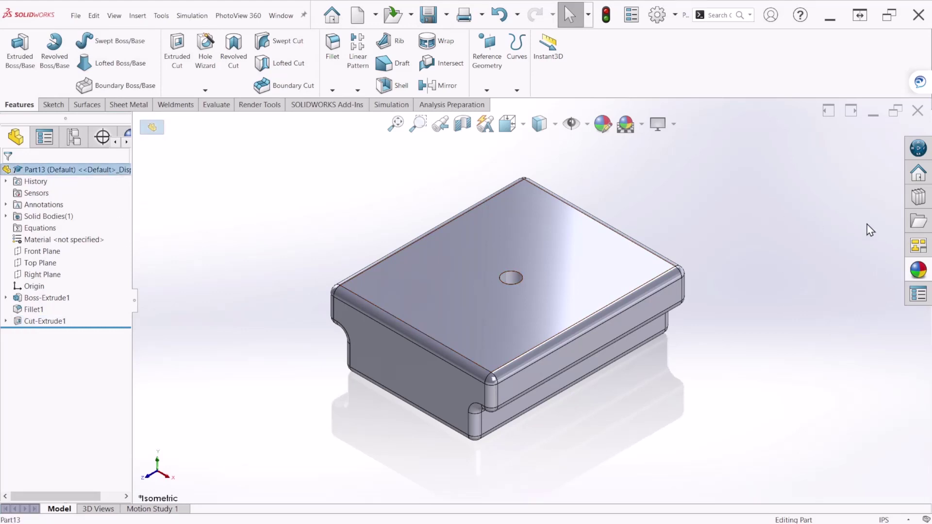
click(916, 271)
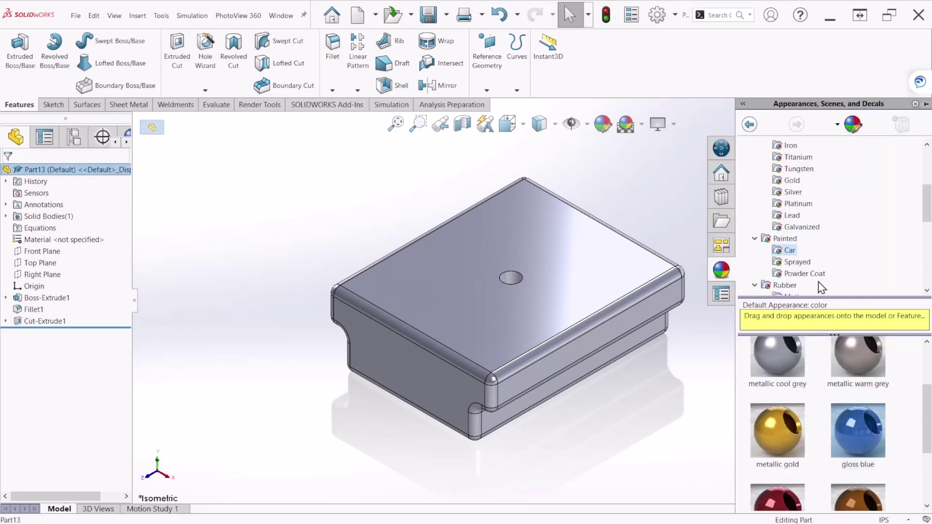
scroll(808, 241, down, 5)
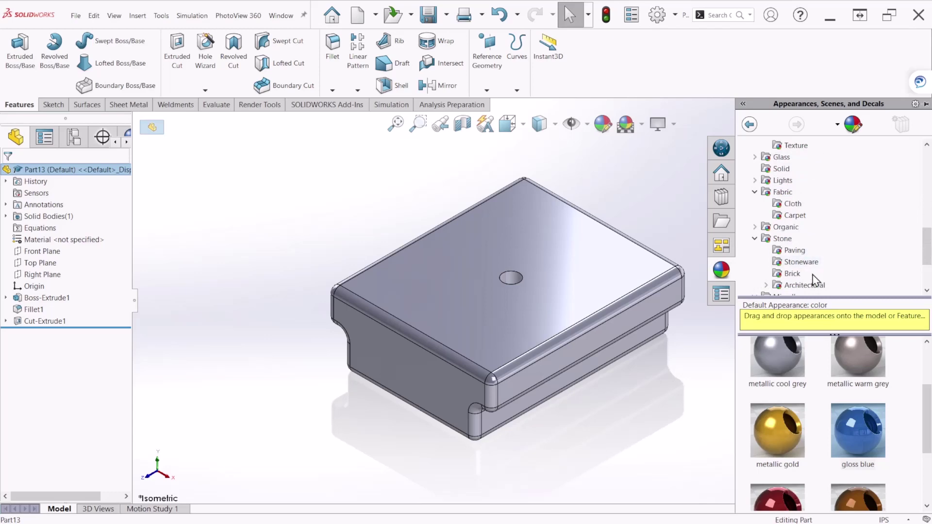
- Browse the appearance library and apply the solid Yellow appearance to the whole block
click(794, 251)
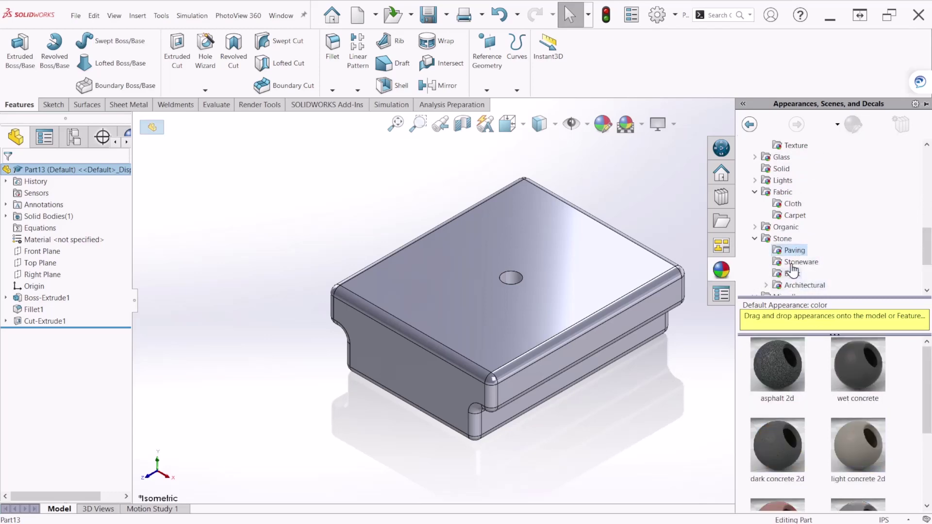
scroll(787, 216, up, 2)
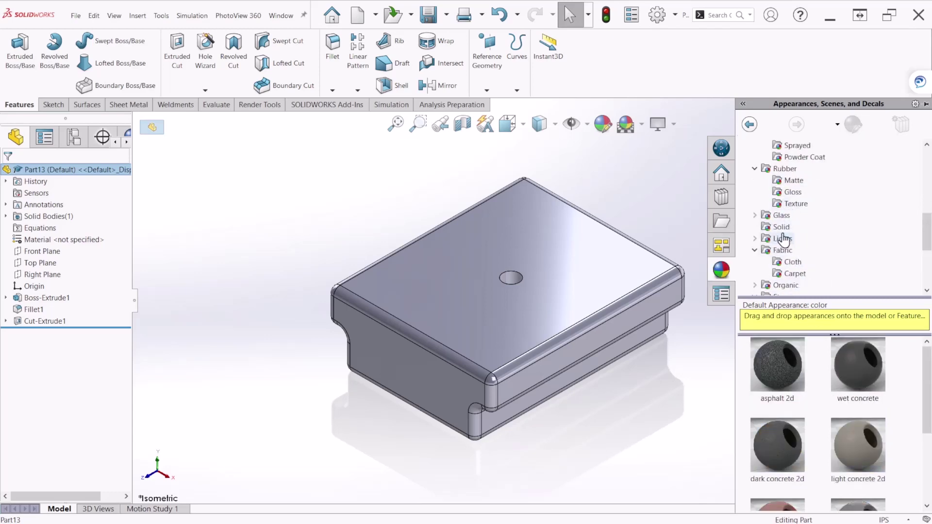
click(781, 228)
double_click(853, 445)
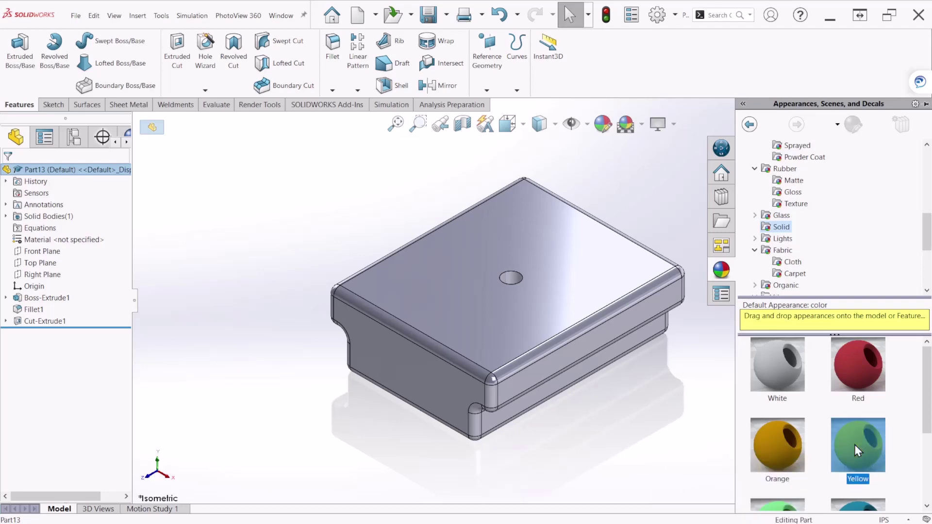
scroll(528, 388, up, 2)
scroll(590, 352, down, 2)
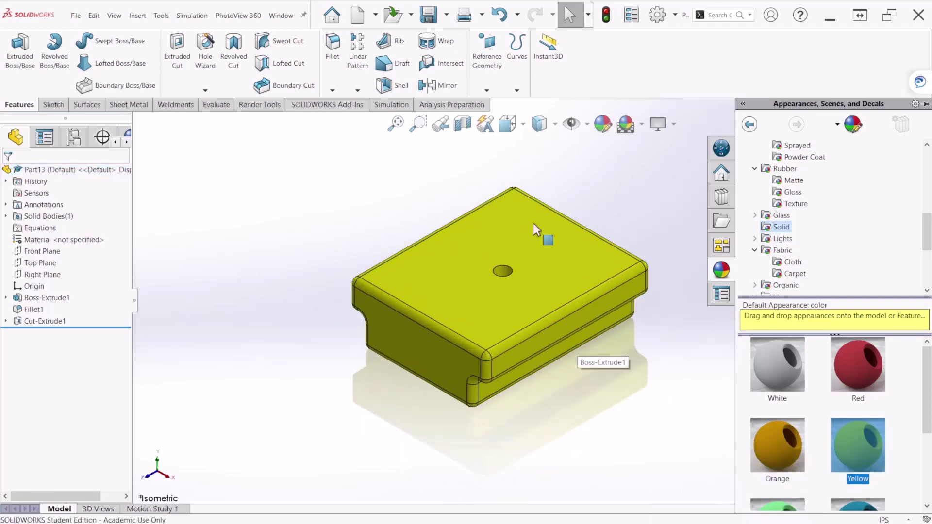
- Save the part in the Slider Crank folder as Moving Block 1
click(430, 19)
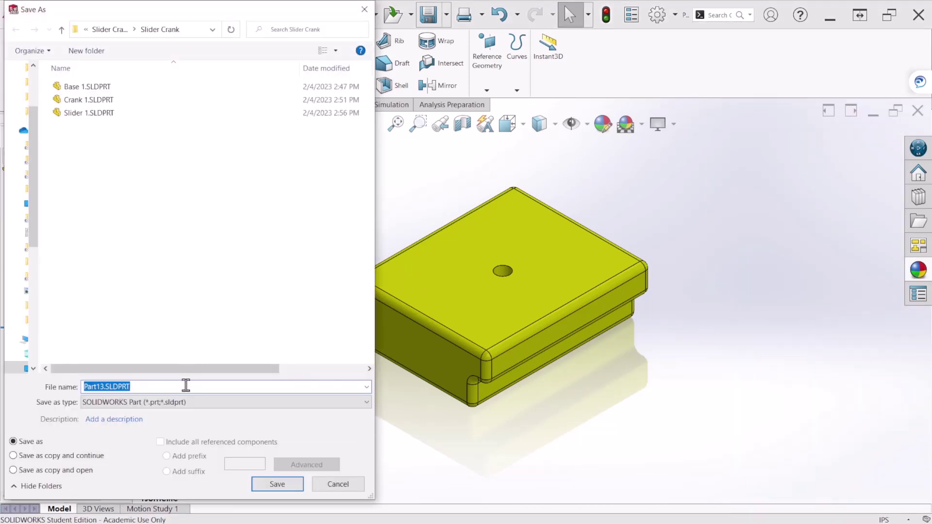
text(Moving Block 1)
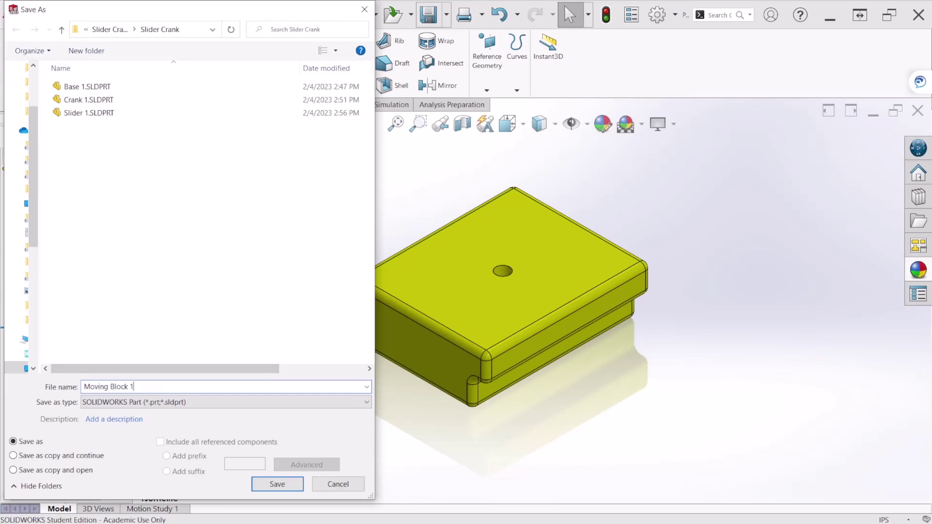
key(Return)
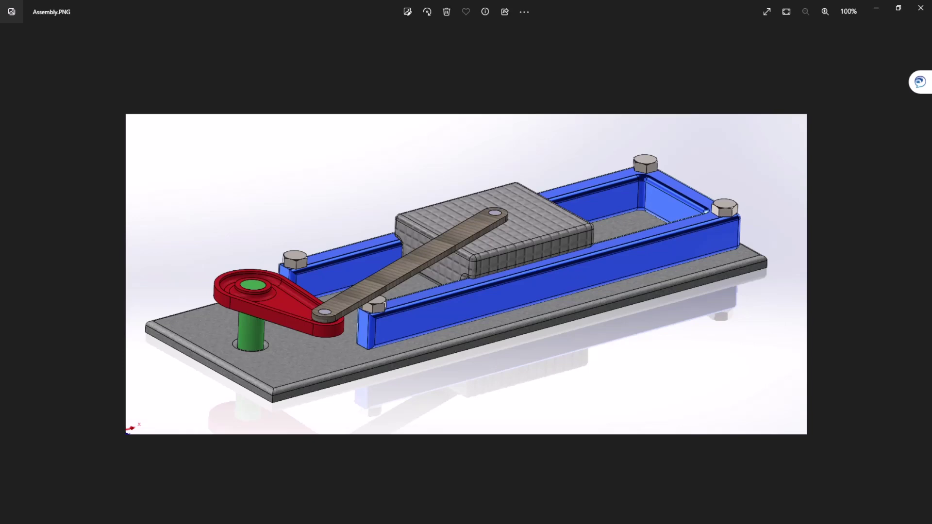
- Examine the link's dimensions in the reference image Link.PNG, compare with the assembly image, and return to SOLIDWORKS
key(Right)
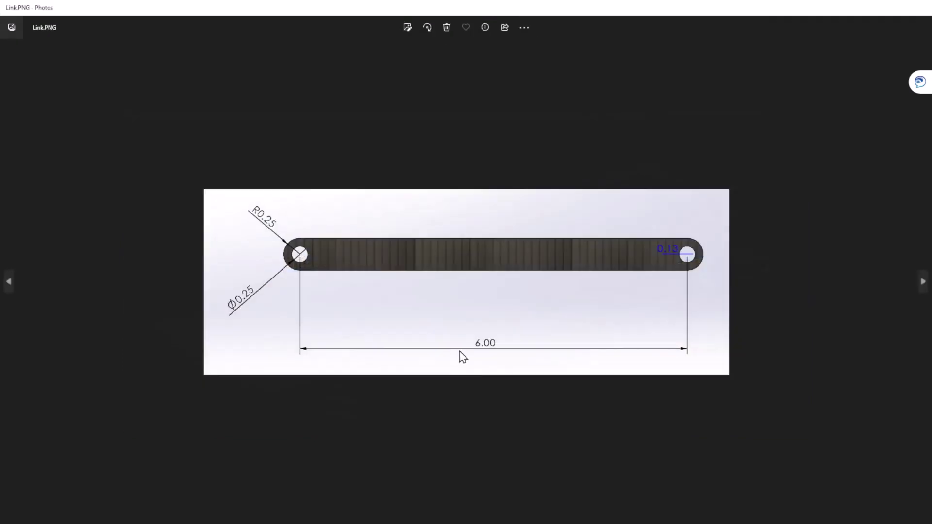
scroll(393, 298, up, 2)
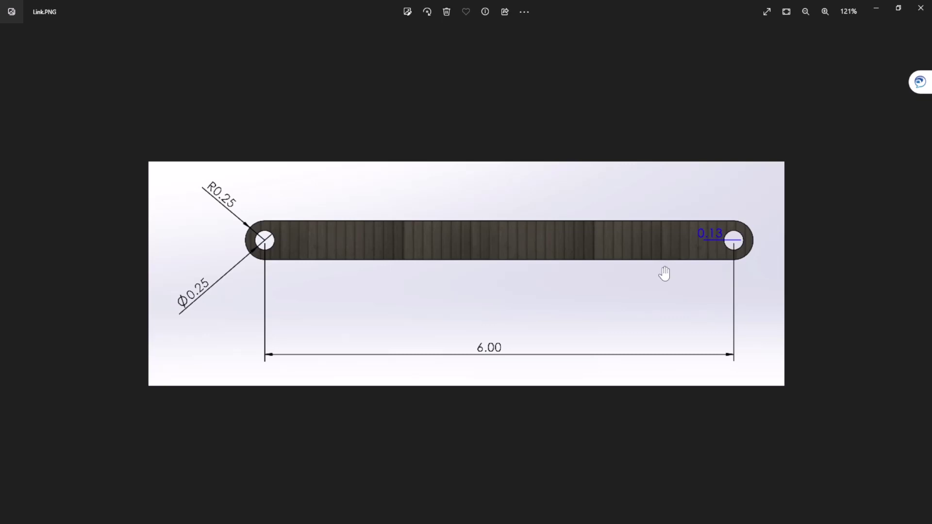
scroll(562, 282, up, 2)
scroll(562, 282, down, 1)
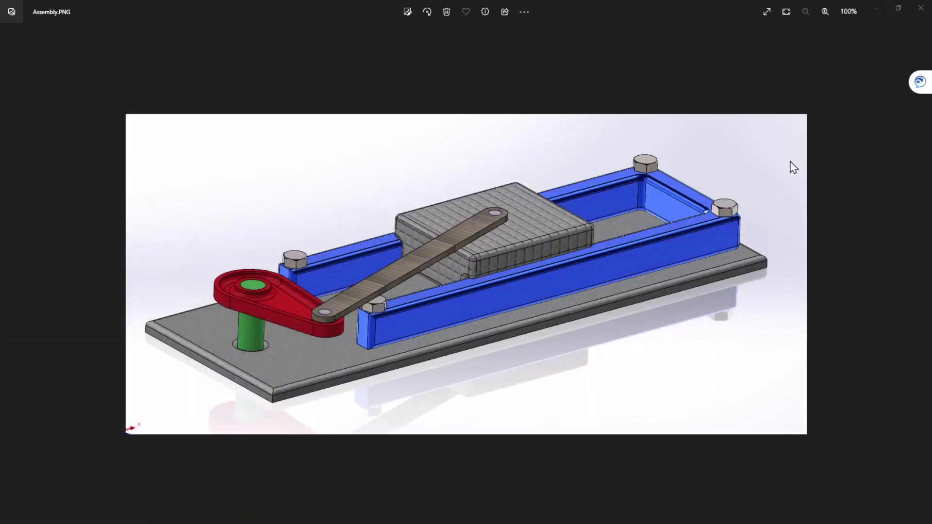
click(875, 9)
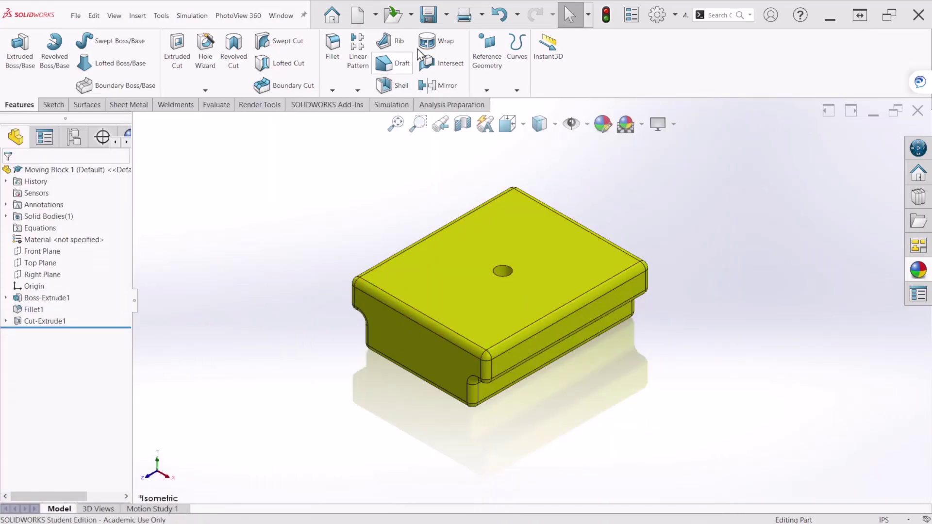
- Create a new part document and start a sketch on the Top Plane
click(361, 18)
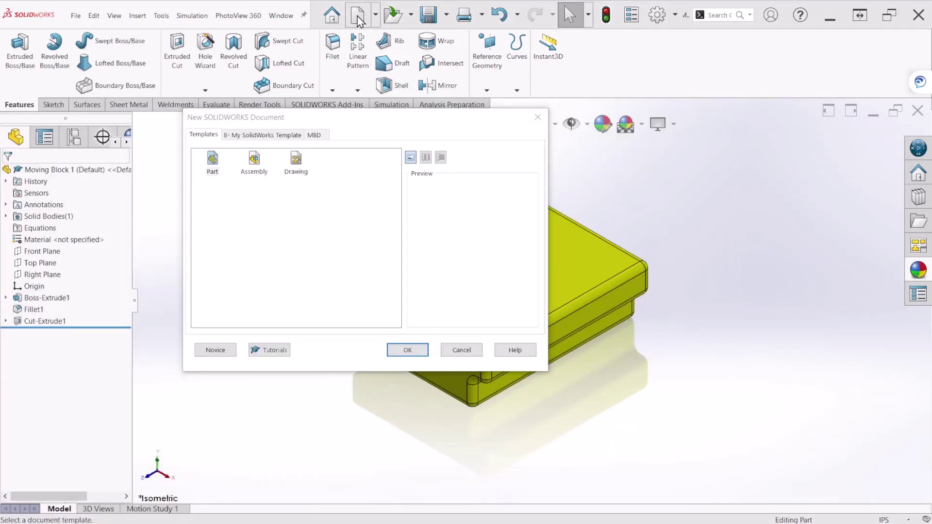
double_click(213, 165)
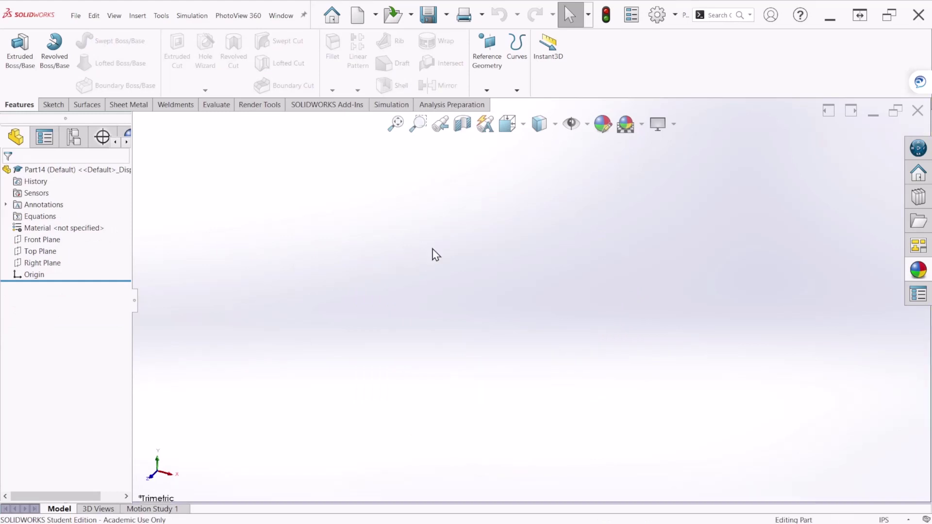
click(50, 254)
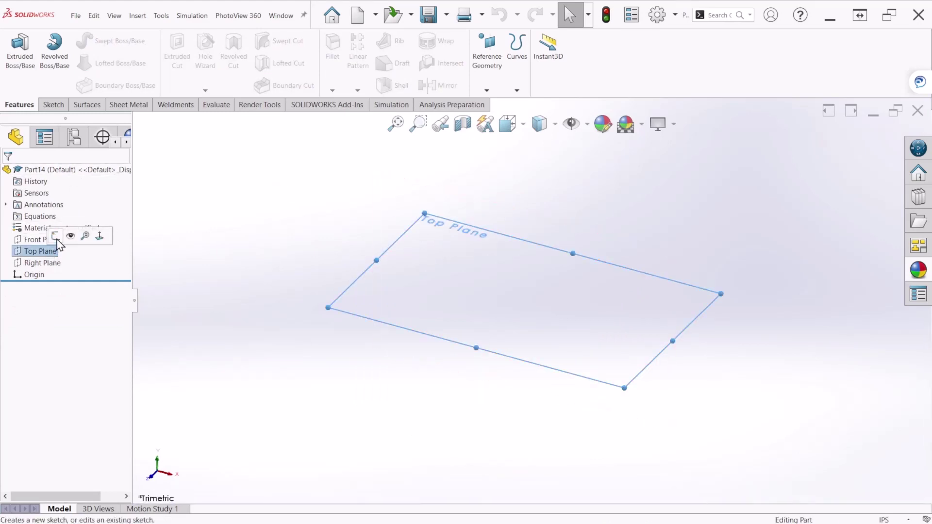
click(55, 237)
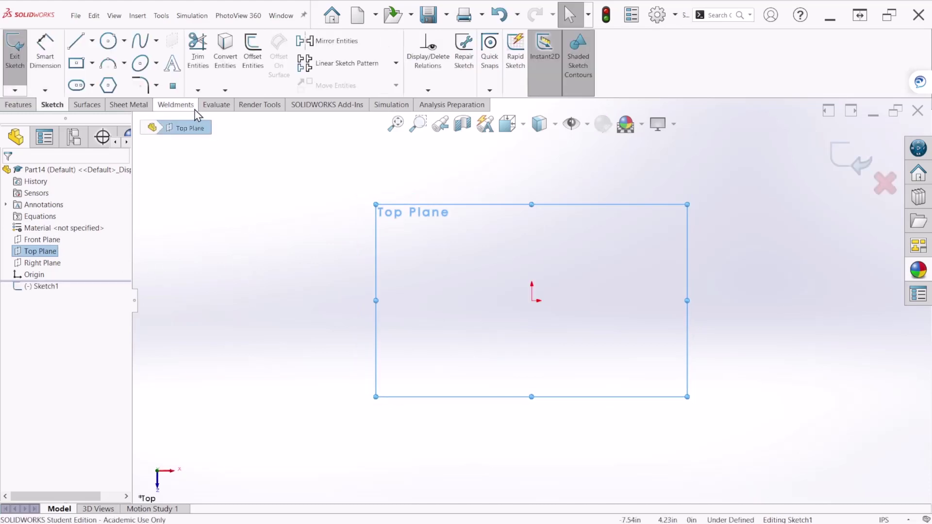
- Sketch a horizontal centerpoint straight slot centred on the origin, about 10.97 in between arc centres and about 1.02 in wide
click(92, 86)
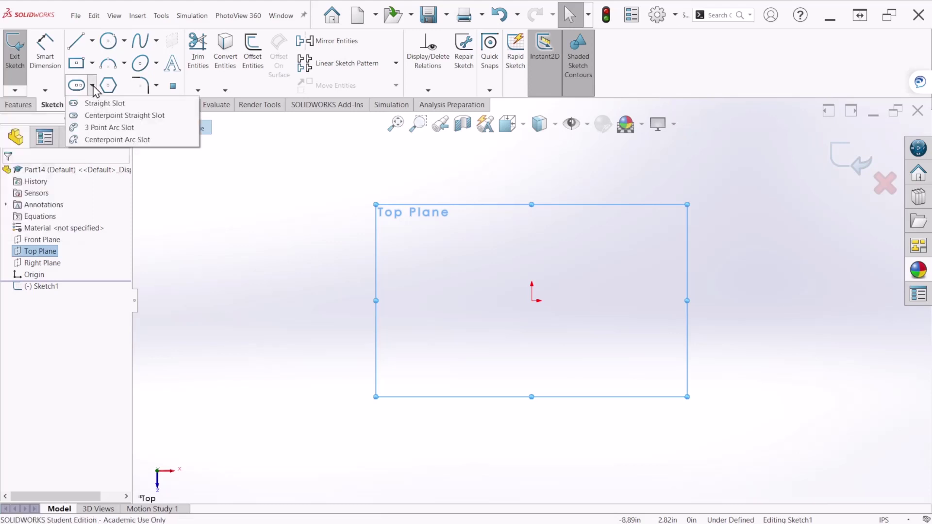
click(152, 116)
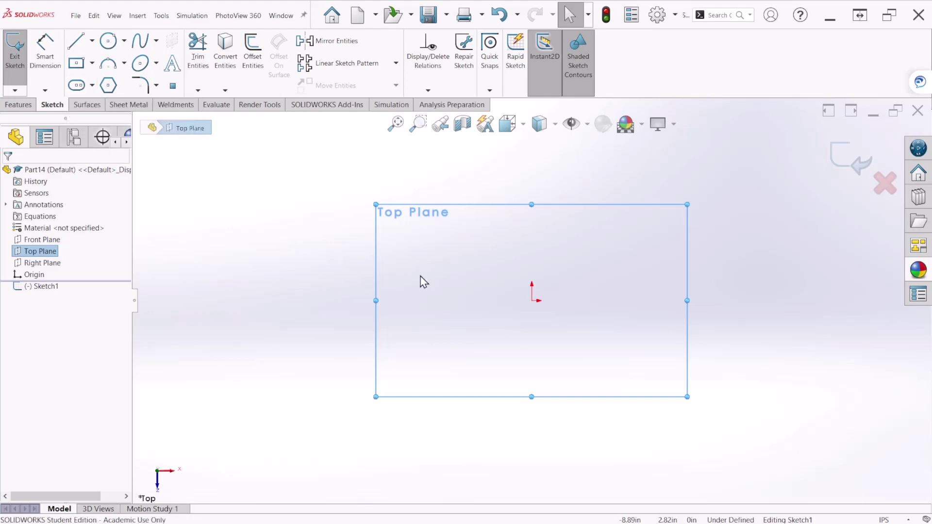
click(531, 300)
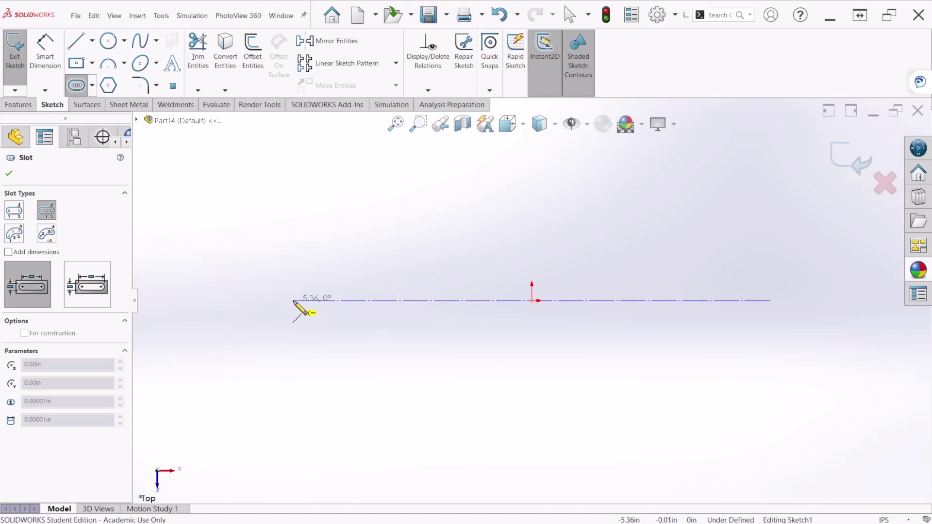
click(288, 301)
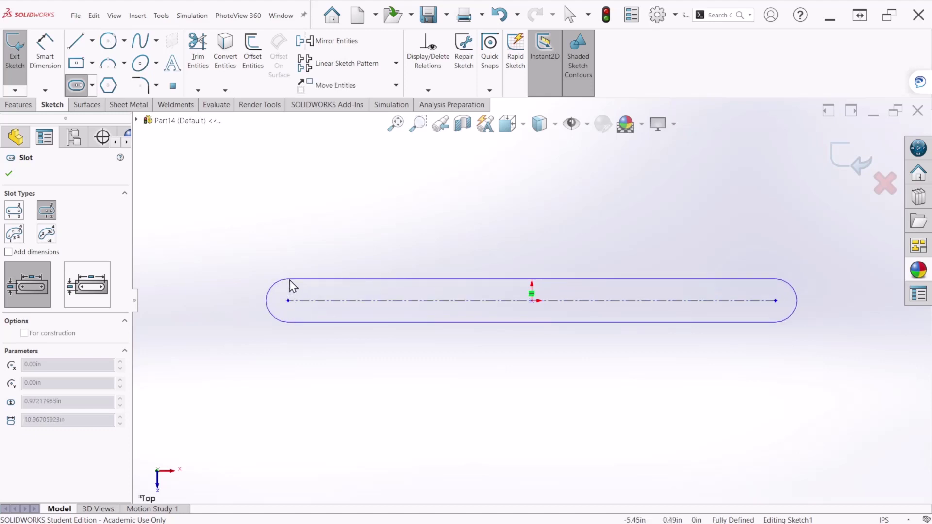
click(296, 285)
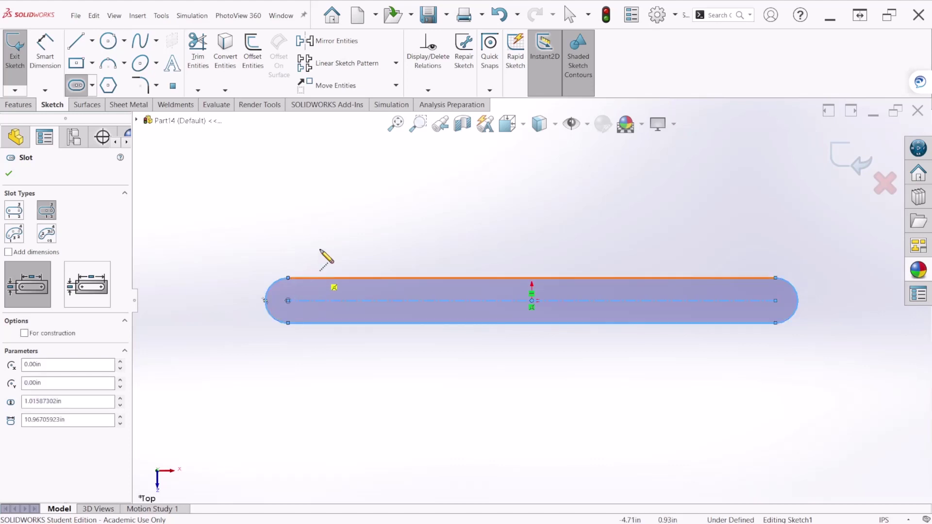
- Dimension the slot to 6 in between its arc centres and give its rounded ends a 0.25 in radius
click(45, 44)
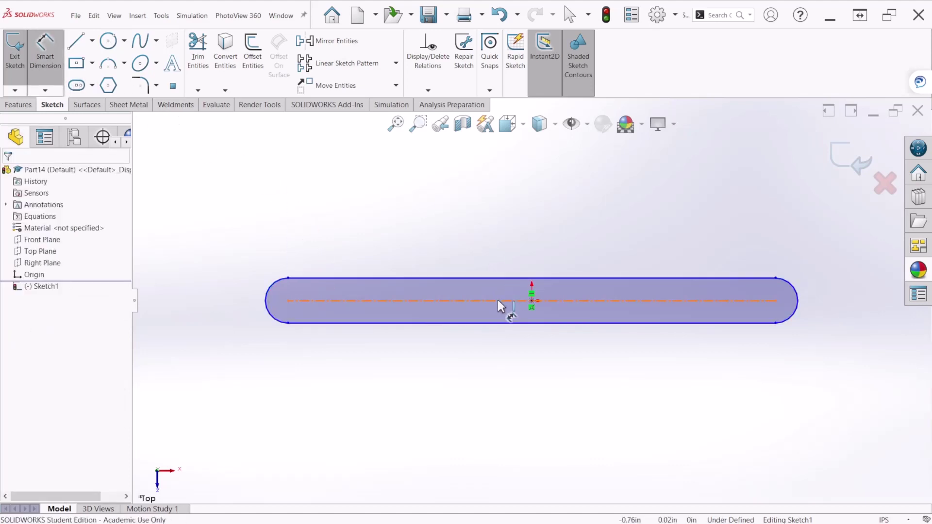
click(509, 278)
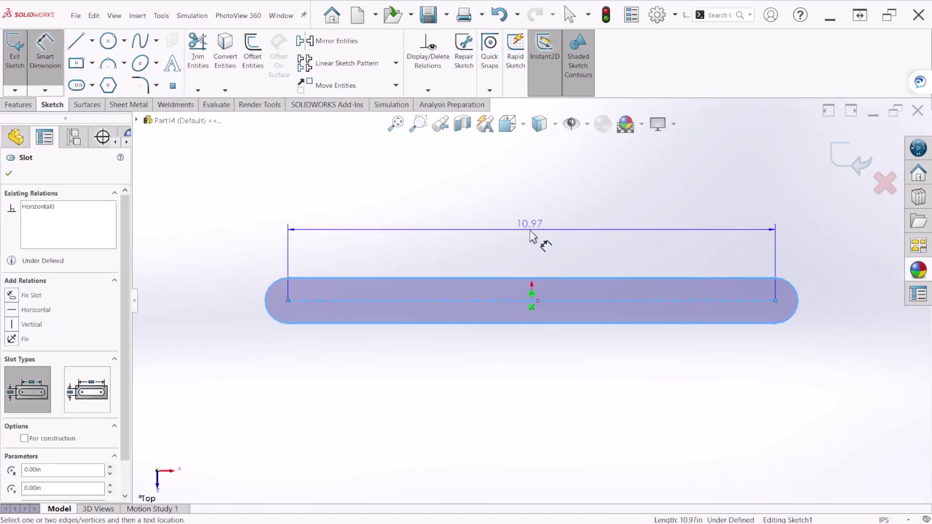
click(535, 237)
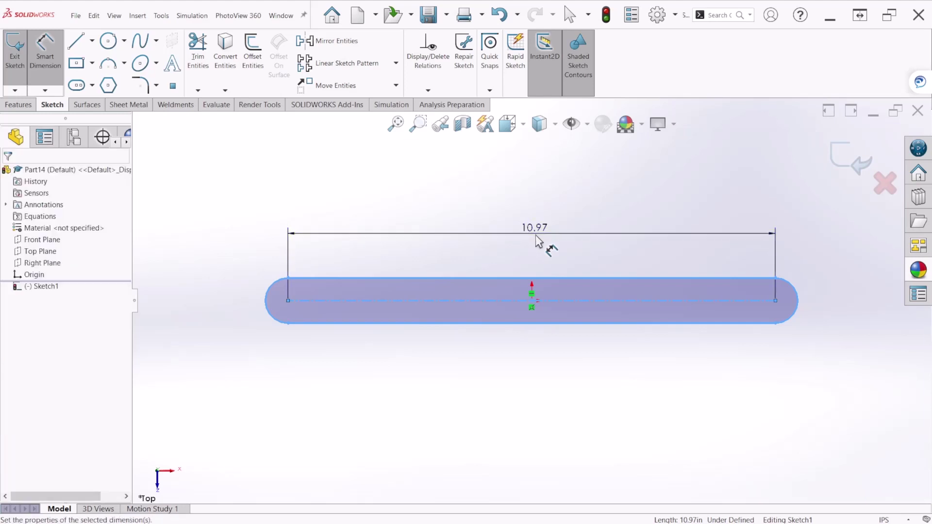
text(6)
key(Return)
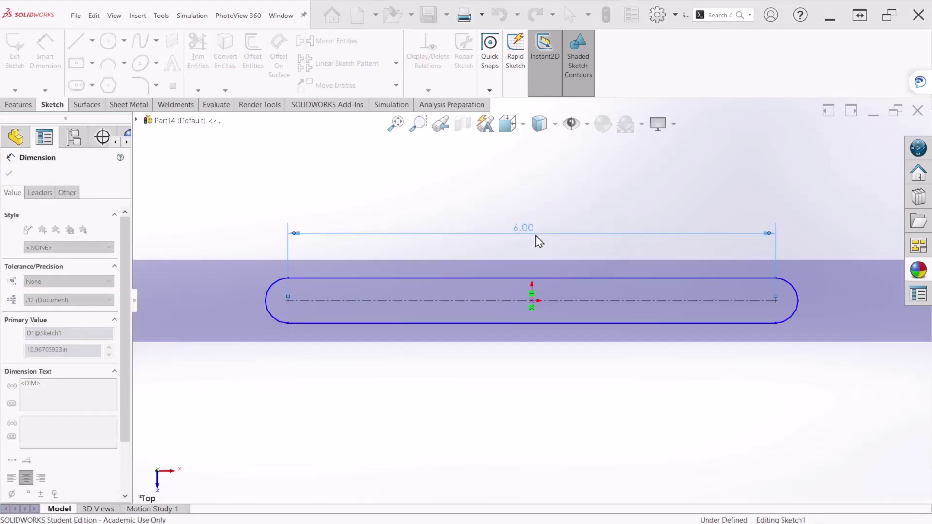
click(268, 285)
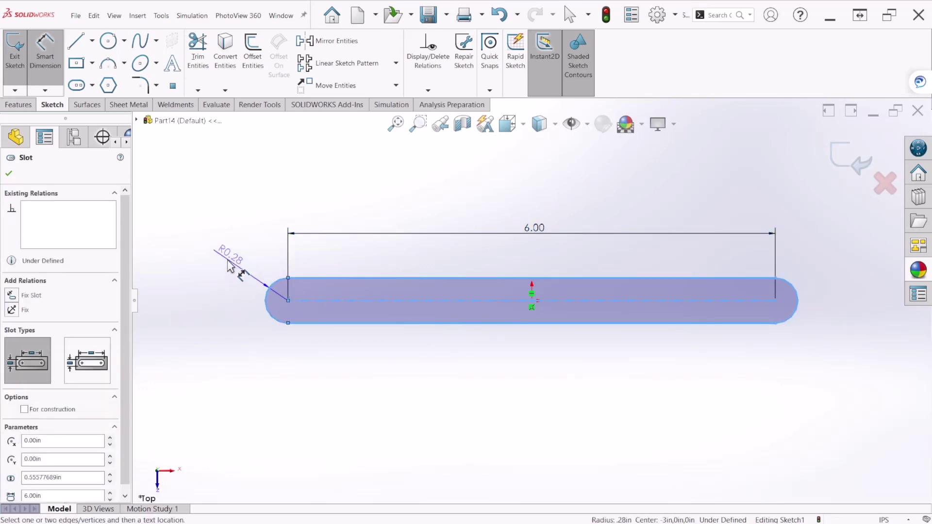
click(229, 264)
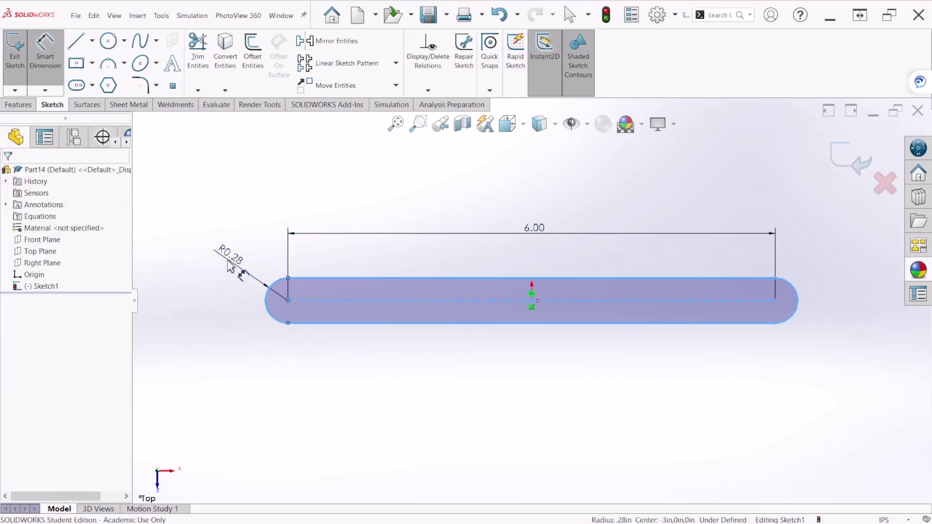
text(0.25)
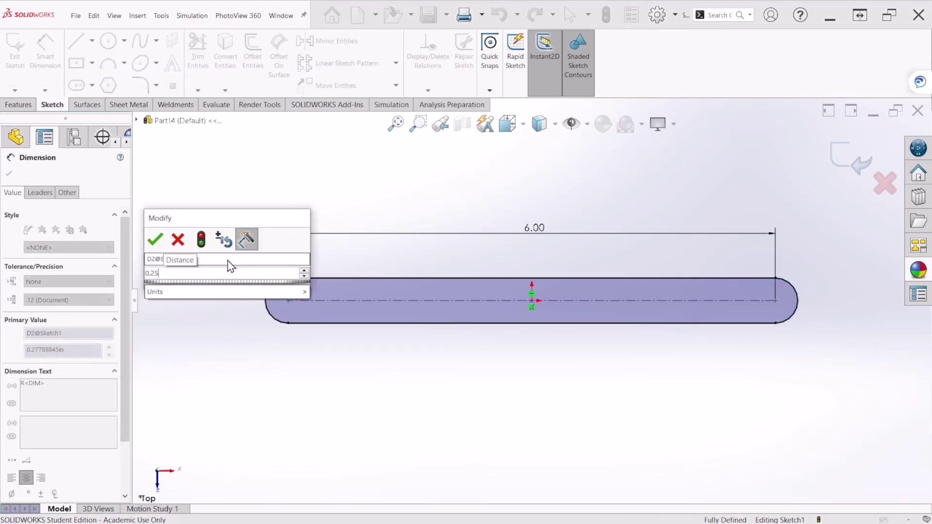
key(Return)
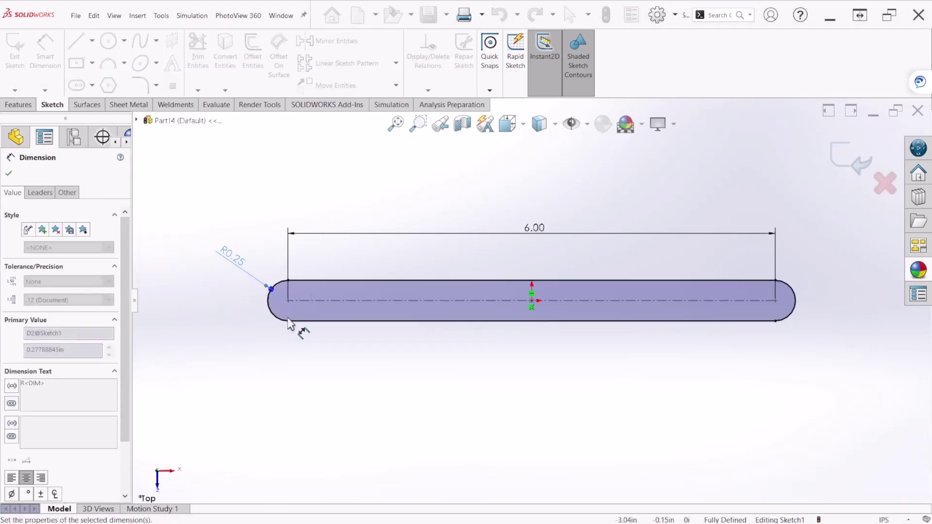
- Sketch a circle on each of the slot's two arc centres, the left one about 0.12 in in radius
click(108, 41)
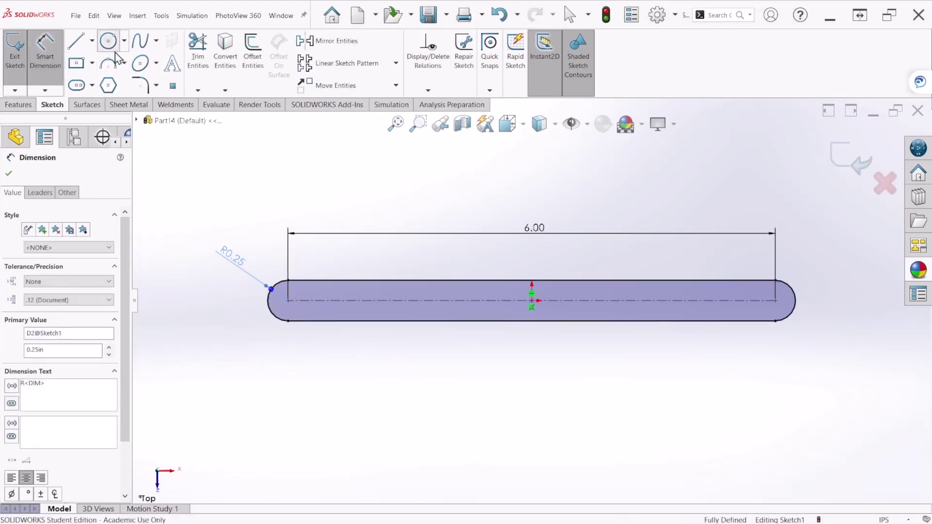
click(288, 301)
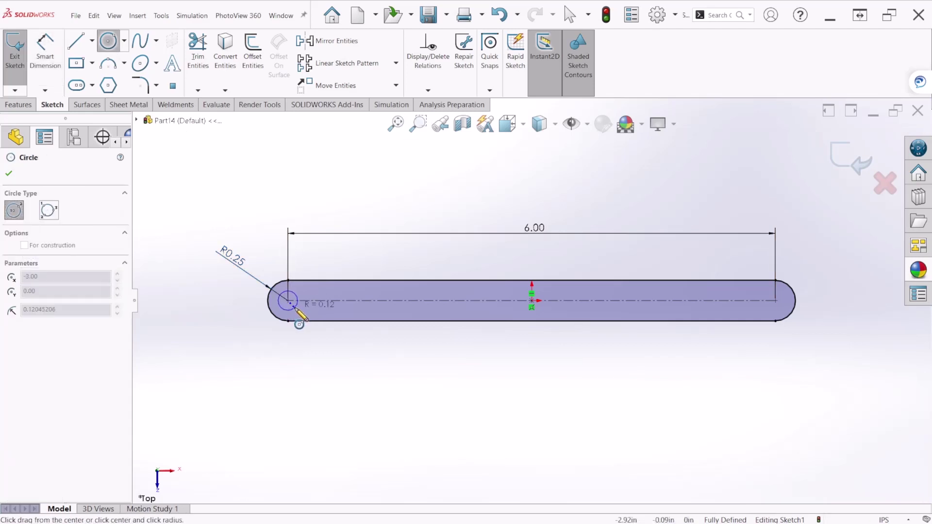
click(296, 305)
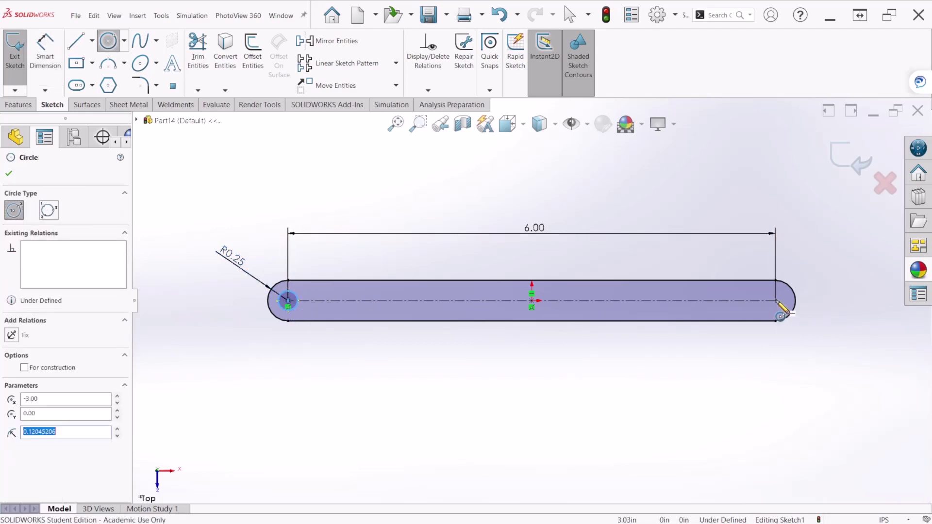
click(775, 301)
click(784, 305)
key(Escape)
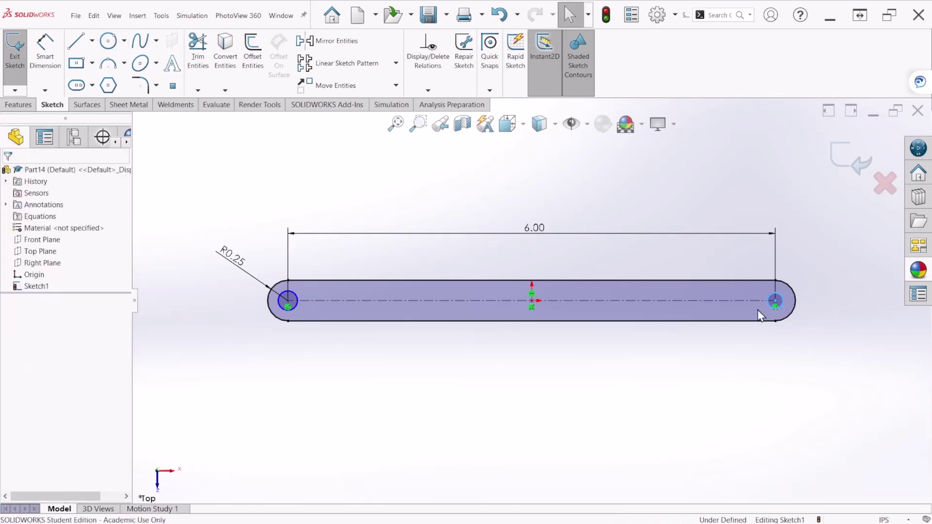
- Dimension the circle at the slot's left end to a diameter of 0.25 in
key(d)
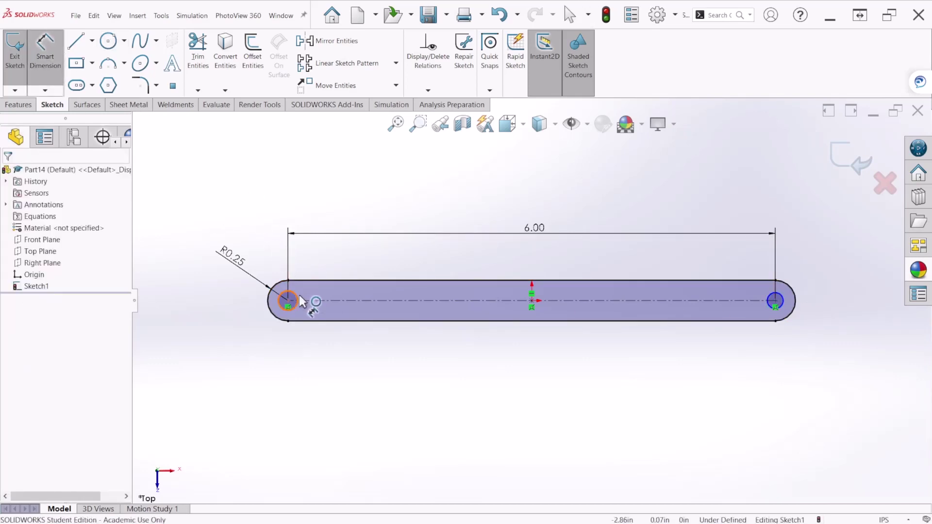
click(296, 299)
click(327, 271)
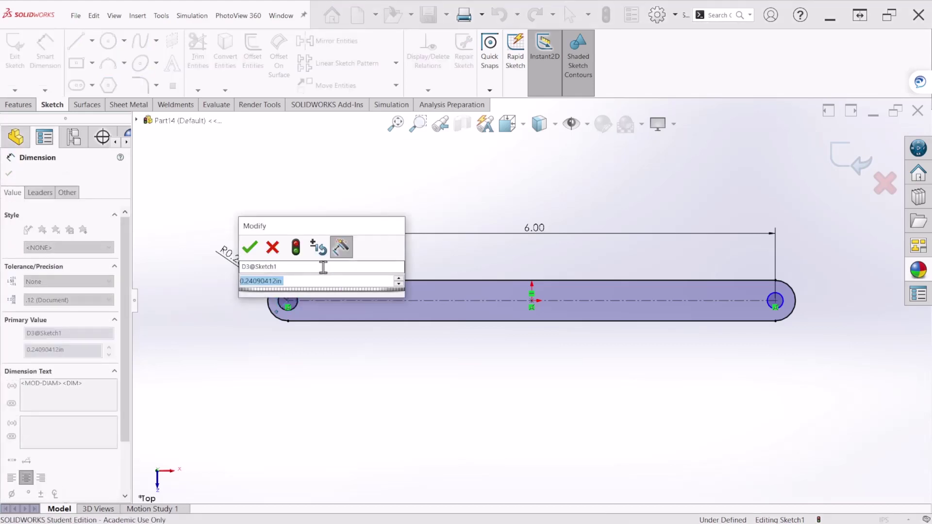
text(0.25)
key(Return)
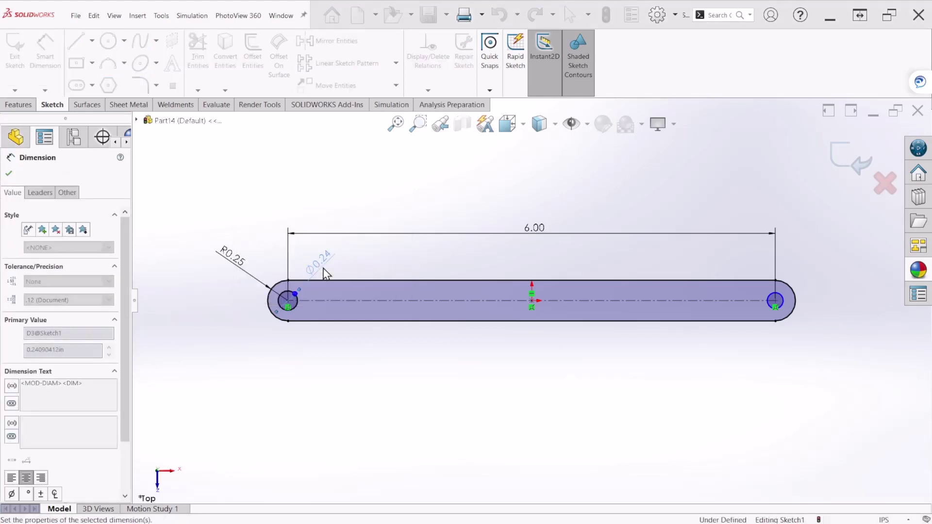
- Make the circle at the slot's right end equal to the 0.25 in circle at the left end and close the sketch
key(Escape)
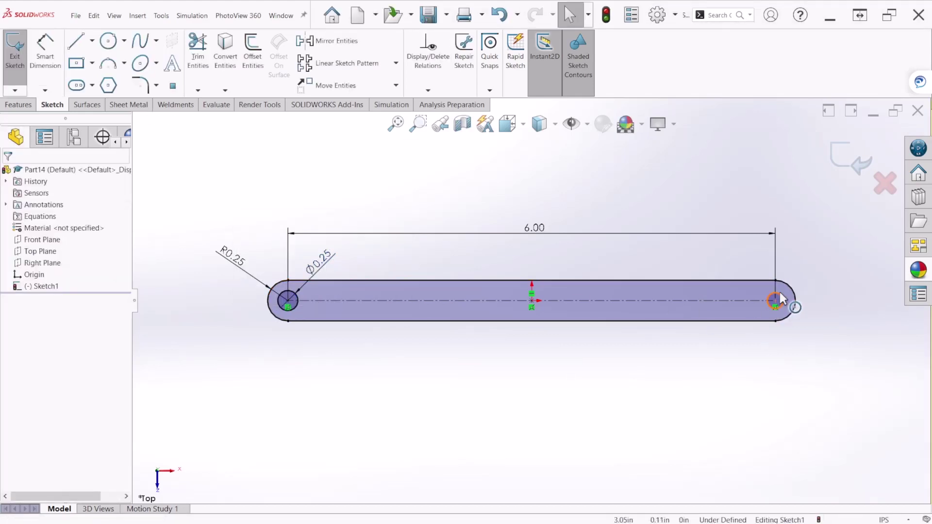
click(781, 301)
click(297, 301)
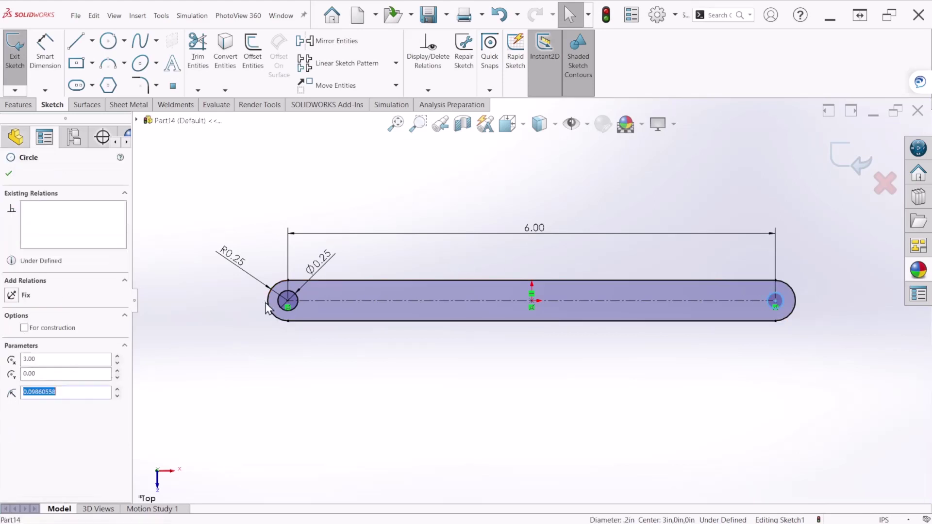
ctrl+click(296, 298)
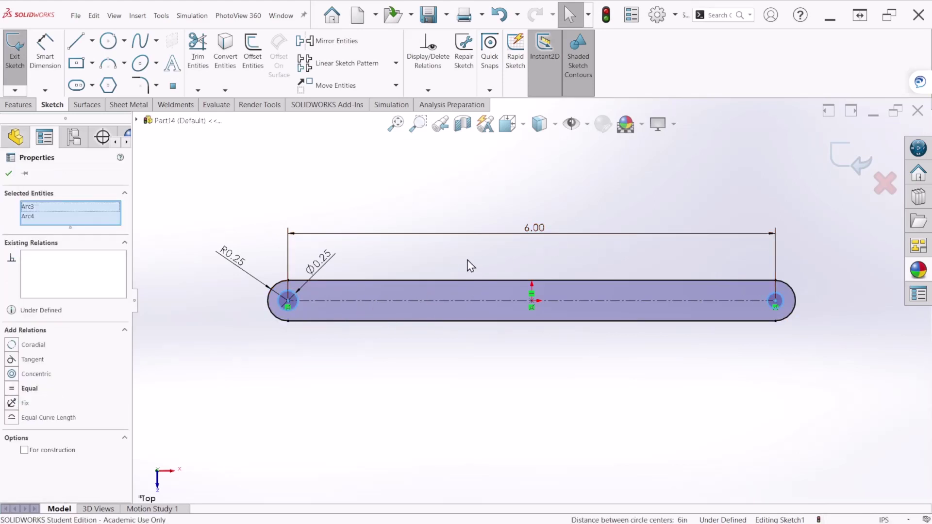
click(13, 391)
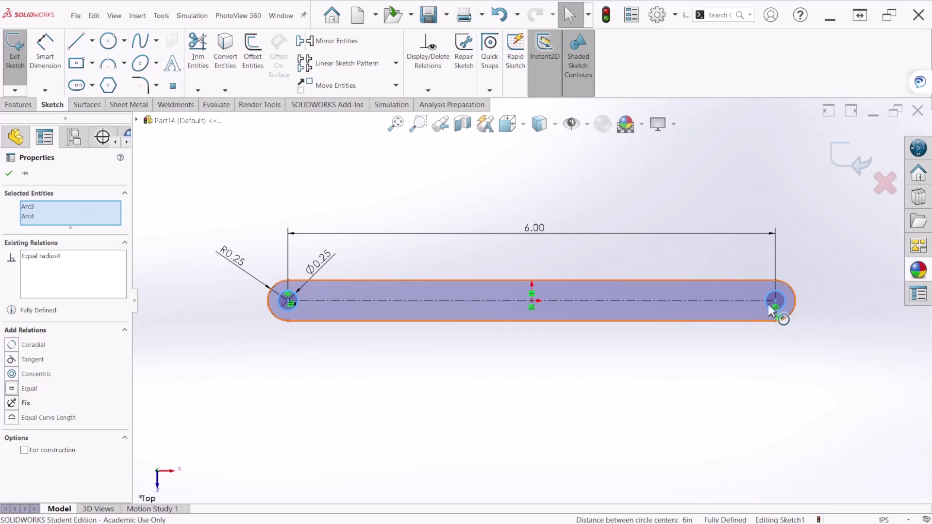
click(848, 175)
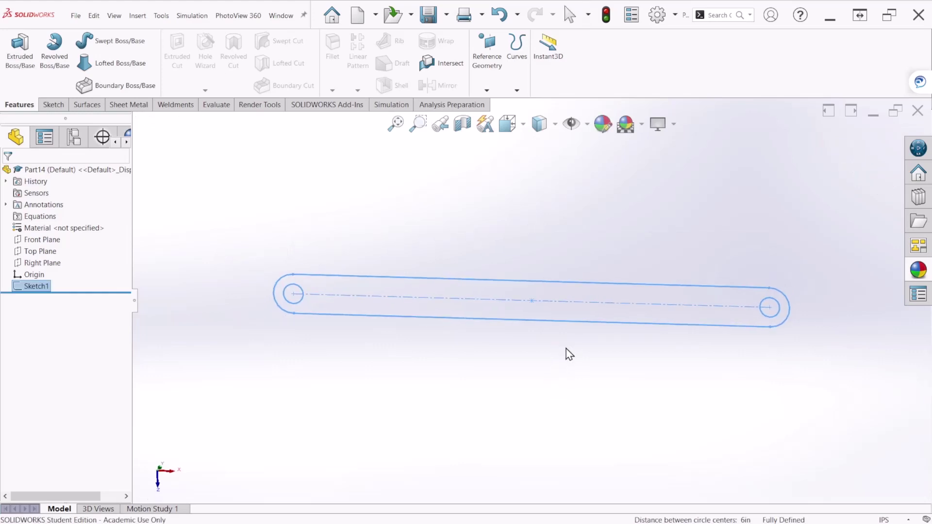
- Extrude the link profile 0.125 in with the Mid Plane end condition
key(ctrl+7)
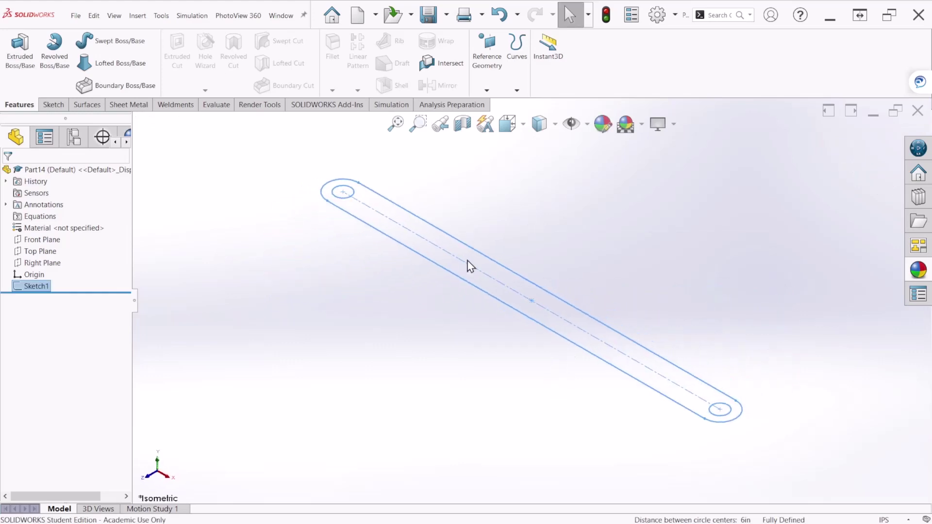
click(20, 62)
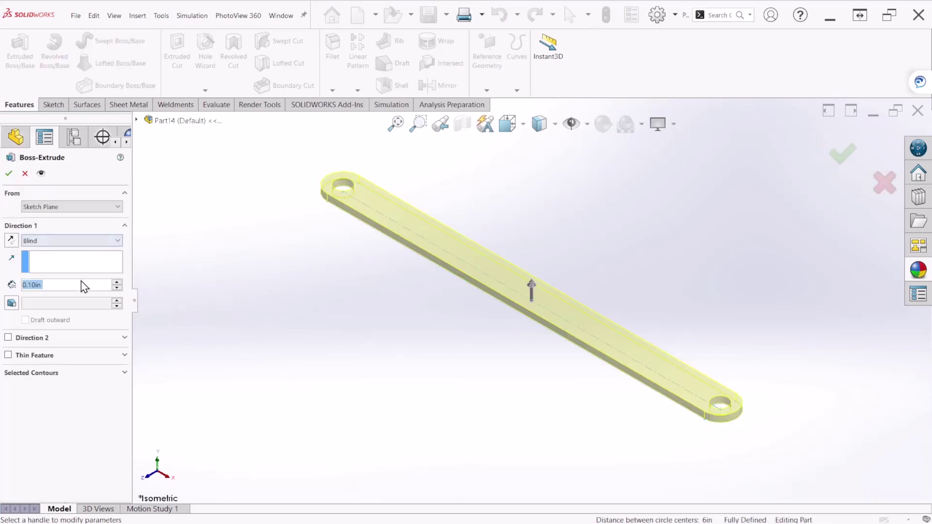
text(.)
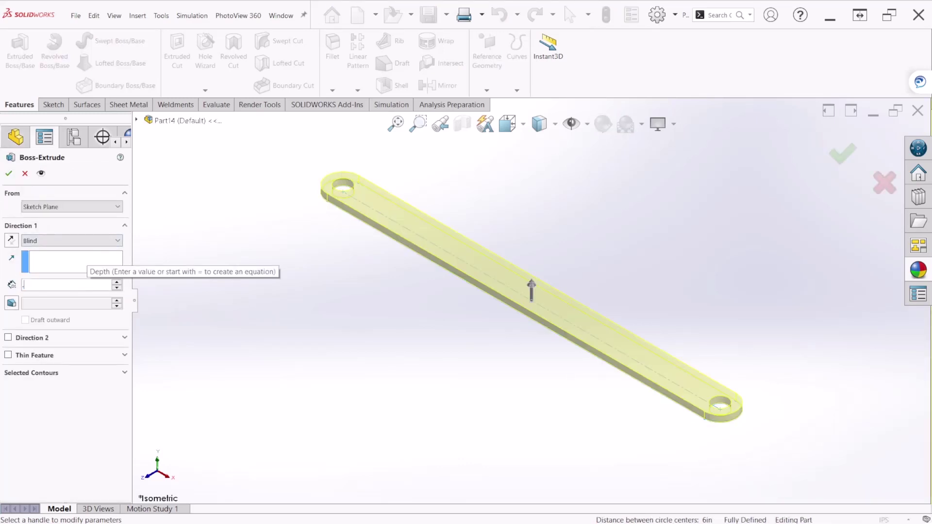
text(125)
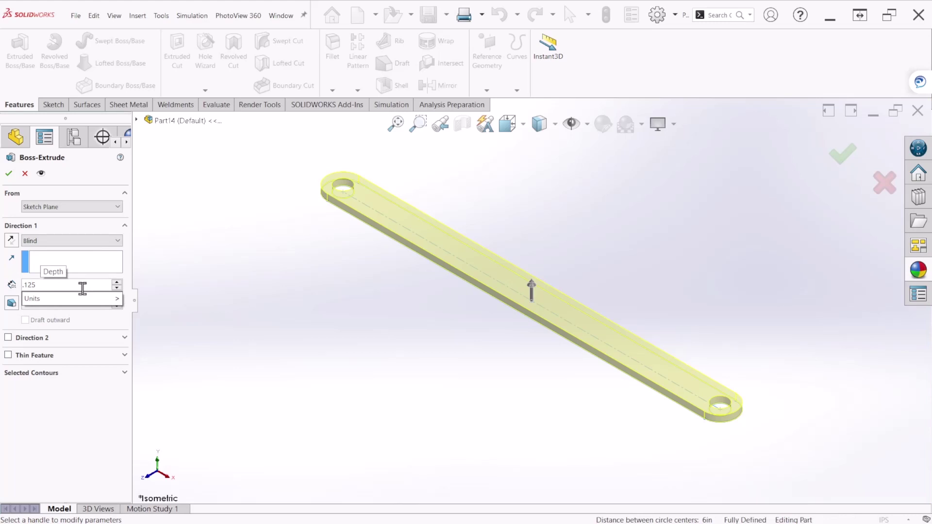
key(Return)
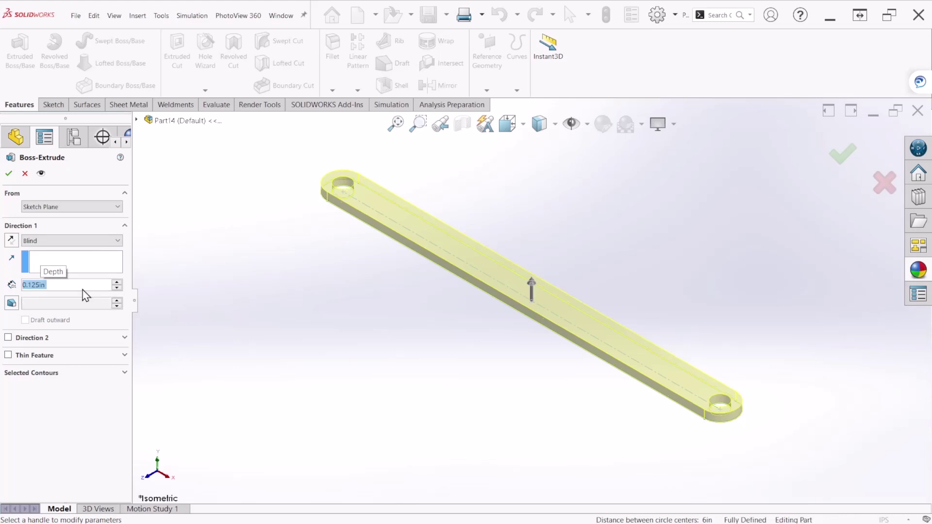
click(76, 241)
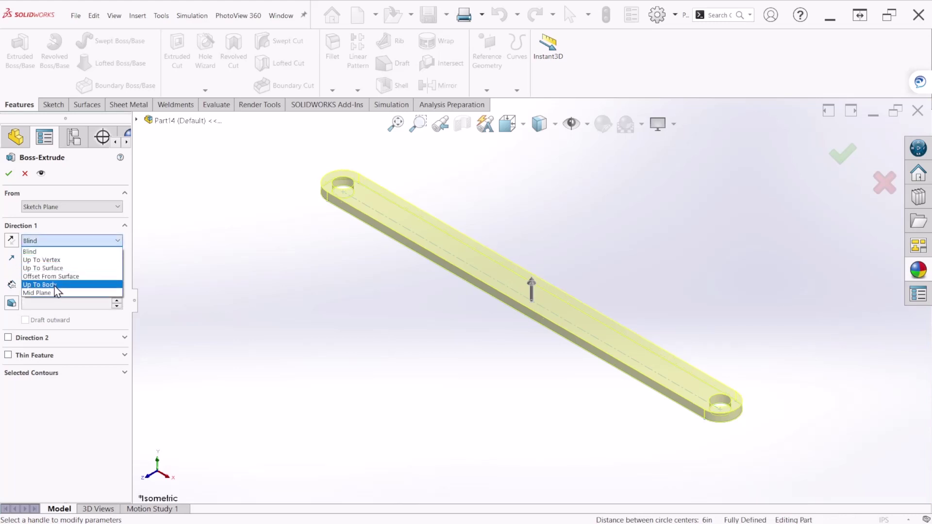
click(48, 293)
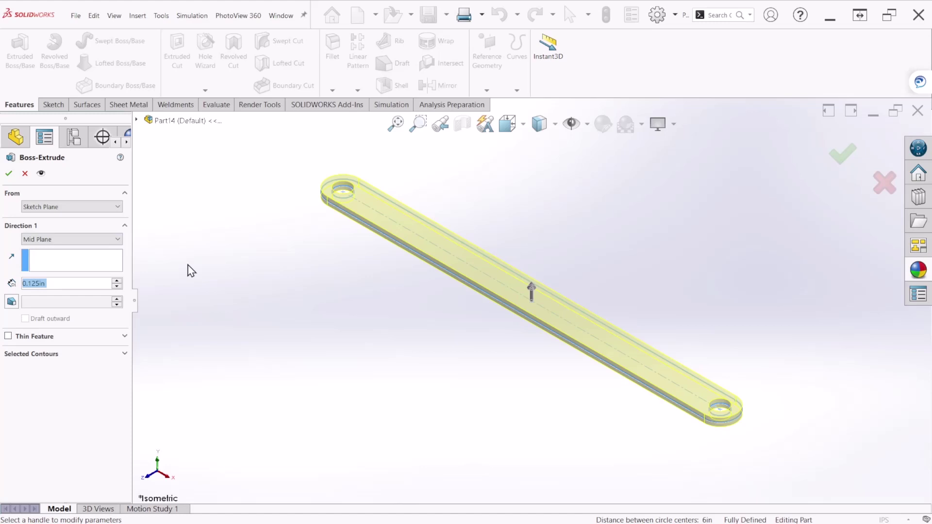
click(837, 161)
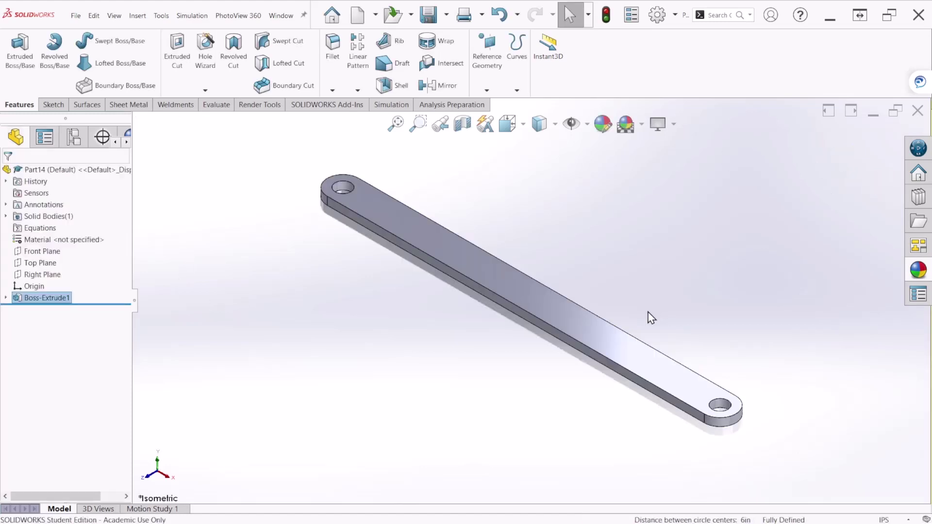
- Apply the solid Green appearance to the whole link part
mouse_move(597, 329)
middle_down()
mouse_move(621, 289)
mouse_move(617, 318)
mouse_move(594, 330)
middle_up()
click(88, 170)
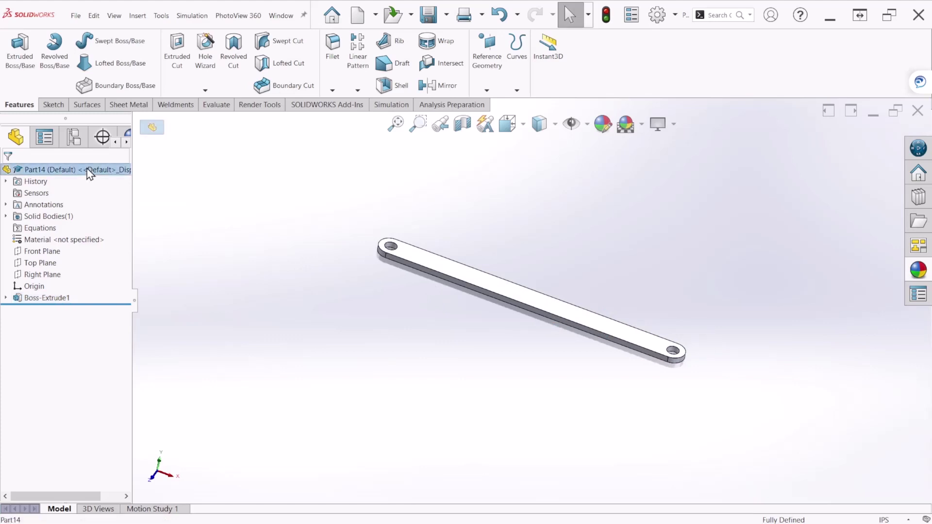
click(912, 273)
scroll(829, 397, down, 2)
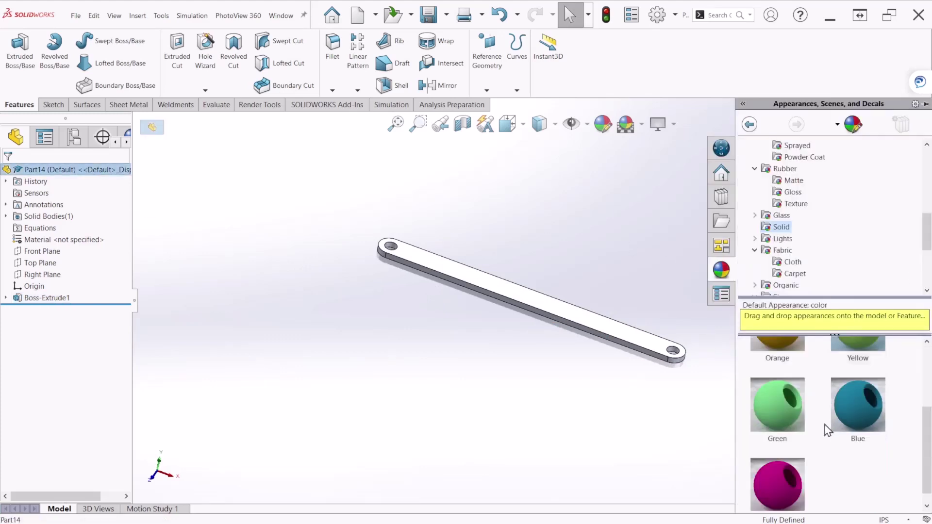
double_click(772, 405)
scroll(579, 389, up, 2)
scroll(660, 347, down, 2)
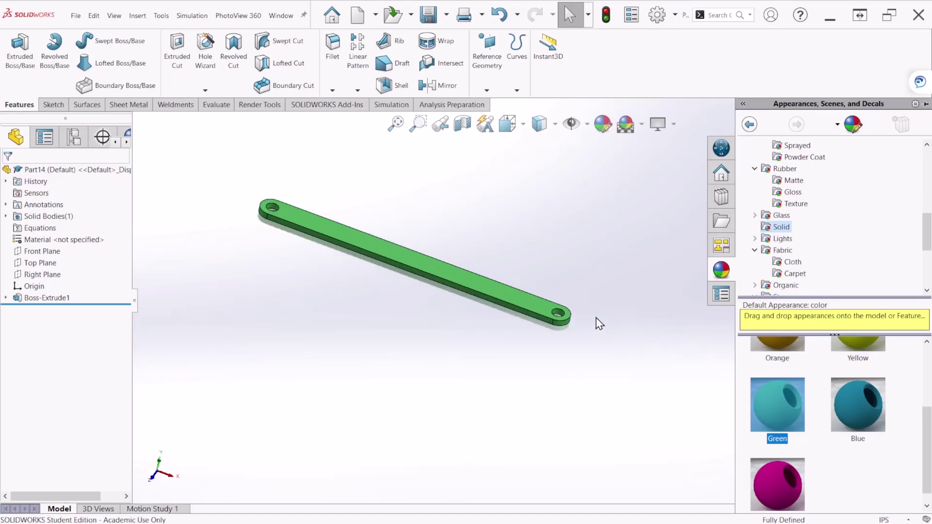
- Save the part as Link 1 in the Slider Crank folder
click(428, 14)
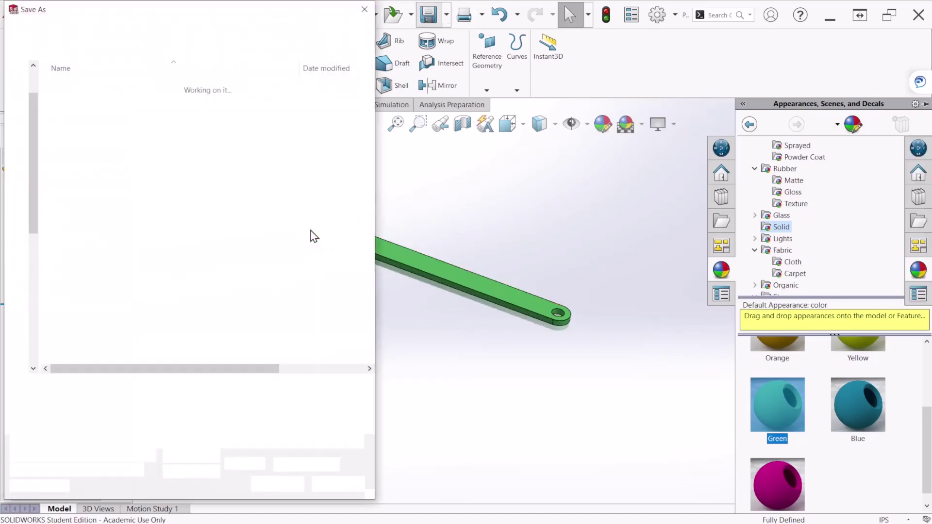
text(Link 1)
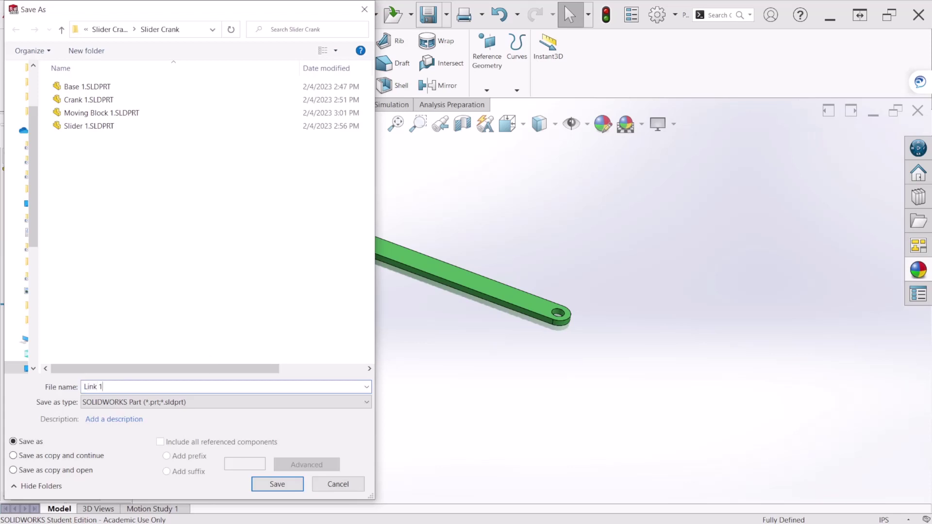
key(Return)
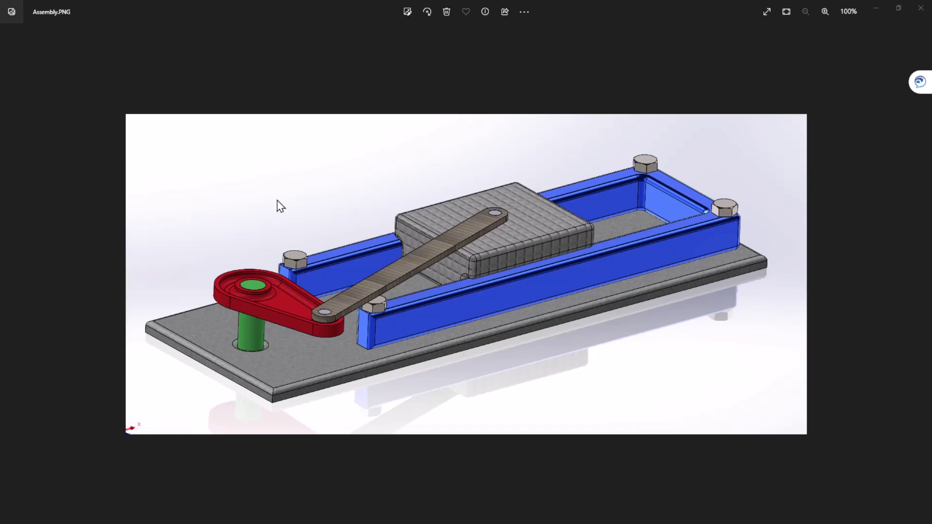
- Check the shaft's dimensions in the Shaft.PNG reference image, return to SOLIDWORKS and create a new part
key(Right)
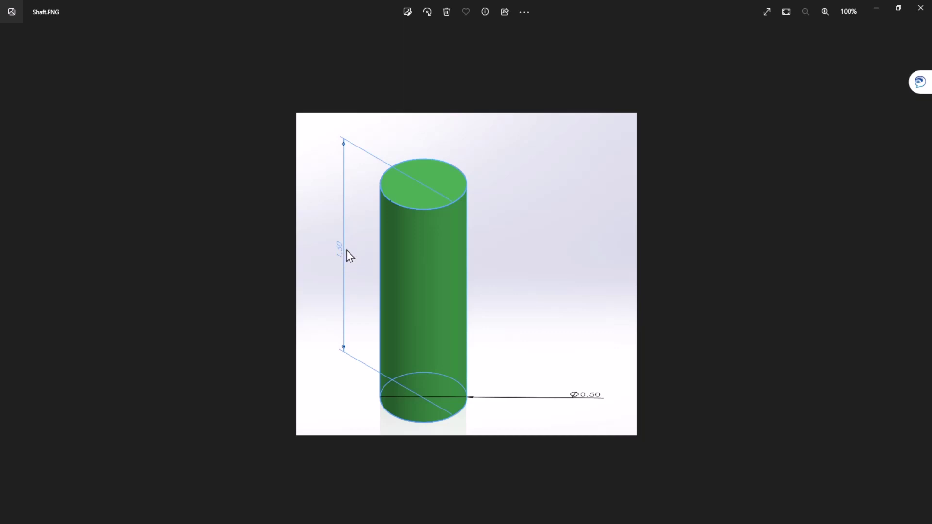
click(875, 8)
click(875, 9)
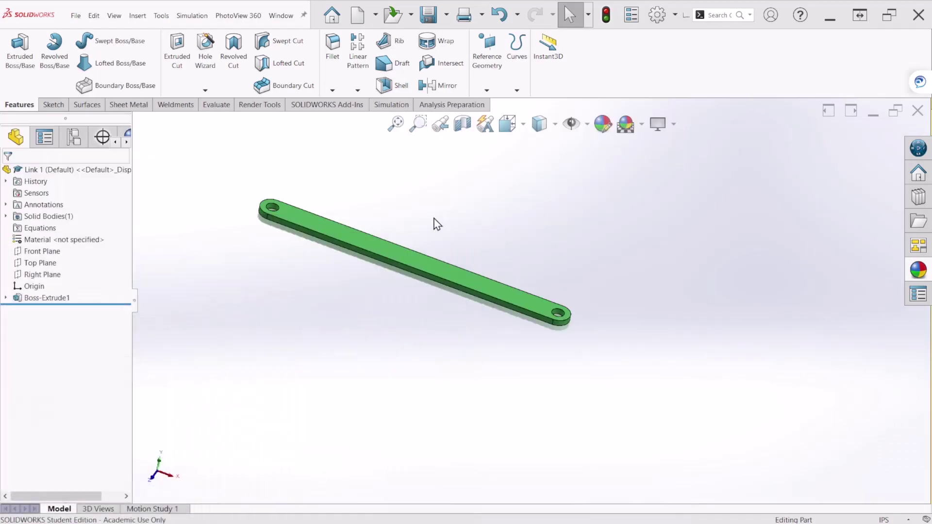
click(363, 18)
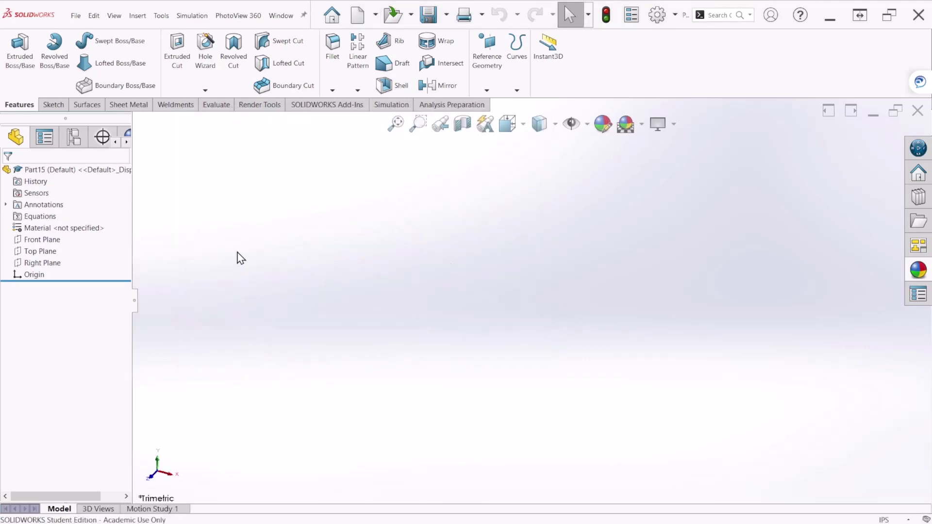
- Sketch a circle about 1.63 in in diameter on the Top Plane, centred on the origin
click(38, 252)
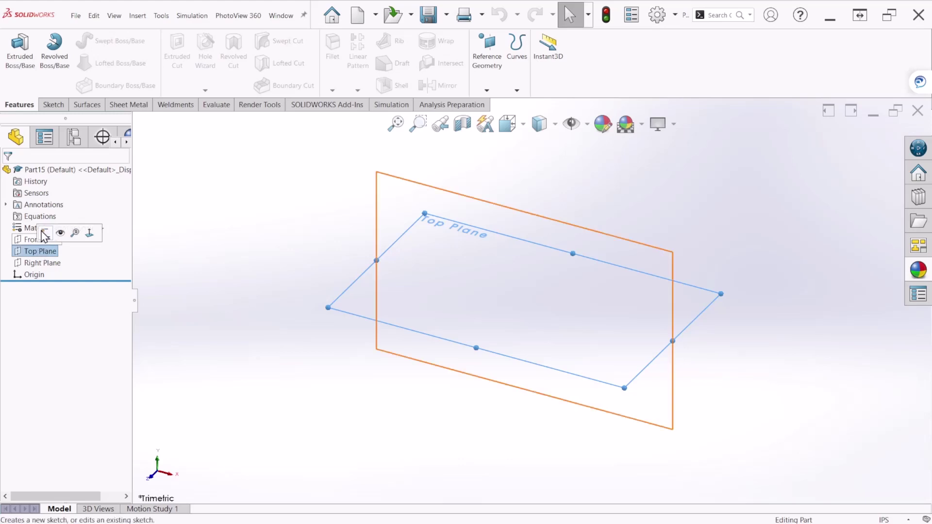
click(46, 233)
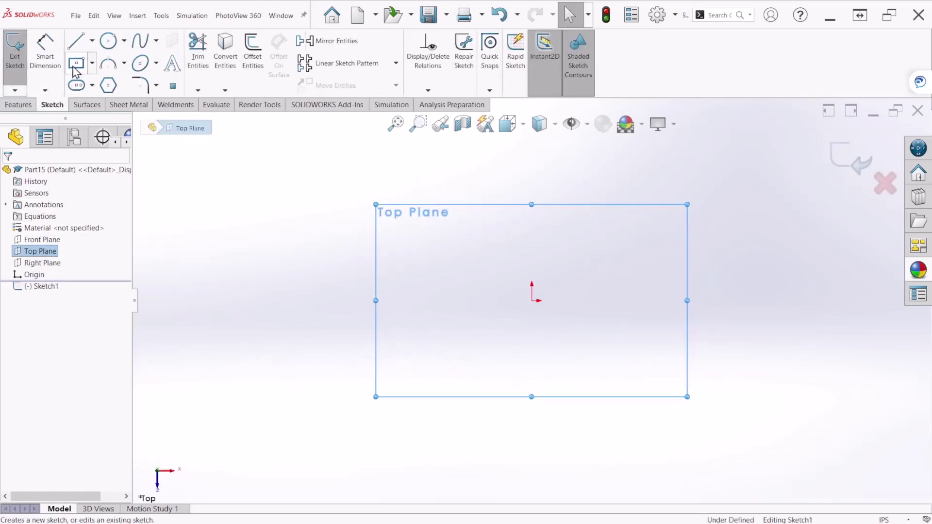
click(107, 41)
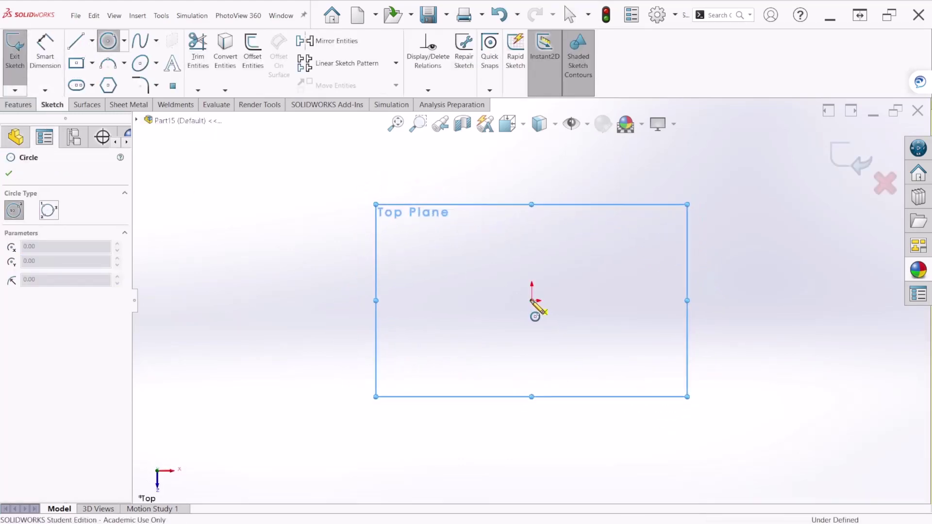
click(532, 300)
click(558, 326)
key(Escape)
- Dimension the circle to a diameter of 0.5 in and close the sketch
right_drag(678, 321, 631, 319)
click(556, 237)
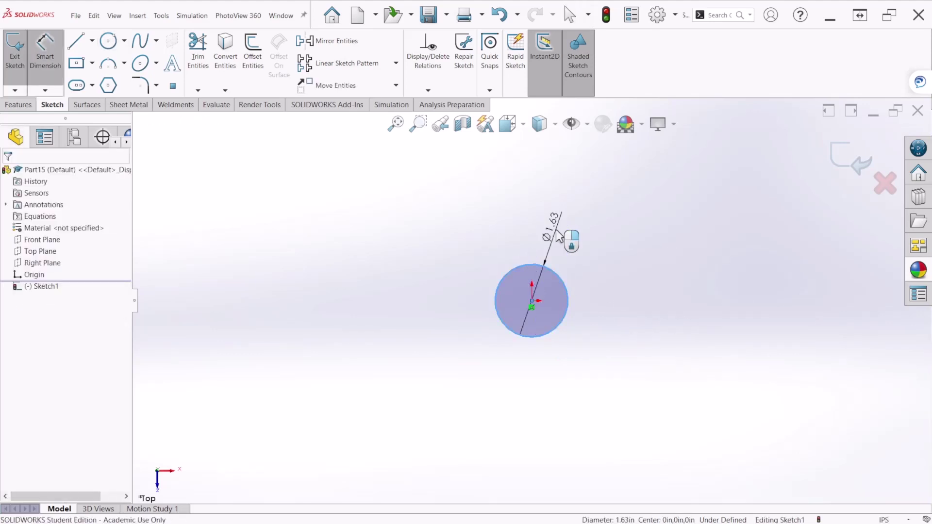
click(556, 237)
text(0.5)
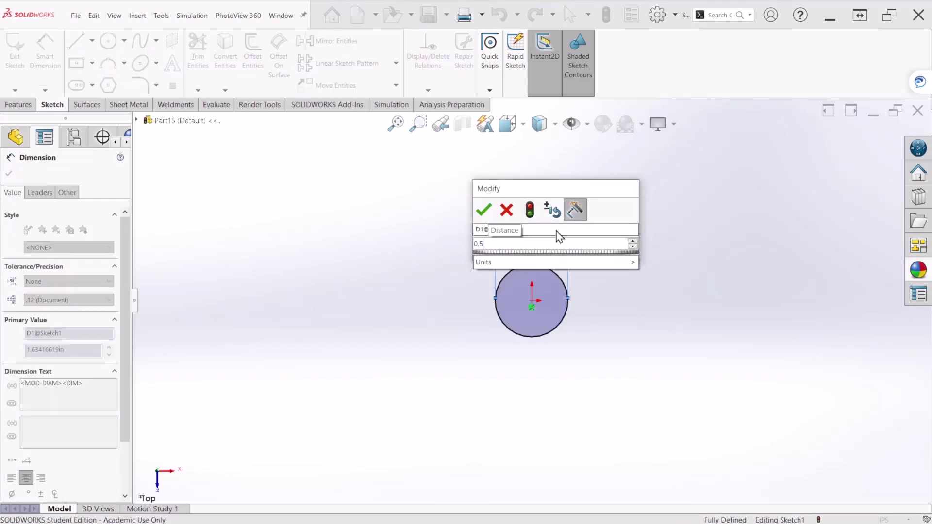
key(Return)
click(842, 167)
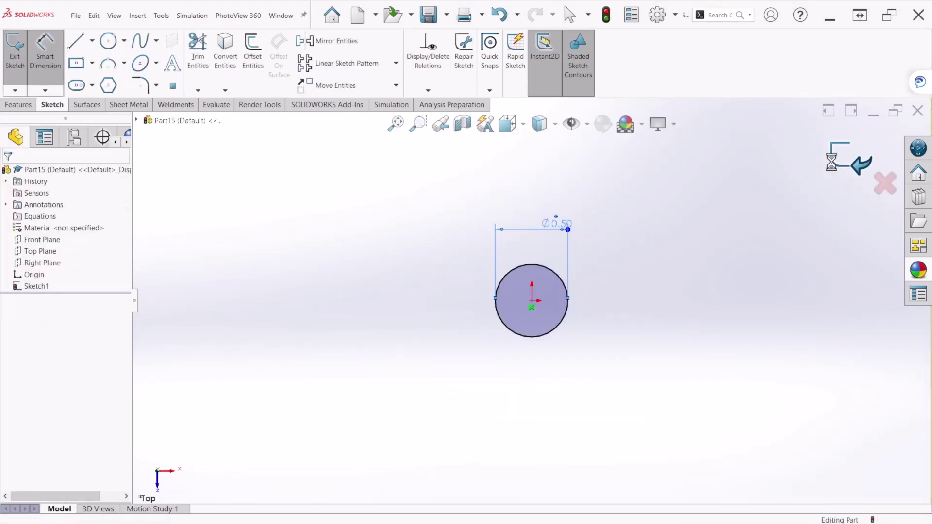
click(832, 164)
- Extrude the circle 1.5 in with the Mid Plane end condition to form the shaft
click(22, 62)
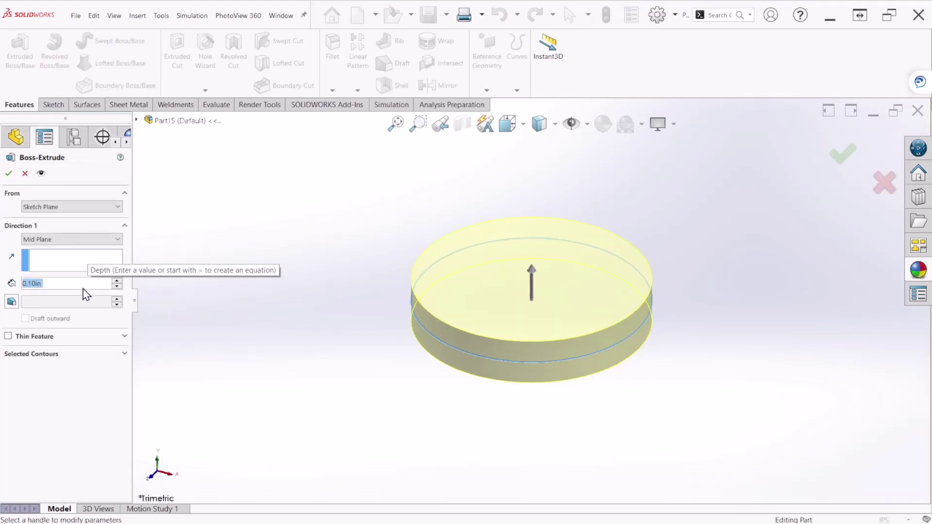
text(1.5)
key(Return)
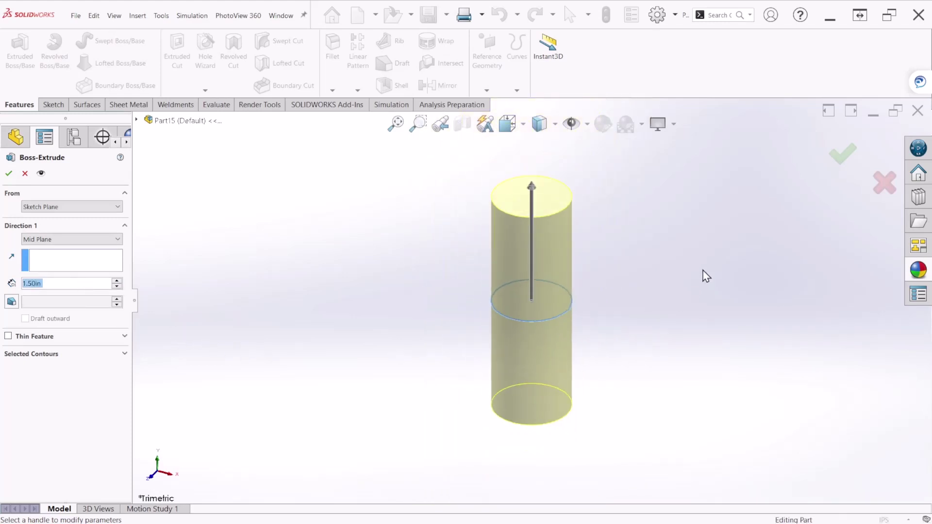
click(841, 154)
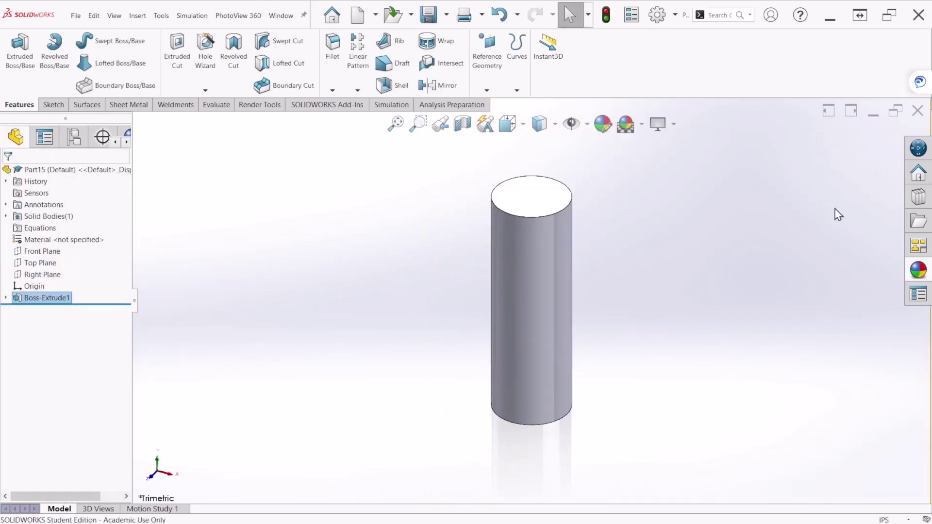
- Apply the magenta-coloured solid appearance to the whole shaft part
click(53, 169)
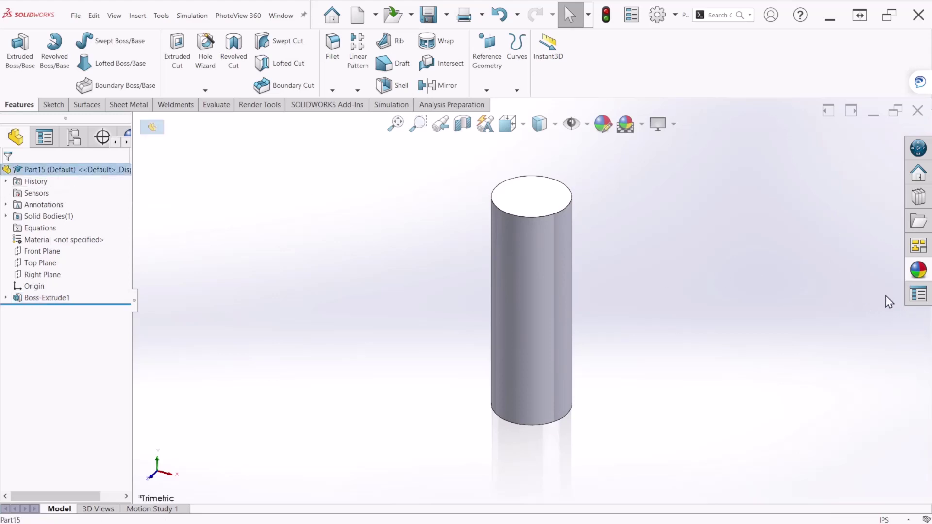
click(917, 294)
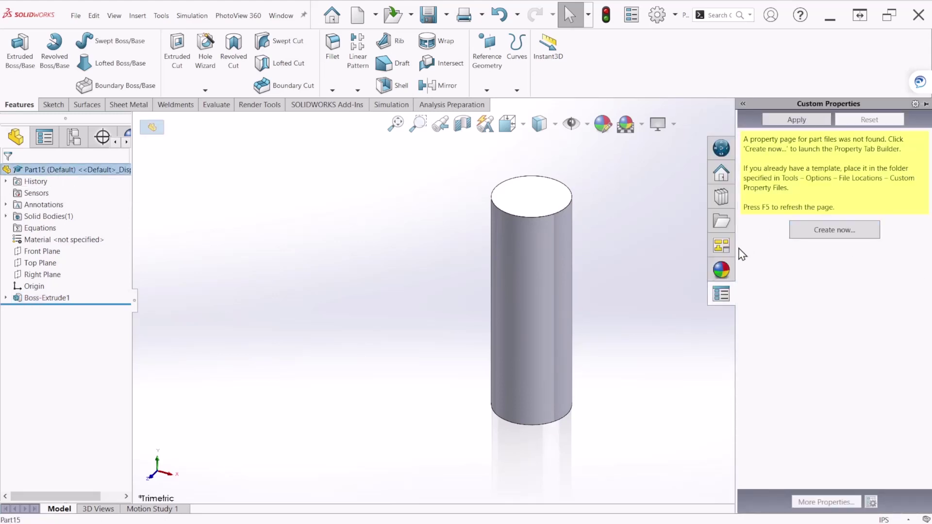
click(721, 270)
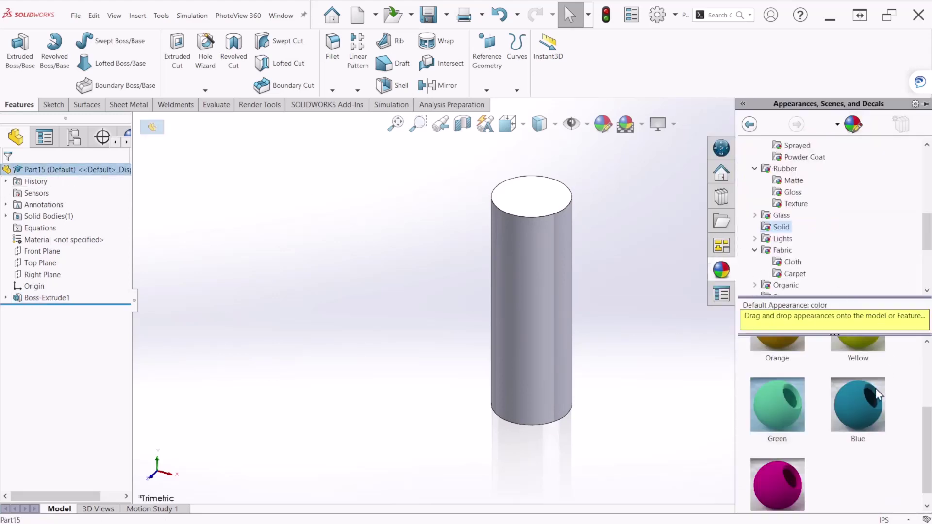
double_click(780, 492)
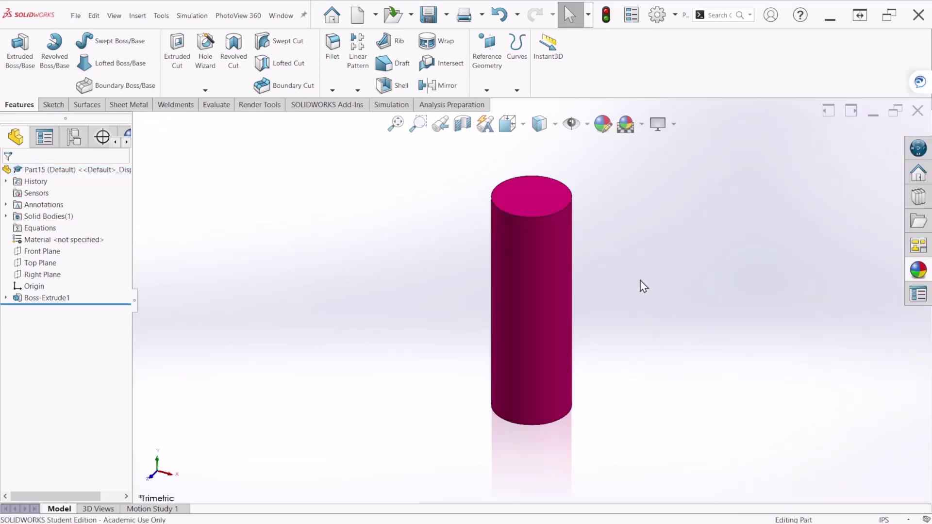
- Save the shaft part in the Slider Crank folder as Shaft 1
click(427, 15)
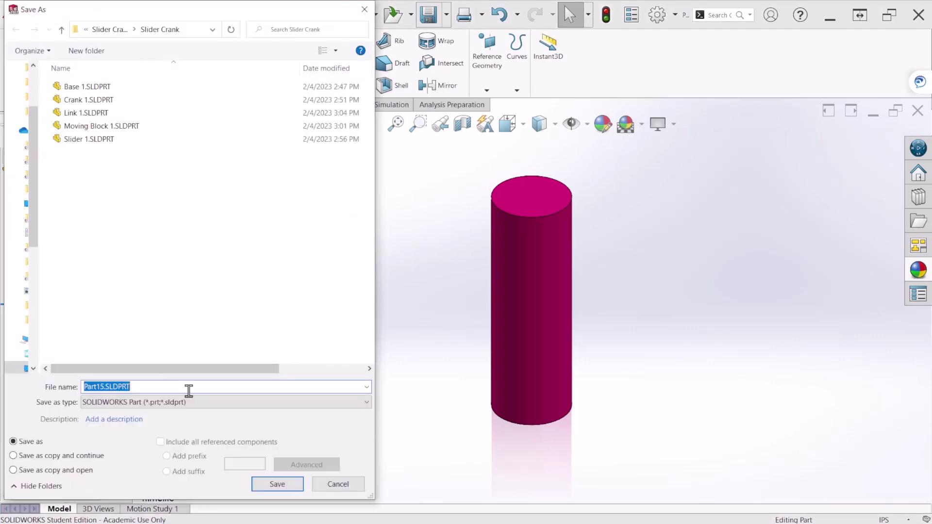
text(Shaft)
key(Return)
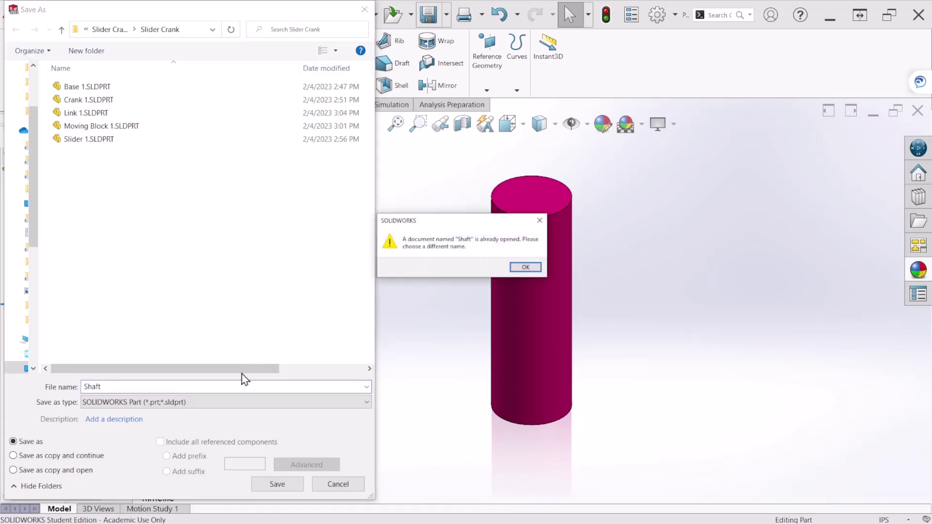
key(Return)
click(225, 387)
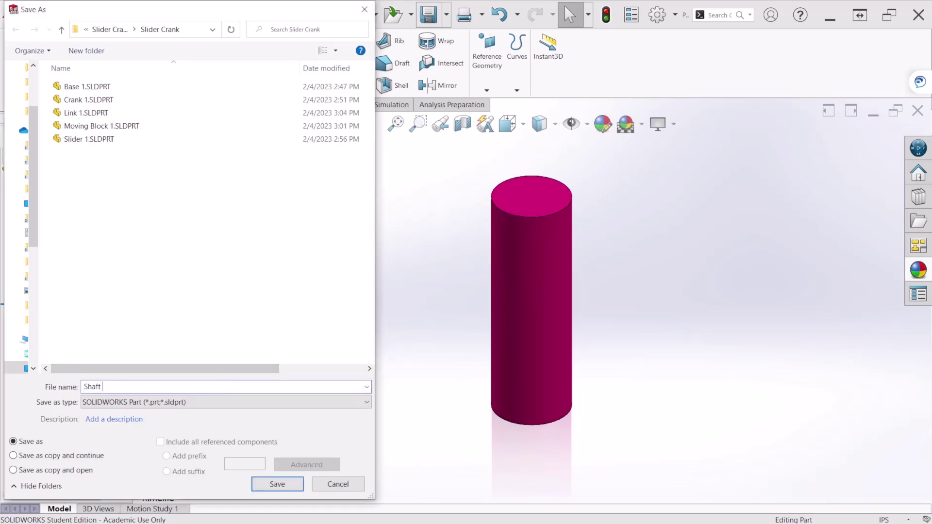
key(Return)
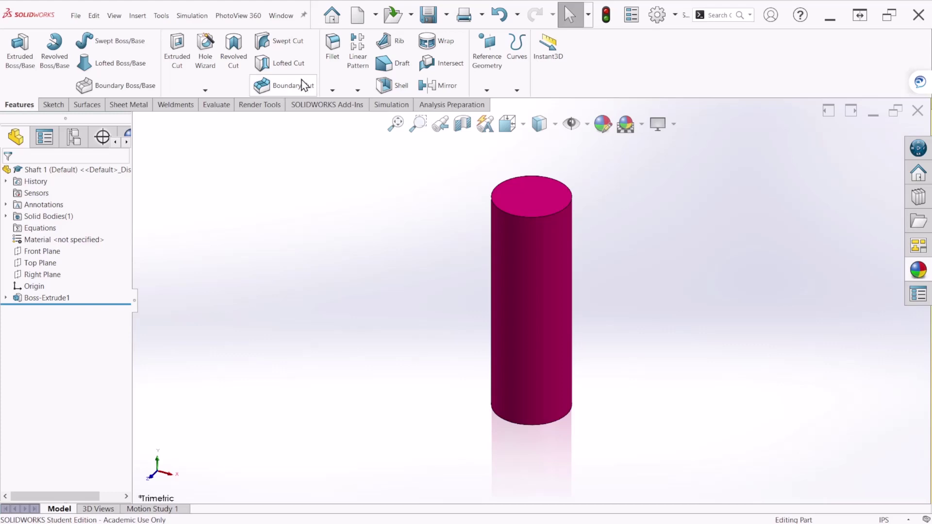
- Create a new part and sketch a circle about 1.51 in in diameter on the Top Plane, centred on the origin
click(356, 14)
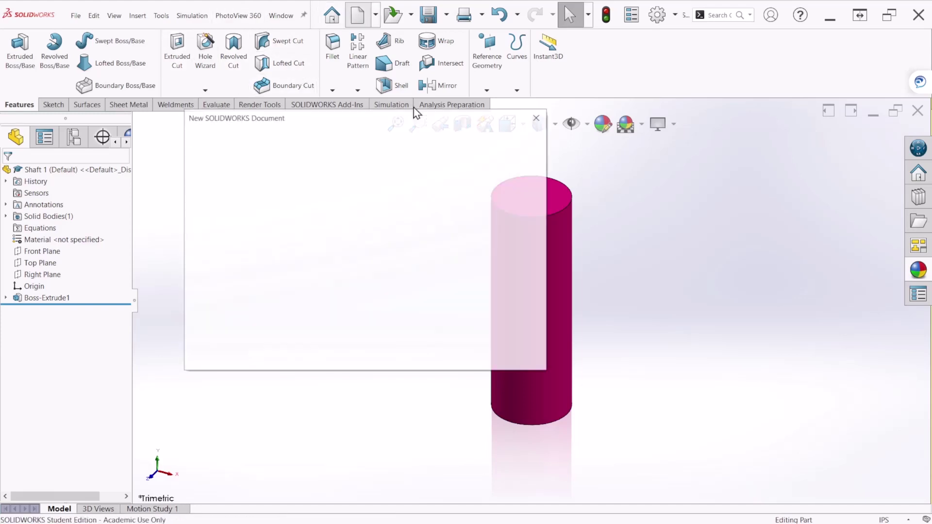
double_click(213, 170)
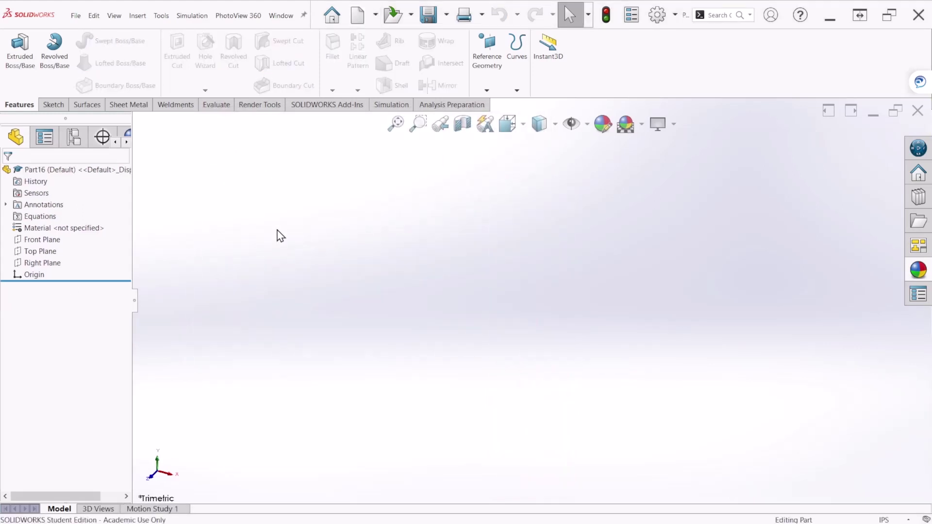
click(39, 255)
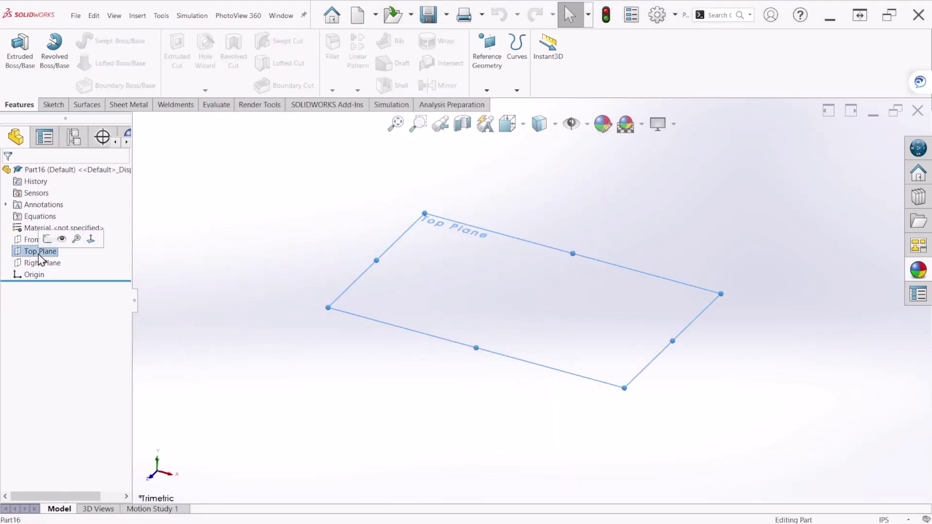
click(50, 240)
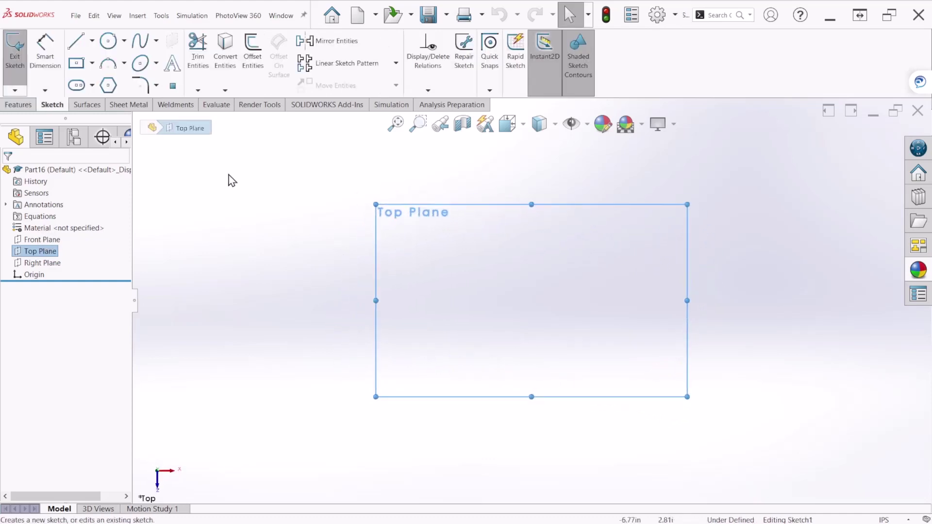
key(c)
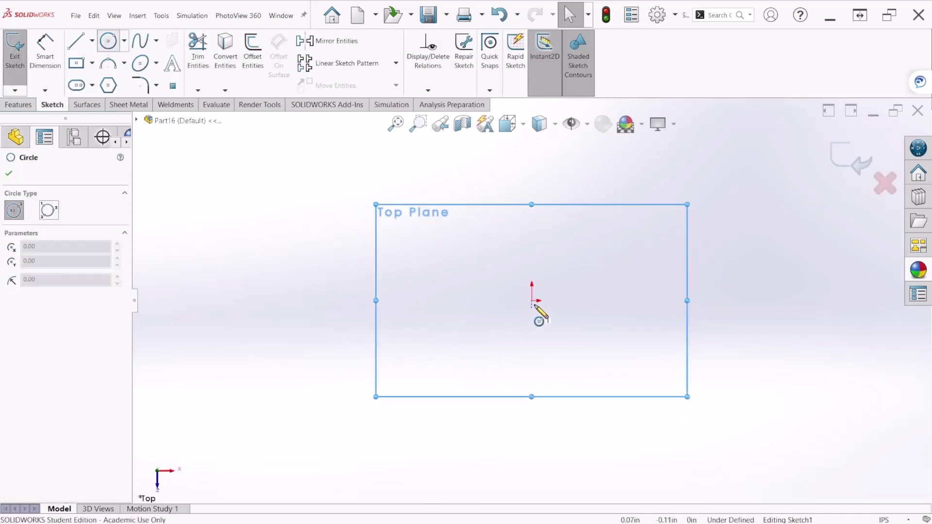
drag(532, 300, 544, 332)
key(Escape)
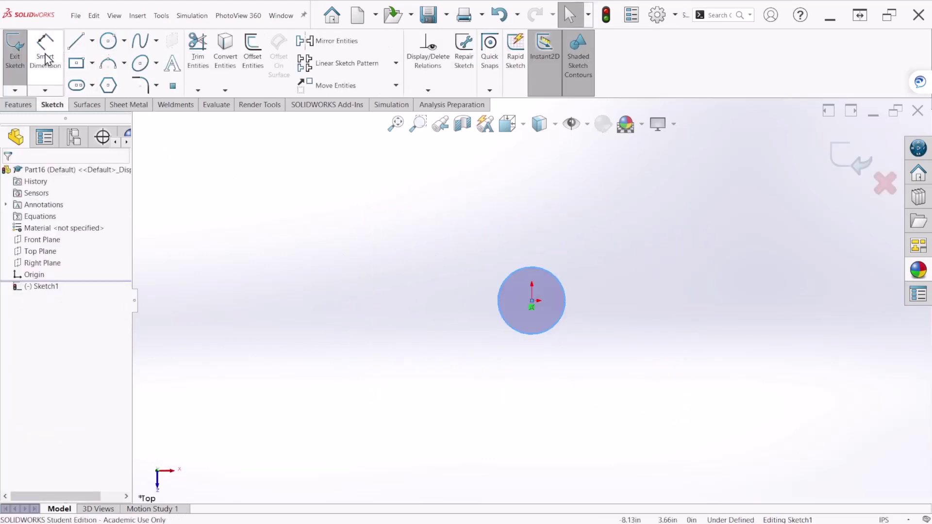
- Dimension the circle to a diameter of 0.25 in and close the sketch
key(d)
click(556, 276)
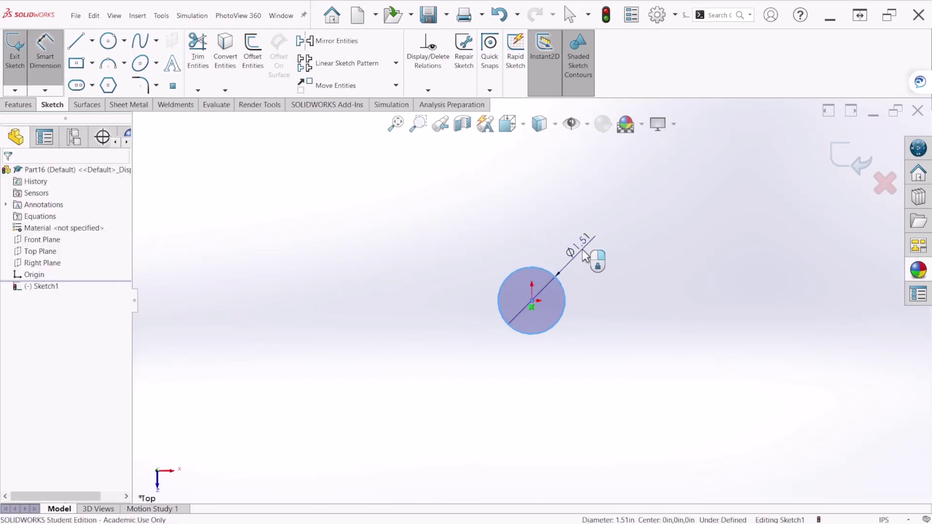
click(581, 250)
text(0.25)
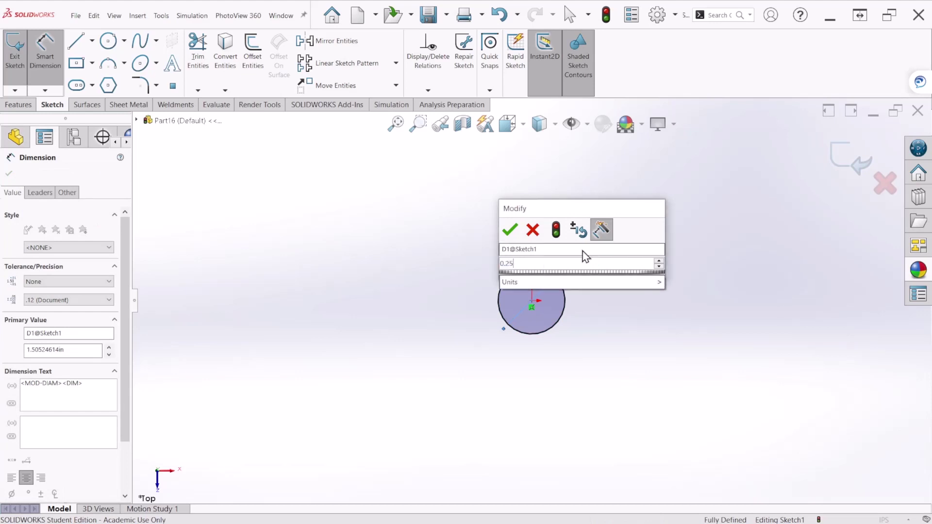
key(Return)
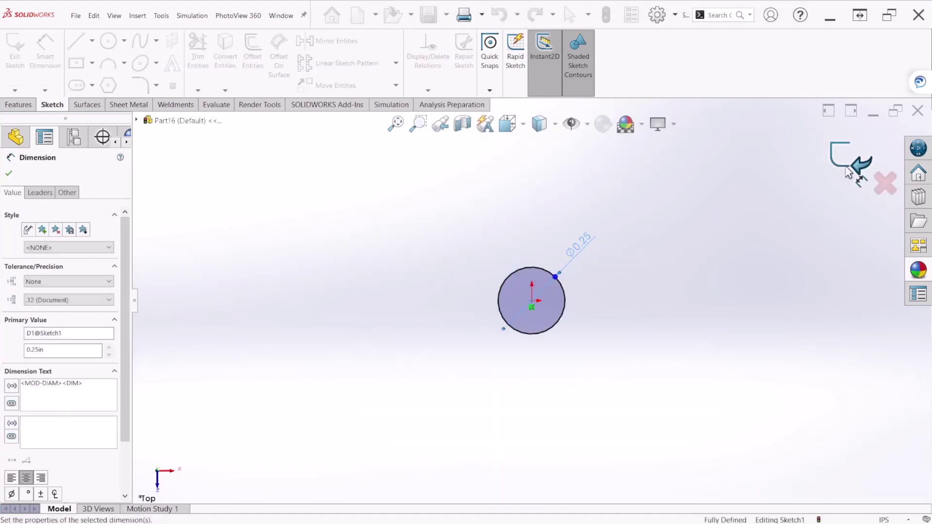
click(852, 170)
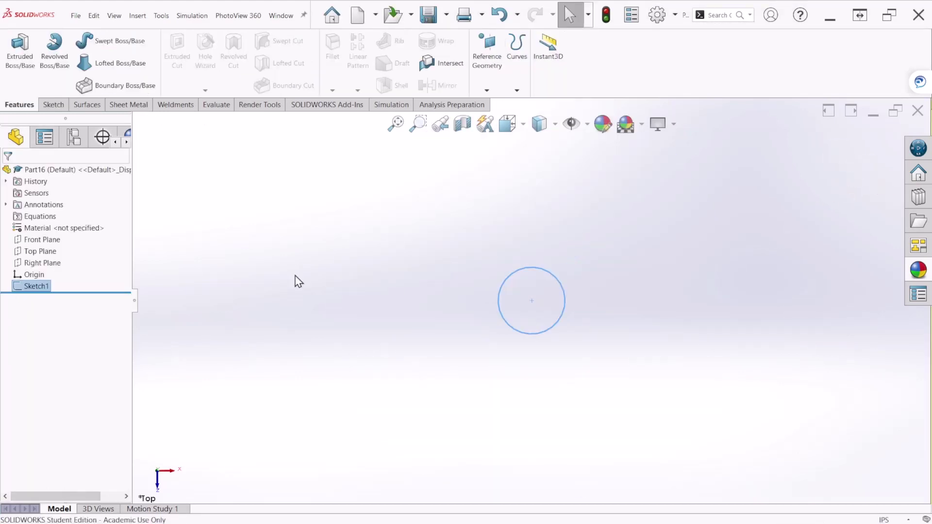
- Extrude the circle 0.375 in with the Mid Plane end condition to form the pin
click(20, 54)
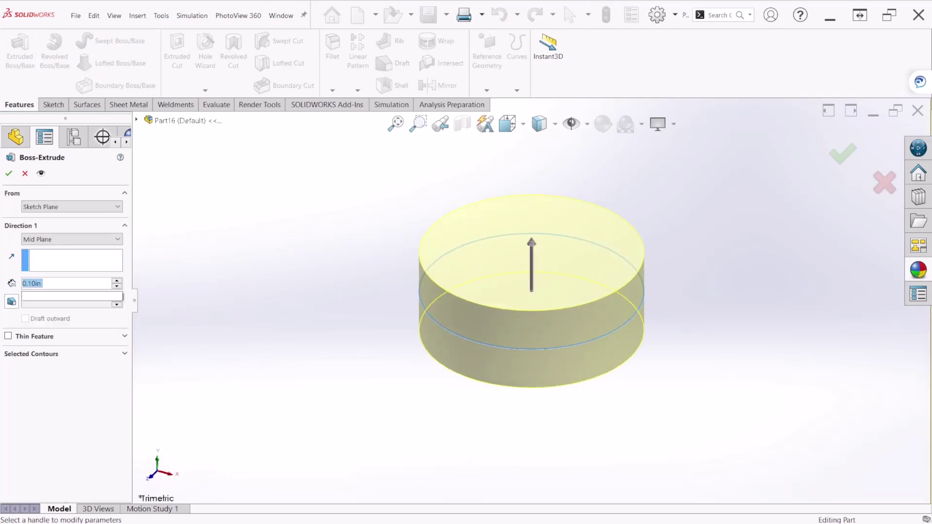
text(0.375)
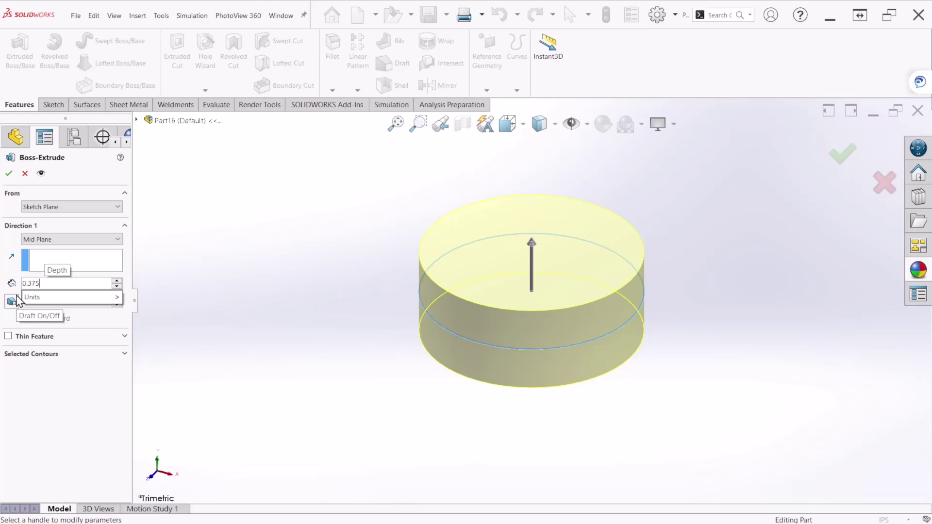
key(Return)
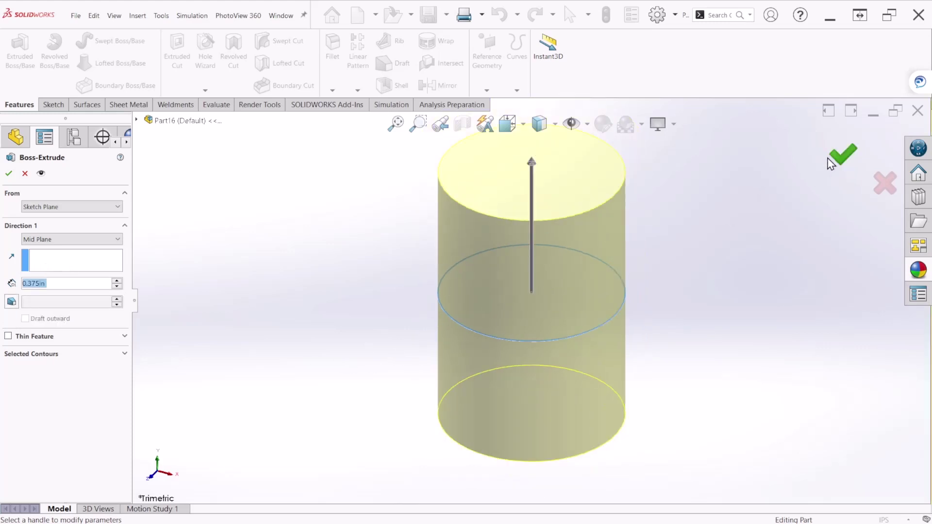
click(841, 155)
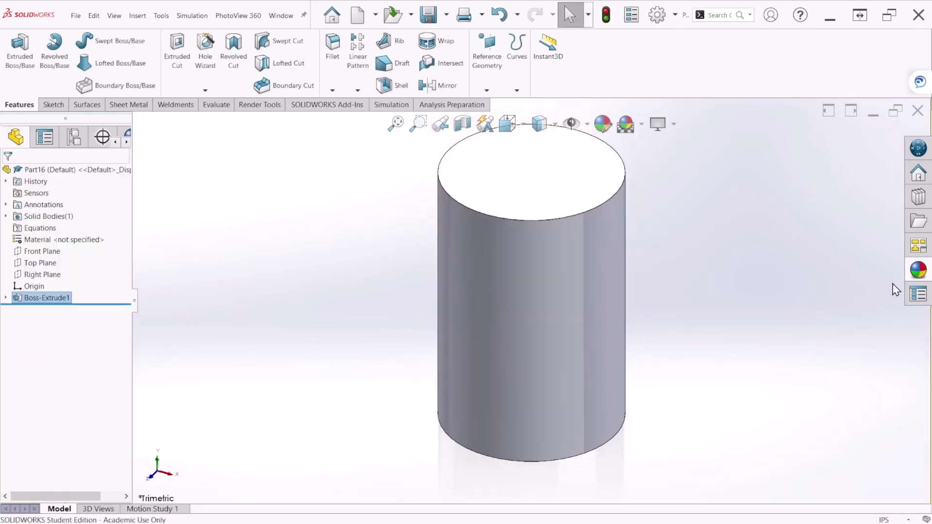
- Apply the Orange solid appearance to the whole pin part
click(95, 171)
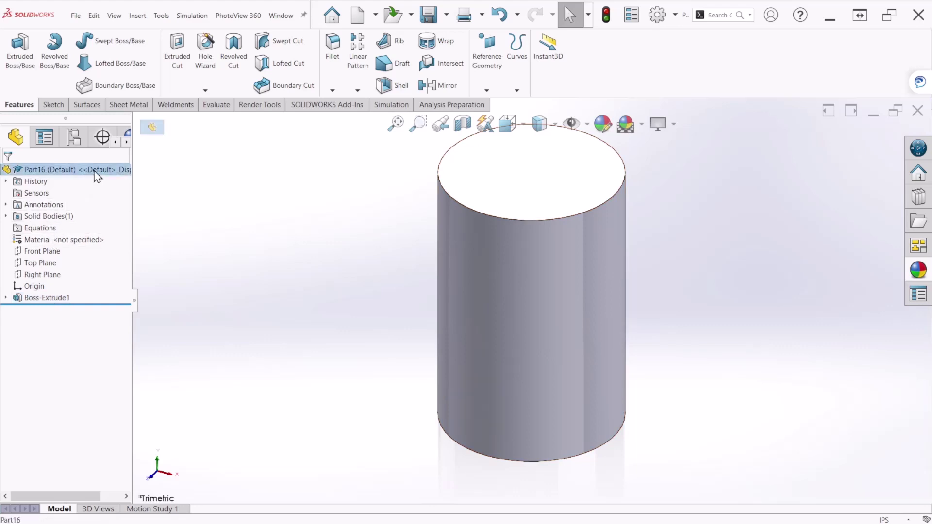
click(916, 270)
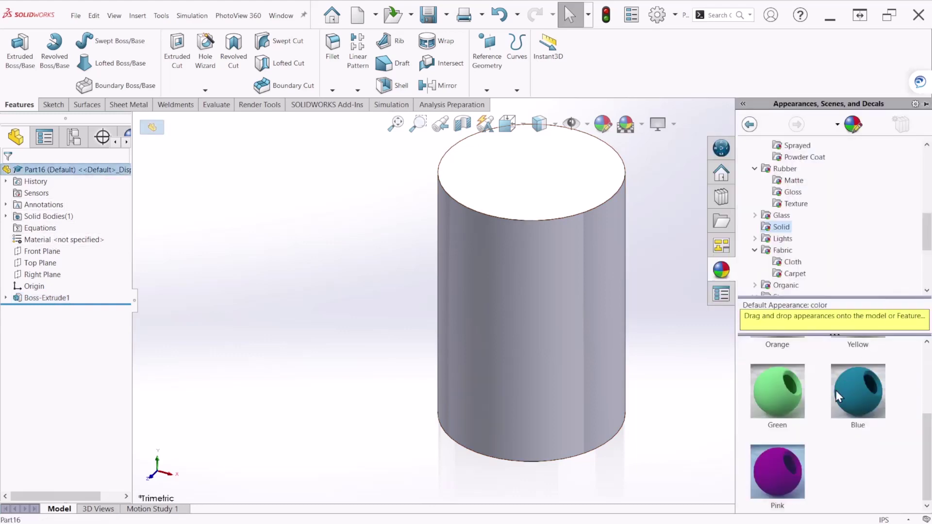
scroll(838, 408, up, 1)
scroll(838, 433, up, 3)
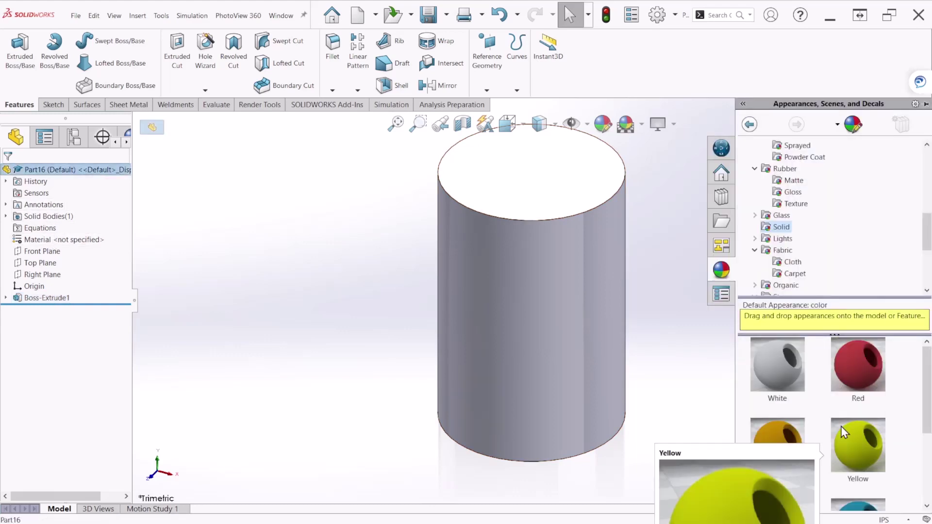
double_click(792, 451)
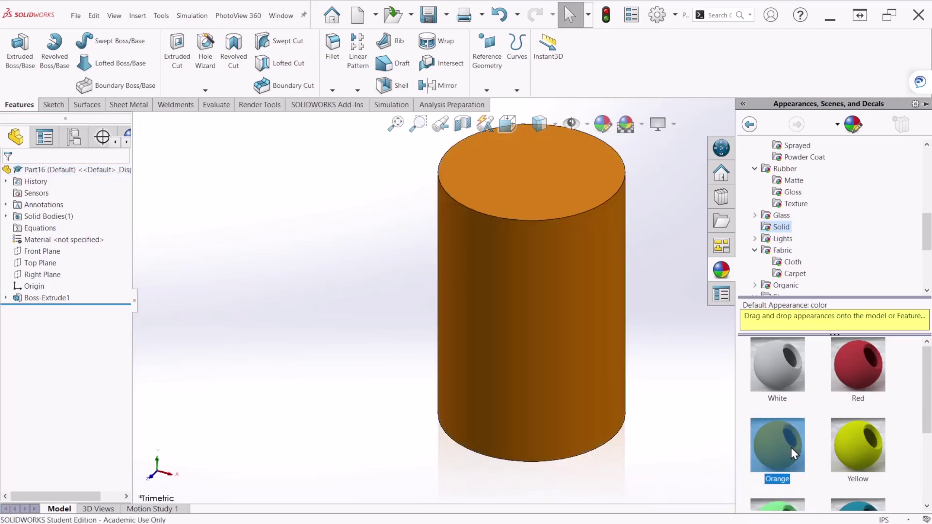
scroll(597, 266, down, 3)
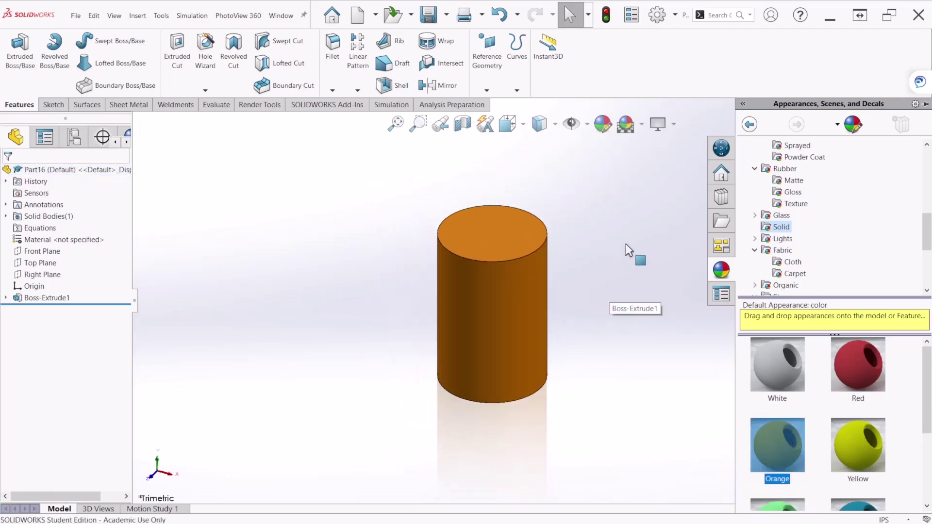
drag(594, 258, 373, 196)
- Save the pin part in the Slider Crank folder as Pin 1
click(428, 15)
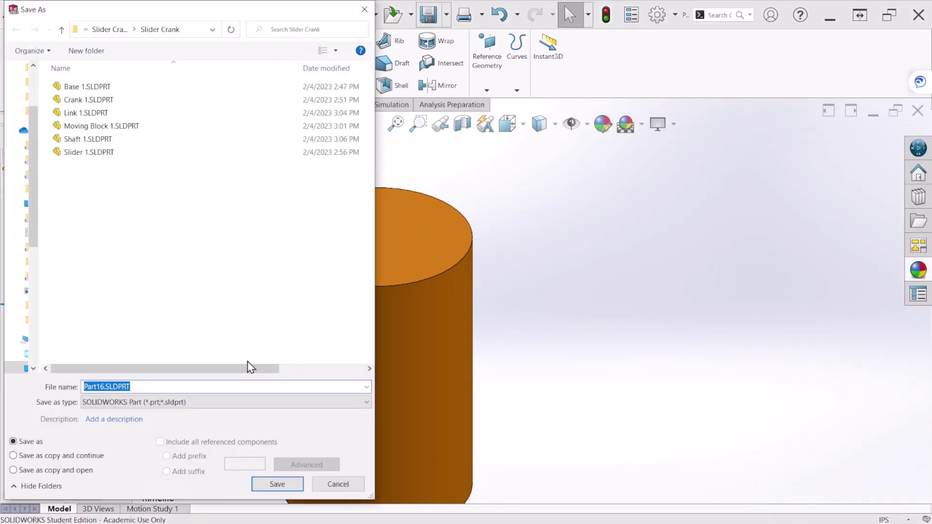
text(Pin 1)
key(Return)
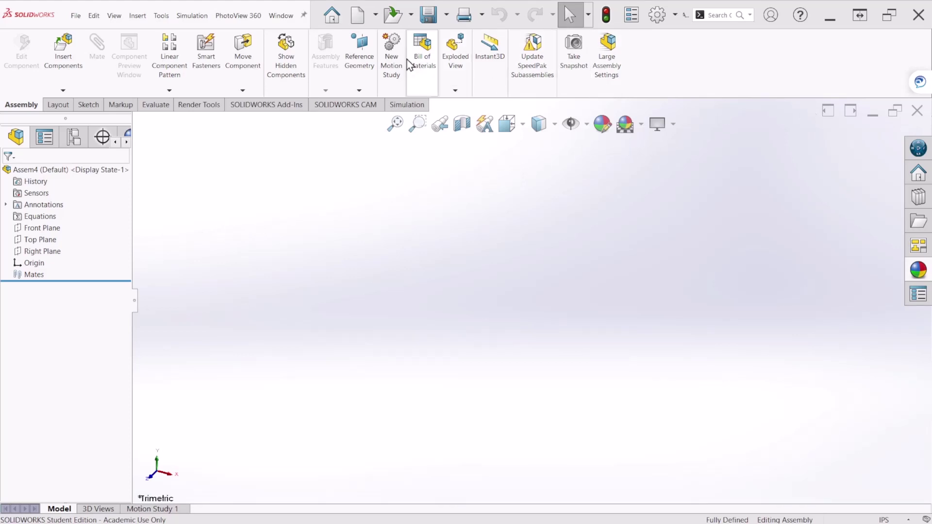
- Create a new empty assembly, skipping the initial component insertion, and close the Assembly.PNG reference picture
click(359, 17)
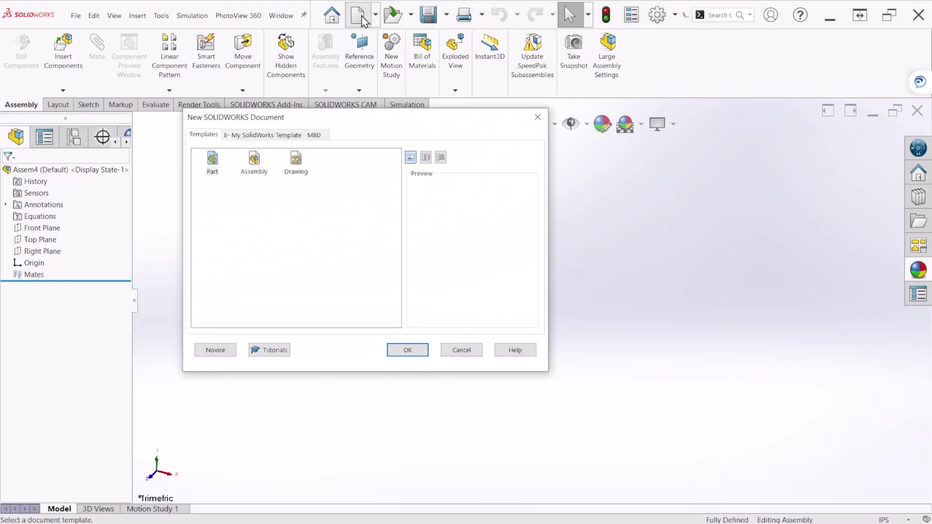
click(252, 158)
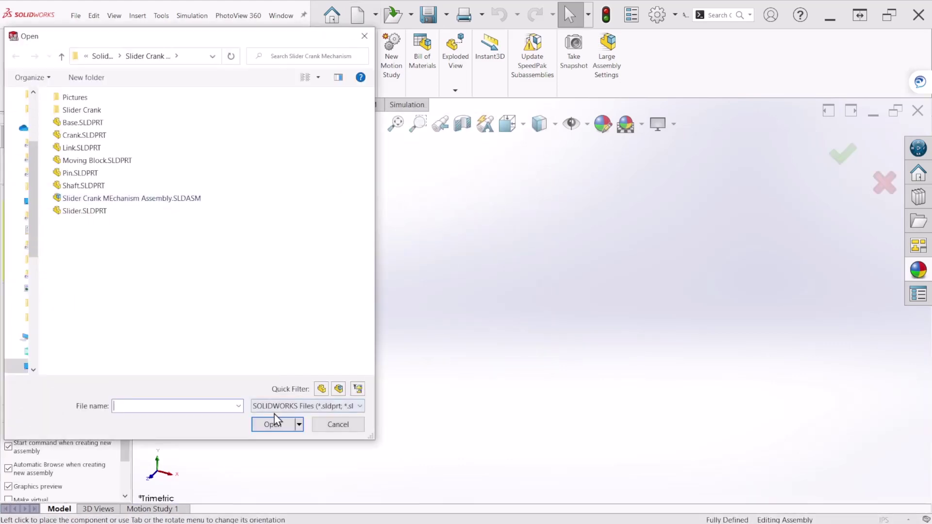
click(334, 418)
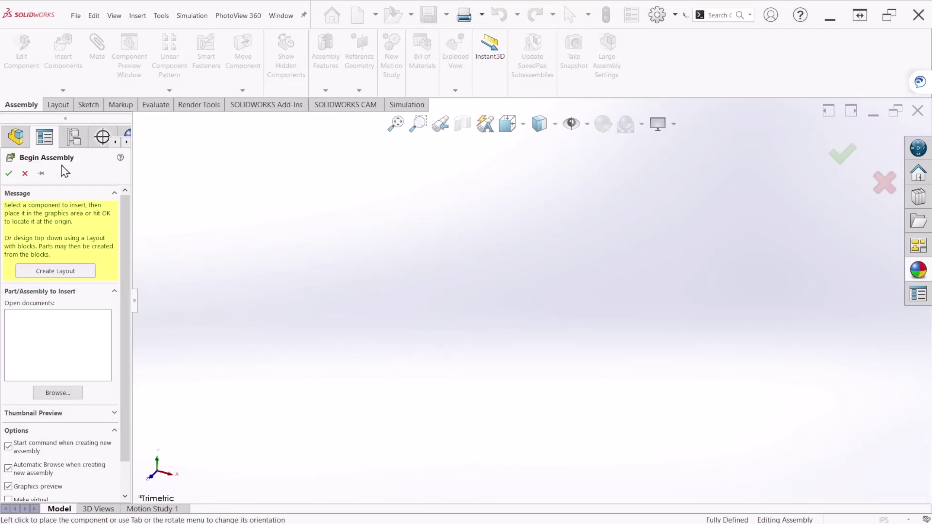
click(25, 173)
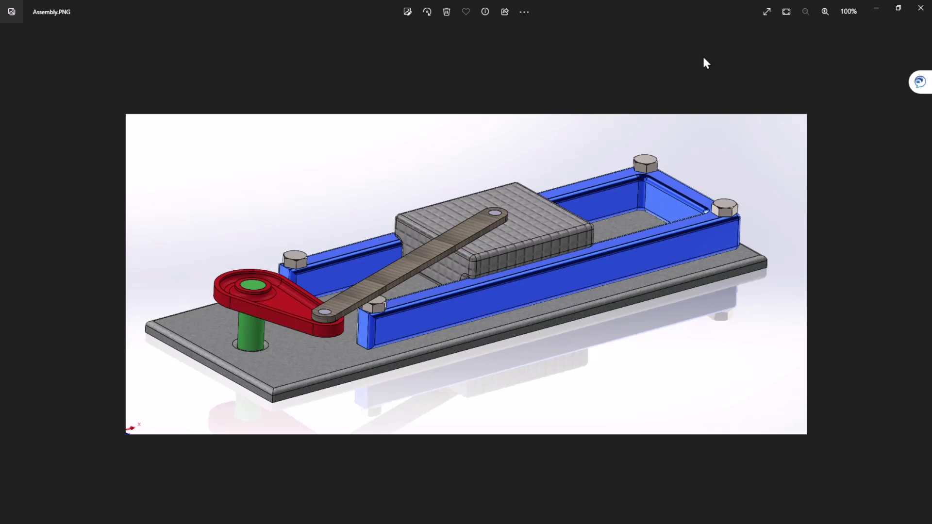
click(921, 8)
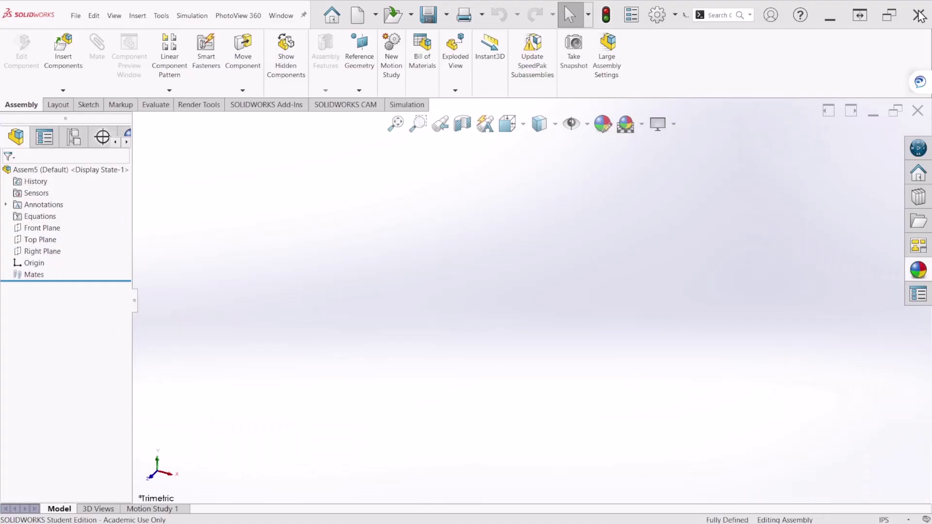
- Insert Base 1 from the Slider Crank folder at the assembly origin and try to move it
click(69, 60)
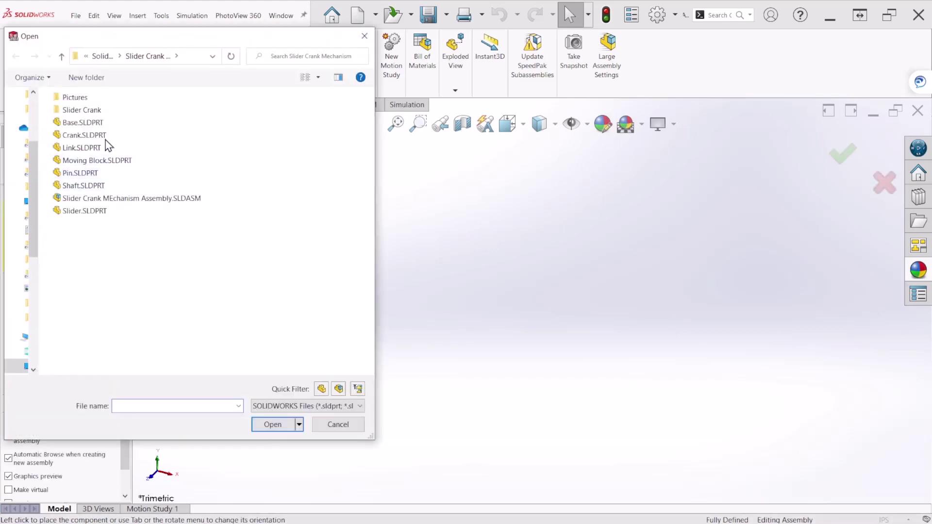
click(93, 110)
key(Return)
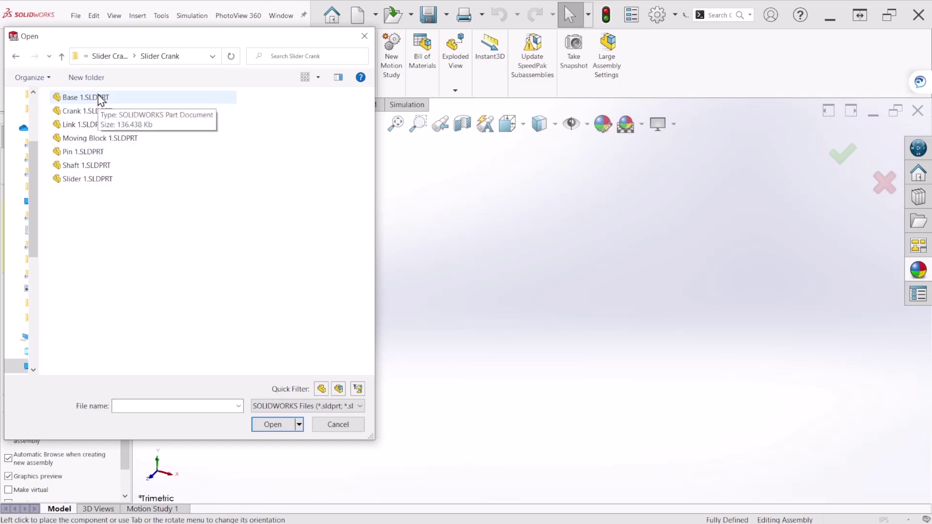
double_click(87, 97)
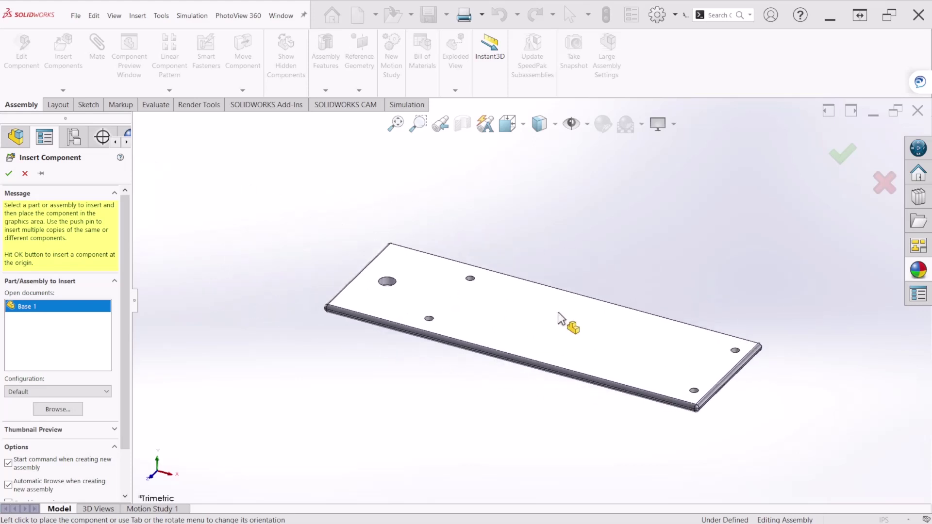
click(8, 173)
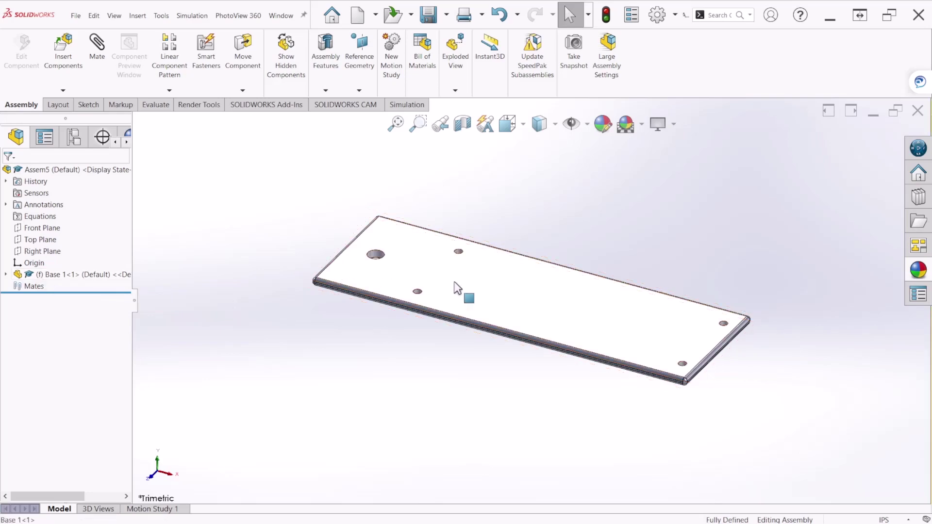
drag(453, 286, 496, 280)
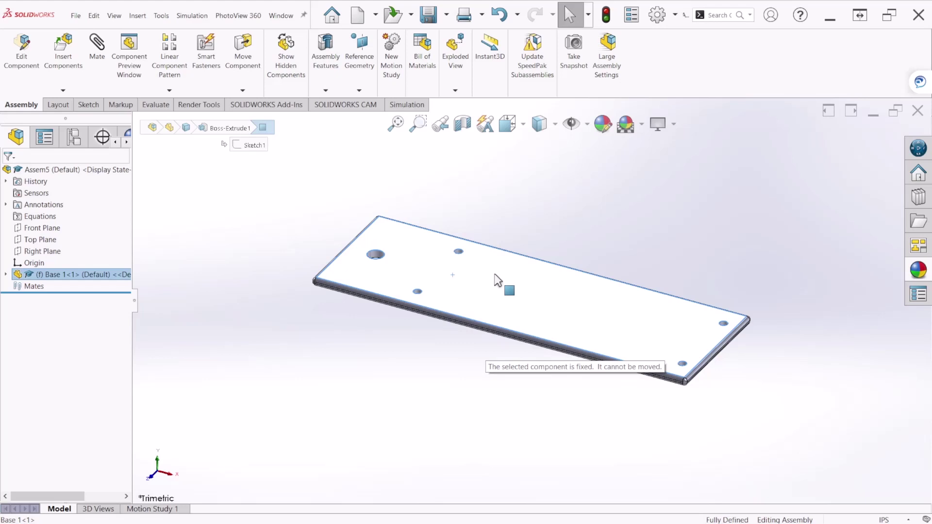
drag(497, 281, 496, 275)
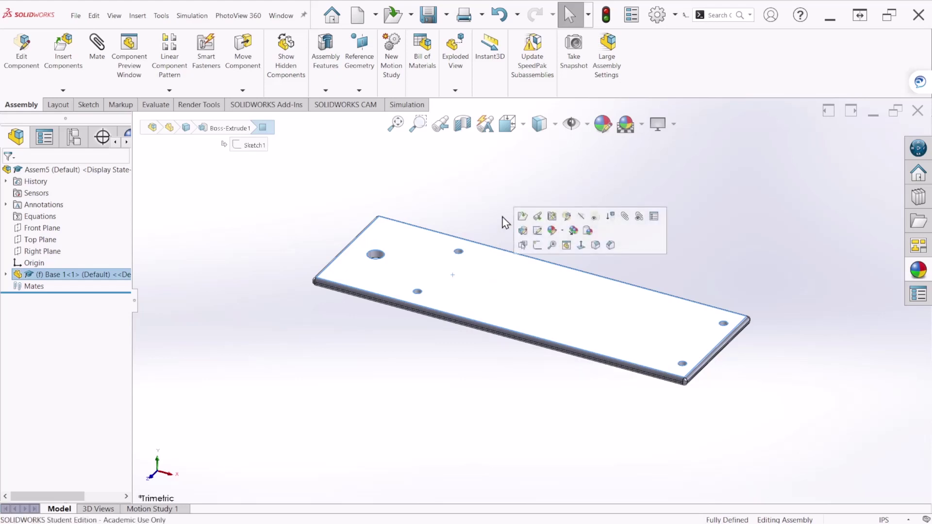
click(502, 207)
- Insert Crank 1, Link 1, Moving Block 1, Pin 1, Shaft 1 and Slider 1 from the Slider Crank folder, placing them loosely around the base
scroll(407, 235, up, 2)
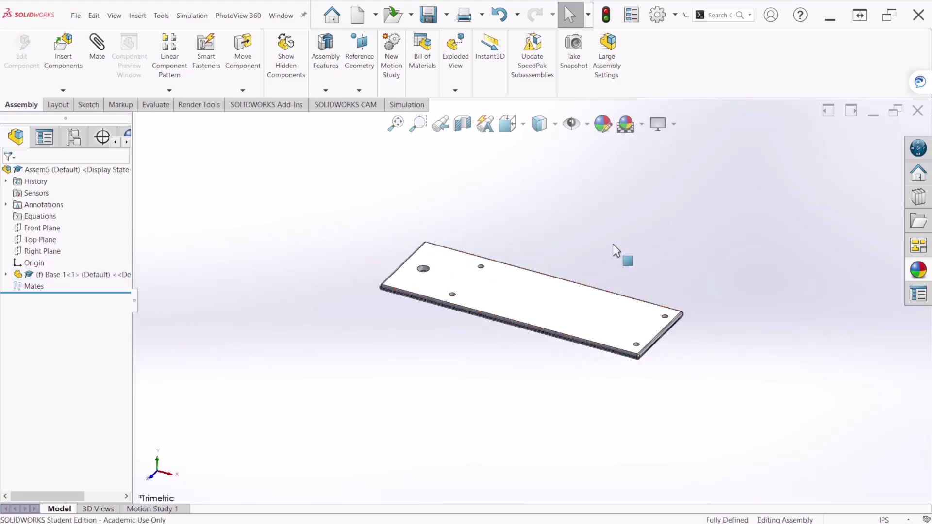
scroll(617, 253, up, 1)
click(77, 69)
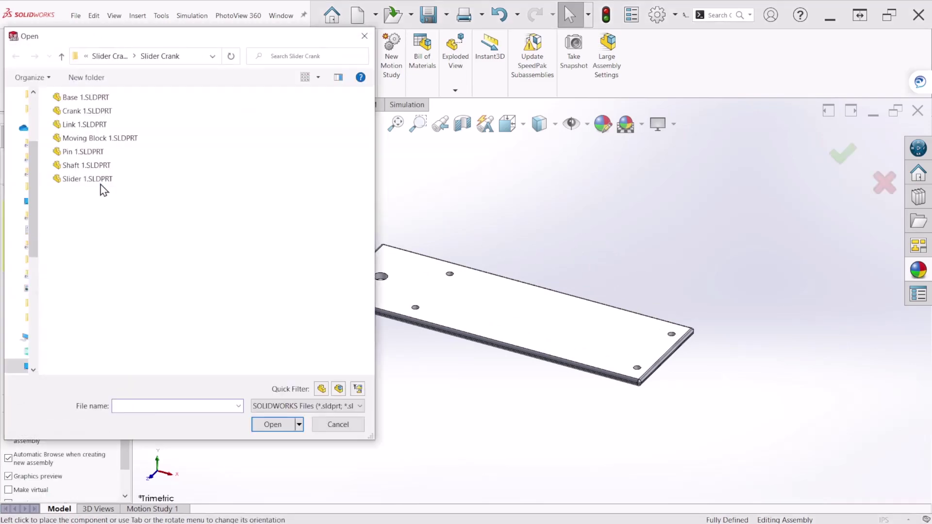
drag(107, 215, 72, 111)
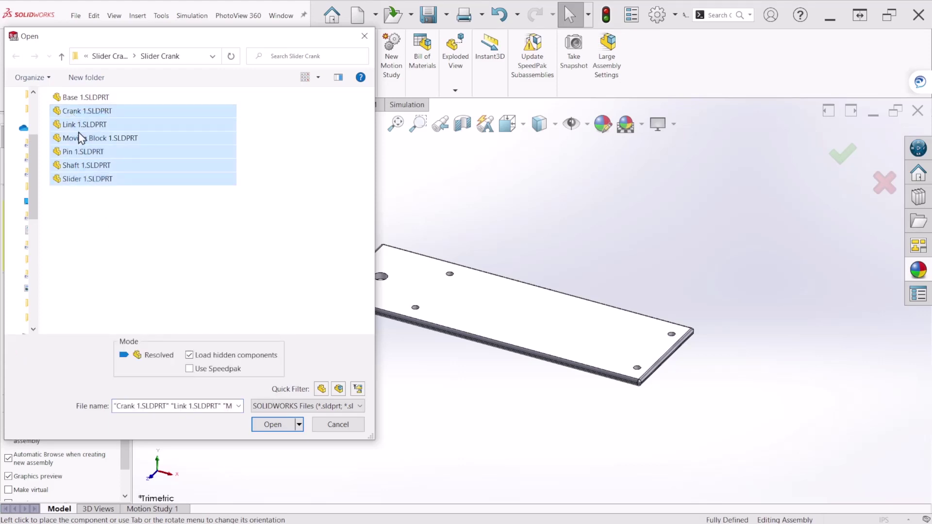
click(270, 425)
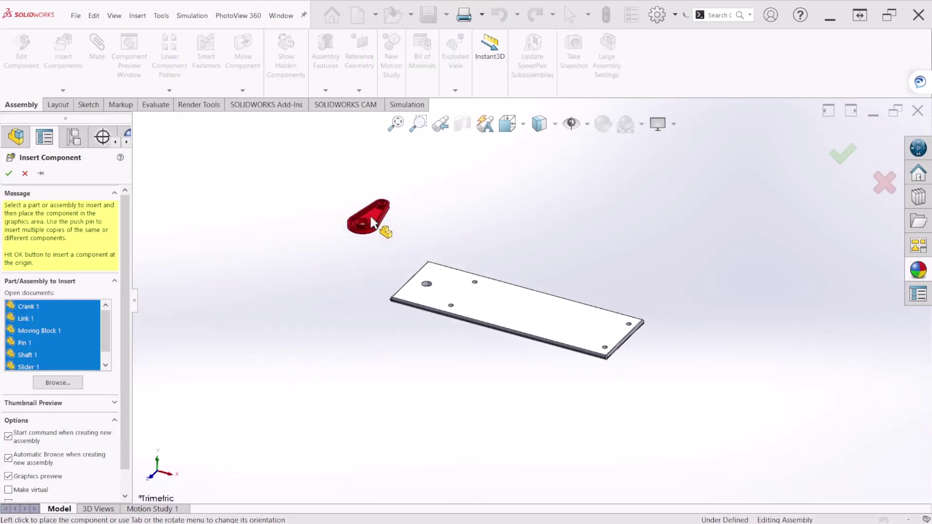
click(430, 214)
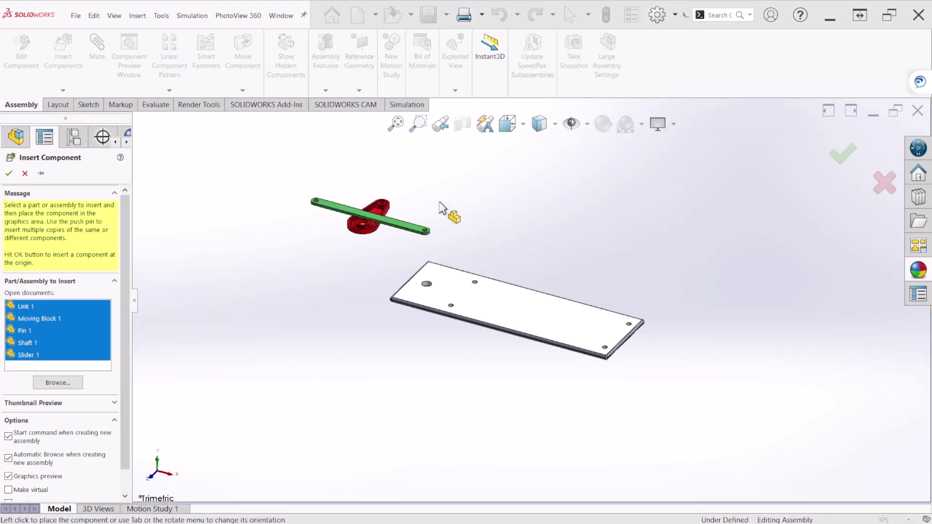
click(581, 216)
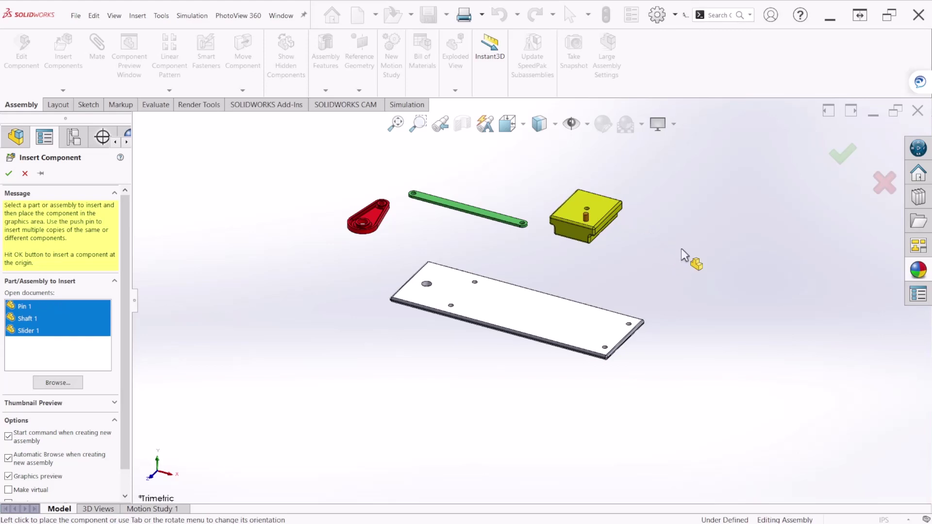
click(641, 243)
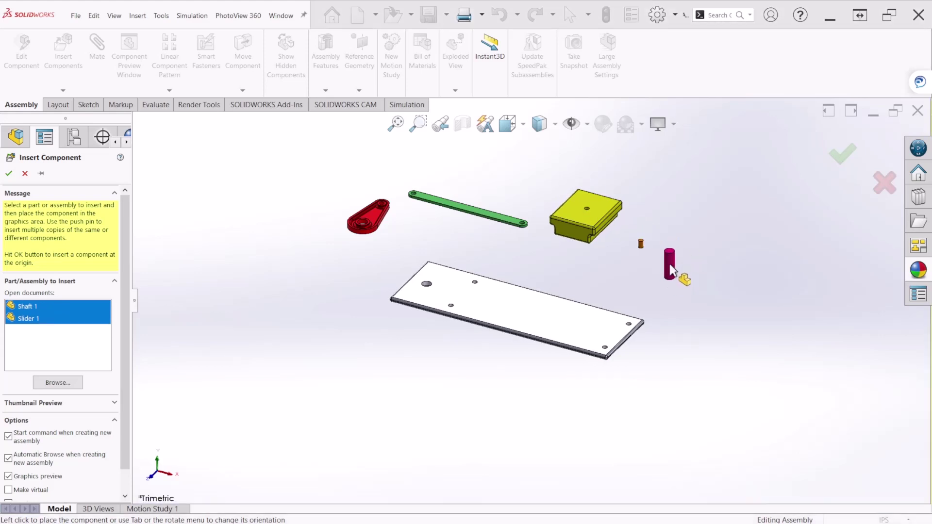
click(671, 272)
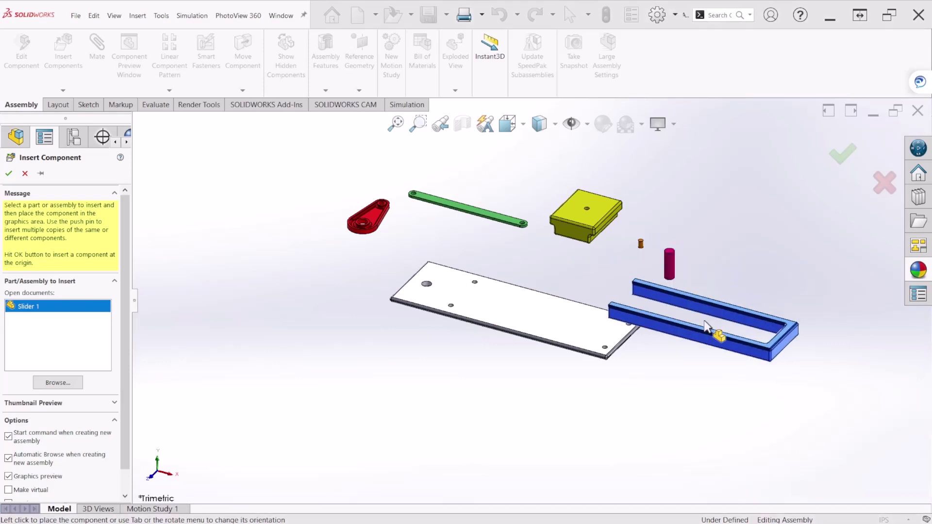
click(723, 324)
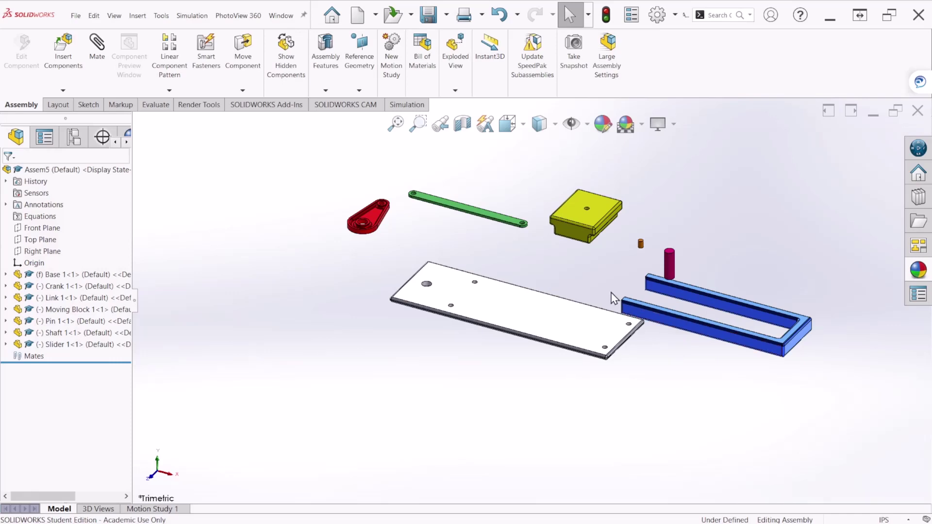
- Move the shaft near the base's large hole and mate its cylindrical face concentric with that hole
scroll(557, 285, down, 3)
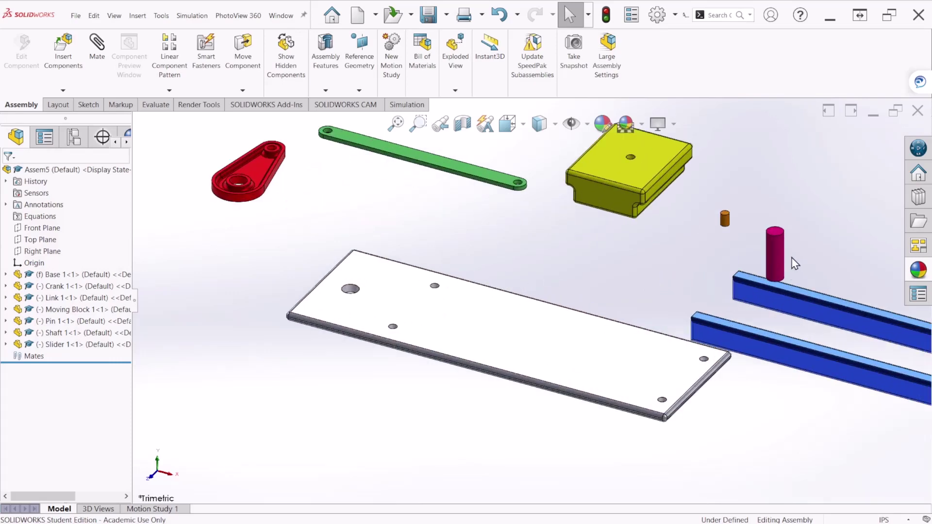
drag(778, 255, 324, 243)
scroll(349, 274, down, 3)
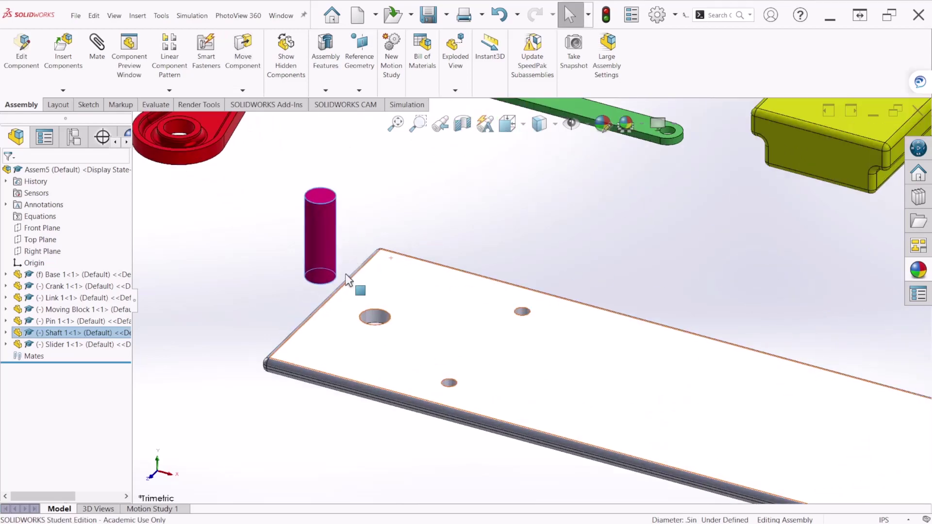
scroll(330, 287, down, 3)
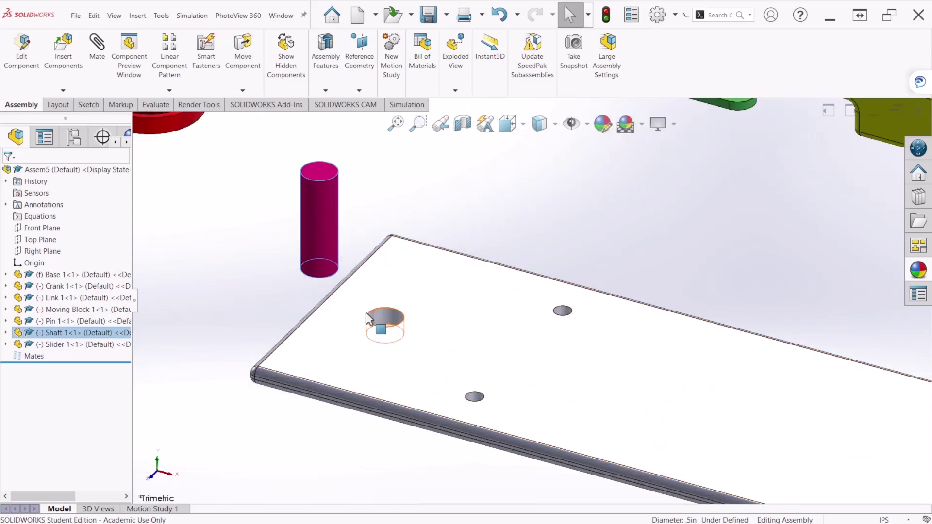
ctrl+click(399, 315)
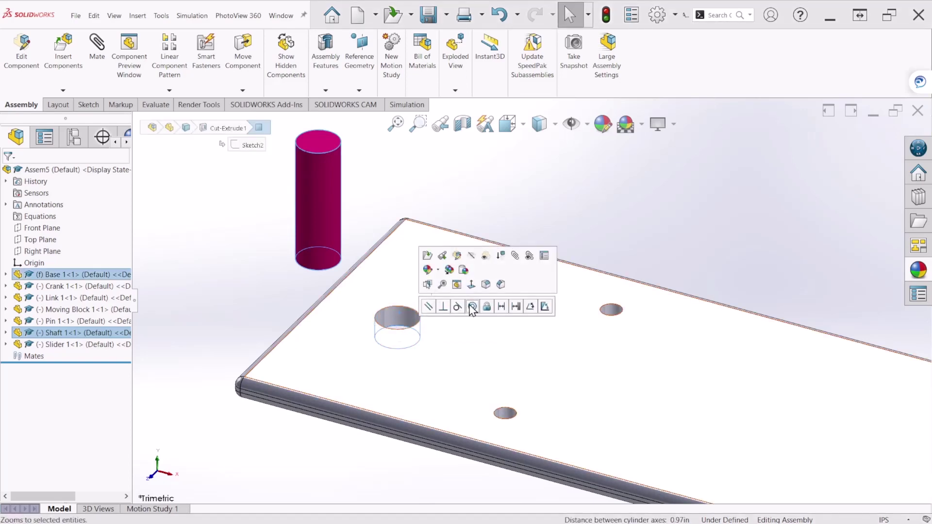
click(472, 307)
- Mate the shaft's bottom face coincident with the underside of the base plate
middle_drag(426, 423, 456, 450)
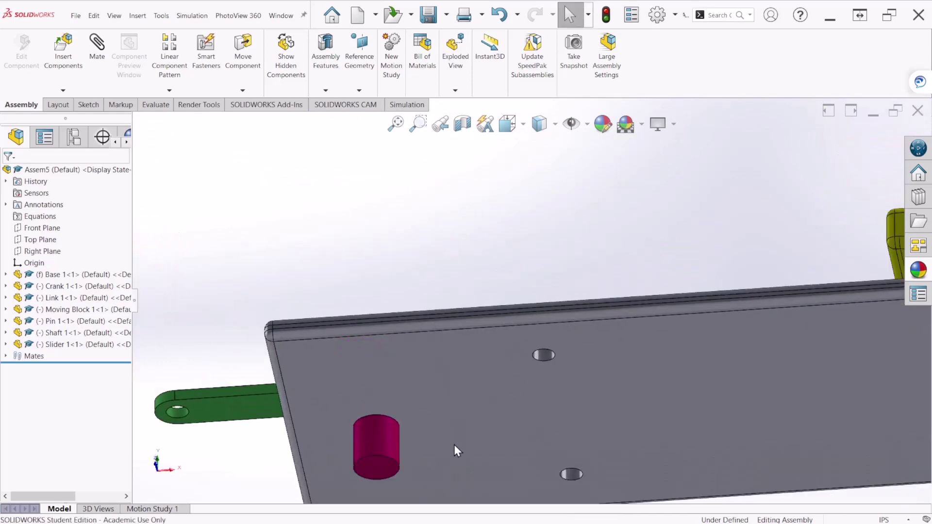
click(381, 474)
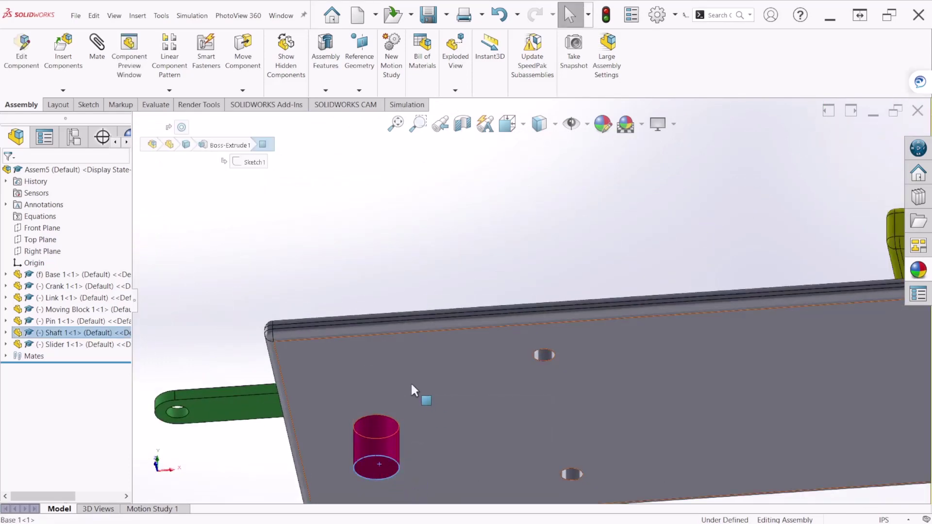
ctrl+click(411, 383)
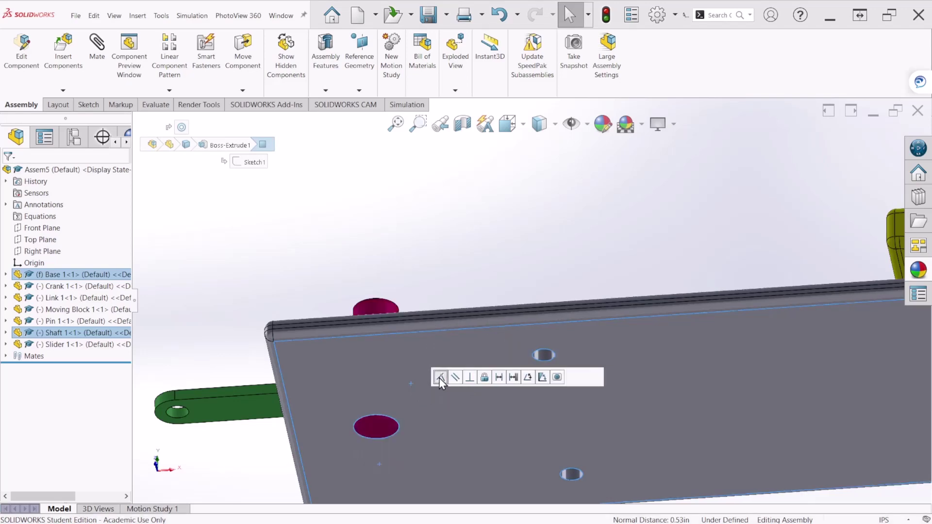
click(441, 384)
- Mate the hole in the crank's larger boss concentric with the shaft's cylindrical face
middle_drag(441, 391, 440, 356)
scroll(473, 261, down, 4)
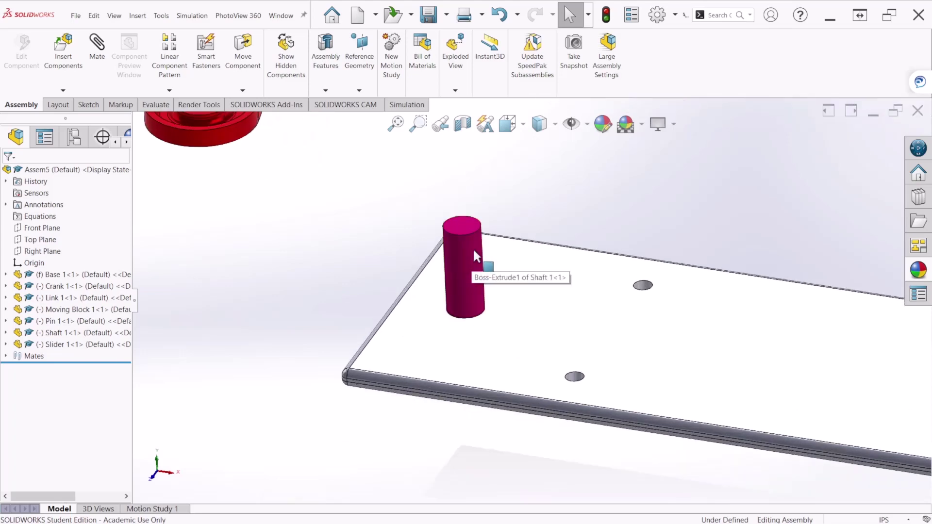
click(463, 262)
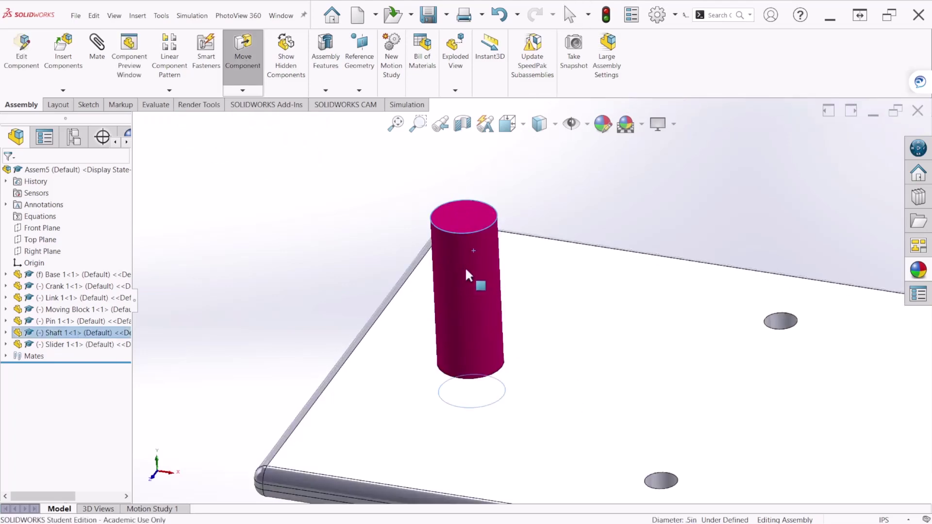
scroll(465, 266, up, 6)
scroll(454, 259, down, 3)
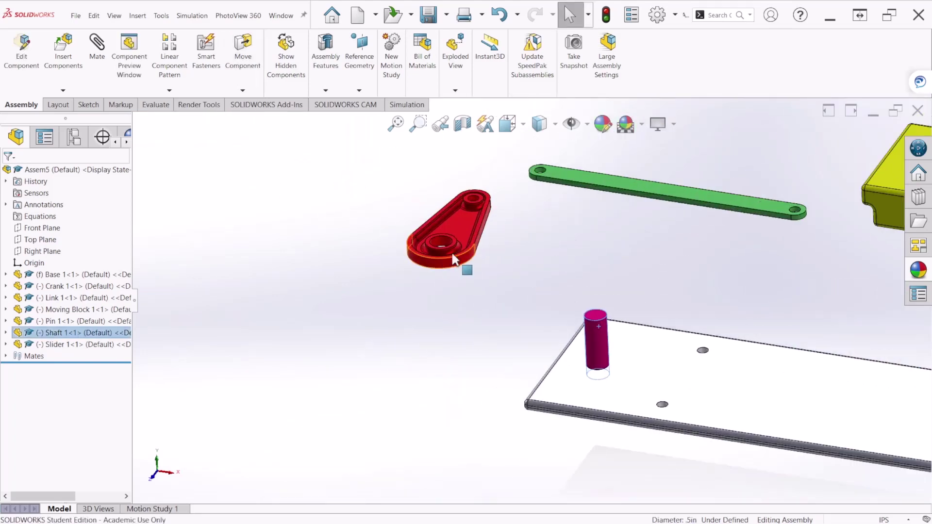
scroll(454, 260, down, 3)
click(430, 233)
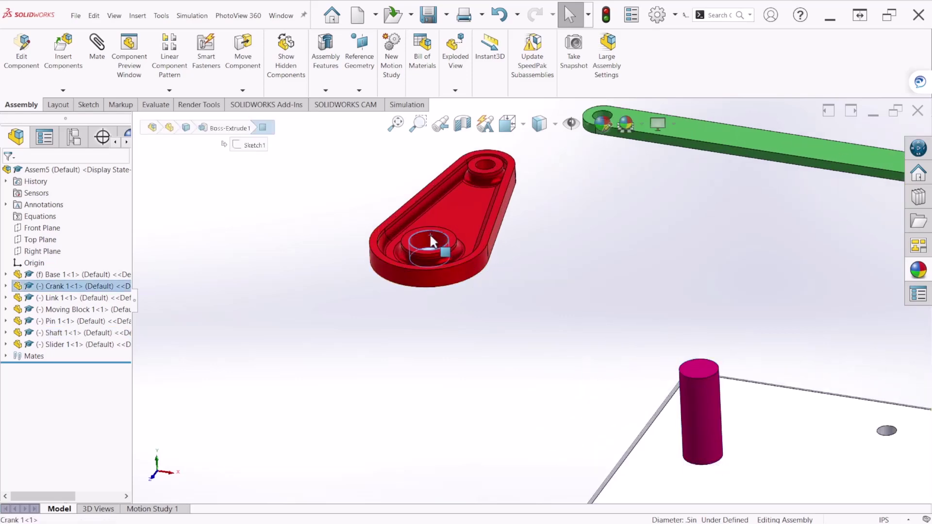
ctrl+click(693, 390)
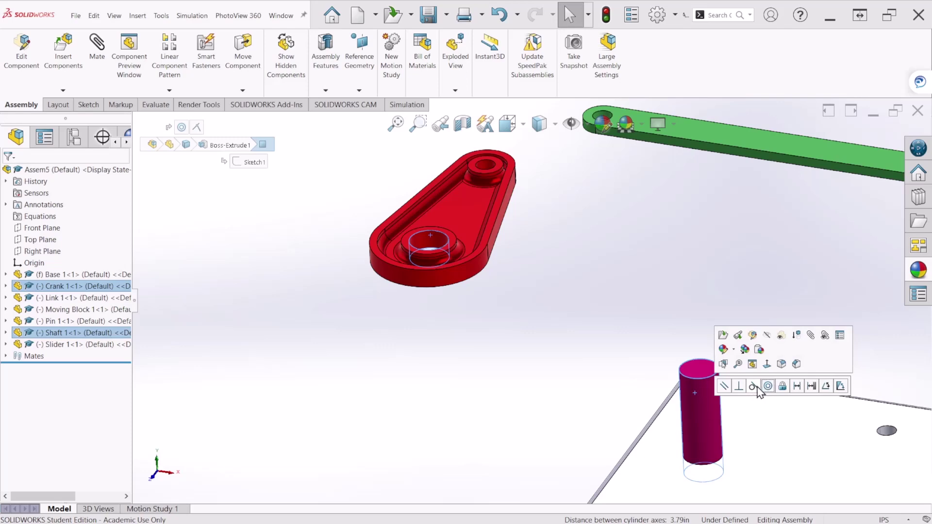
click(767, 386)
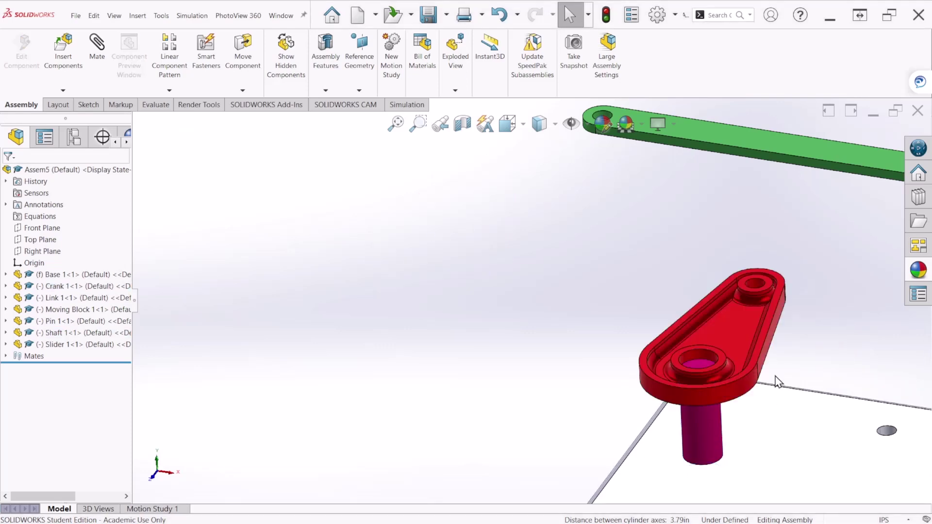
- Mate the top face of the crank's larger boss coincident with the shaft's top end face
scroll(728, 384, up, 3)
scroll(762, 381, down, 4)
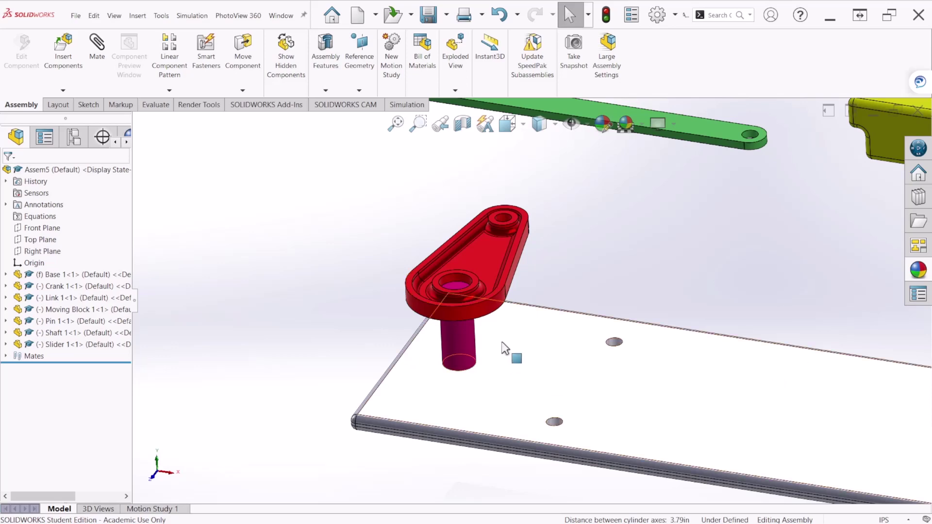
scroll(474, 243, down, 4)
scroll(485, 232, up, 4)
scroll(466, 240, down, 5)
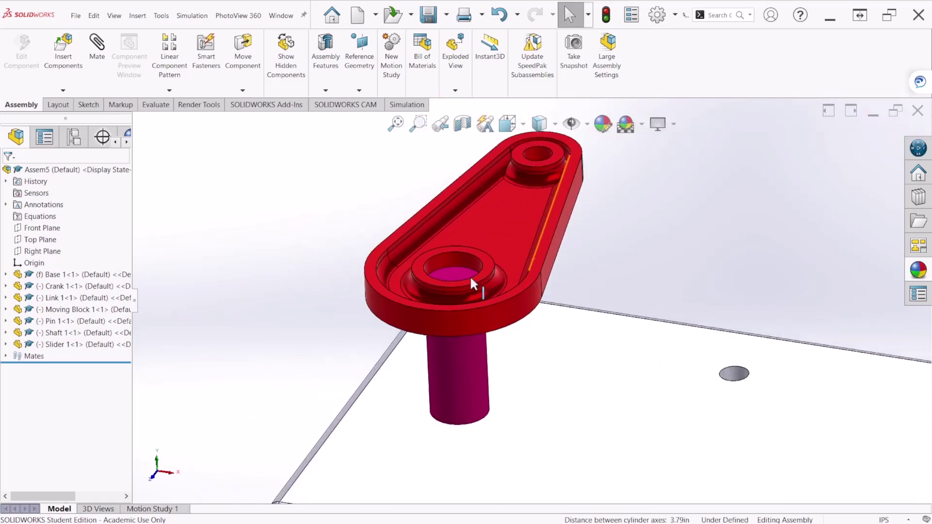
click(497, 257)
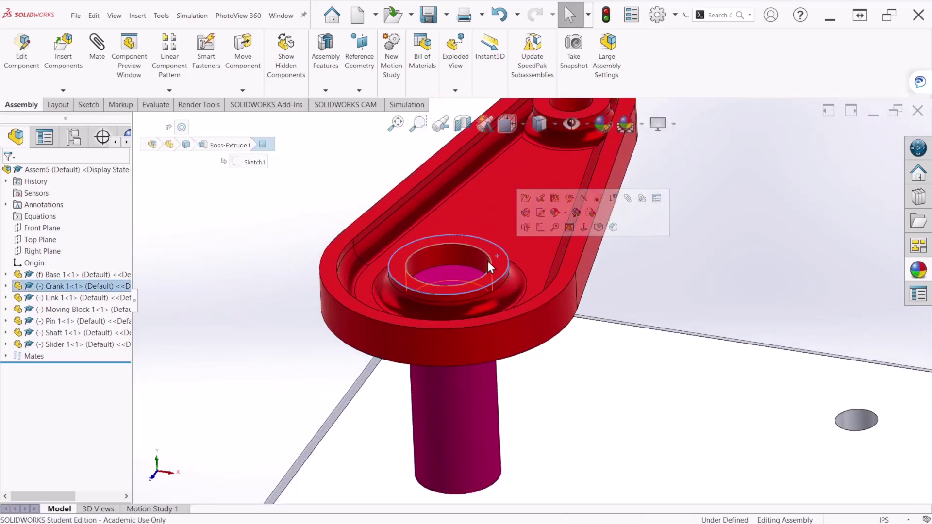
ctrl+click(453, 273)
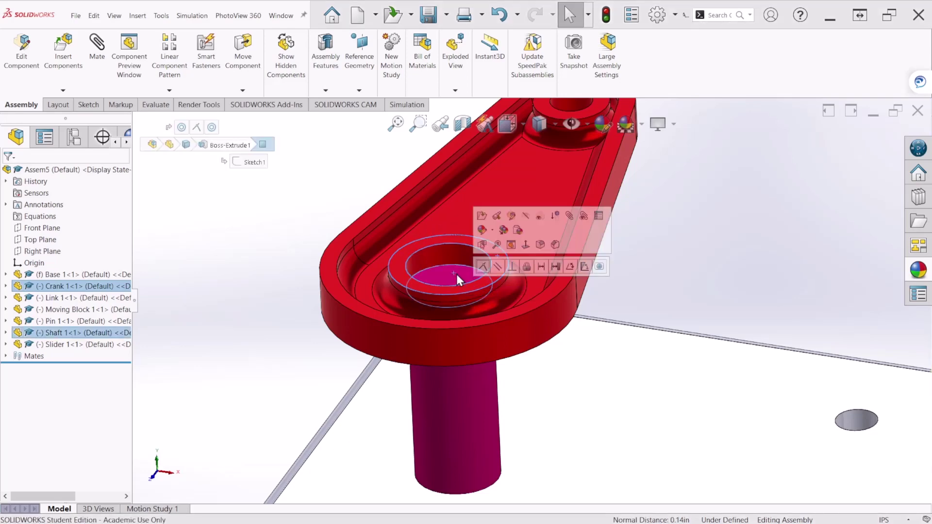
click(483, 266)
click(483, 267)
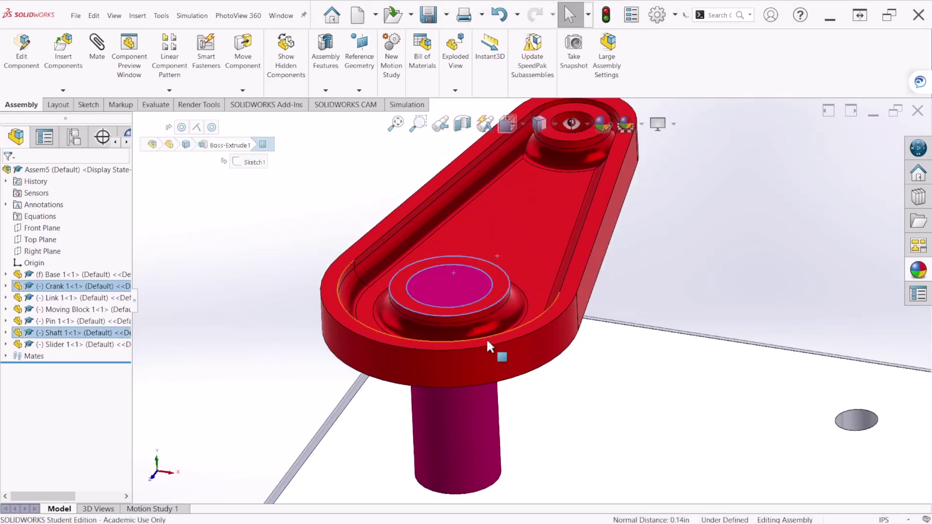
- Swing the crank about the shaft and try turning the shaft to check whether both parts rotate together
scroll(486, 337, up, 5)
drag(552, 263, 612, 252)
key(Escape)
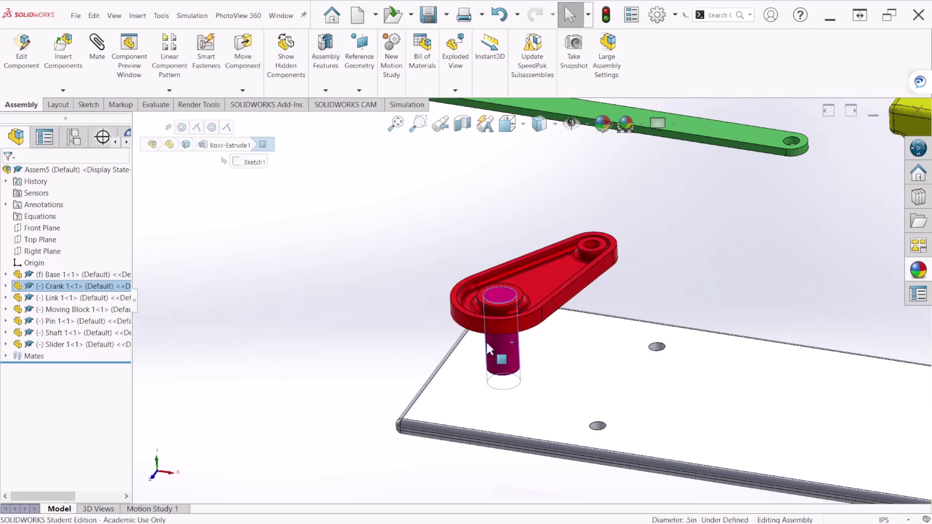
drag(495, 339, 587, 227)
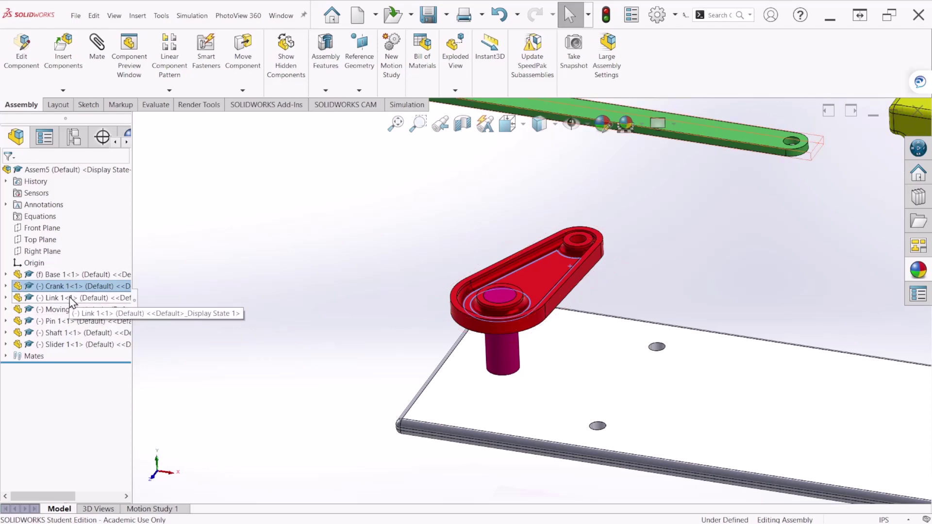
- Mate the shaft's Front Plane coincident with the crank's Right Plane to lock their relative rotation
click(6, 332)
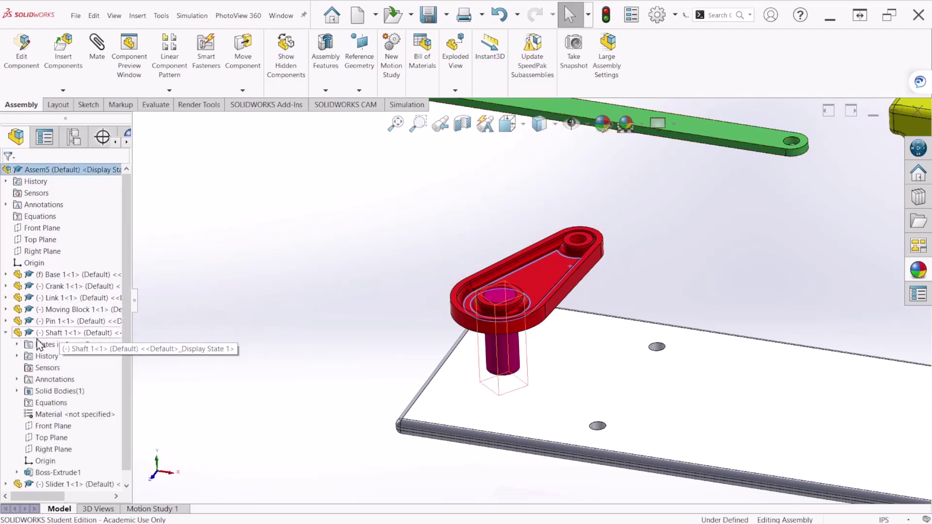
click(61, 428)
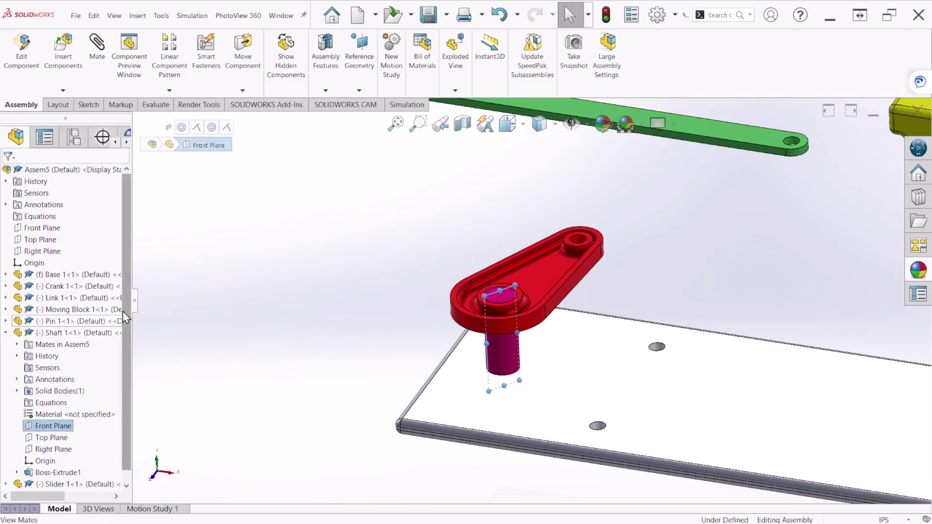
click(6, 287)
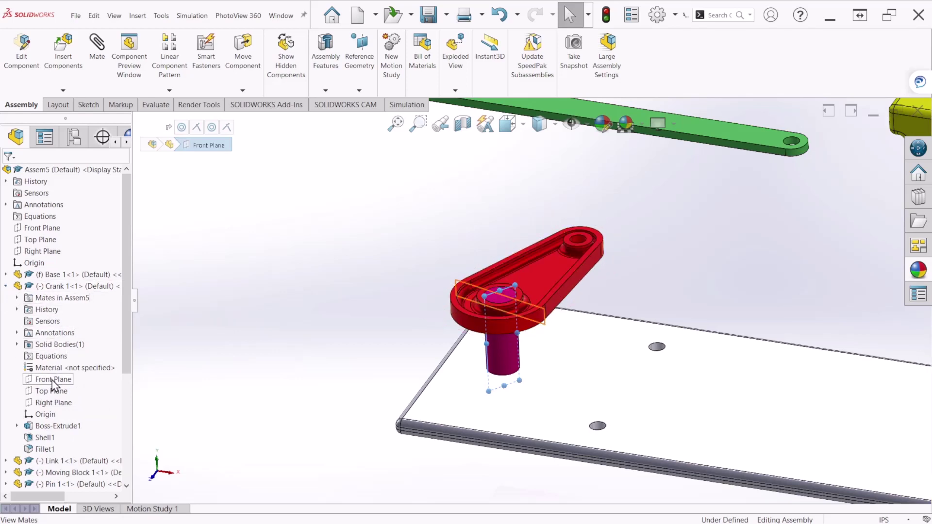
ctrl+click(50, 406)
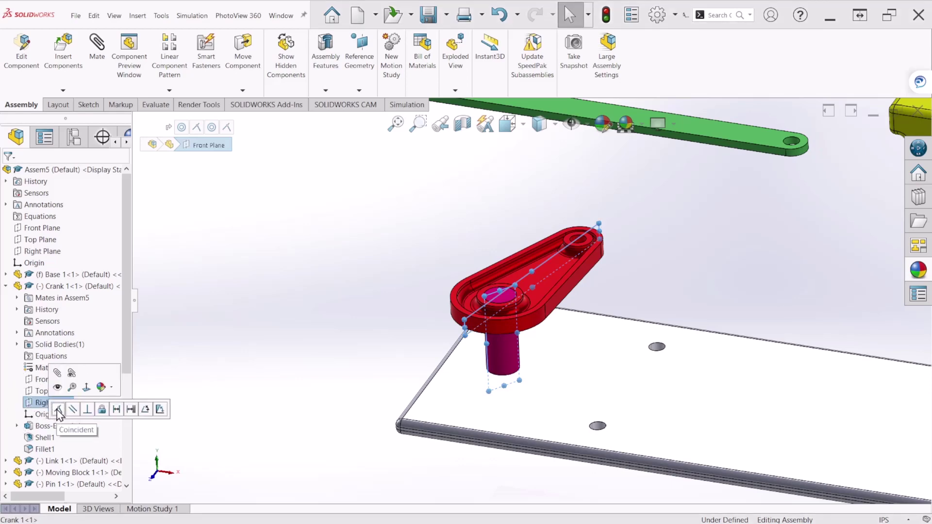
click(58, 410)
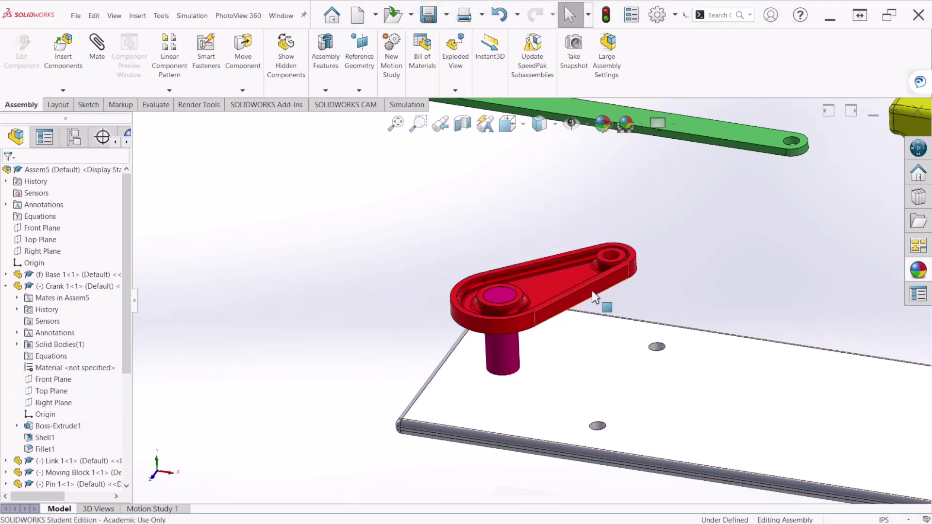
- Rotate the crank and the shaft to check that they turn as one unit
drag(597, 291, 634, 318)
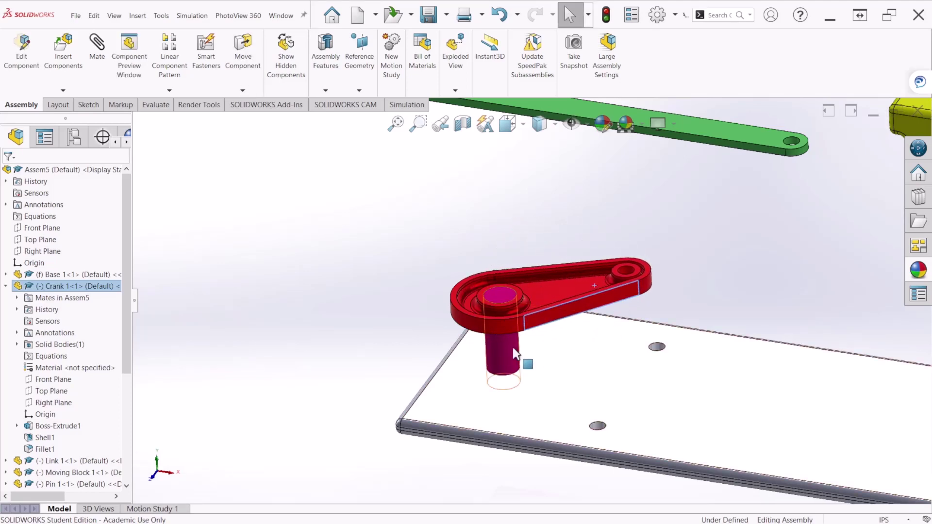
click(504, 359)
drag(504, 359, 514, 357)
key(Escape)
- Examine the reference image Assembly.PNG for the arrangement of the remaining parts, and return to the assembly
scroll(502, 351, up, 5)
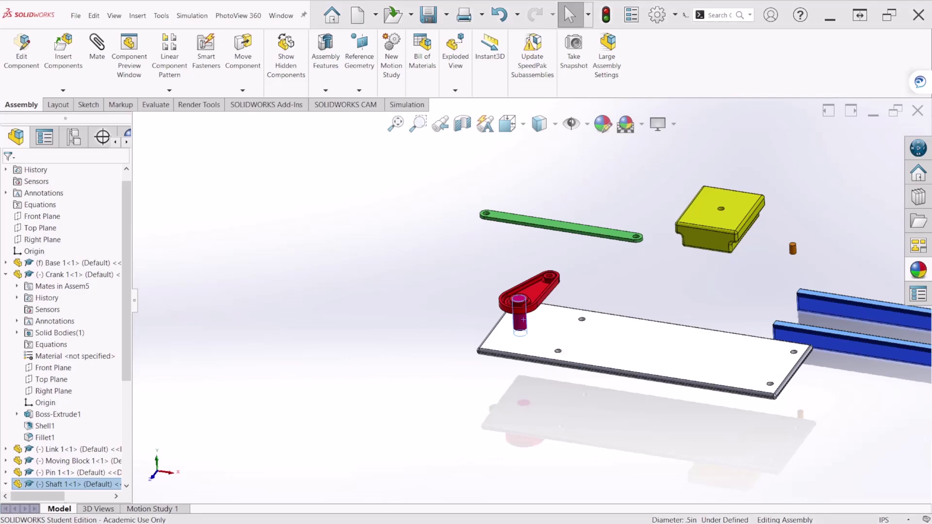
key(alt+Tab)
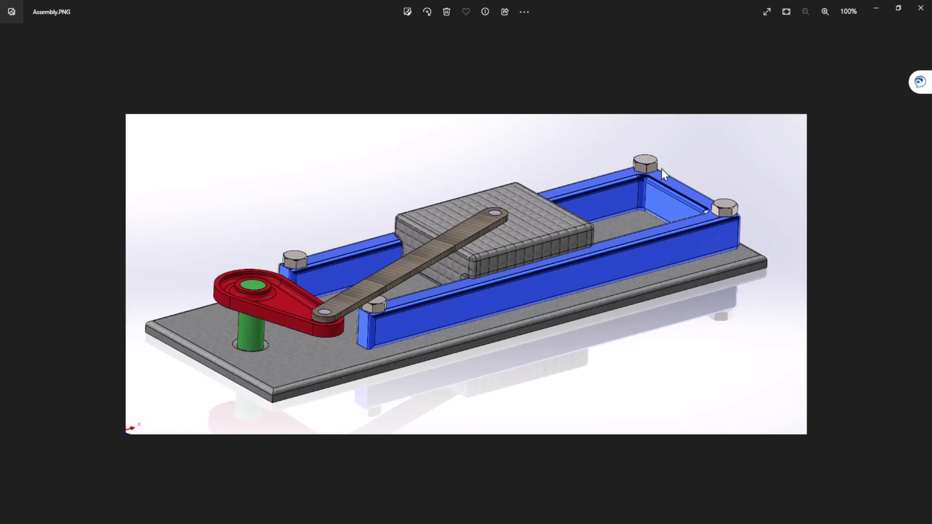
click(876, 7)
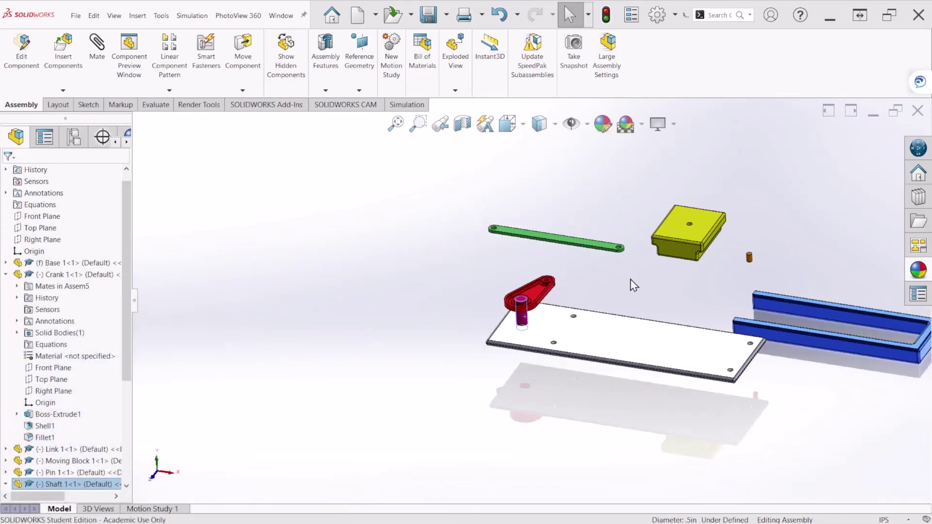
- Move the pin close to the crank's smaller end, above the base
drag(688, 261, 412, 268)
scroll(368, 276, down, 5)
scroll(536, 375, up, 3)
scroll(558, 364, down, 2)
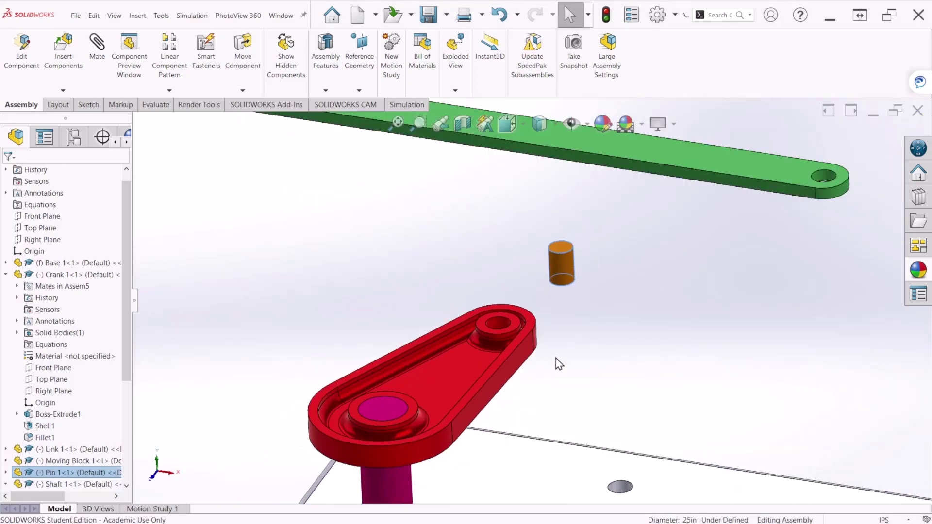
- Mate the pin's cylindrical face concentric with the hole in the crank's smaller boss
click(560, 277)
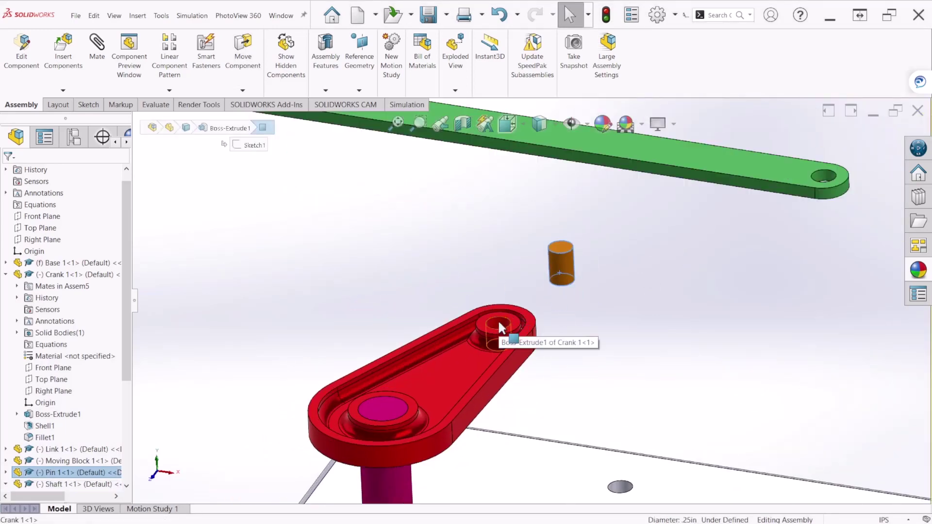
click(498, 321)
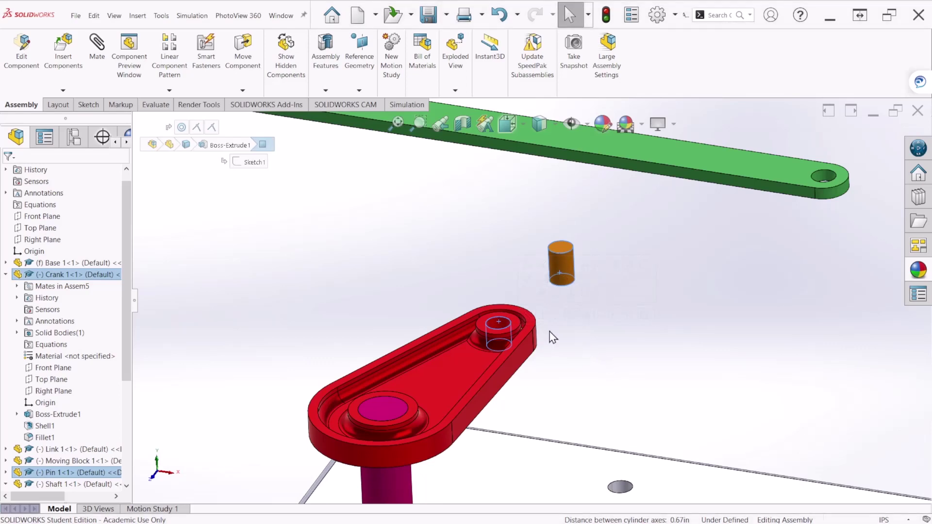
click(551, 303)
click(561, 272)
click(500, 322)
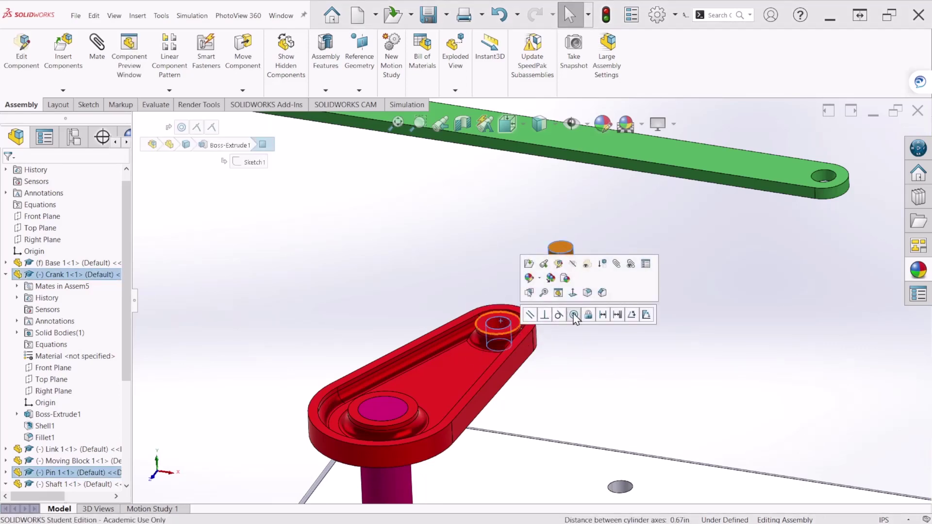
click(574, 314)
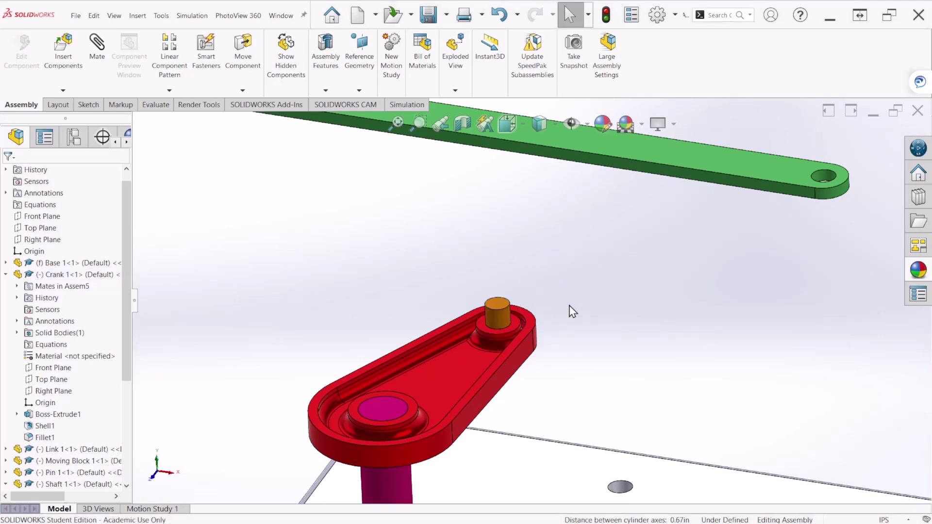
- Pull the pin up out of the crank and mate its bottom end face coincident with the crank's underside
middle_drag(540, 350, 501, 360)
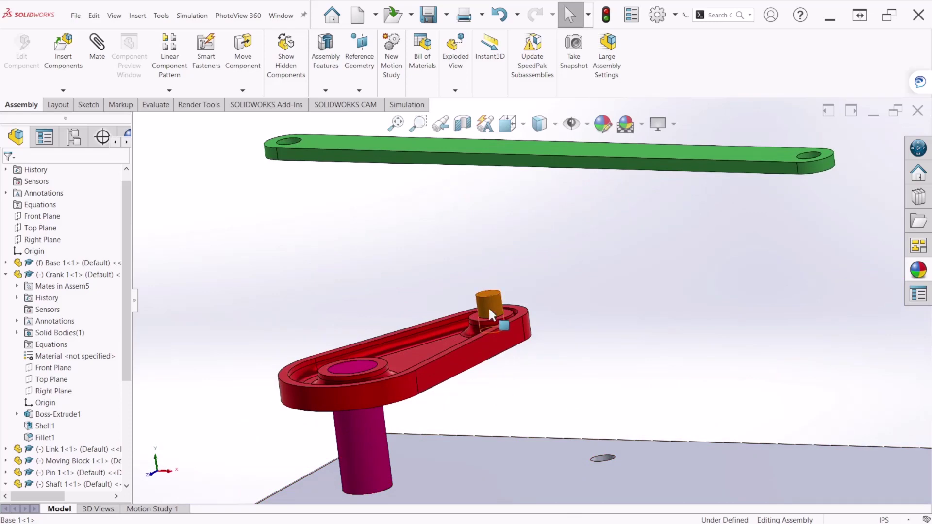
drag(489, 311, 487, 193)
middle_drag(536, 298, 515, 237)
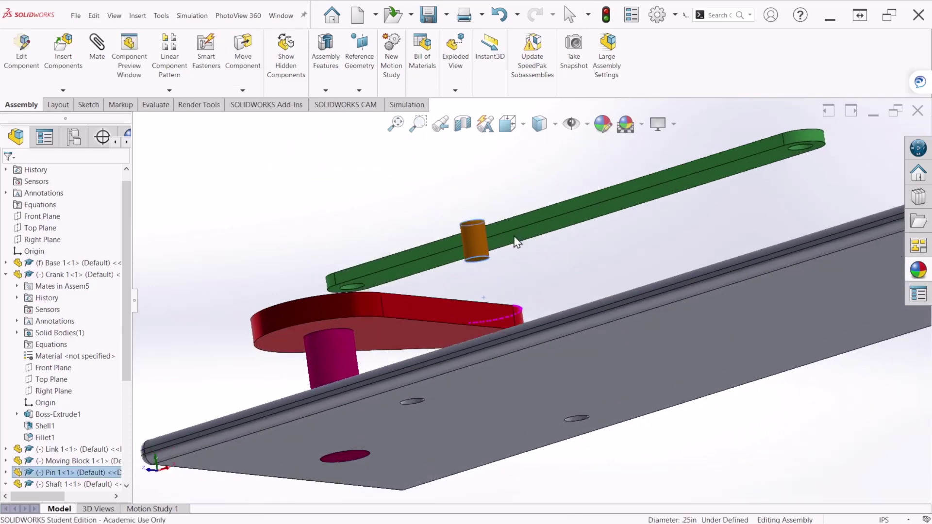
scroll(505, 272, down, 3)
click(502, 277)
scroll(534, 328, up, 1)
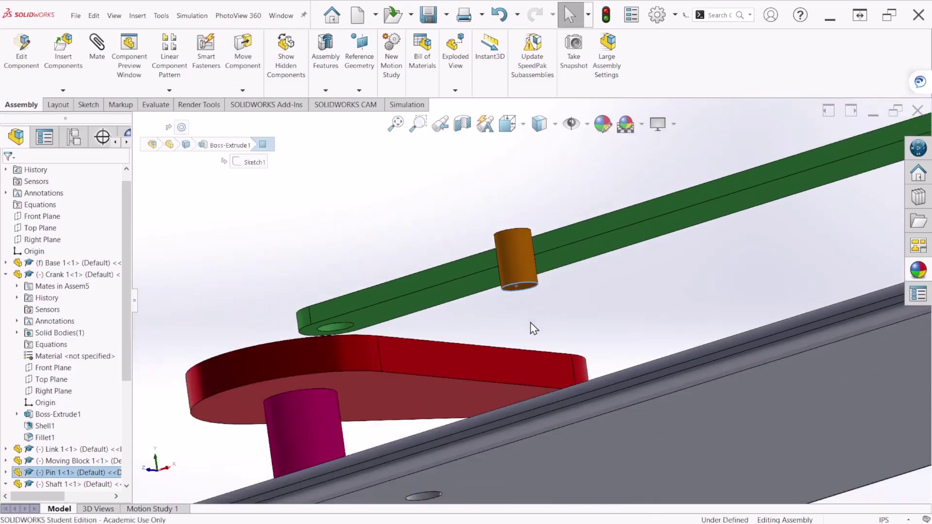
click(487, 394)
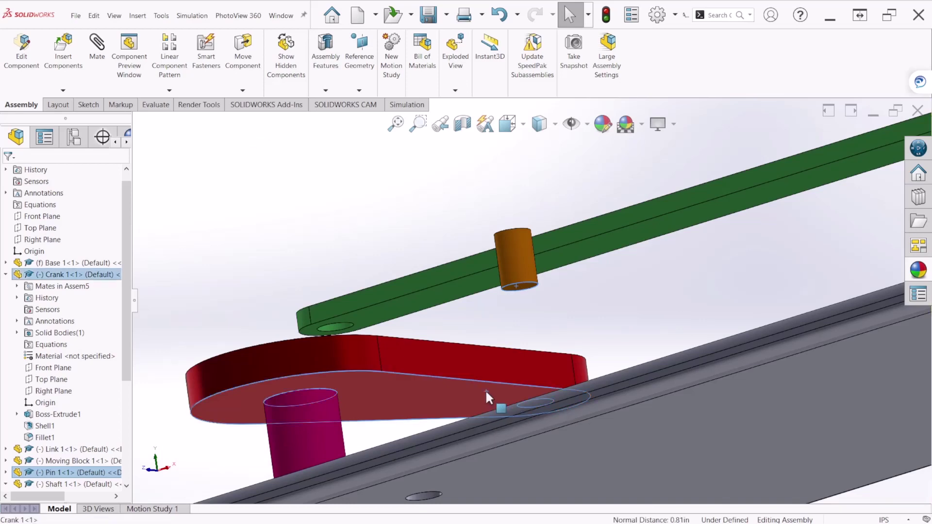
click(514, 385)
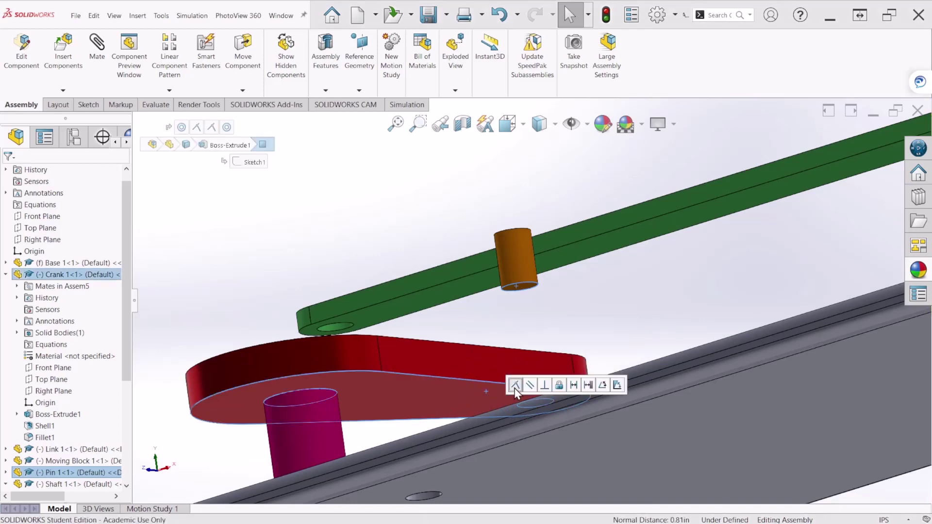
- Move the link closer to the crank so that one of its holes lies near the pin
scroll(540, 340, up, 5)
middle_drag(548, 339, 596, 368)
scroll(520, 195, down, 5)
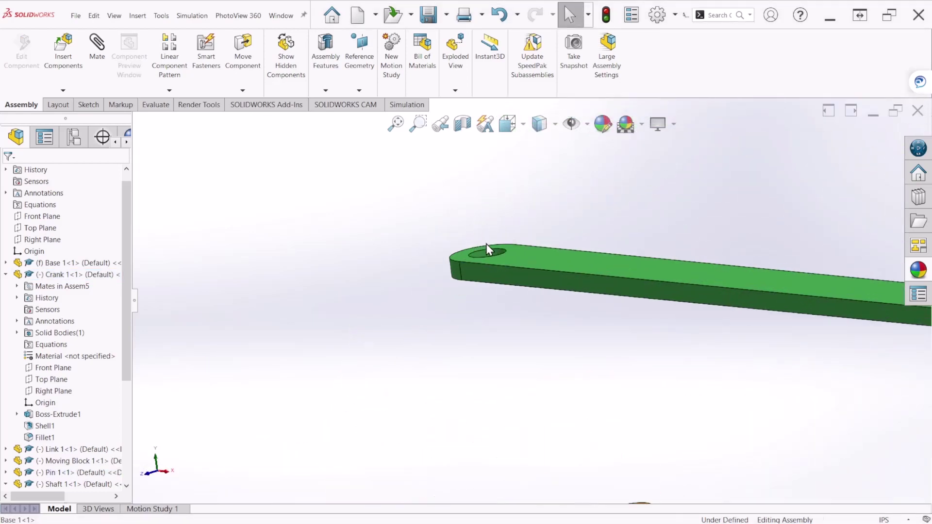
scroll(545, 329, up, 6)
middle_drag(568, 373, 531, 287)
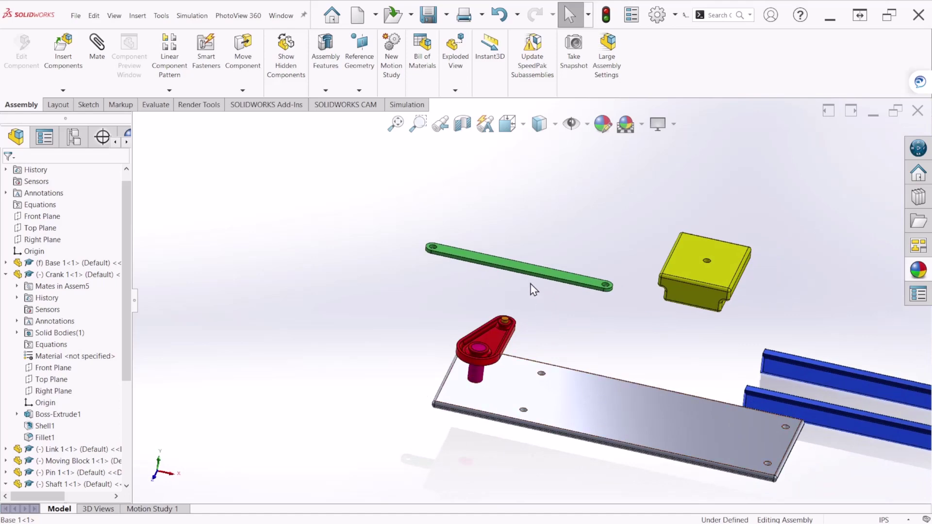
drag(523, 266, 637, 344)
key(Escape)
scroll(531, 312, down, 5)
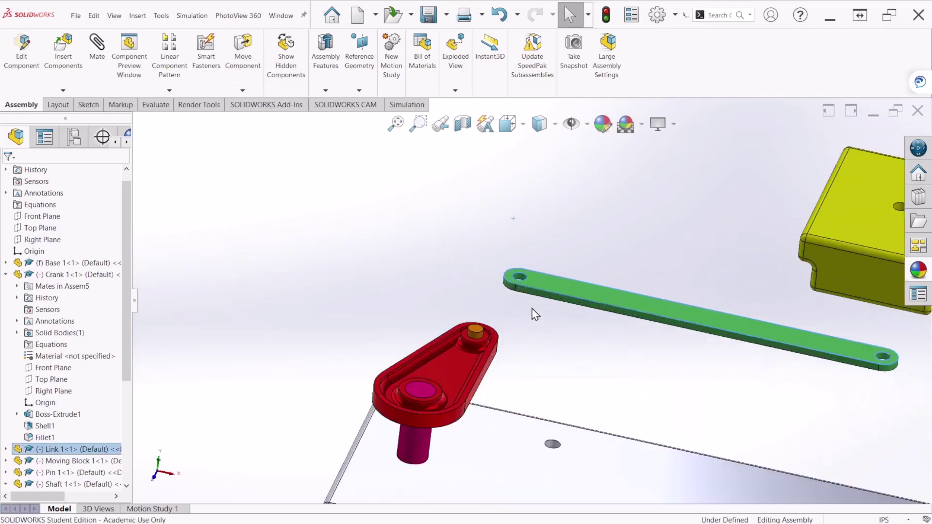
- Mate the link's near end hole concentric with the pin's cylindrical face
click(506, 256)
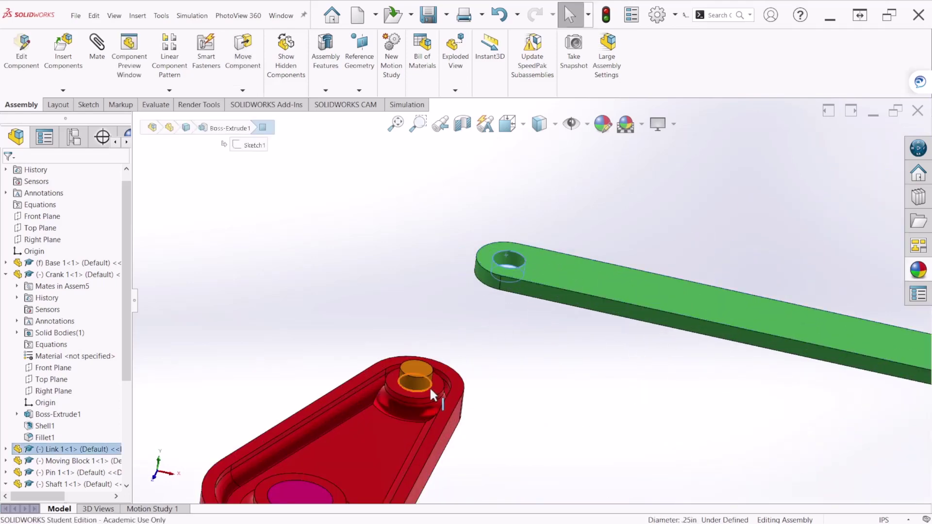
ctrl+click(418, 380)
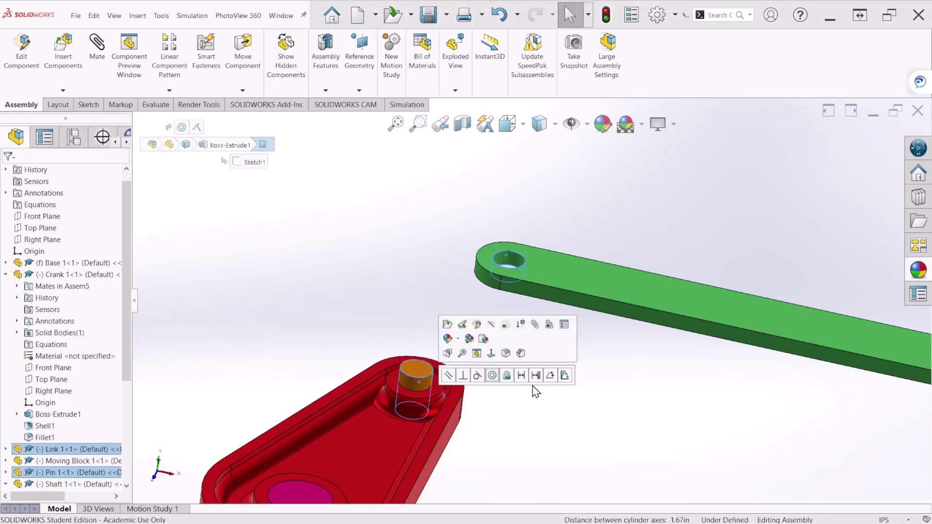
click(492, 375)
- Mate the link's top face coincident with the pin's top end face
scroll(420, 376, down, 5)
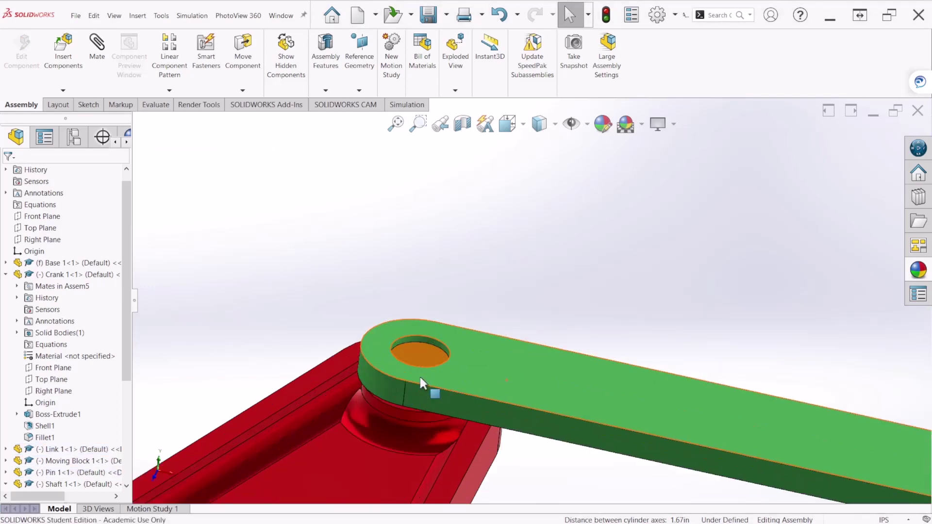
click(485, 368)
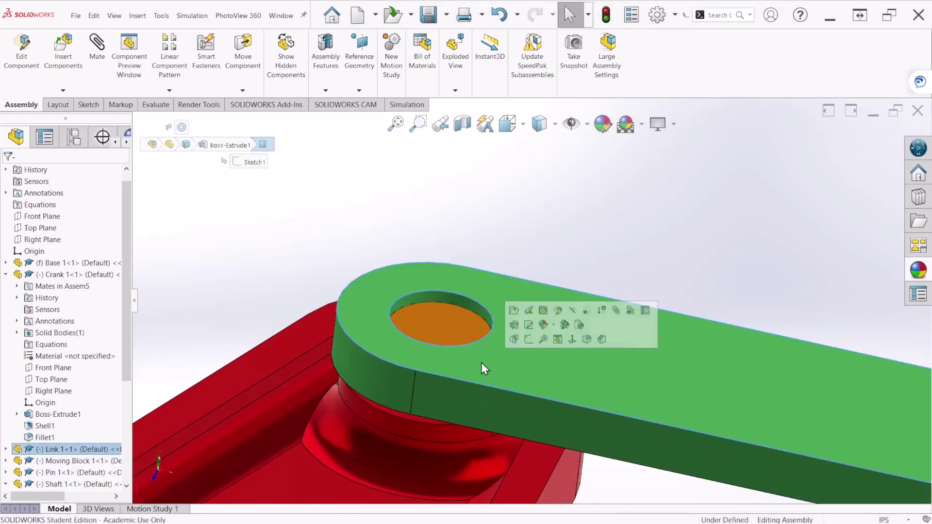
ctrl+click(438, 325)
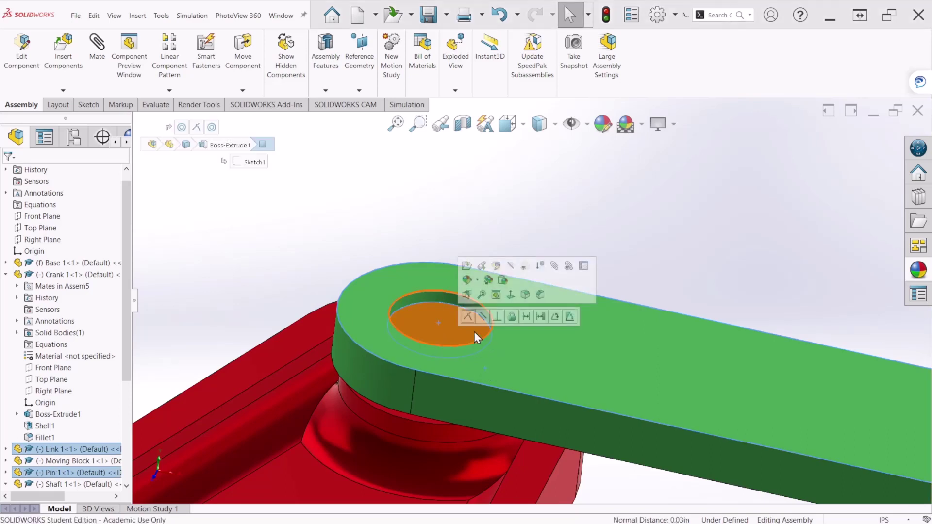
ctrl+click(468, 298)
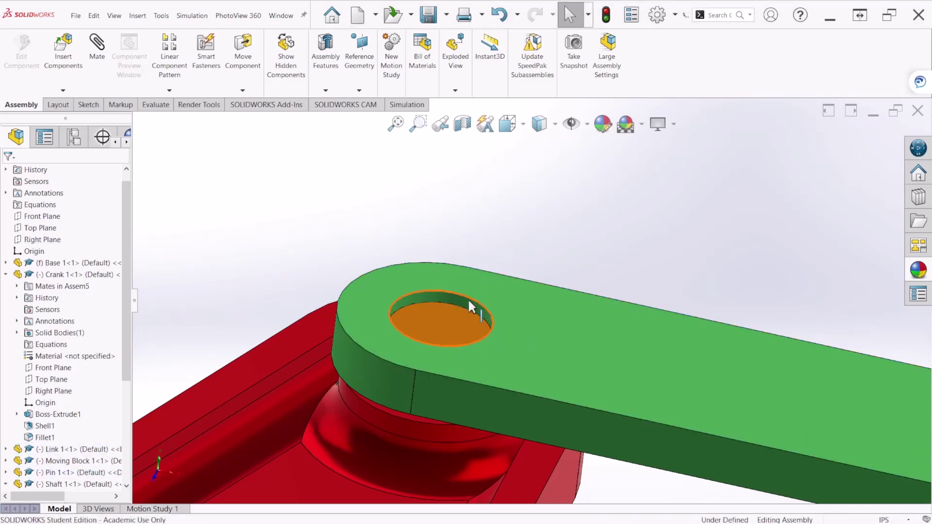
ctrl+click(505, 319)
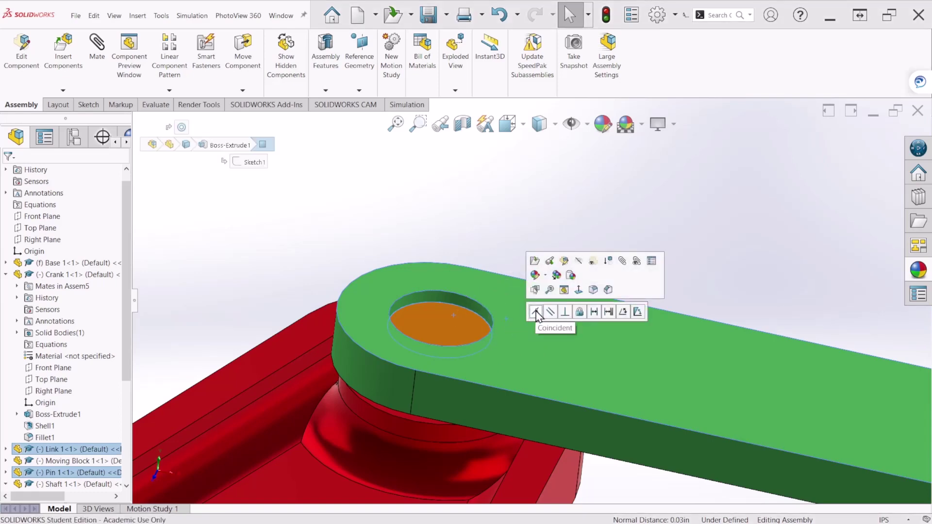
click(536, 313)
- Swing the crank about the shaft to check how the pinned link follows it
scroll(537, 266, up, 5)
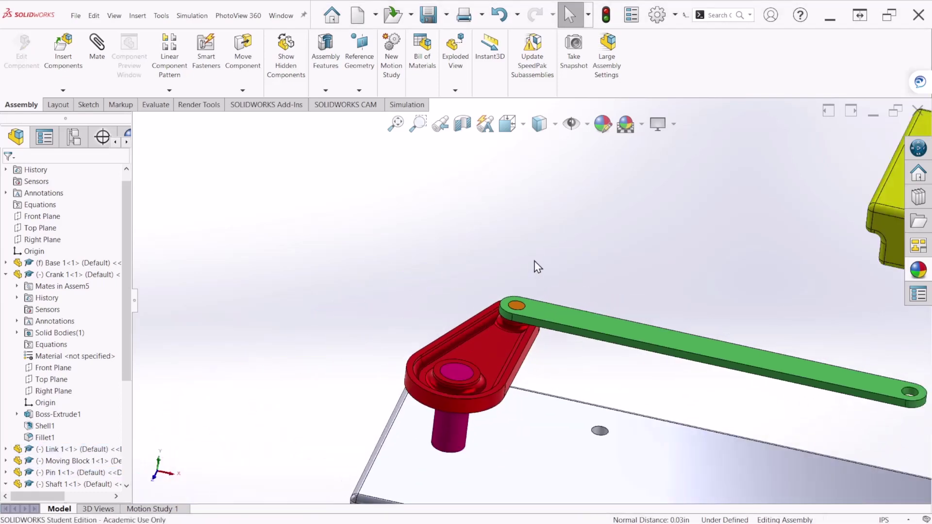
scroll(536, 266, up, 3)
middle_drag(536, 266, 518, 329)
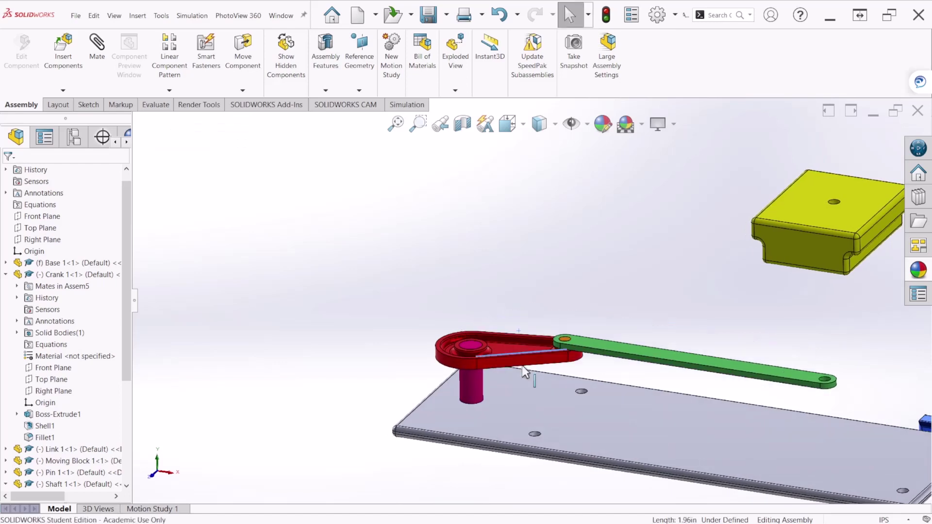
drag(524, 373, 534, 340)
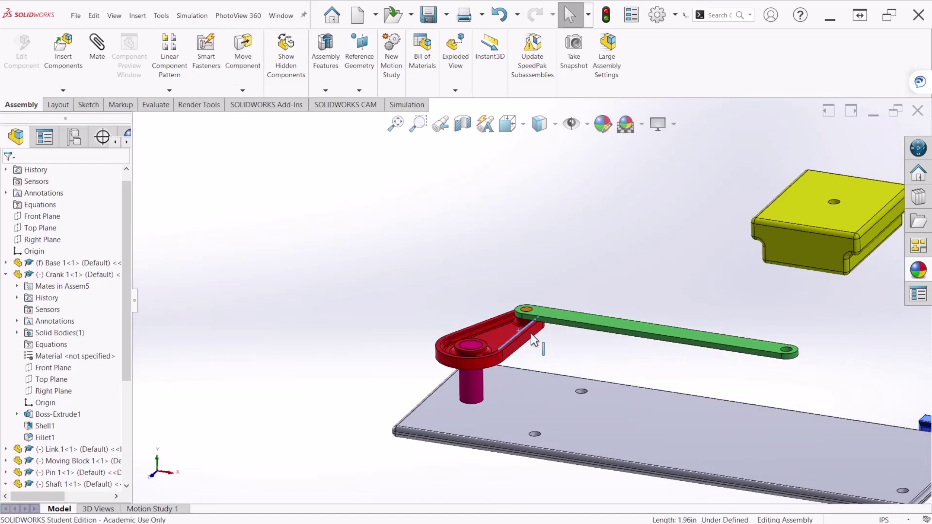
- Move the U-shaped slider frame below the base, clear of the other parts
scroll(534, 339, up, 4)
middle_drag(534, 340, 630, 434)
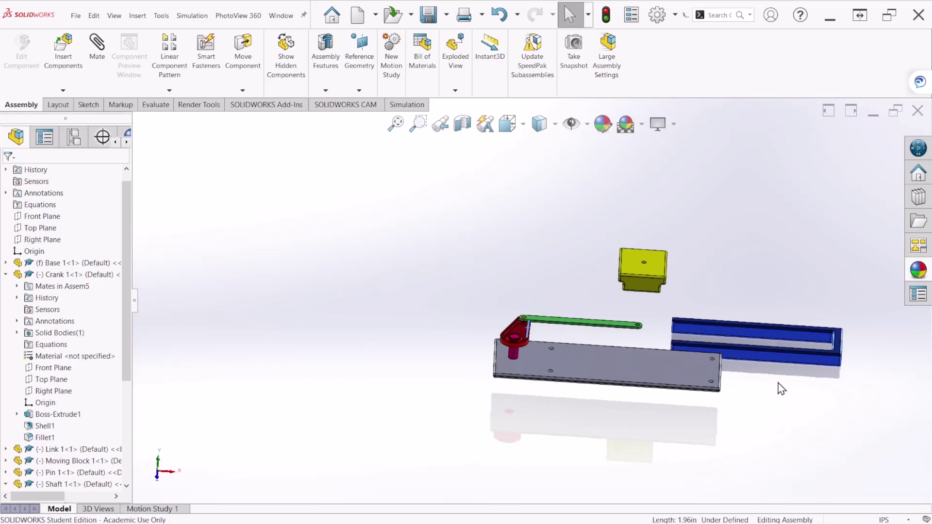
drag(767, 359, 654, 422)
- Mate the bottom face of the slider frame coincident with the base's top face
middle_drag(657, 426, 687, 418)
scroll(687, 422, down, 3)
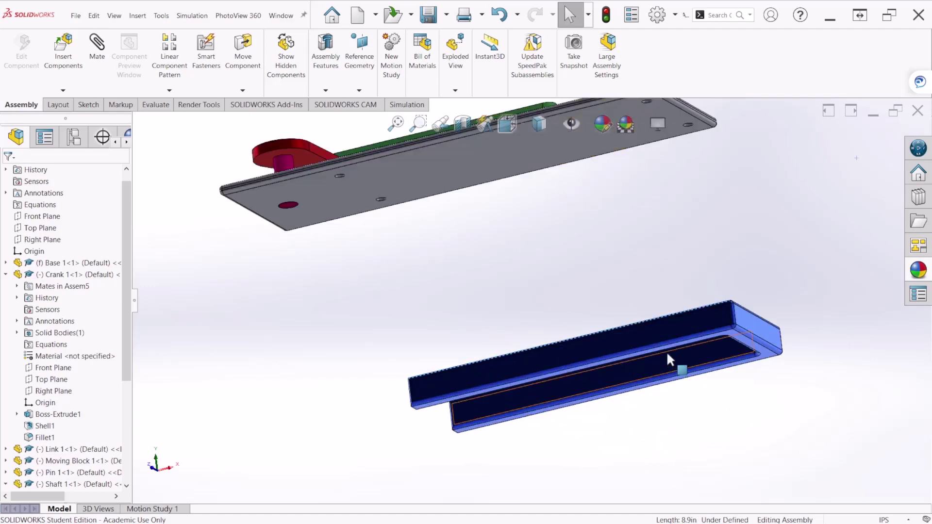
scroll(670, 359, down, 3)
click(668, 331)
scroll(656, 328, up, 5)
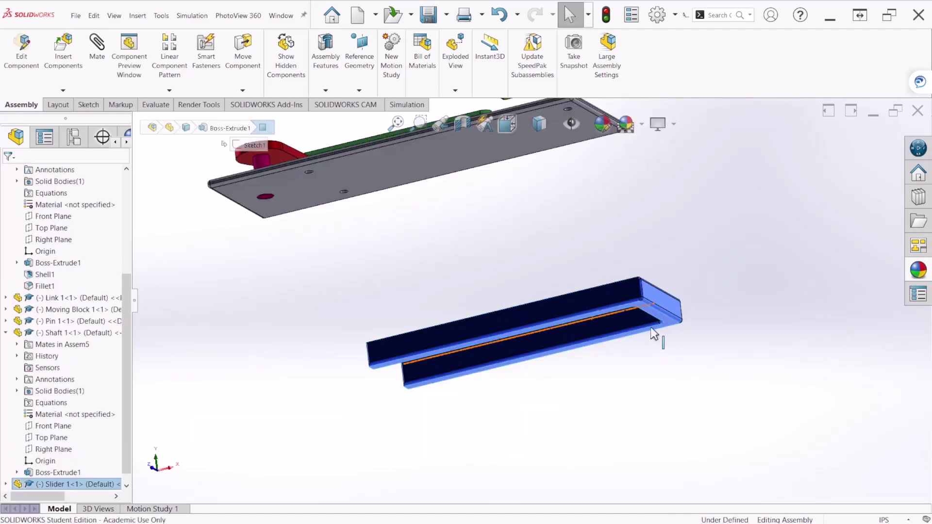
middle_drag(650, 327, 636, 403)
click(519, 232)
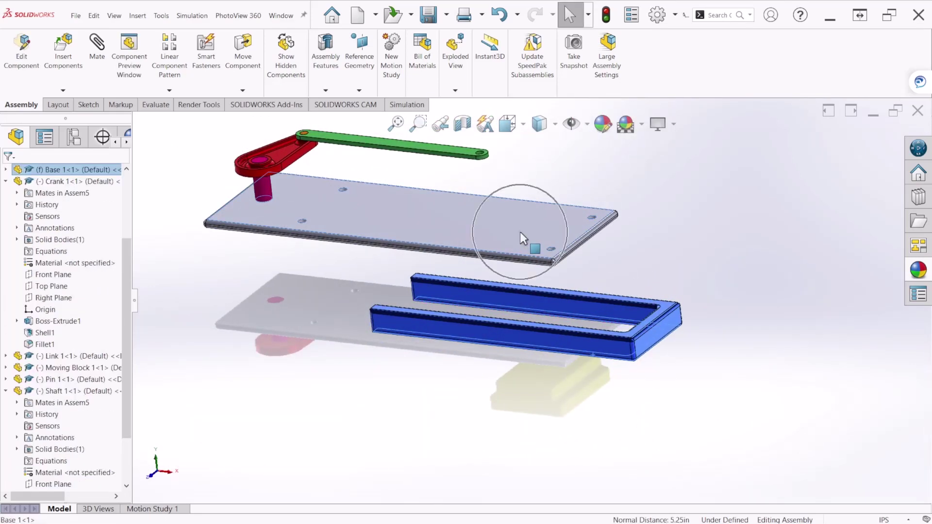
click(552, 230)
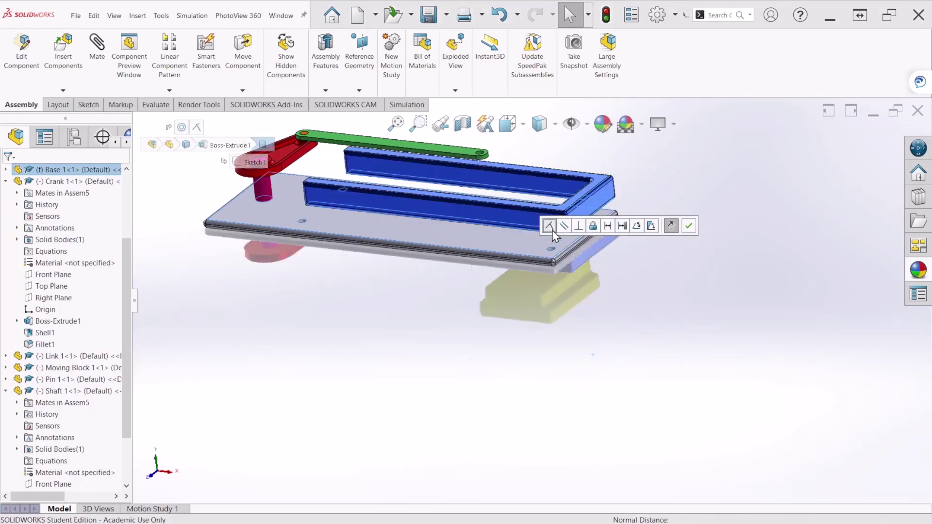
- Add a 0.25 in distance mate between the slider frame's closed end face and the base's nearby end face
mouse_move(518, 249)
middle_down()
mouse_move(548, 228)
mouse_move(520, 246)
middle_up()
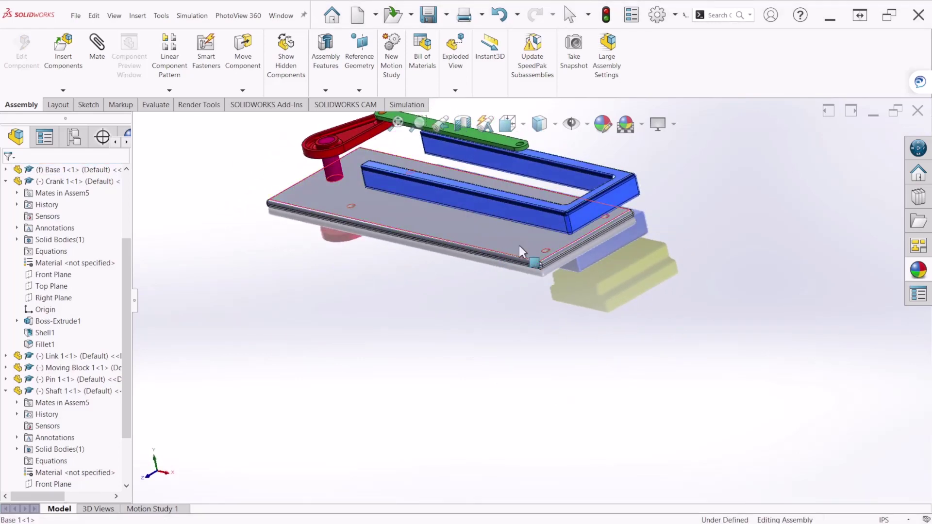
scroll(596, 225, down, 3)
scroll(596, 225, down, 2)
click(578, 211)
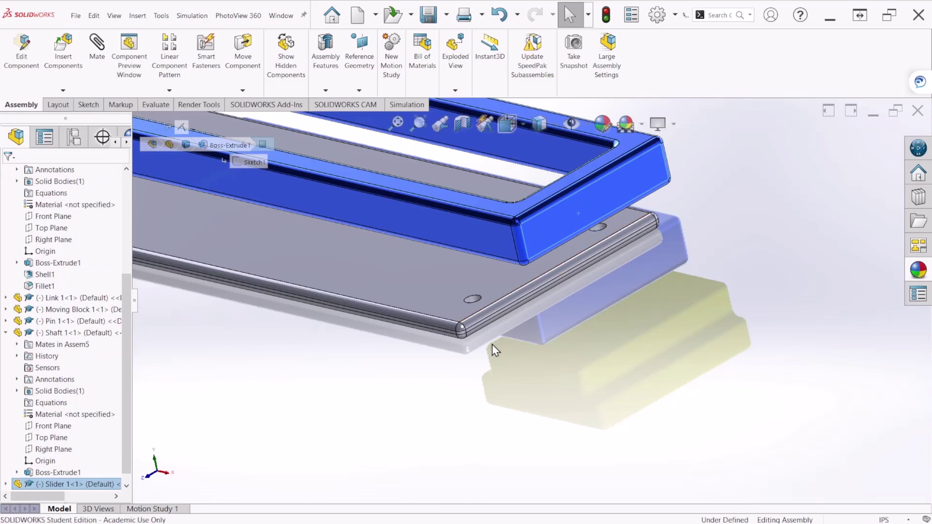
scroll(488, 338, down, 5)
scroll(488, 338, down, 2)
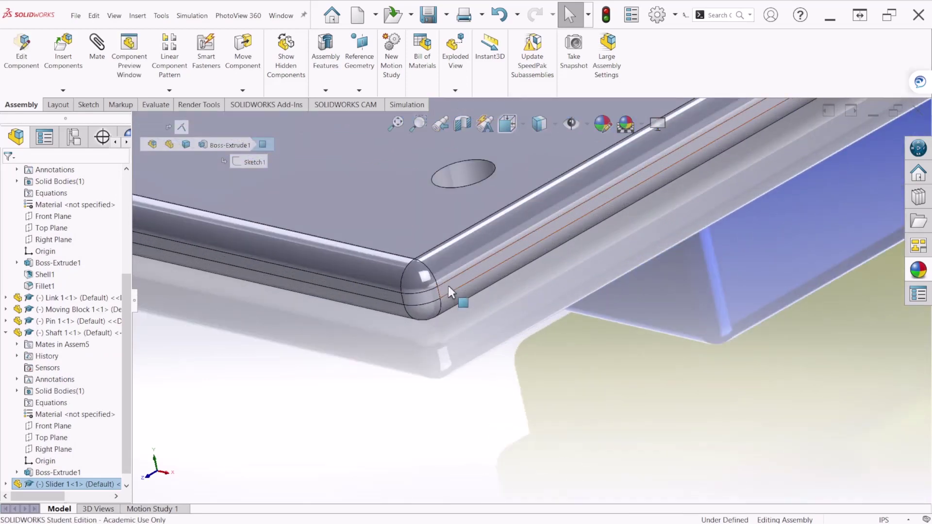
click(447, 285)
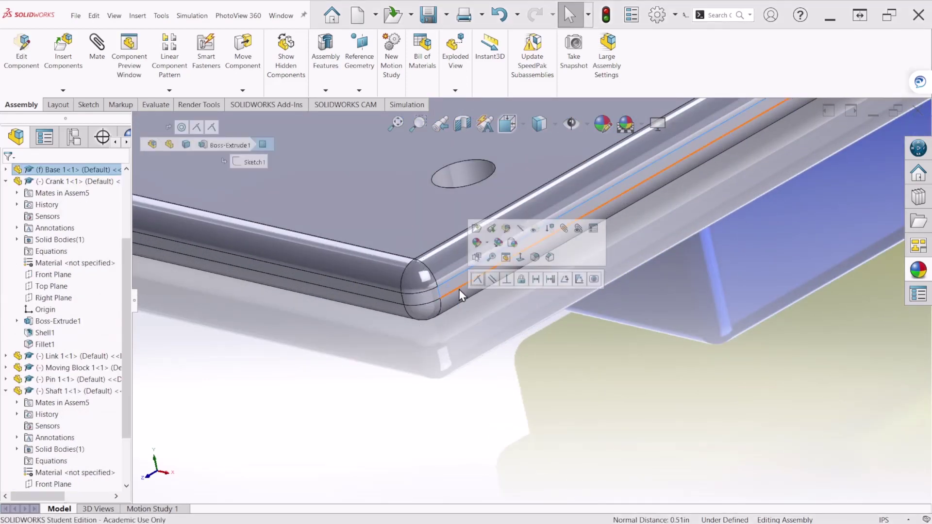
click(536, 279)
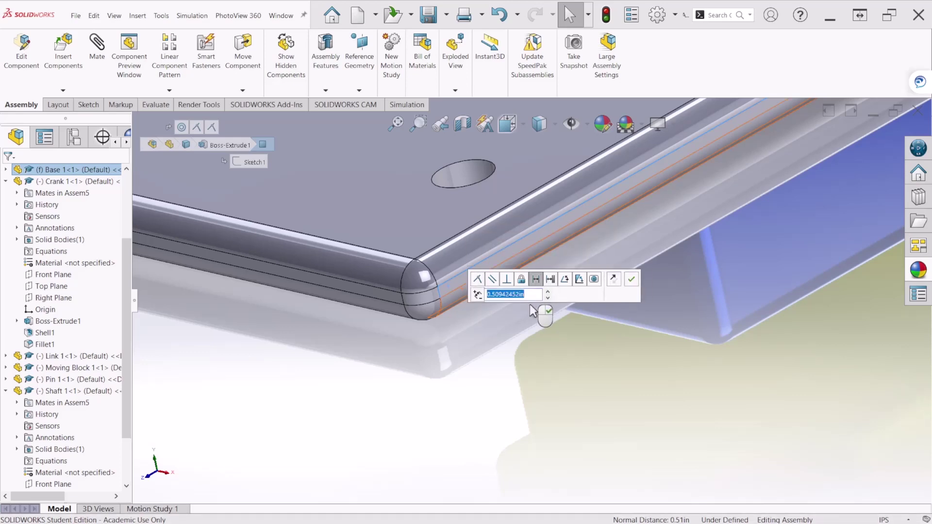
text(0.25)
key(Return)
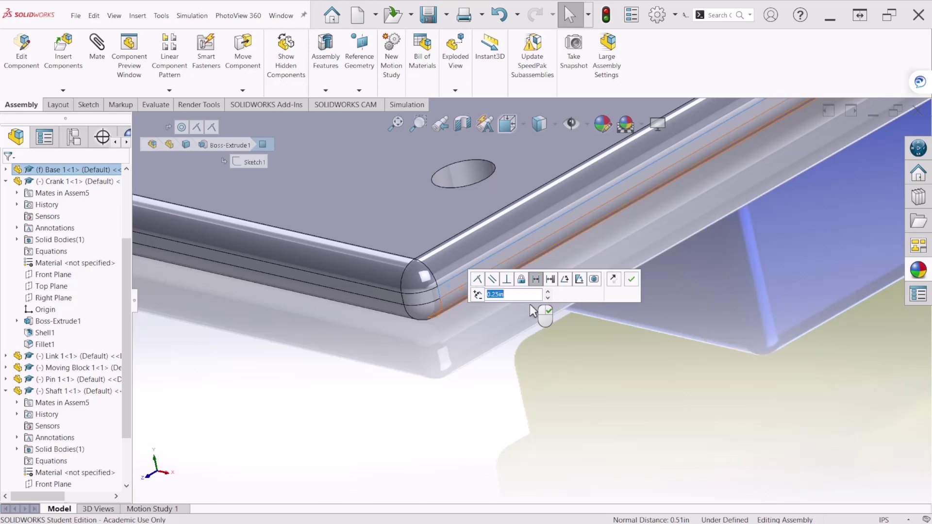
click(632, 283)
- Inspect the offset between the slider frame's closed end and the base's edge from several angles
scroll(606, 334, up, 5)
middle_drag(604, 347, 656, 270)
scroll(631, 233, down, 5)
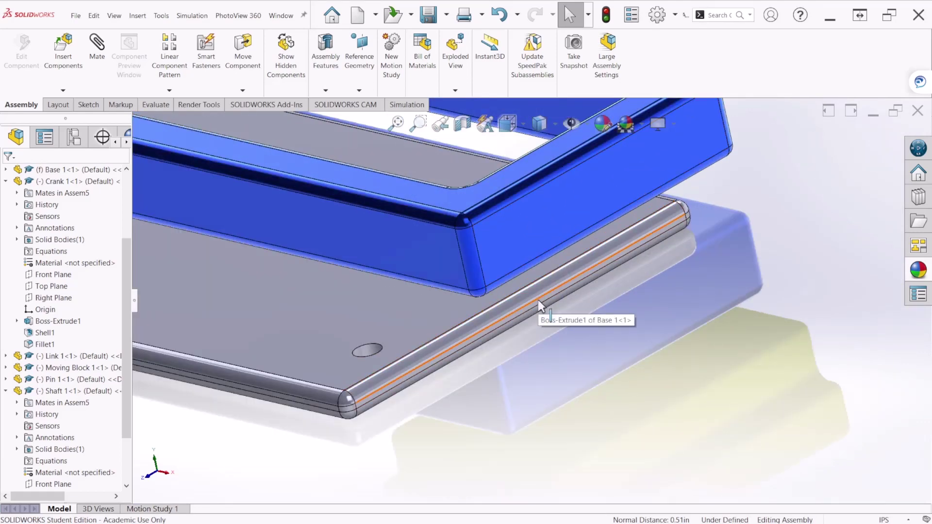
scroll(538, 299, up, 4)
middle_drag(557, 333, 584, 328)
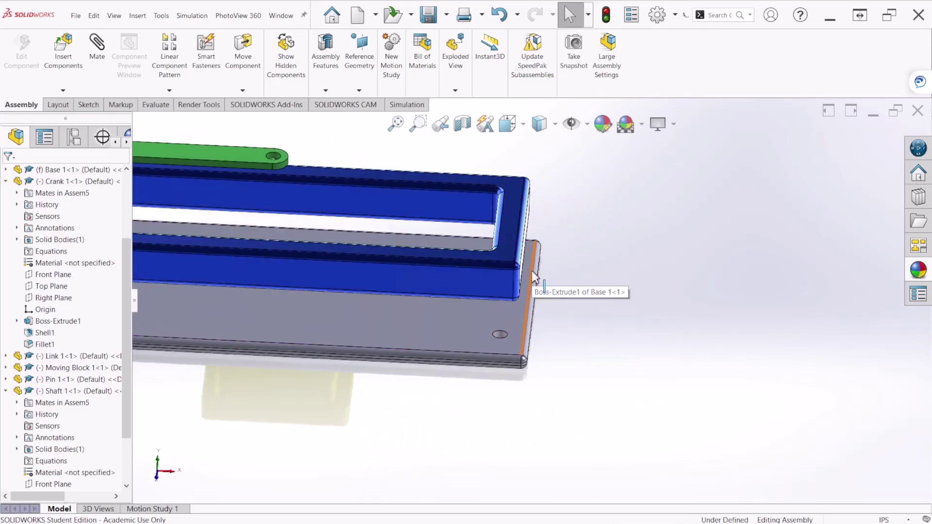
key(ctrl+7)
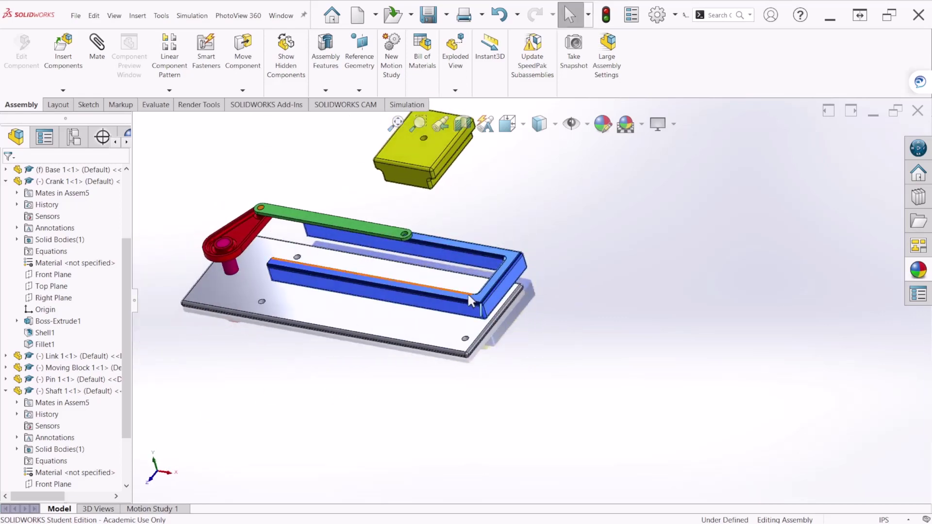
scroll(467, 293, down, 5)
scroll(425, 335, up, 5)
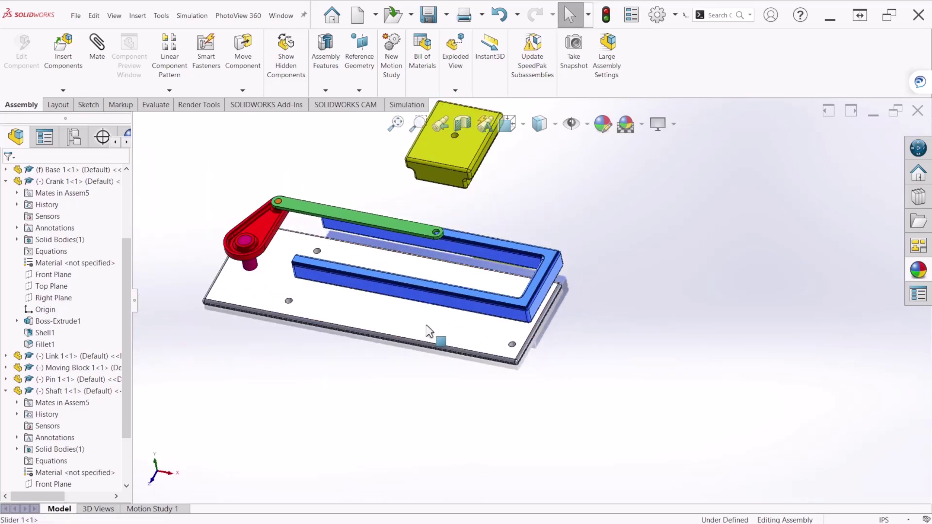
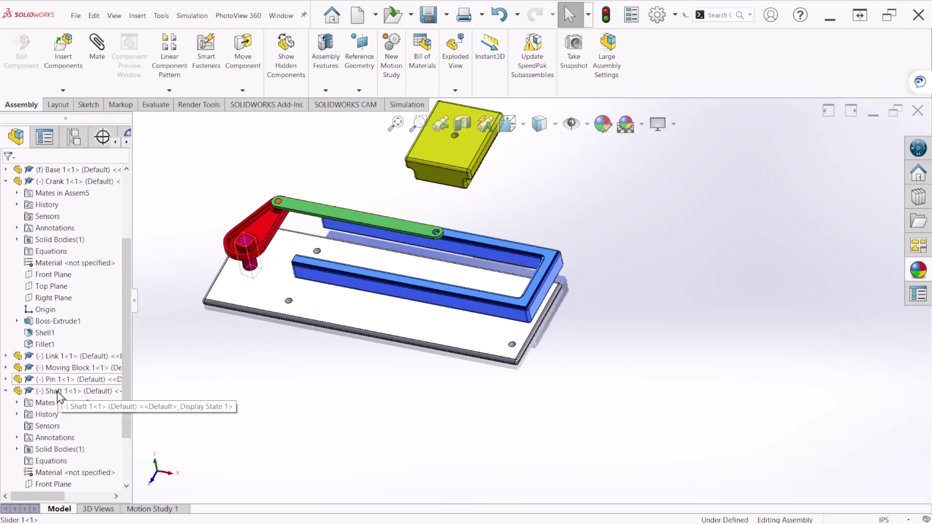
- Expand the Base and Slider components in the feature tree to reach their Front Planes
scroll(49, 348, down, 2)
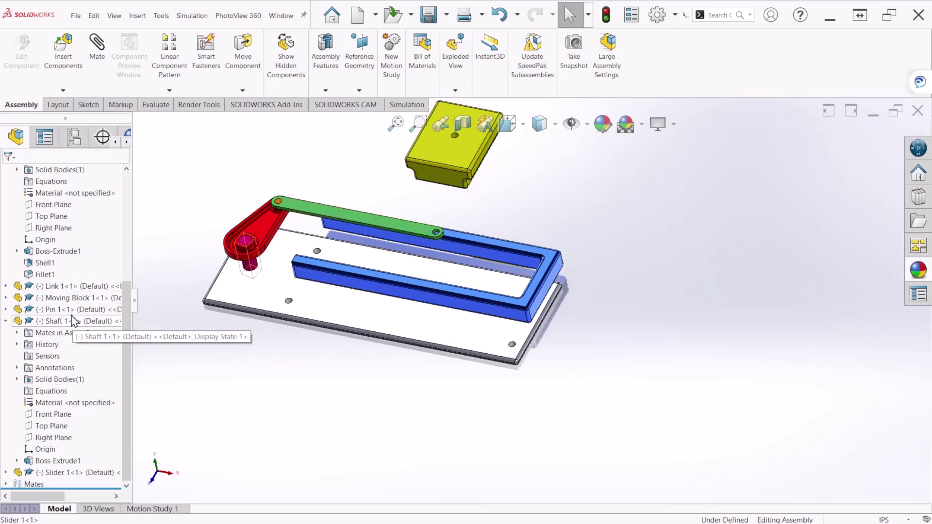
scroll(66, 279, up, 5)
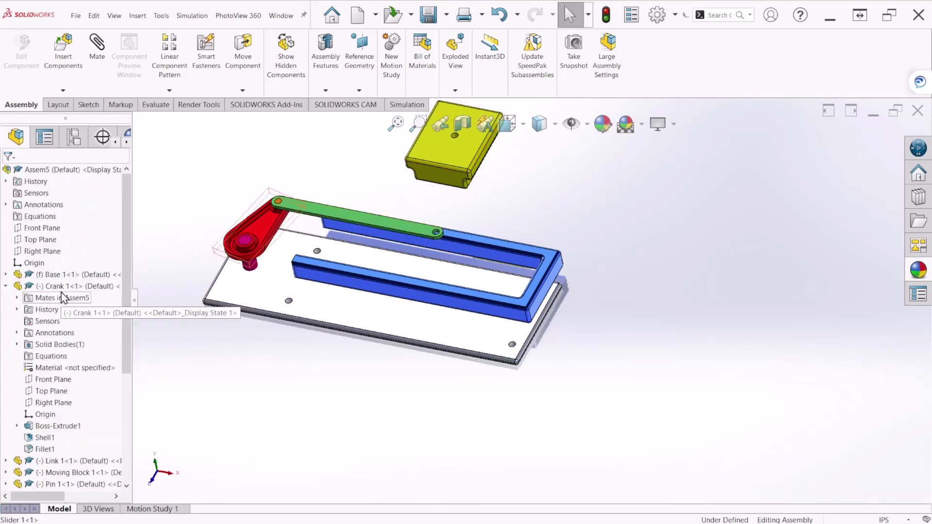
click(59, 276)
scroll(56, 322, down, 2)
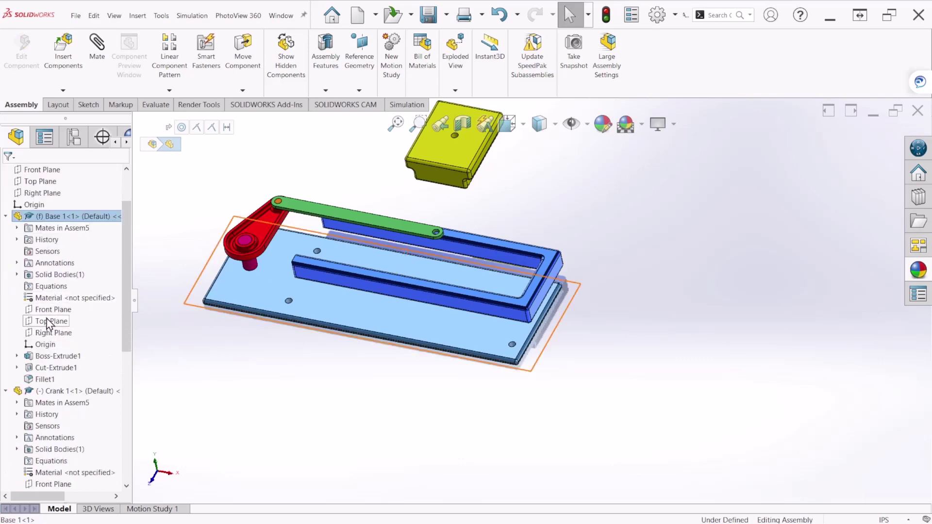
click(47, 311)
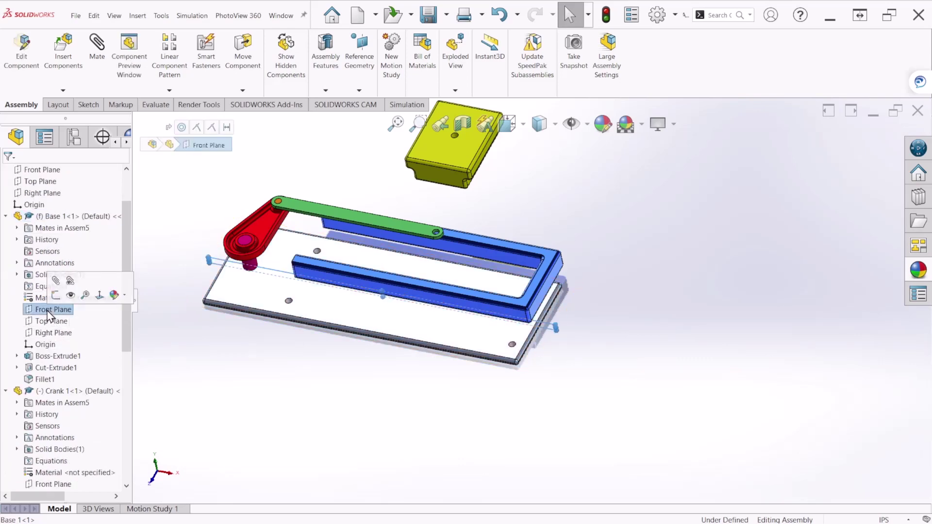
scroll(53, 354, down, 2)
scroll(53, 356, down, 6)
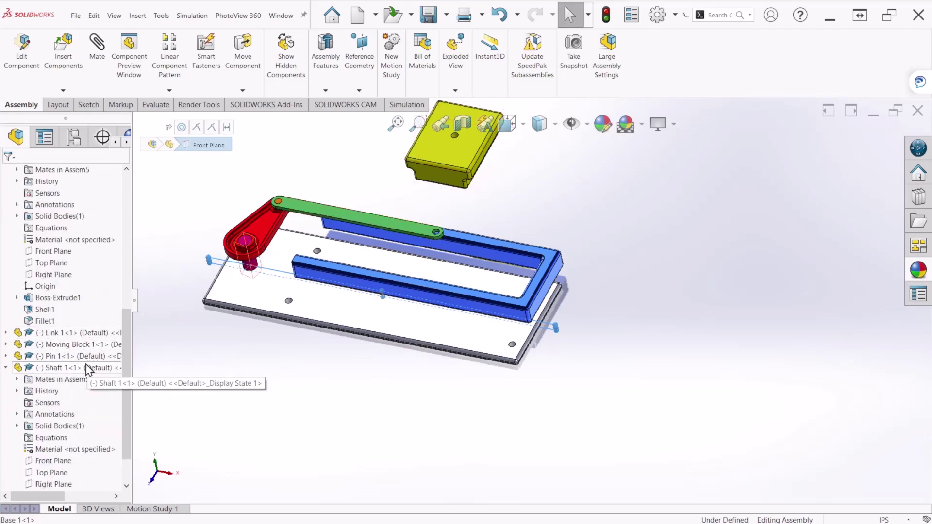
scroll(89, 363, down, 2)
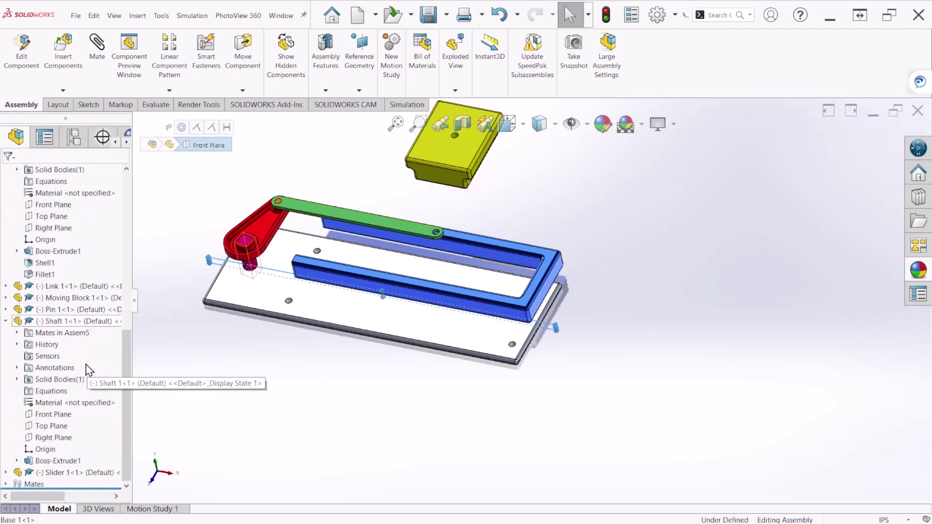
click(63, 474)
double_click(63, 475)
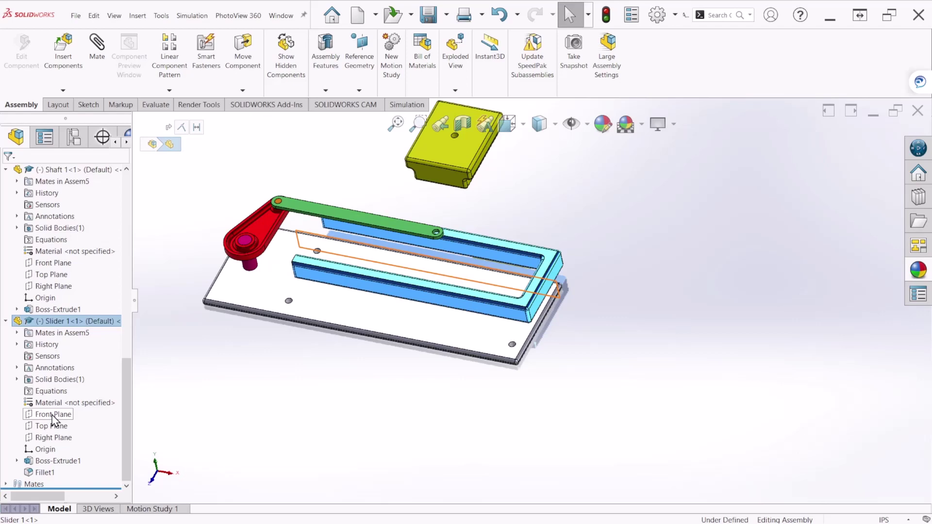
click(54, 415)
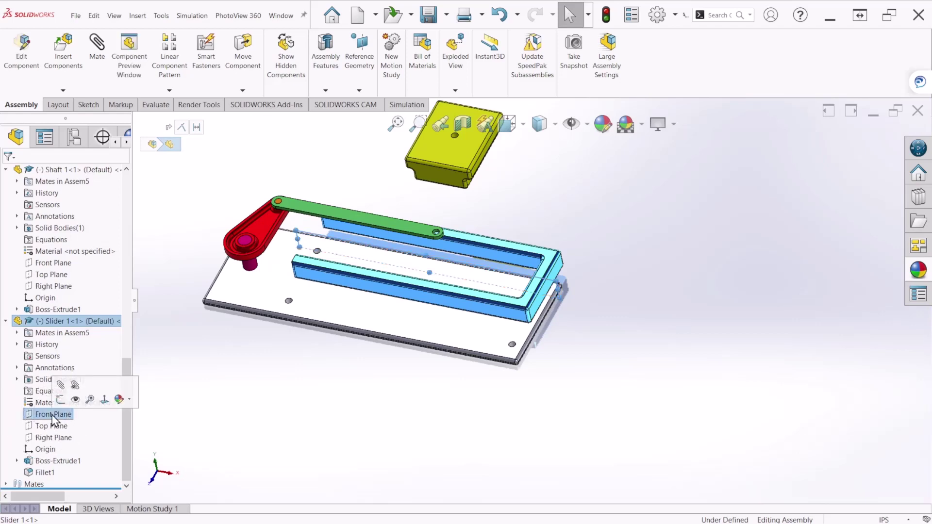
click(204, 400)
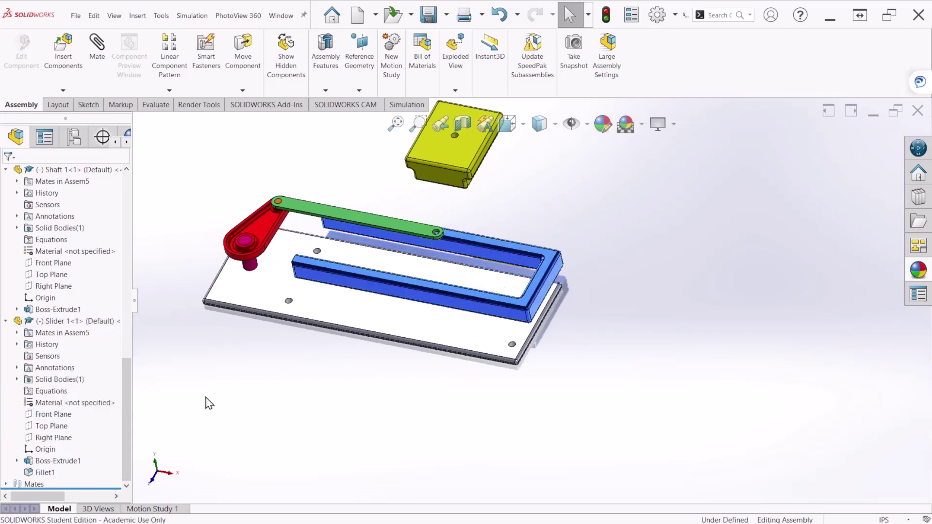
- Mate the Slider's Front Plane coincident with the Base's Front Plane to centre the frame across the base
click(54, 415)
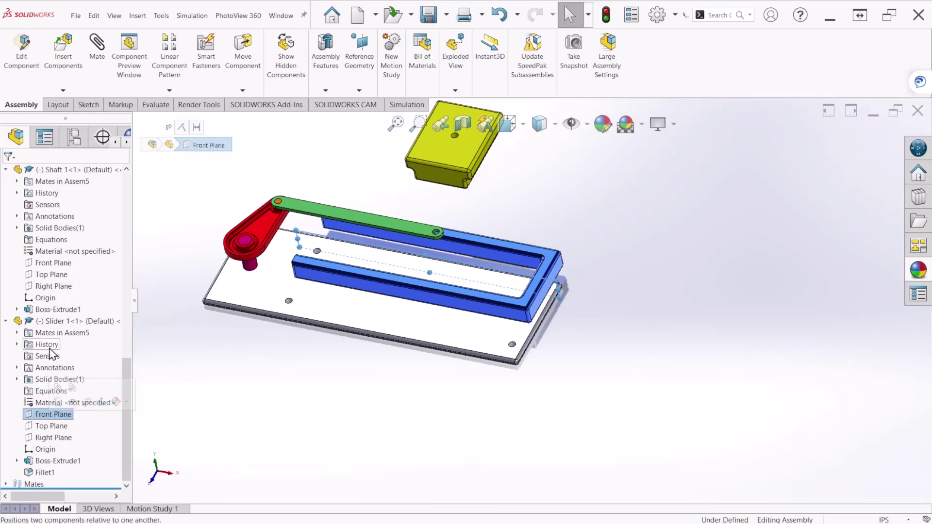
scroll(51, 421, down, 10)
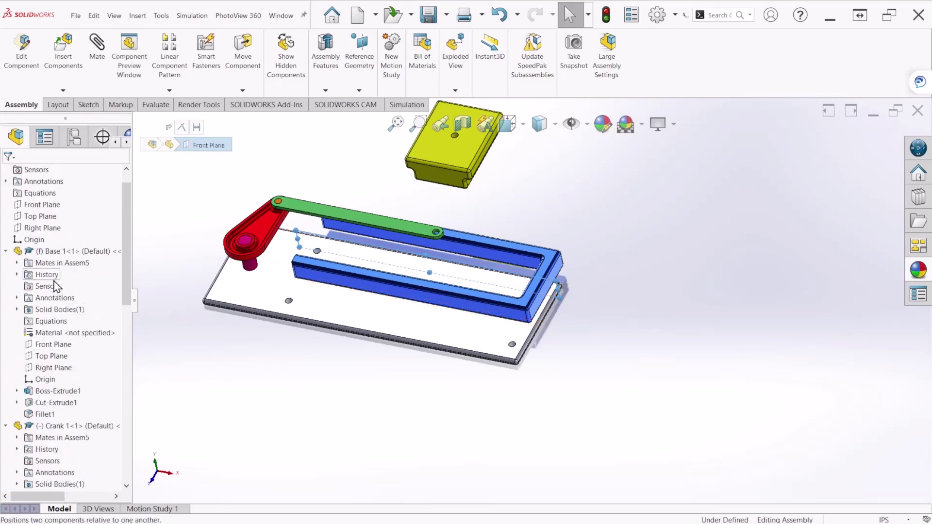
click(65, 344)
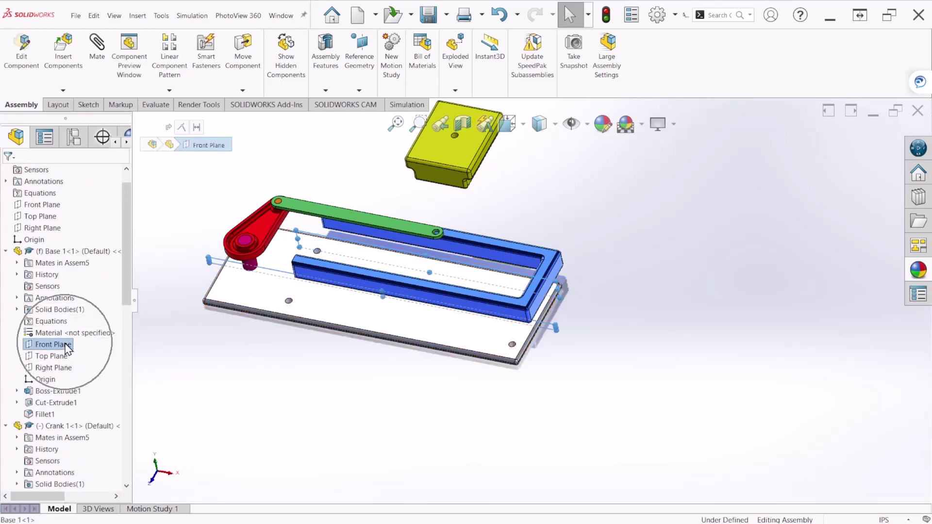
click(74, 350)
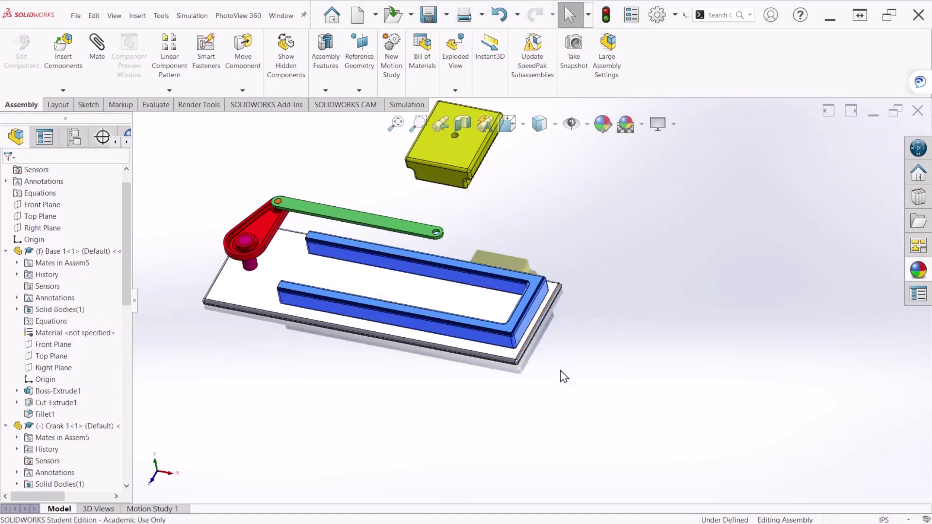
- Try to move the slider frame on the base to check that it is fully constrained
middle_drag(563, 381, 578, 316)
drag(532, 300, 544, 297)
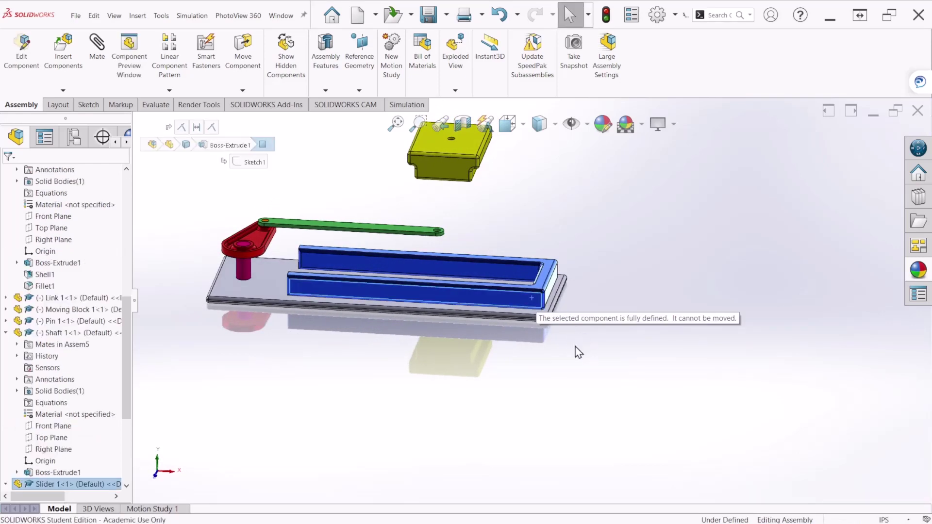
middle_drag(578, 353, 557, 385)
scroll(468, 314, down, 3)
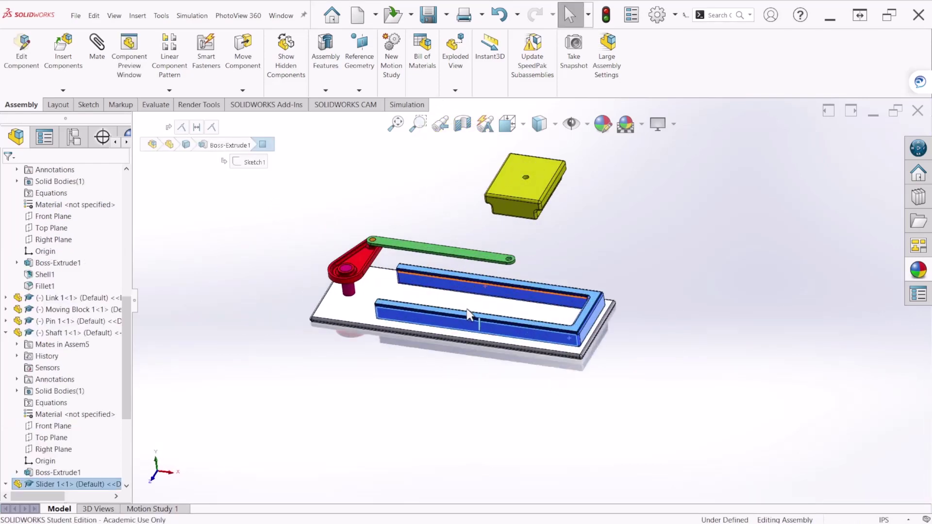
middle_drag(468, 314, 501, 345)
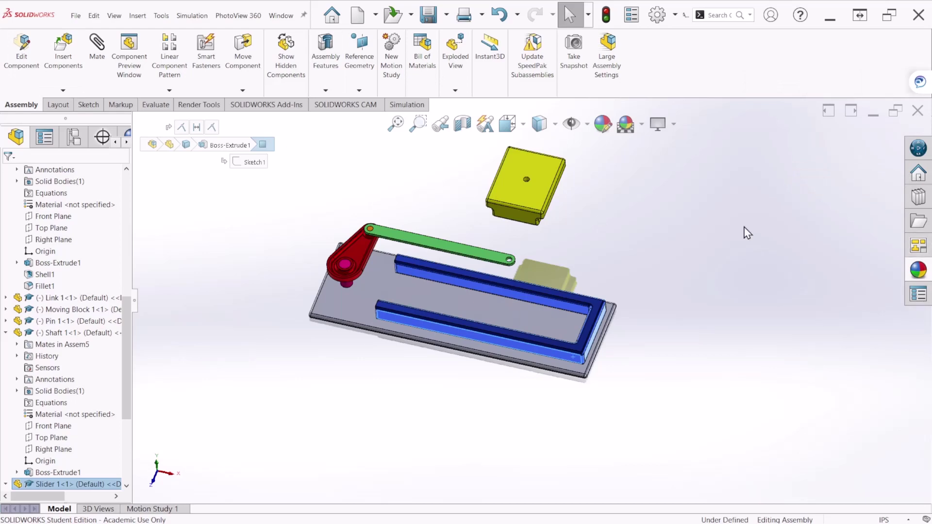
- Rotate the moving block above the base so that its stepped sides run along the slider frame's rails
right_drag(541, 200, 455, 197)
middle_drag(582, 271, 529, 418)
scroll(527, 225, up, 5)
scroll(532, 258, down, 5)
click(525, 391)
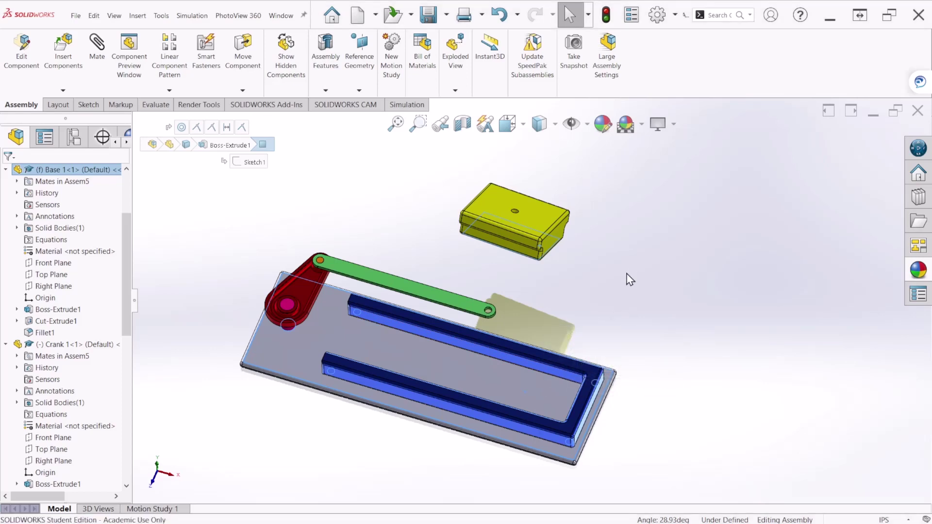
click(622, 287)
- Mate the narrow flat face under the moving block's side ledge coincident with the slider frame's top face
middle_drag(620, 324, 645, 187)
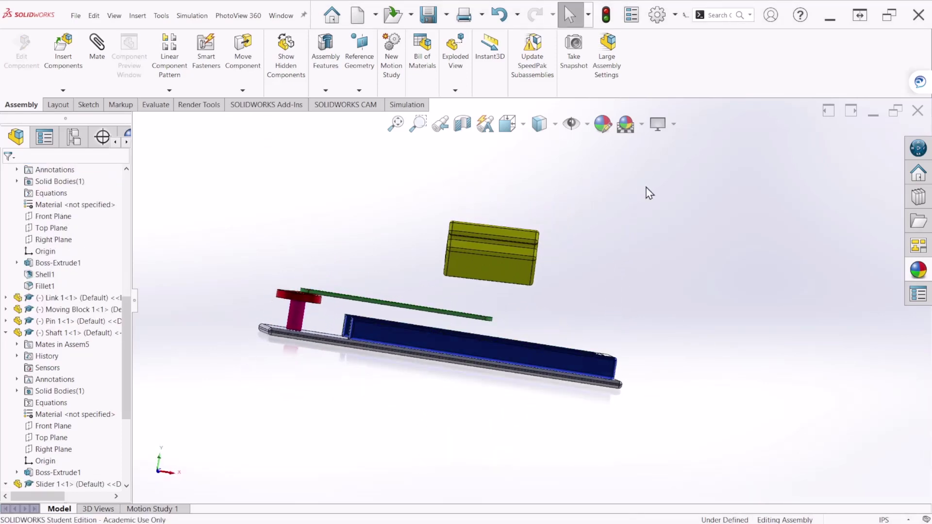
scroll(476, 244, down, 5)
mouse_move(477, 243)
middle_down()
mouse_move(526, 272)
mouse_move(533, 293)
mouse_move(545, 257)
mouse_move(480, 237)
middle_up()
scroll(481, 237, down, 8)
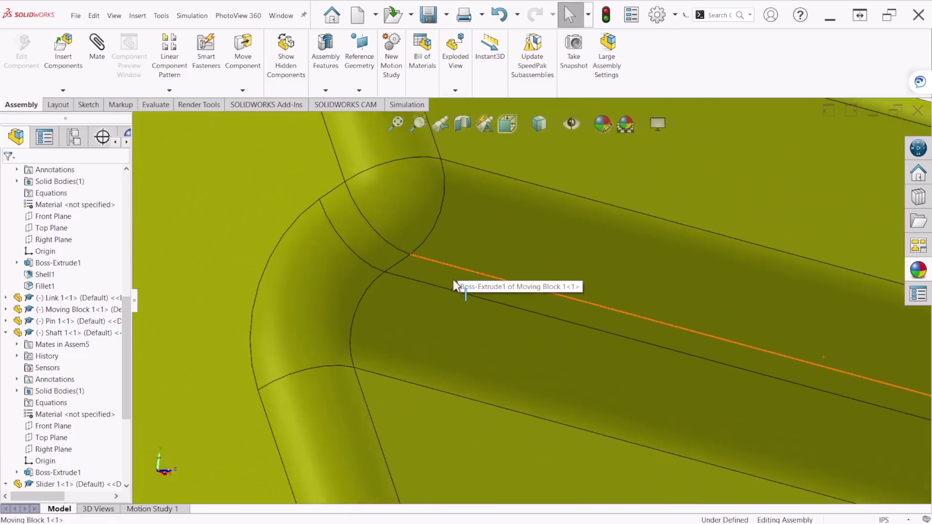
click(429, 273)
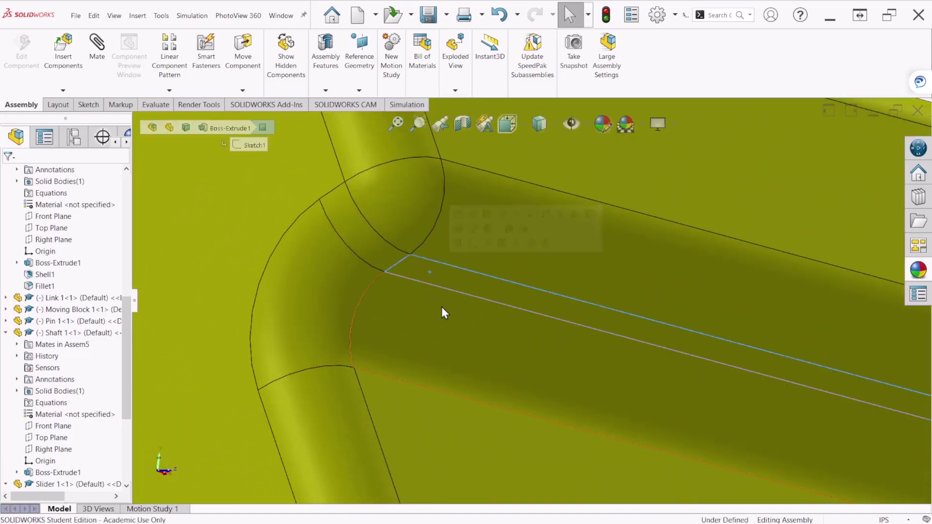
scroll(454, 342, up, 8)
scroll(454, 344, up, 6)
middle_drag(500, 365, 480, 466)
scroll(550, 401, down, 10)
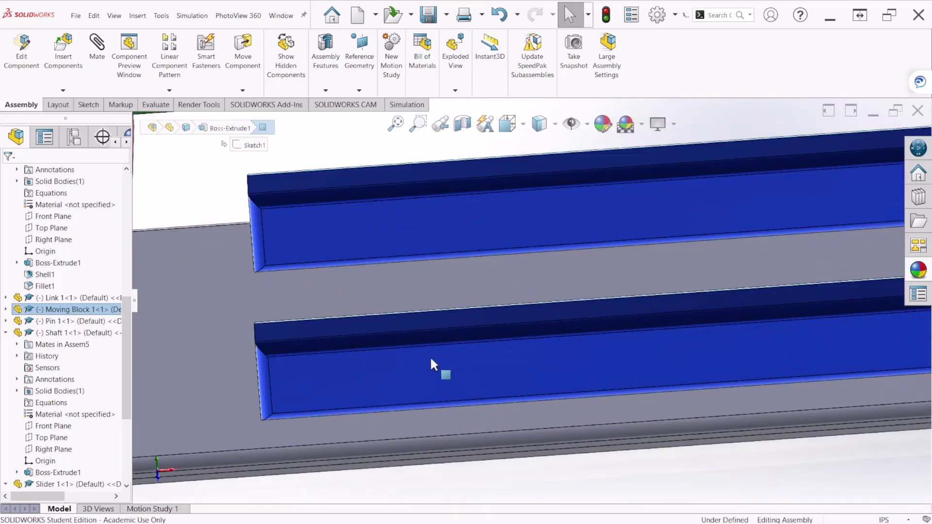
ctrl+click(317, 328)
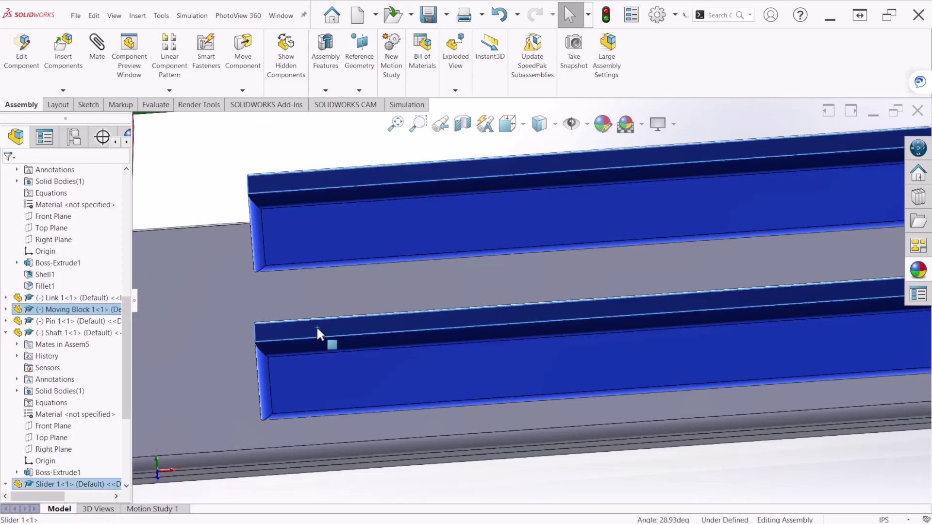
click(346, 321)
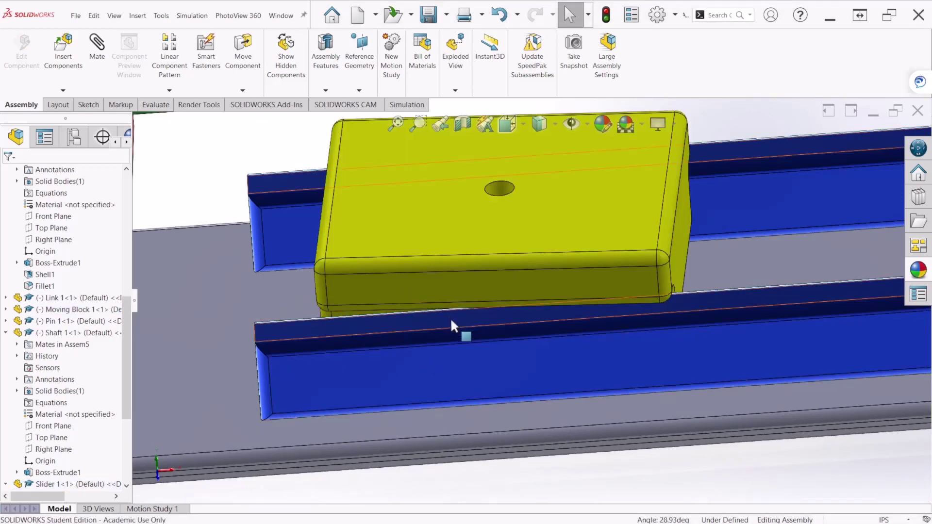
scroll(450, 317, up, 5)
scroll(479, 281, down, 5)
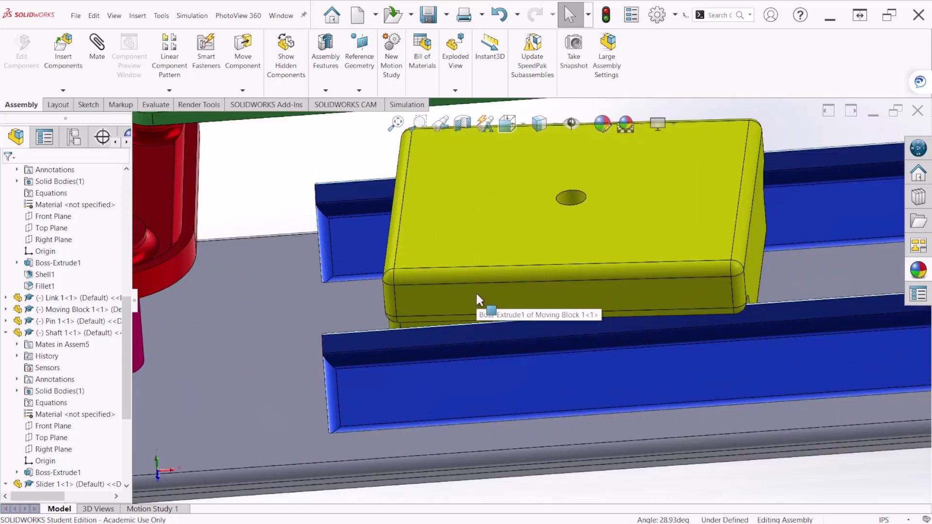
- Mate the moving block's lower side face coincident with the inner face of one slider frame rail
mouse_move(445, 324)
middle_down()
mouse_move(480, 311)
mouse_move(453, 316)
middle_up()
scroll(461, 314, up, 5)
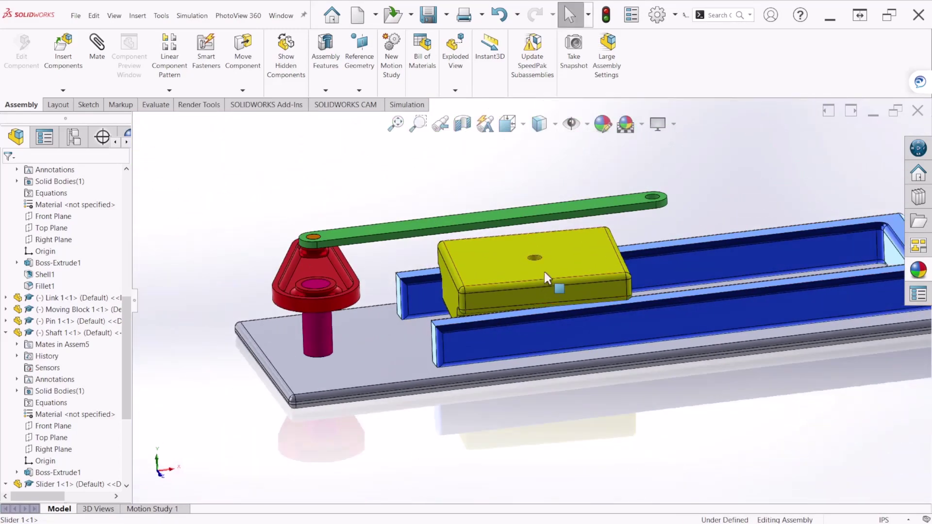
drag(544, 272, 170, 334)
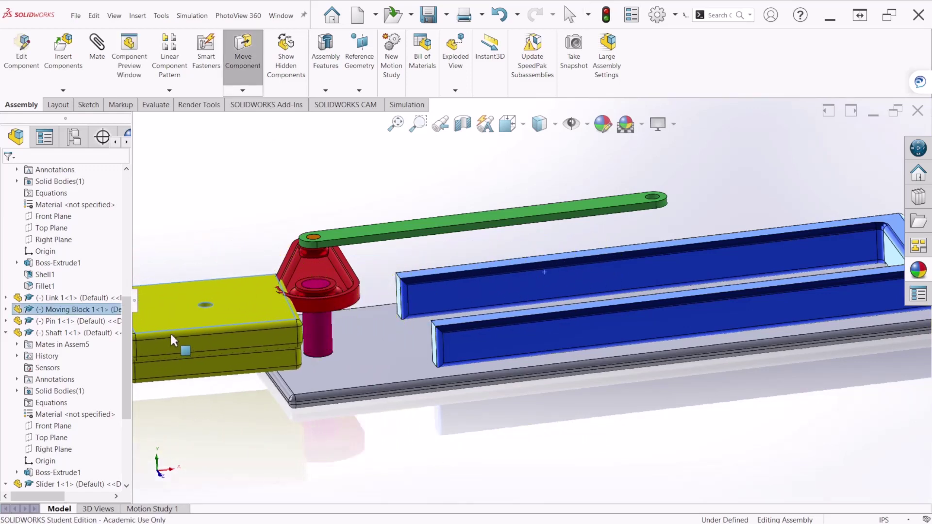
scroll(228, 329, down, 4)
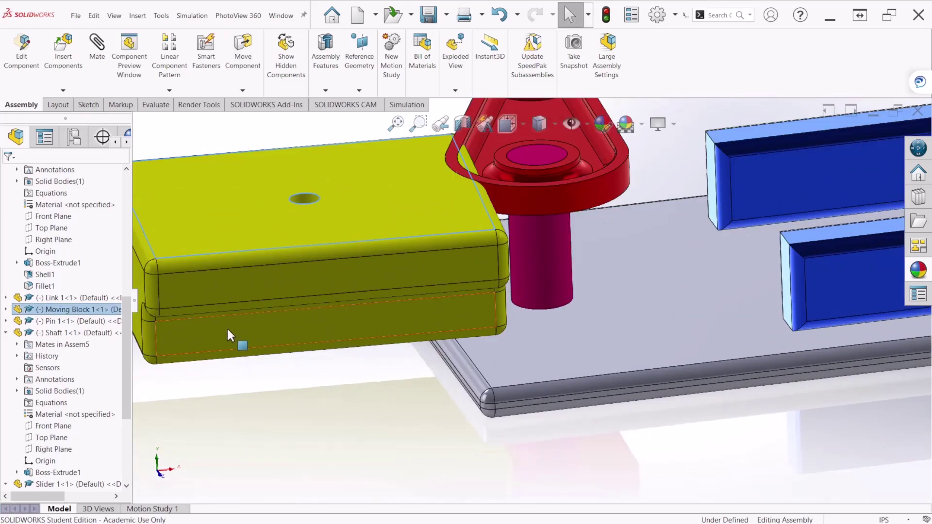
click(228, 330)
scroll(365, 371, up, 4)
middle_drag(547, 371, 651, 315)
scroll(677, 231, down, 5)
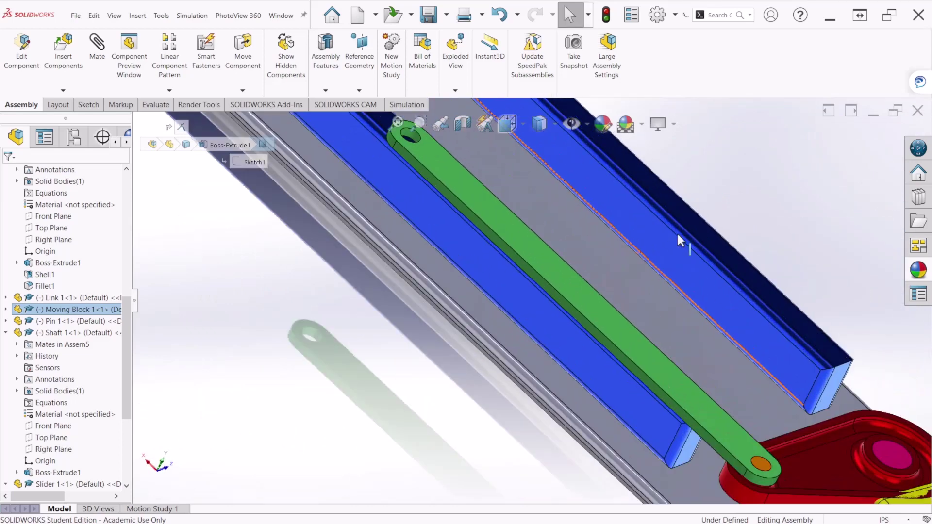
click(668, 251)
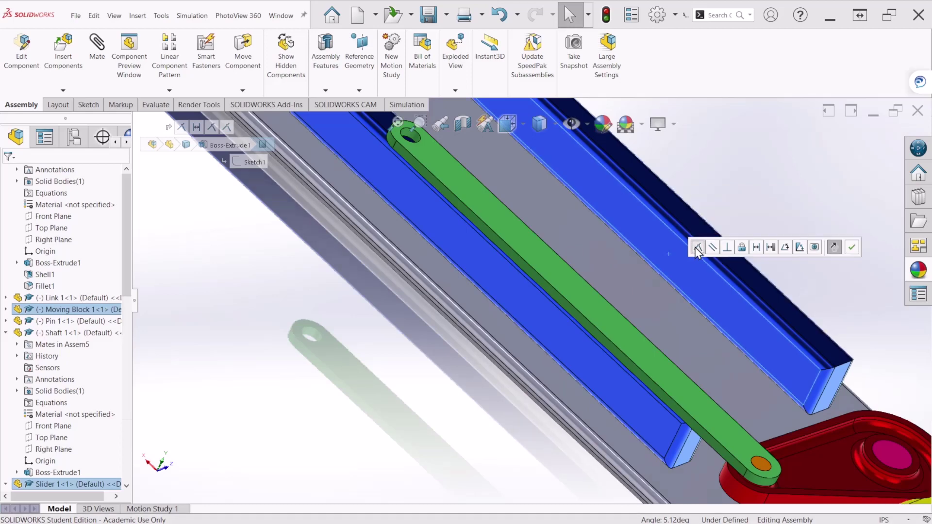
key(f)
click(676, 280)
- Slide the moving block back and forth along the rails to check its travel, leaving it near the frame's closed end
middle_drag(675, 280, 496, 309)
drag(453, 333, 775, 267)
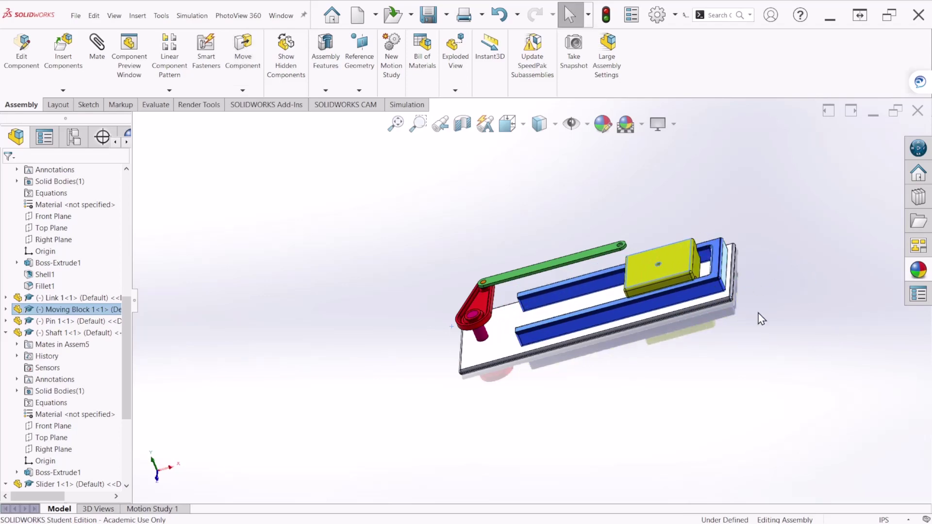
middle_drag(759, 318, 723, 315)
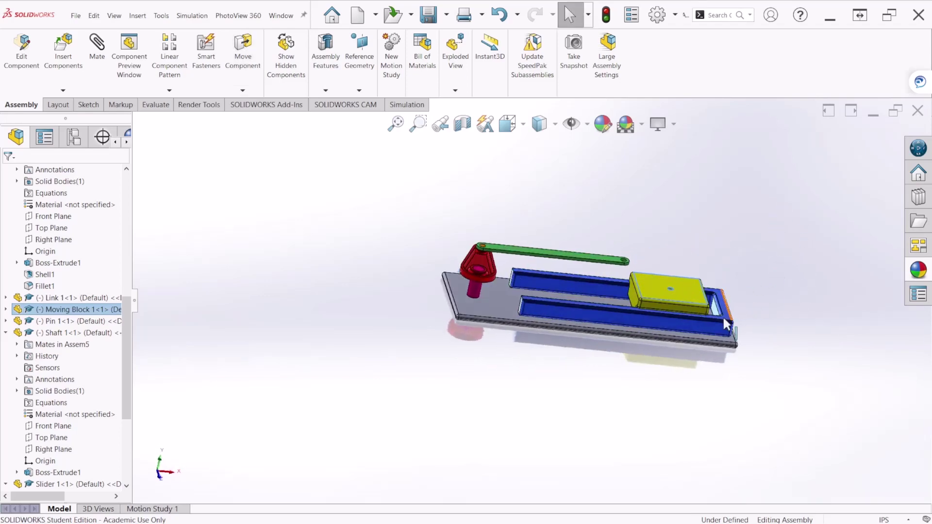
scroll(662, 278, down, 5)
drag(610, 262, 335, 257)
drag(455, 242, 683, 300)
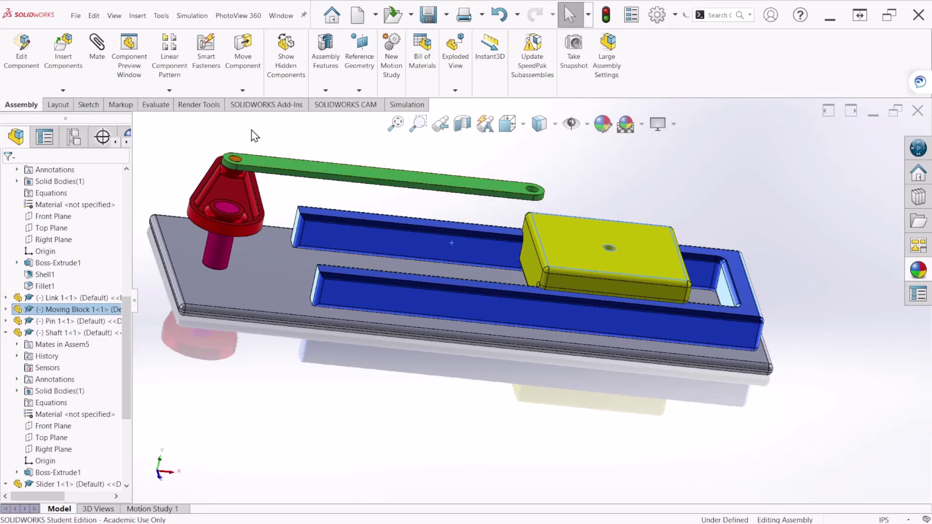
- Insert a second Pin 1 part and place it above the moving block
click(71, 68)
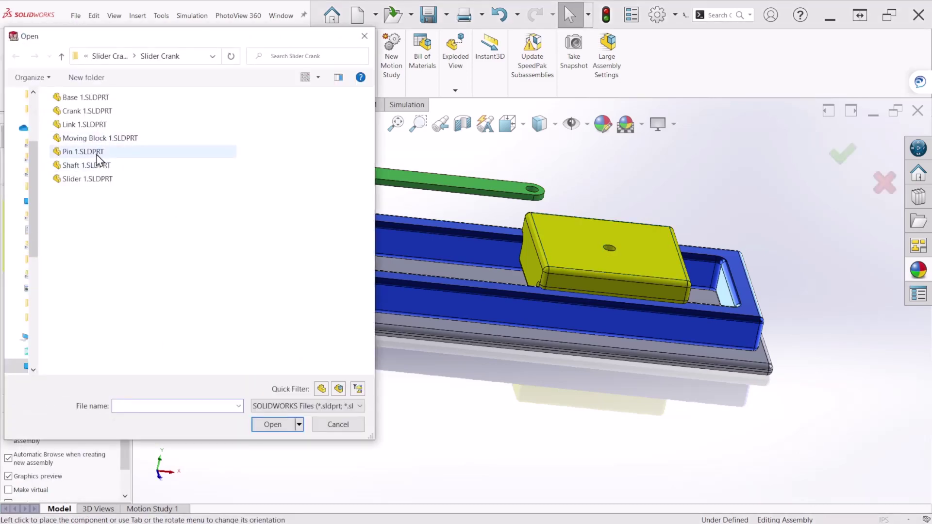
double_click(97, 153)
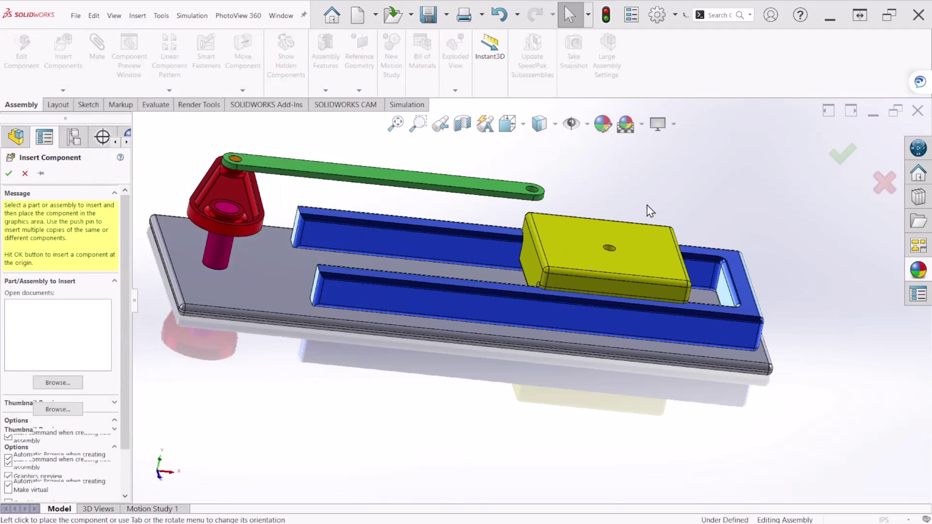
scroll(630, 208, up, 2)
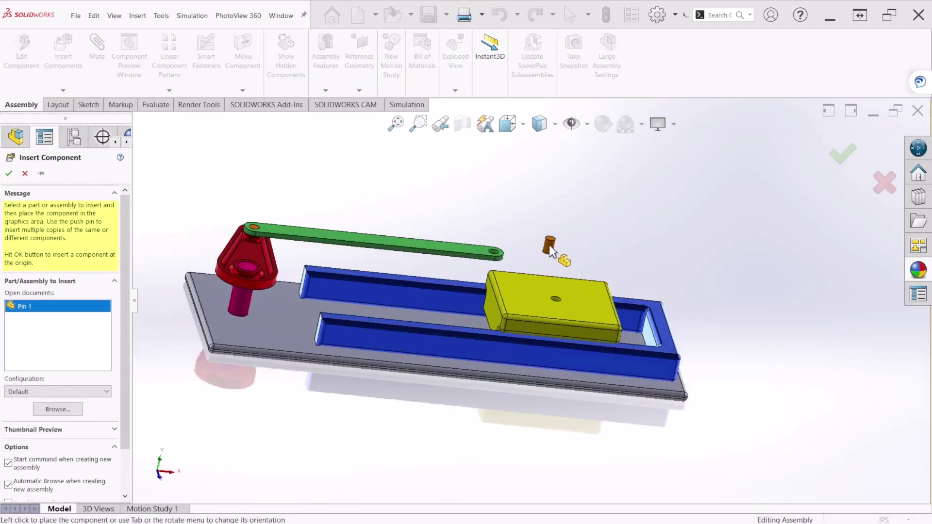
click(549, 245)
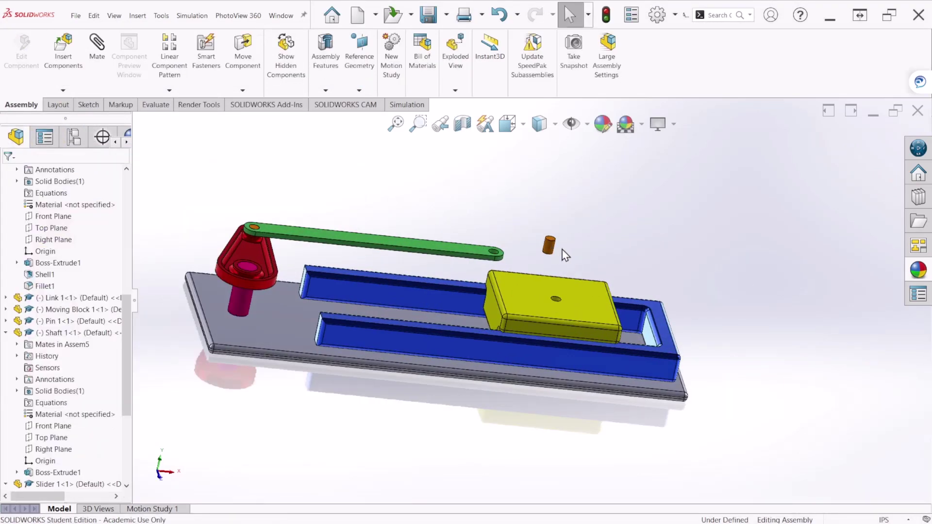
- Mate the new pin's cylindrical face concentric with the hole in the moving block's top face
scroll(581, 260, down, 3)
scroll(585, 264, down, 1)
click(500, 255)
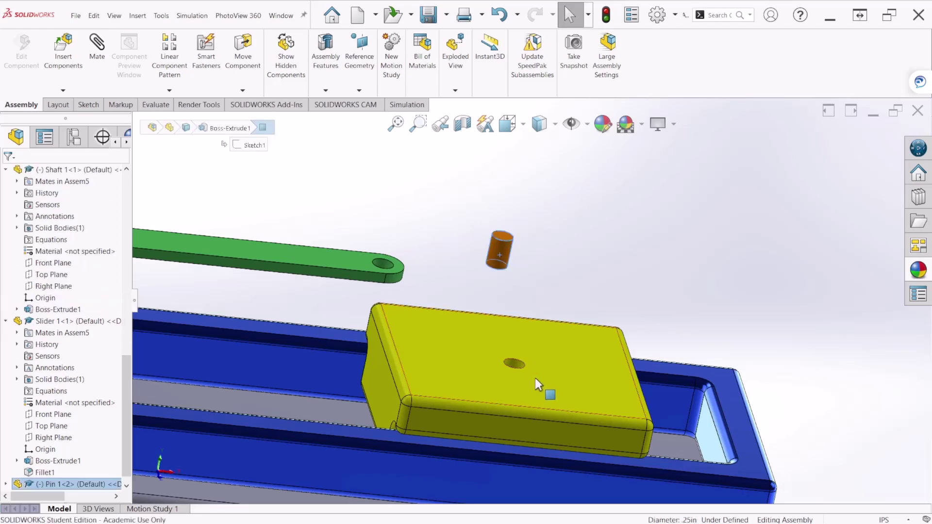
scroll(539, 383, down, 4)
ctrl+click(496, 328)
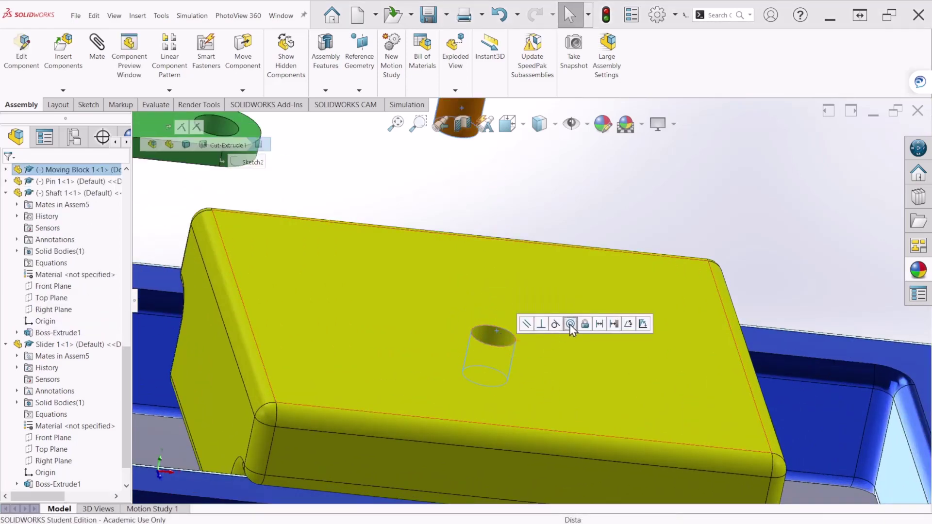
click(571, 324)
middle_drag(466, 351, 464, 344)
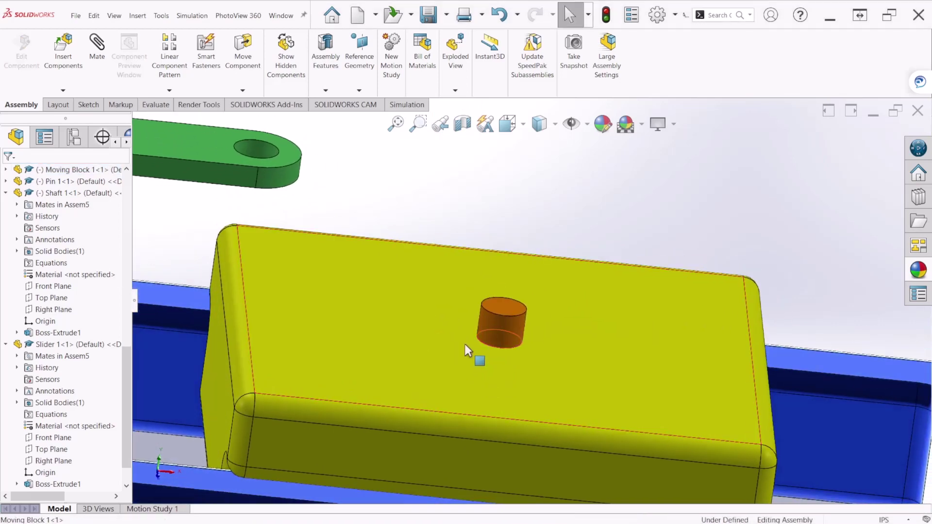
- Lift the pin clear of the moving block and mate its bottom face coincident with the floor of the block's hole
drag(507, 325, 558, 194)
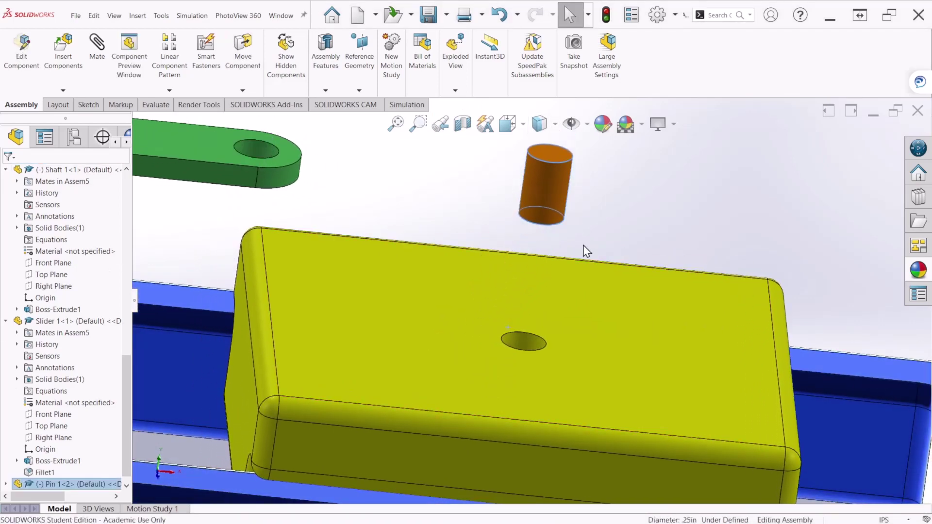
middle_drag(586, 250, 575, 174)
scroll(558, 187, up, 3)
scroll(508, 260, down, 5)
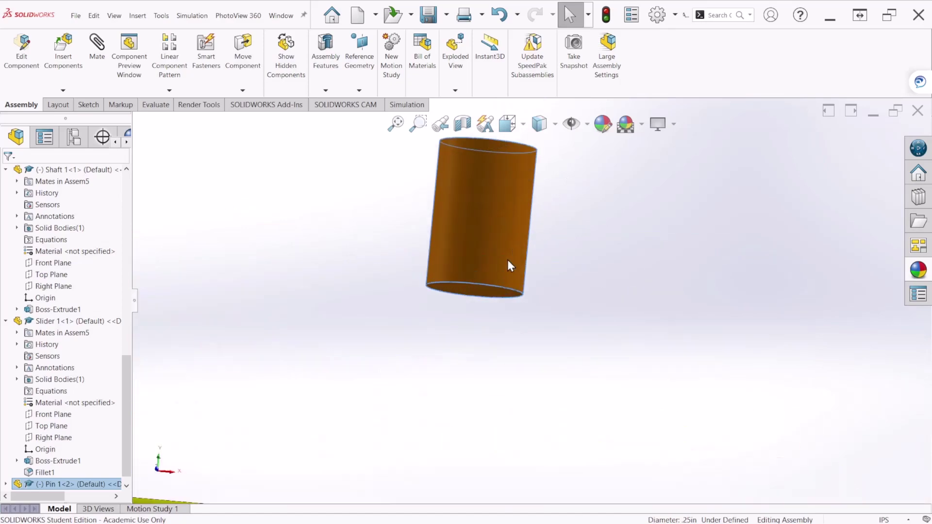
click(486, 324)
click(478, 296)
scroll(514, 326, up, 3)
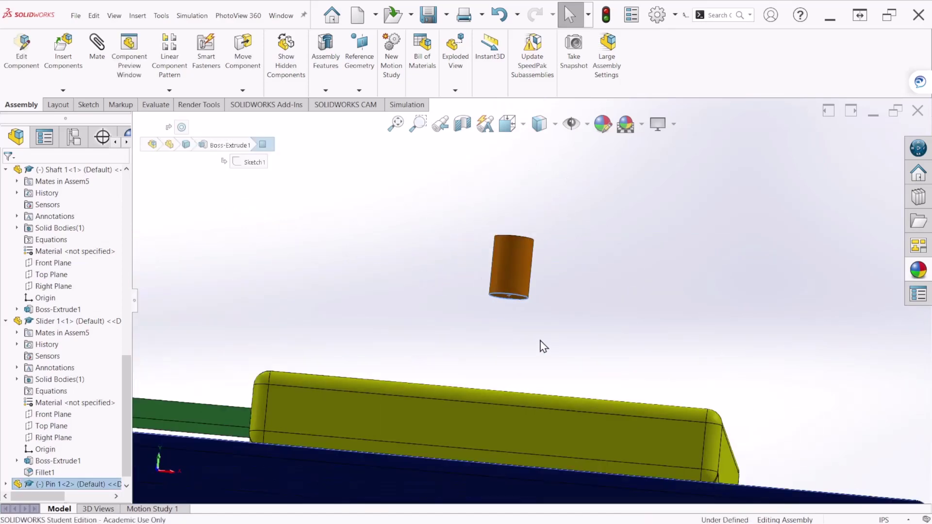
middle_drag(540, 345, 590, 246)
scroll(589, 246, down, 5)
click(538, 276)
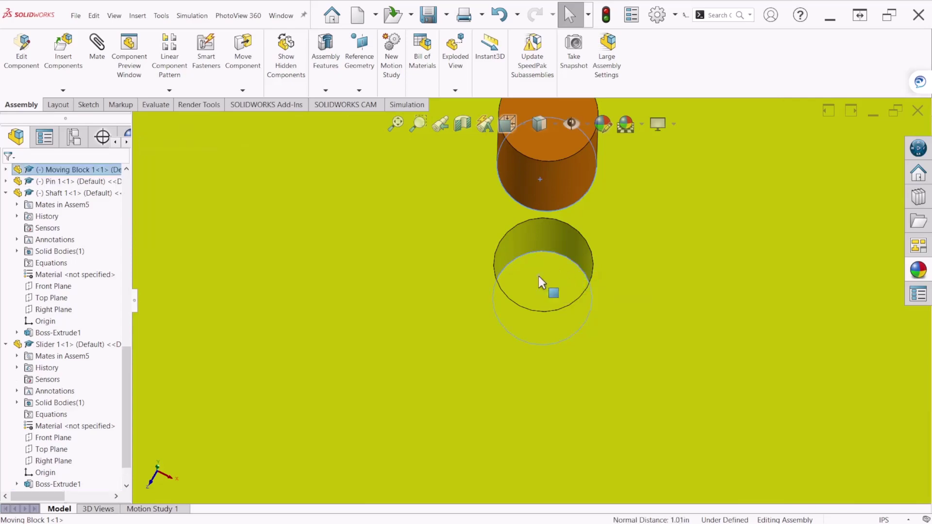
click(566, 270)
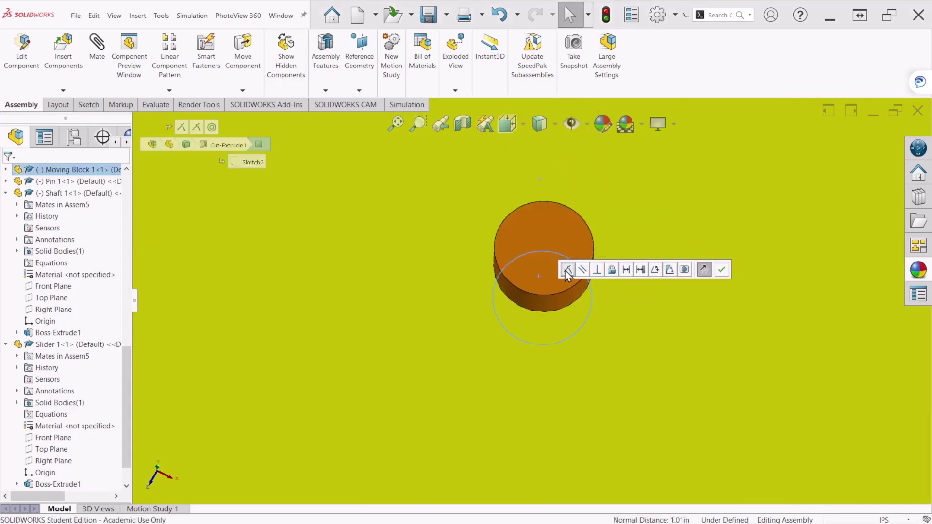
scroll(564, 325, up, 3)
scroll(596, 315, up, 4)
middle_drag(573, 321, 620, 309)
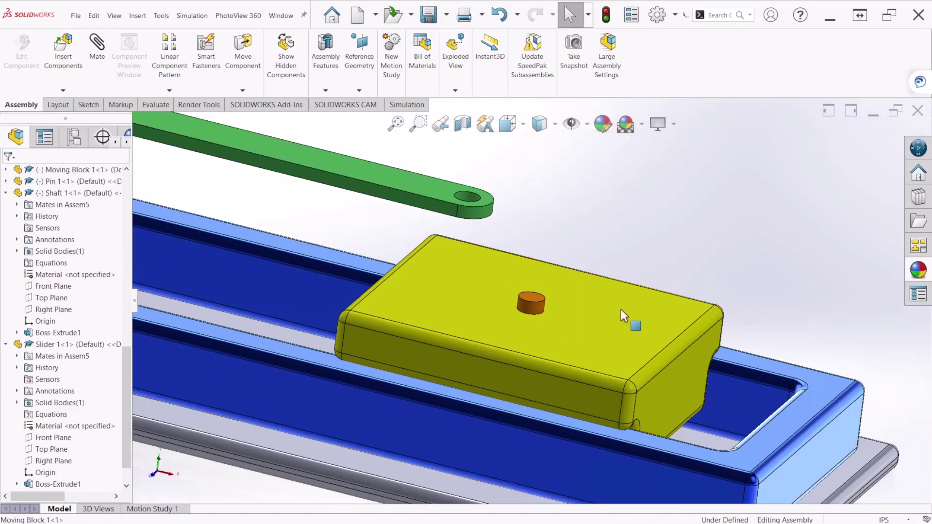
- Mate the hole at the link's free end concentric with the pin in the moving block
scroll(467, 193, down, 3)
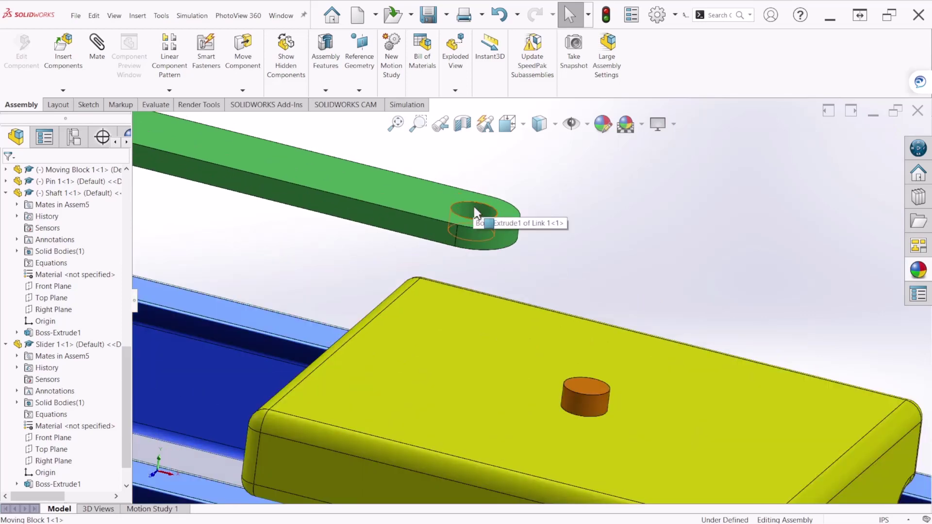
click(474, 208)
ctrl+click(584, 397)
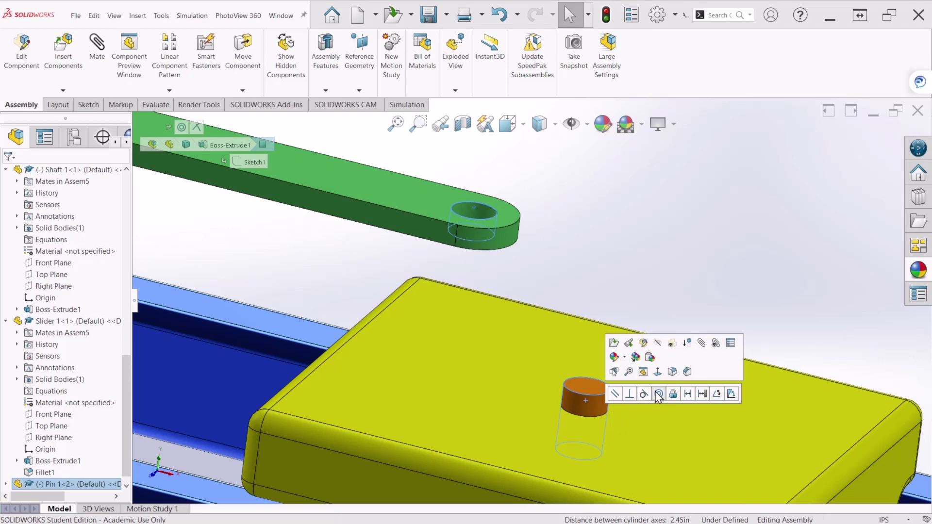
click(658, 394)
scroll(506, 385, up, 5)
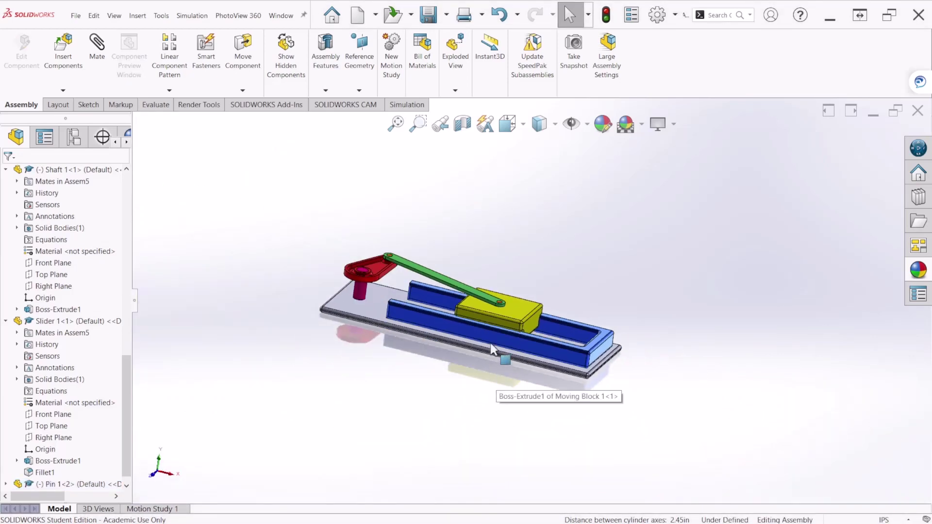
- Show the assembly in isometric view and turn the crank to check that the link drives the moving block
middle_drag(491, 344, 543, 389)
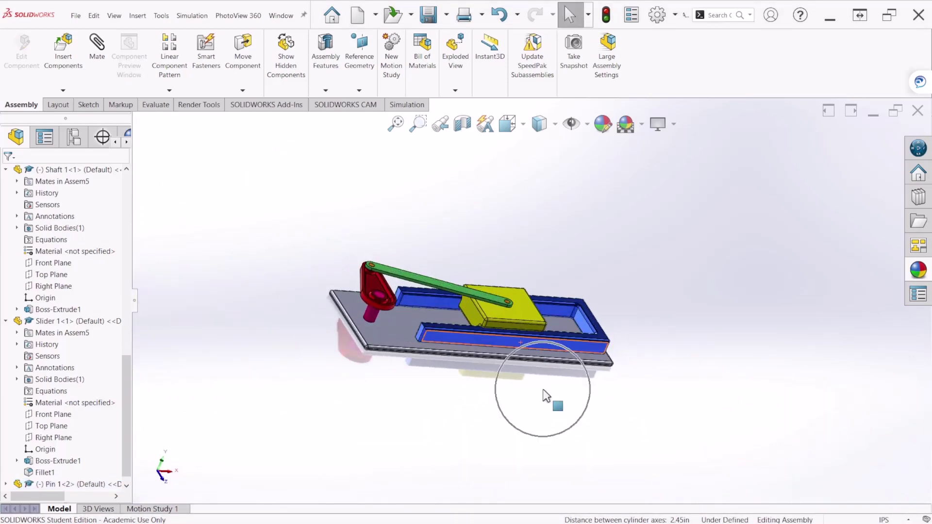
key(ctrl+7)
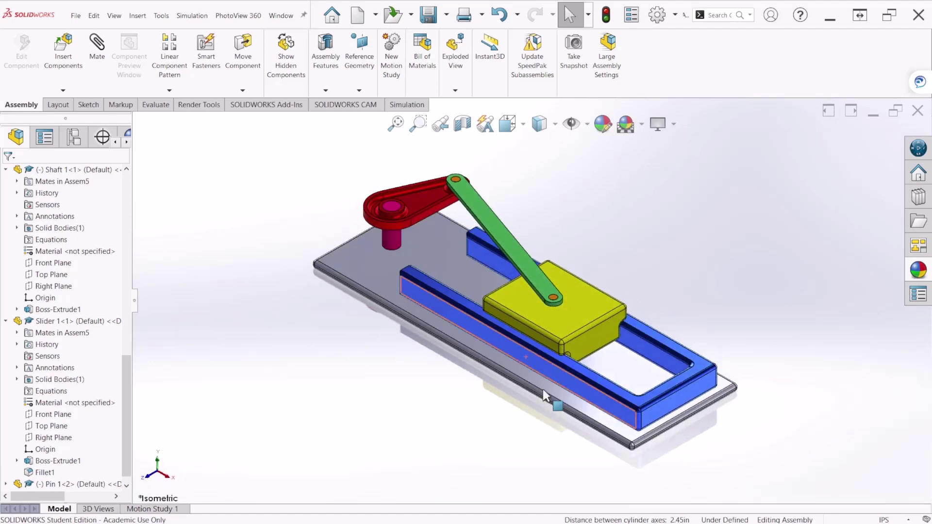
drag(427, 197, 438, 231)
key(Escape)
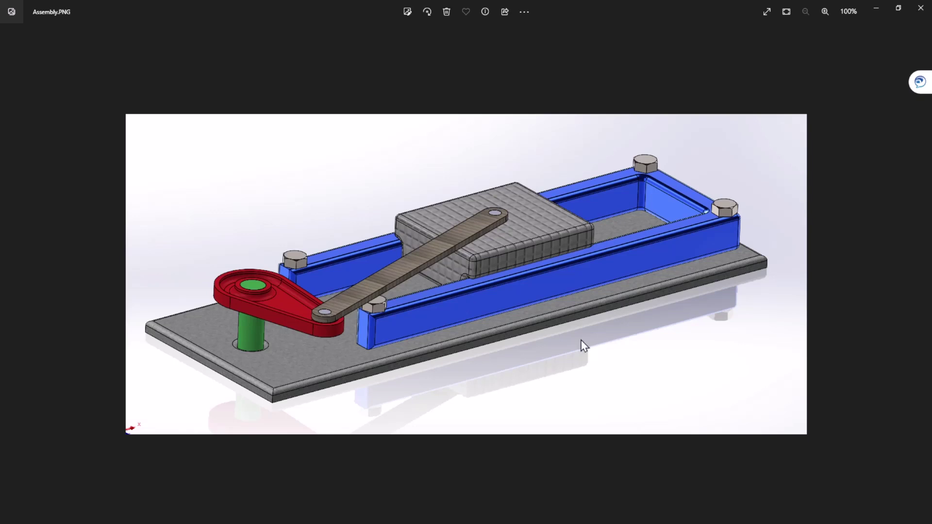
- Leave the reference picture, save the assembly as Assem5.SLDASM in the Slider Crank folder, and open the slider frame for editing in context
click(879, 9)
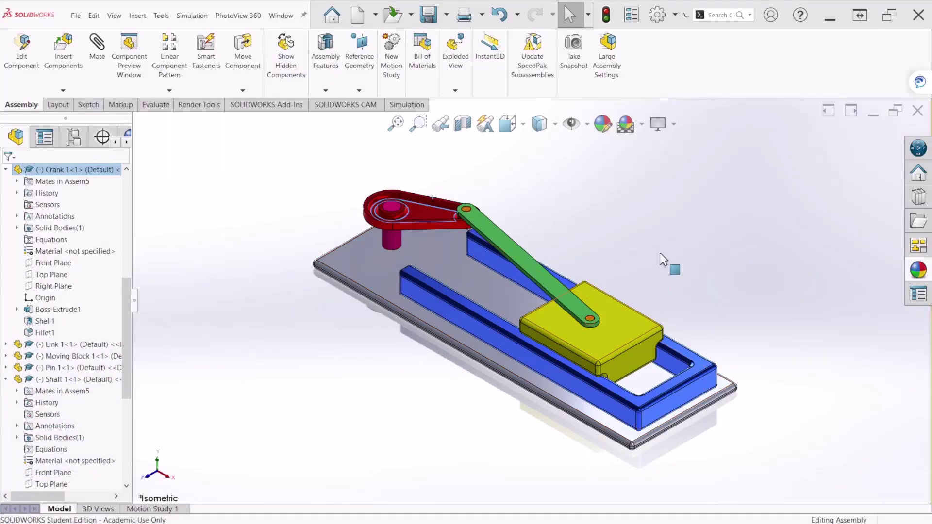
middle_drag(659, 256, 674, 327)
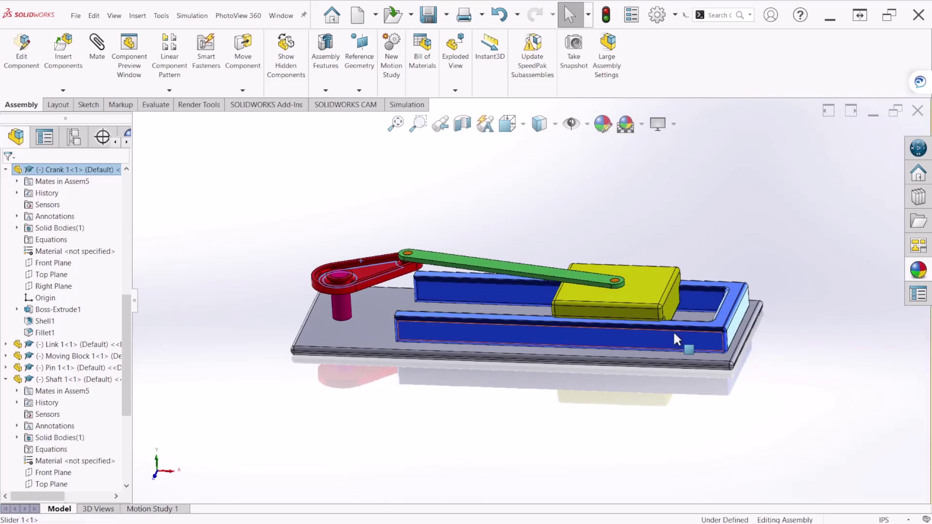
click(674, 331)
right_click(676, 338)
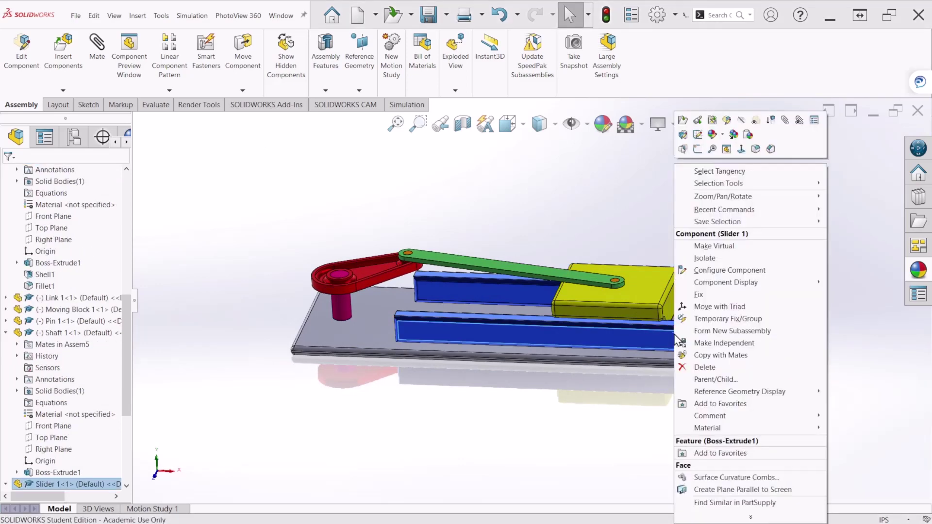
click(727, 121)
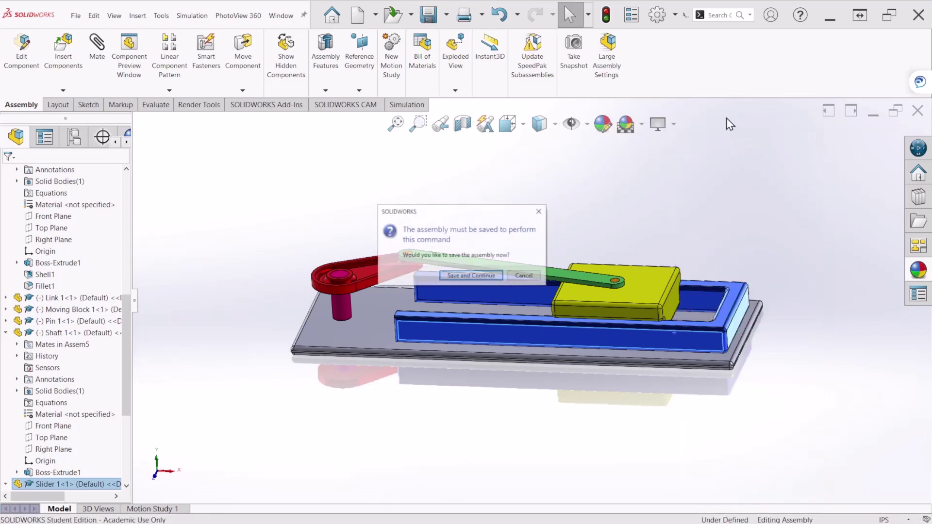
click(490, 275)
click(444, 232)
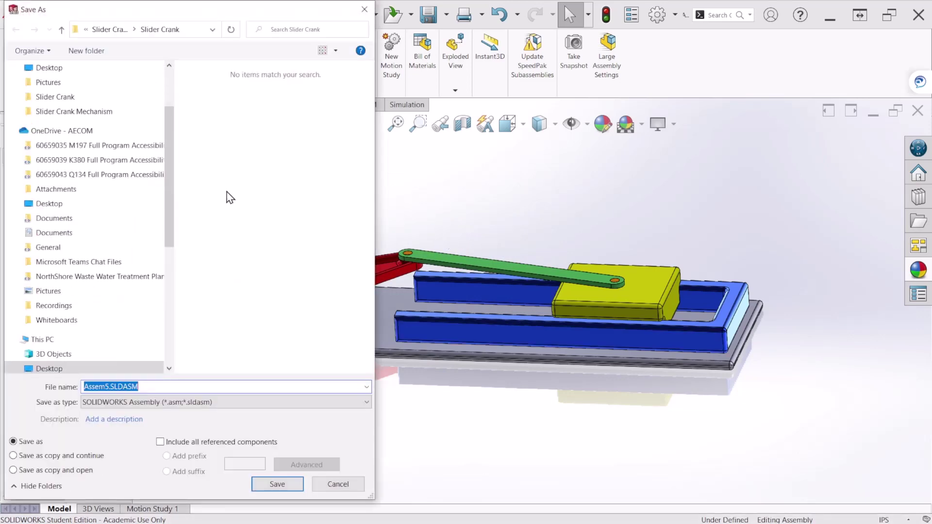
click(278, 489)
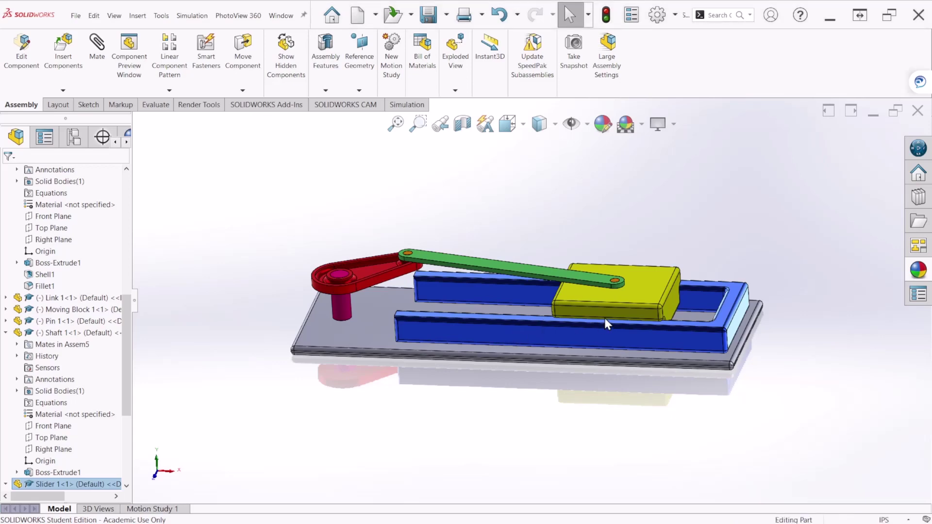
middle_drag(644, 330, 699, 356)
middle_drag(440, 359, 364, 363)
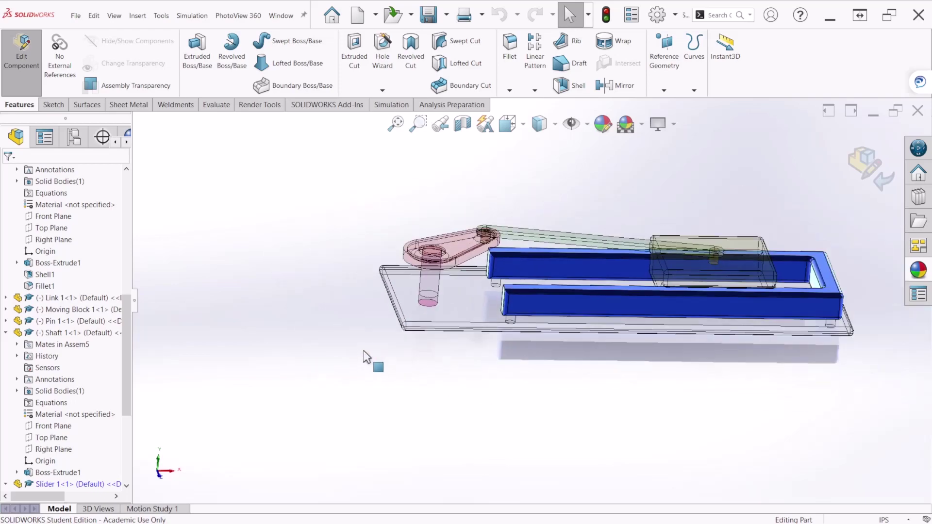
middle_drag(534, 361, 801, 372)
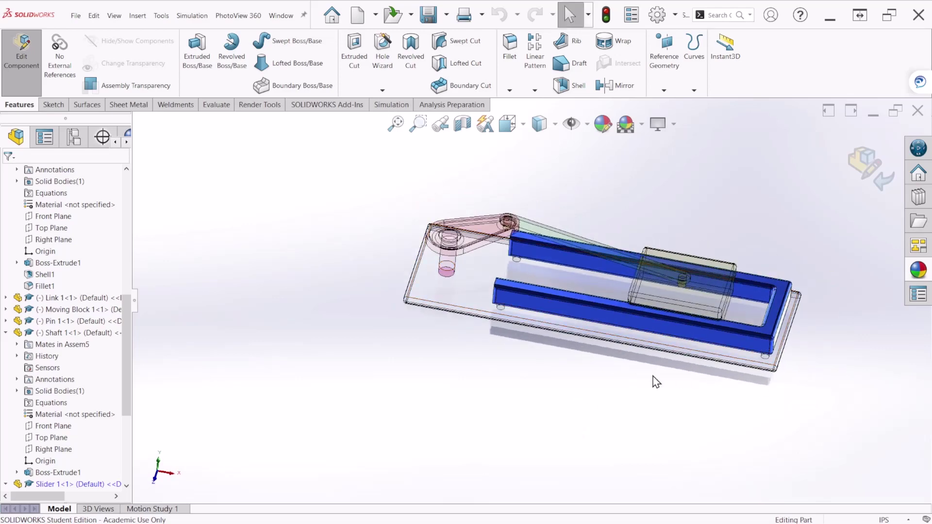
- Start a sketch on the underside face of the slider frame, where the base's four holes show through
middle_drag(653, 377, 671, 210)
scroll(570, 258, down, 8)
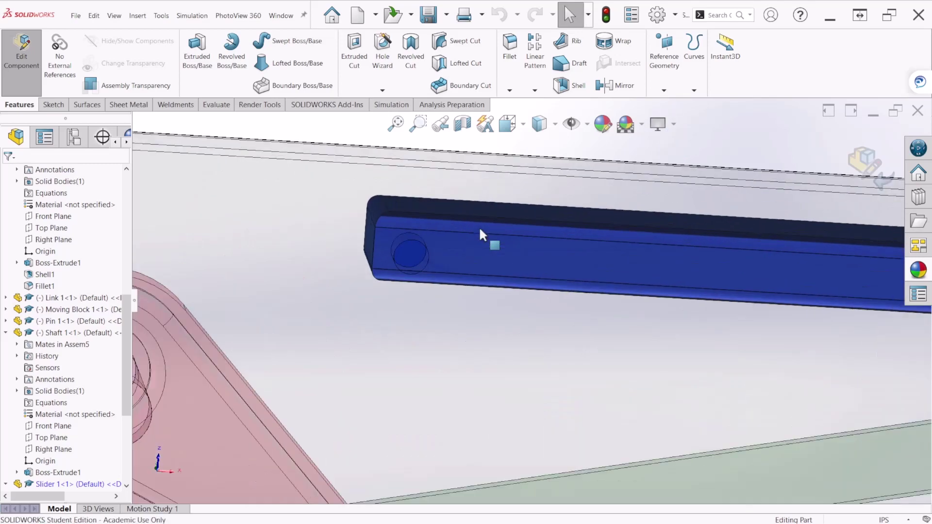
click(409, 254)
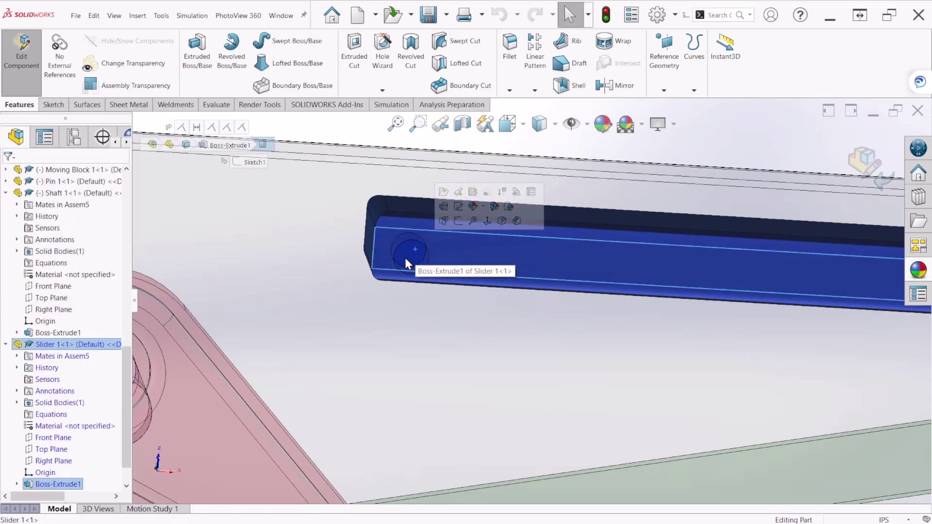
click(445, 232)
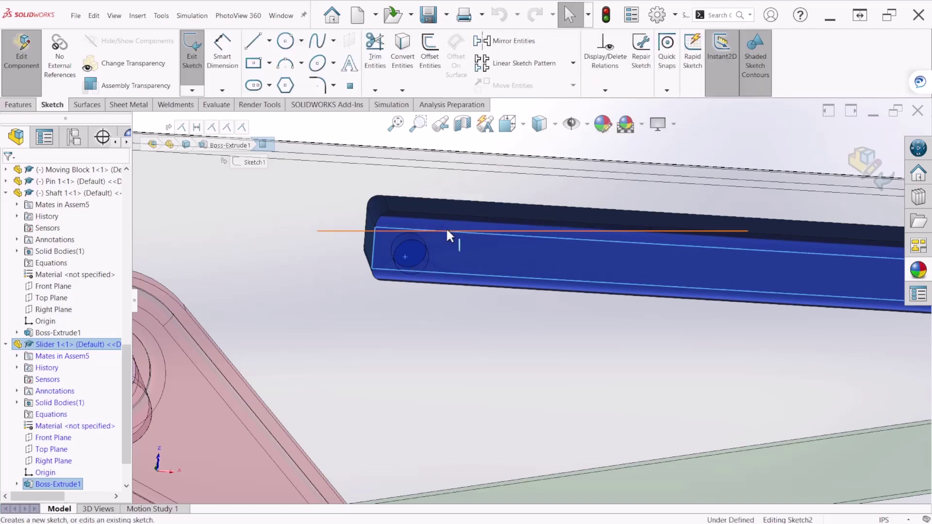
scroll(358, 311, down, 3)
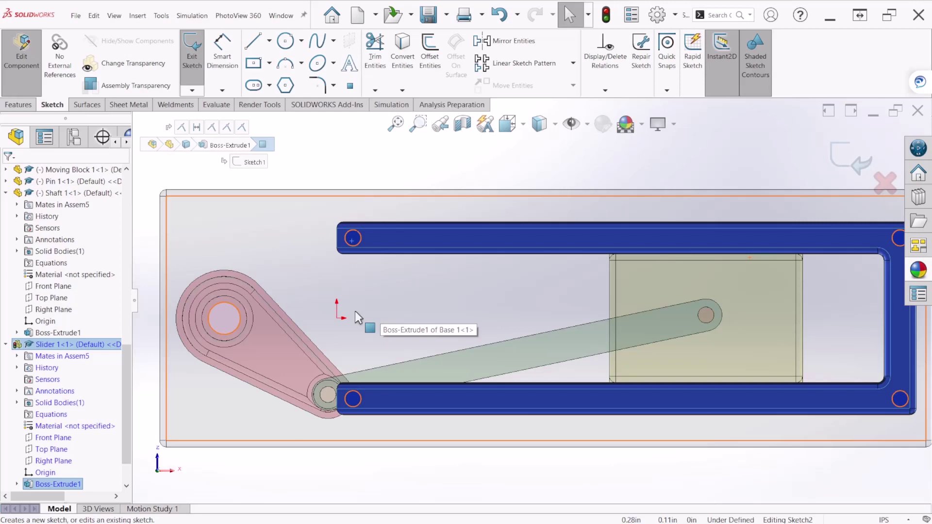
- Sketch two 0.125 in radius circles matching the base holes under one long arm, at the frame's open end and its closed corner
click(286, 46)
scroll(364, 231, down, 5)
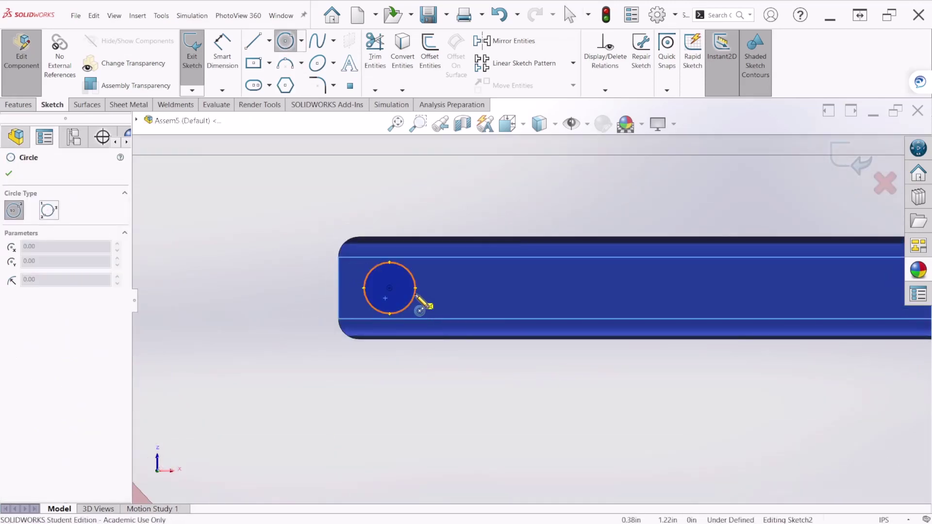
click(399, 265)
scroll(406, 280, up, 5)
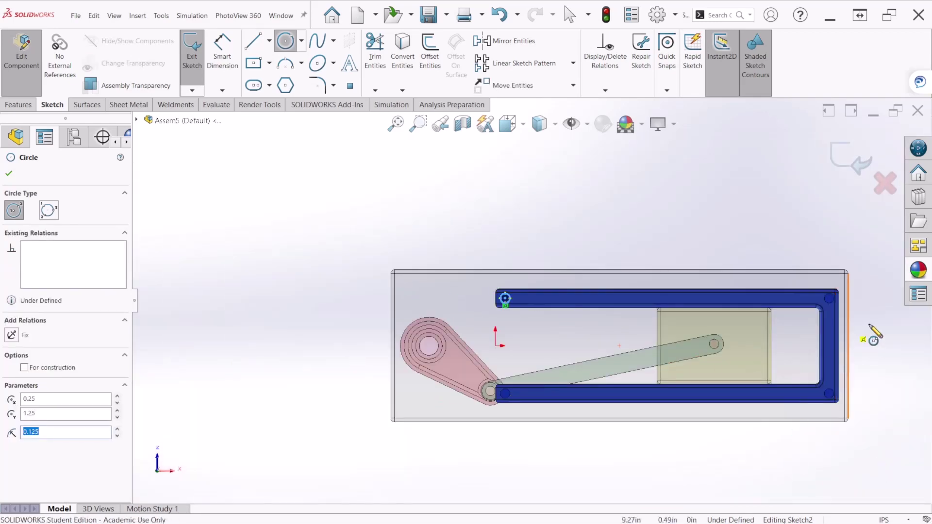
scroll(825, 299, up, 8)
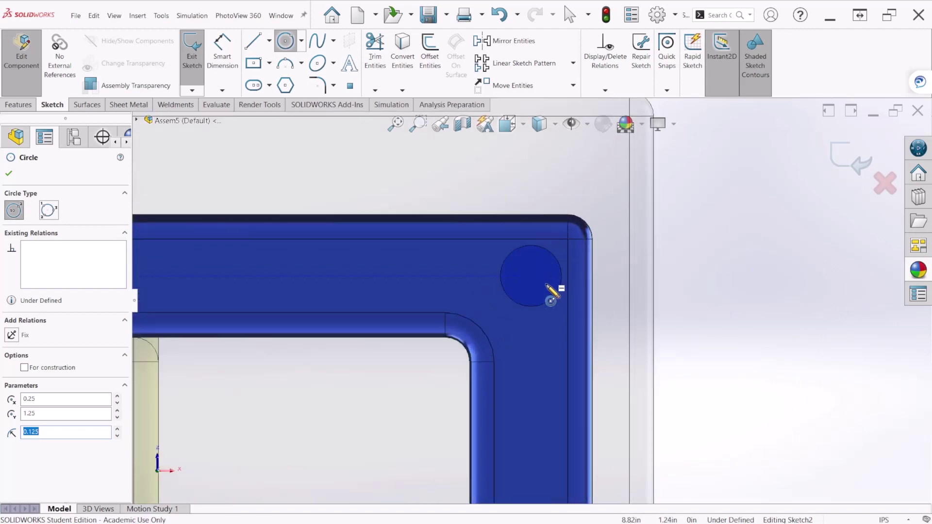
click(531, 278)
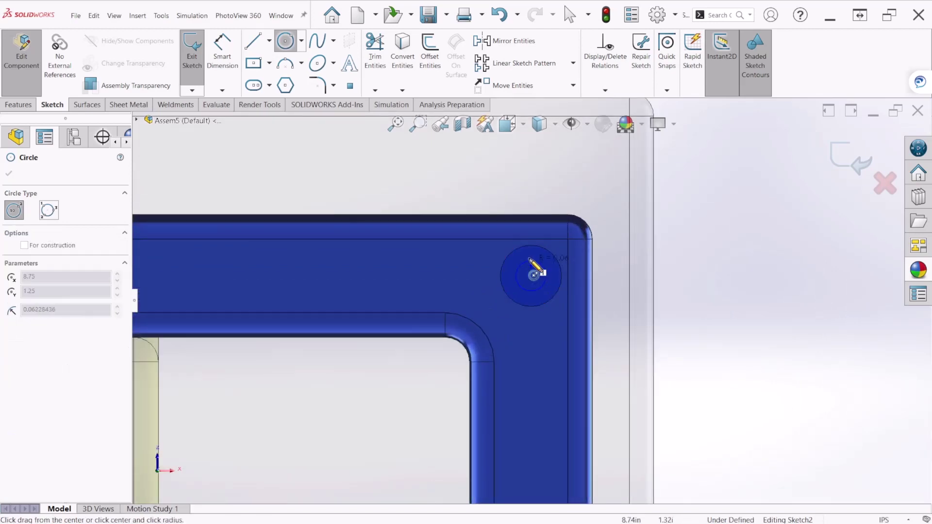
click(547, 248)
scroll(551, 255, down, 6)
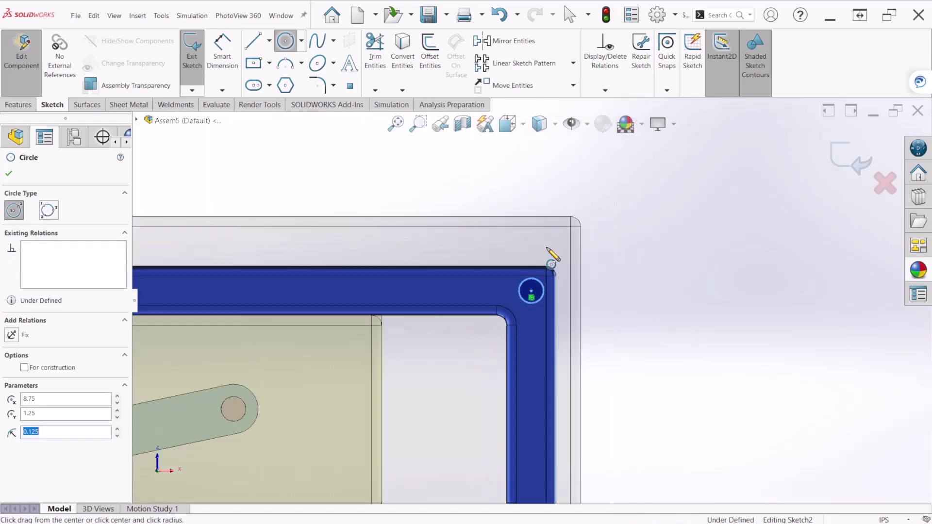
- Sketch a third 0.125 in radius circle matching the base hole at the frame's other closed corner
scroll(534, 422, up, 3)
scroll(533, 460, down, 2)
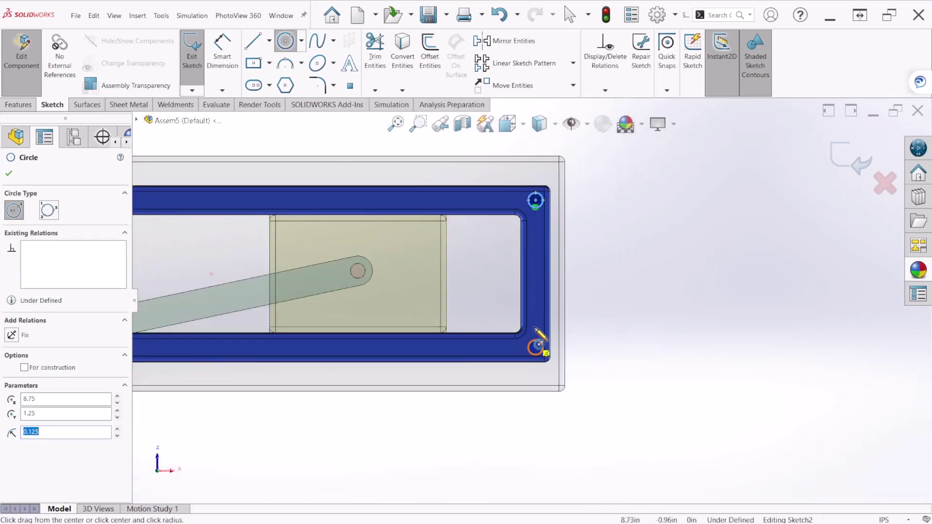
scroll(541, 388, up, 8)
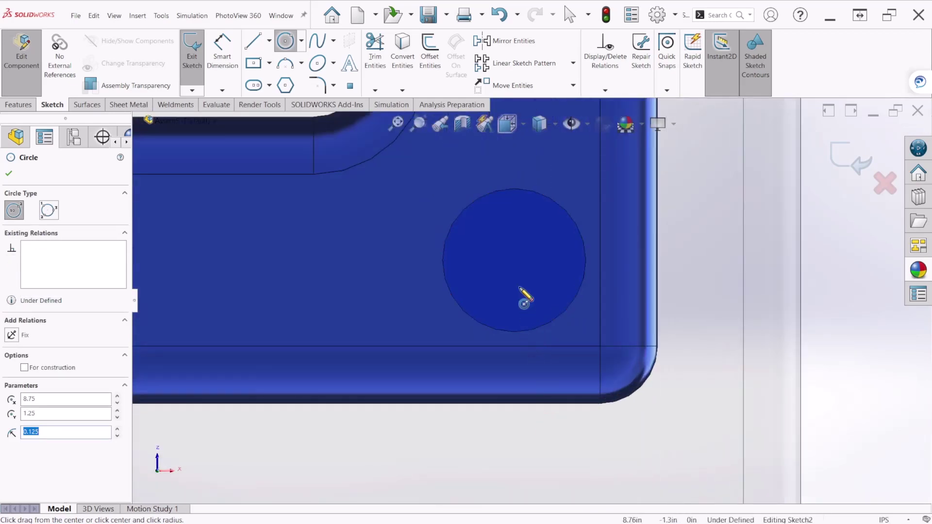
click(515, 261)
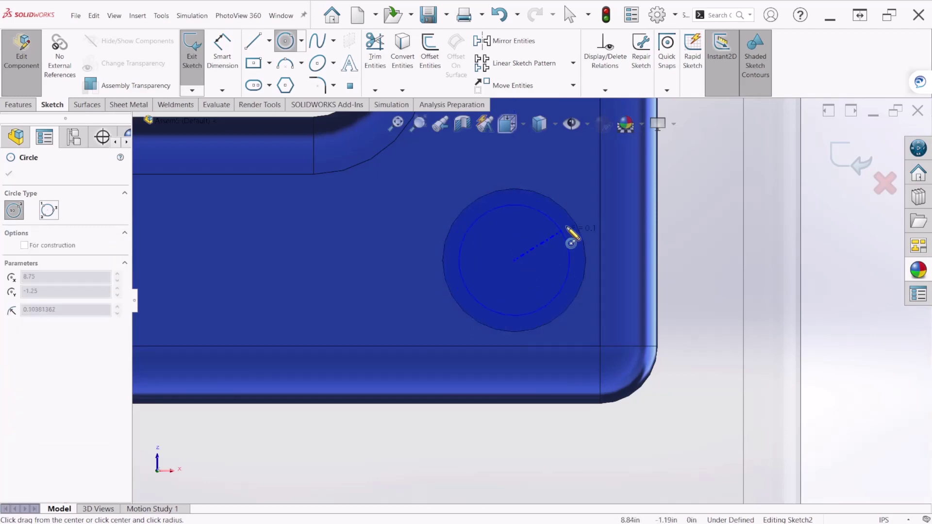
click(582, 231)
scroll(569, 257, down, 5)
scroll(364, 292, down, 6)
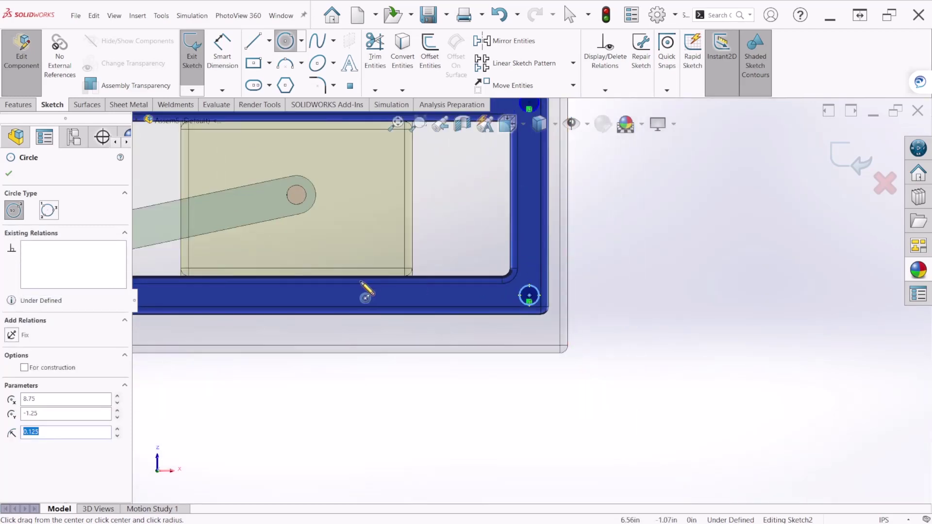
- Sketch the fourth 0.125 in radius circle over the base hole at the second arm's open end, and exit the sketch
scroll(330, 303, up, 10)
scroll(466, 305, up, 5)
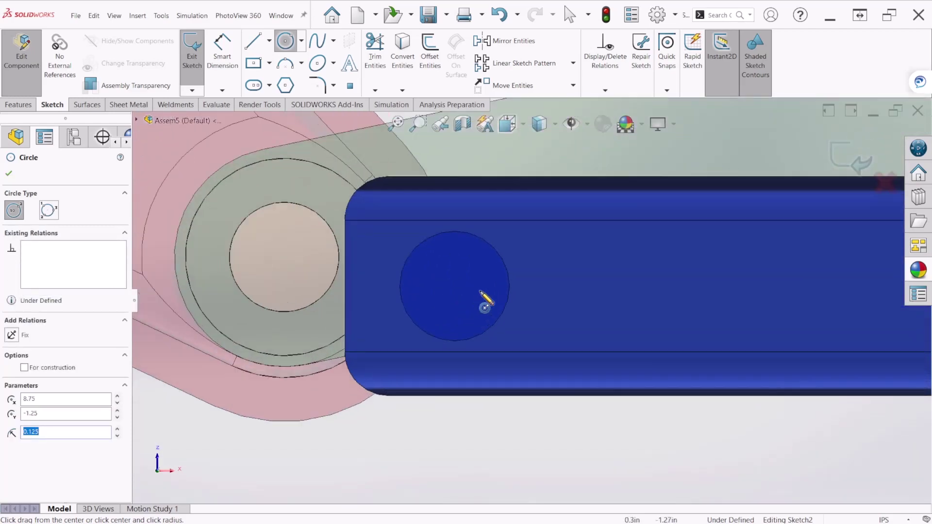
click(456, 283)
click(483, 225)
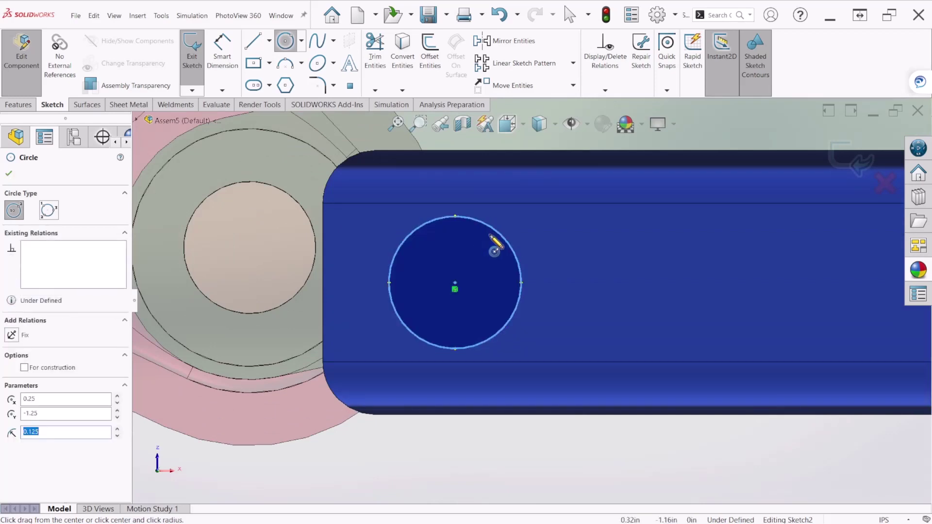
scroll(485, 290, down, 10)
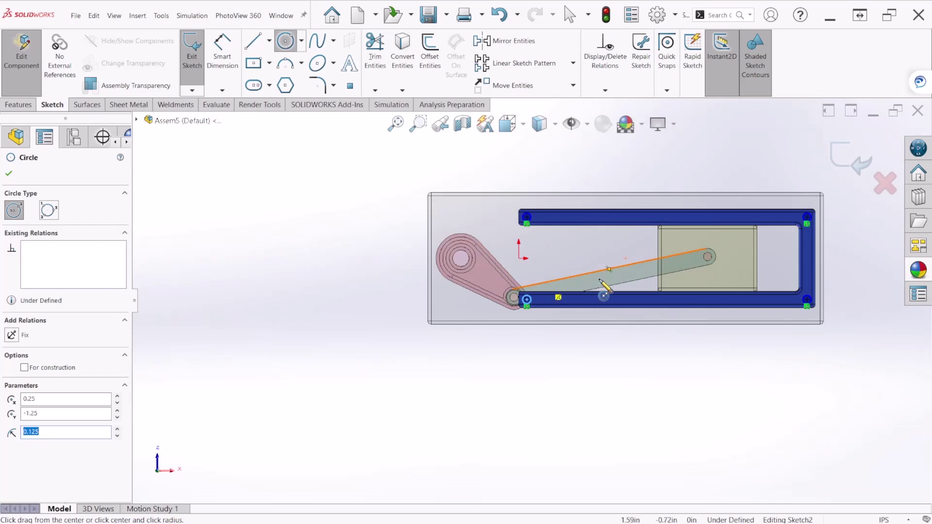
key(Escape)
scroll(631, 292, down, 3)
scroll(666, 281, up, 4)
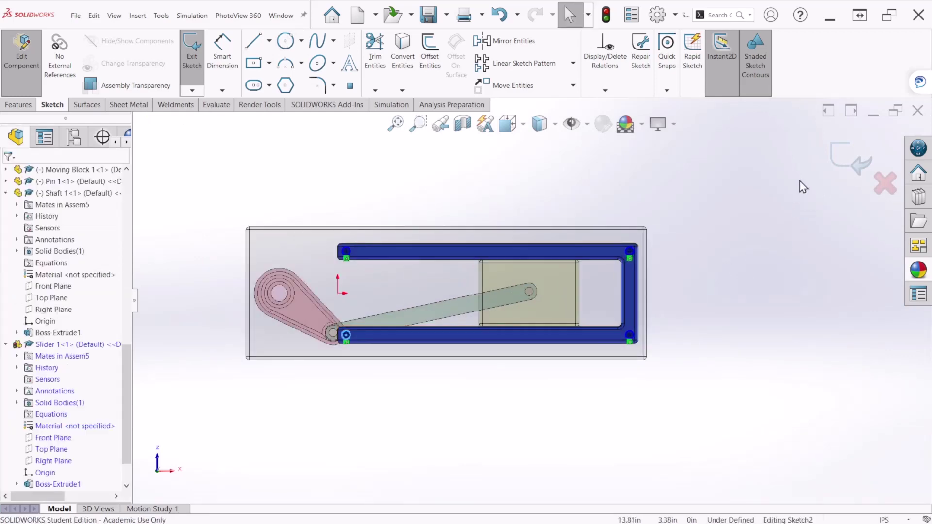
click(857, 165)
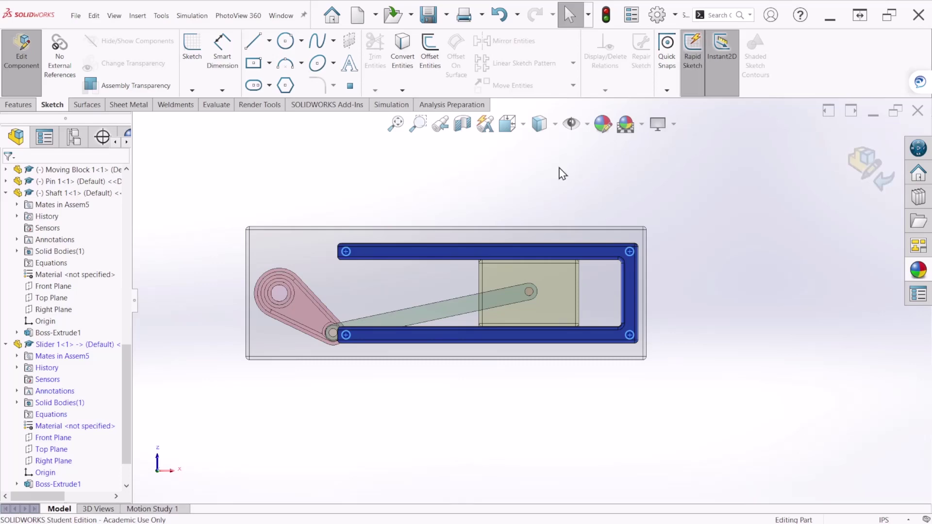
- Cut-extrude the four circles Through All in the slider frame, and return to editing the assembly
click(20, 105)
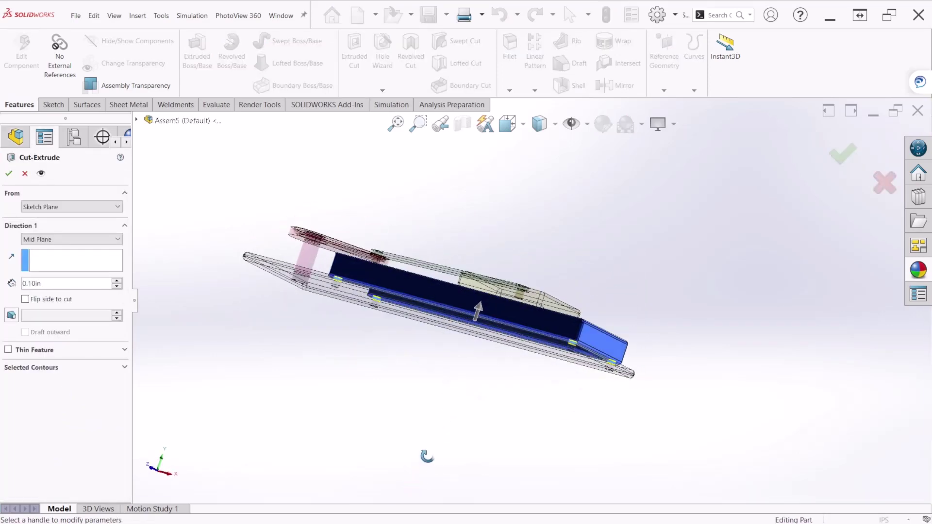
click(63, 240)
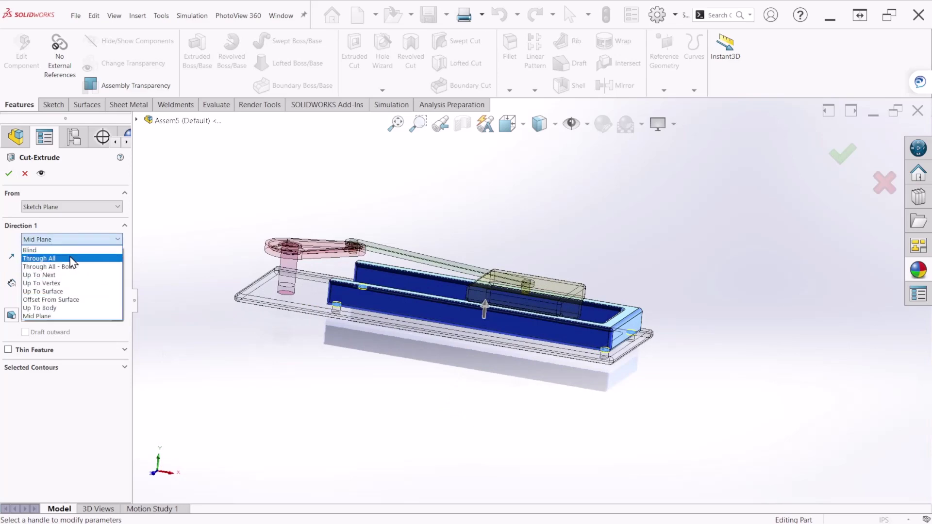
click(72, 259)
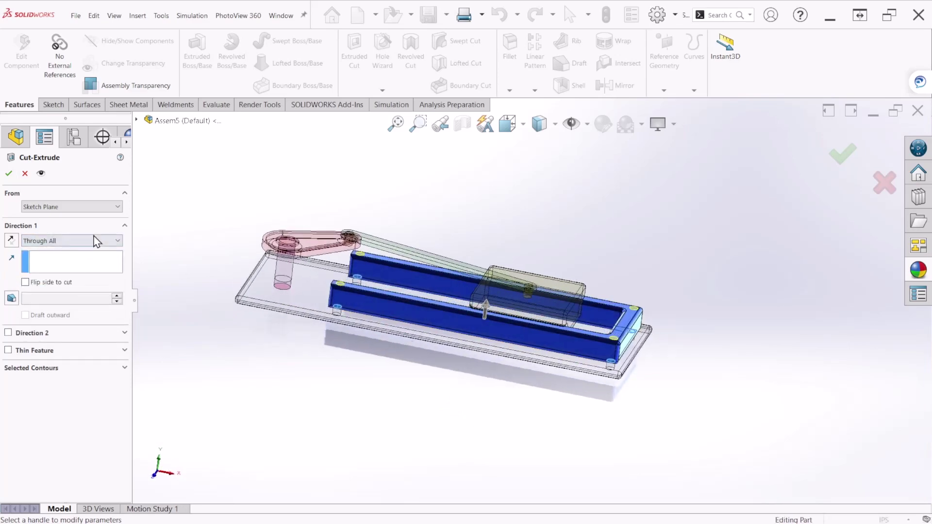
scroll(544, 340, down, 3)
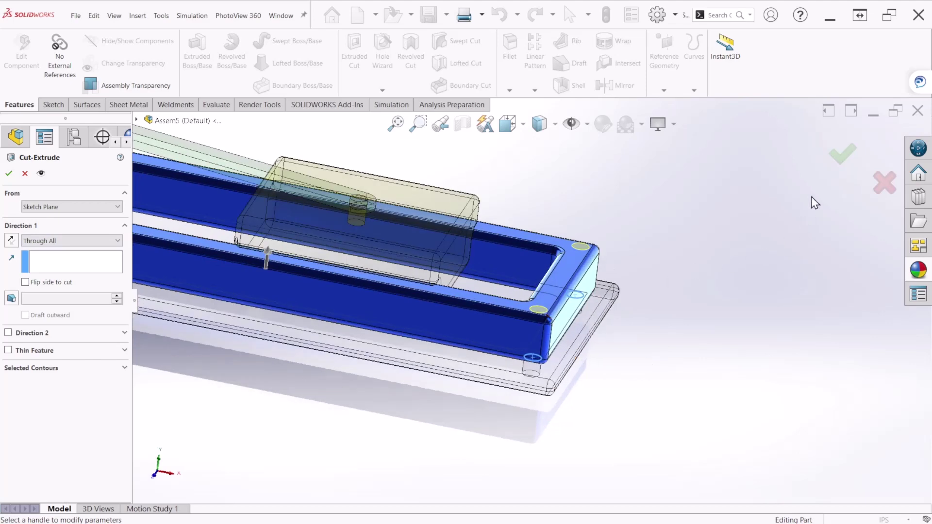
click(842, 153)
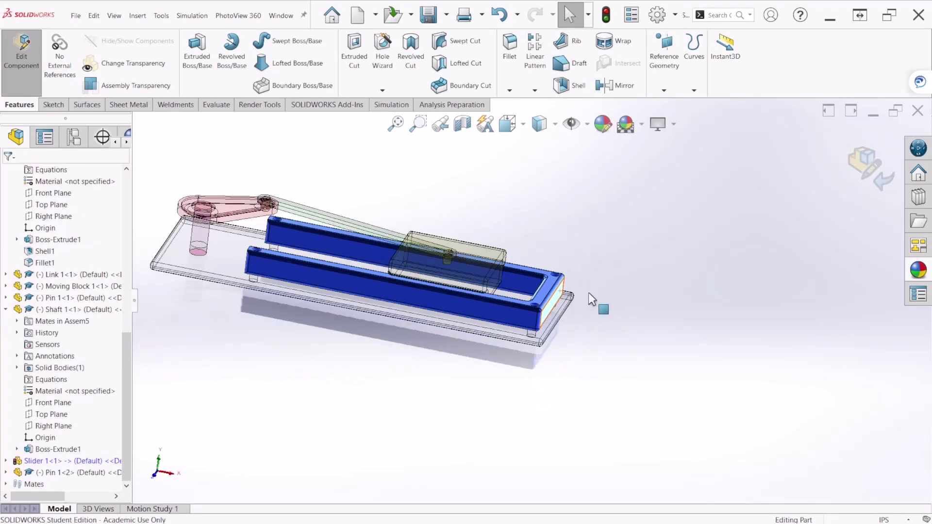
middle_drag(591, 298, 630, 243)
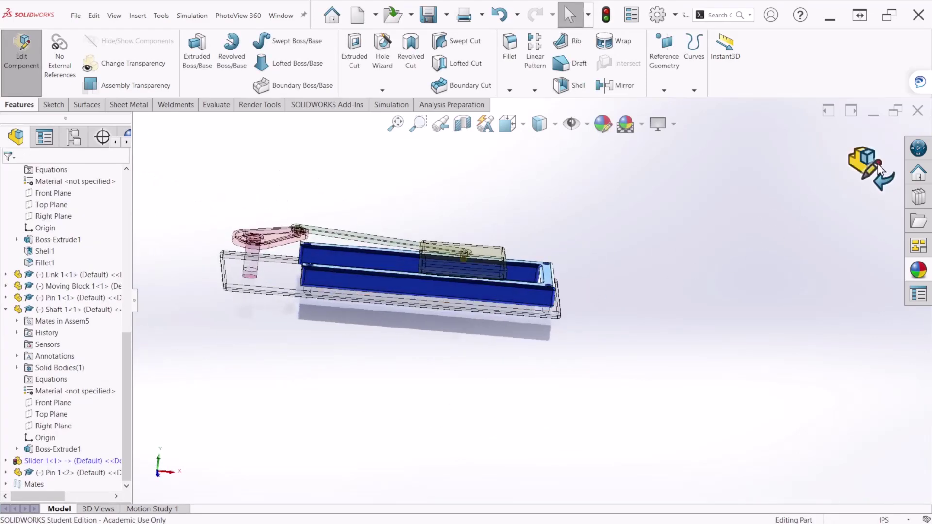
click(879, 169)
- Examine the new holes at the slider frame's corners from above and their alignment with the base
middle_drag(679, 287, 603, 349)
scroll(574, 285, down, 8)
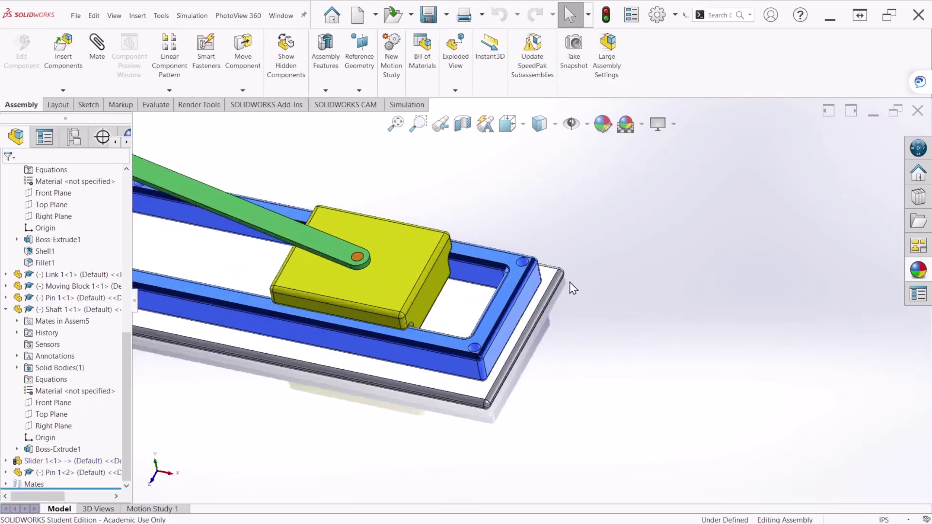
scroll(518, 274, down, 2)
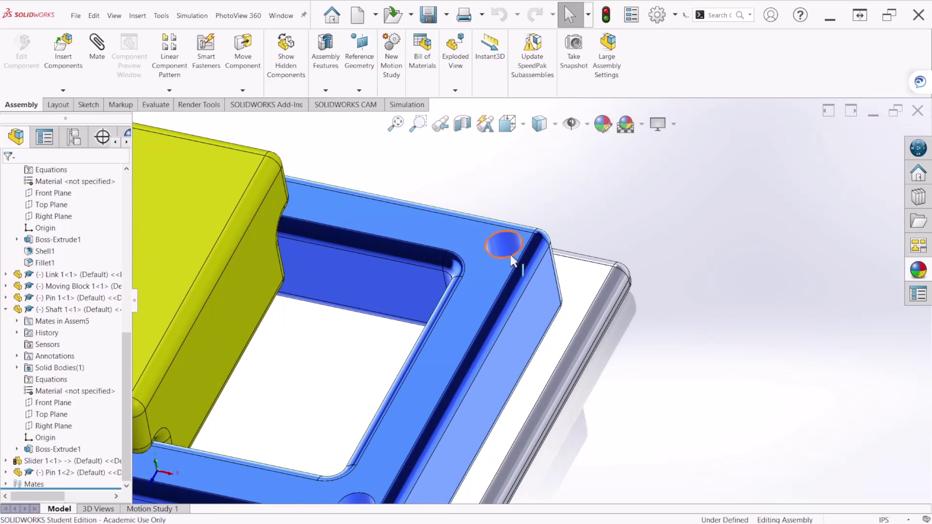
scroll(510, 254, up, 5)
scroll(514, 385, up, 4)
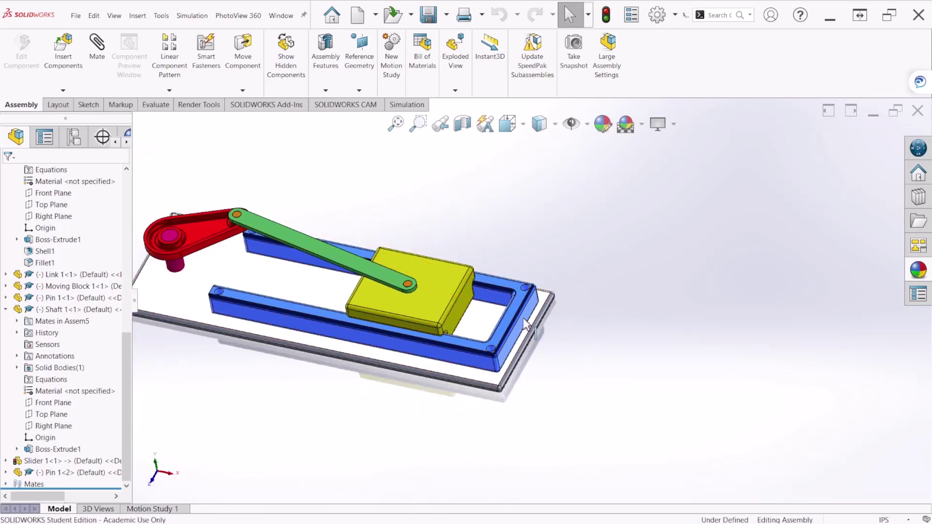
scroll(531, 295, down, 5)
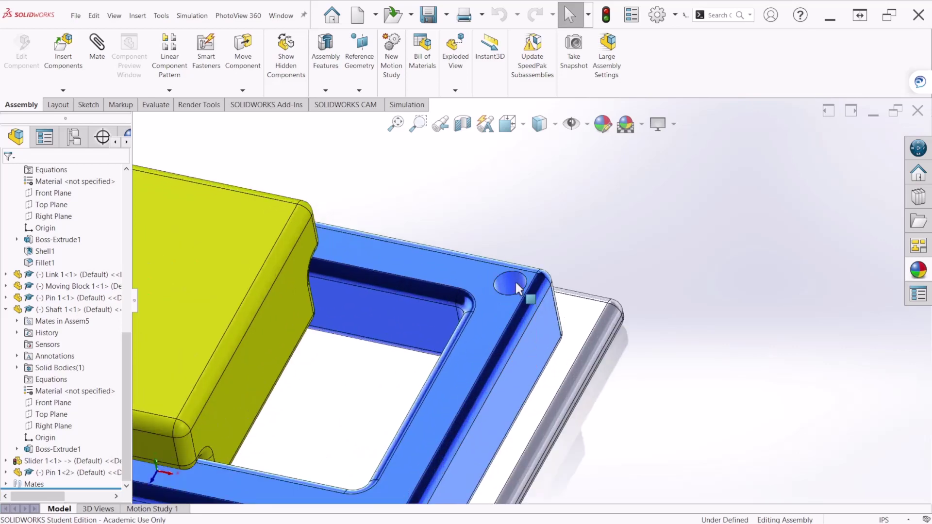
scroll(517, 290, up, 5)
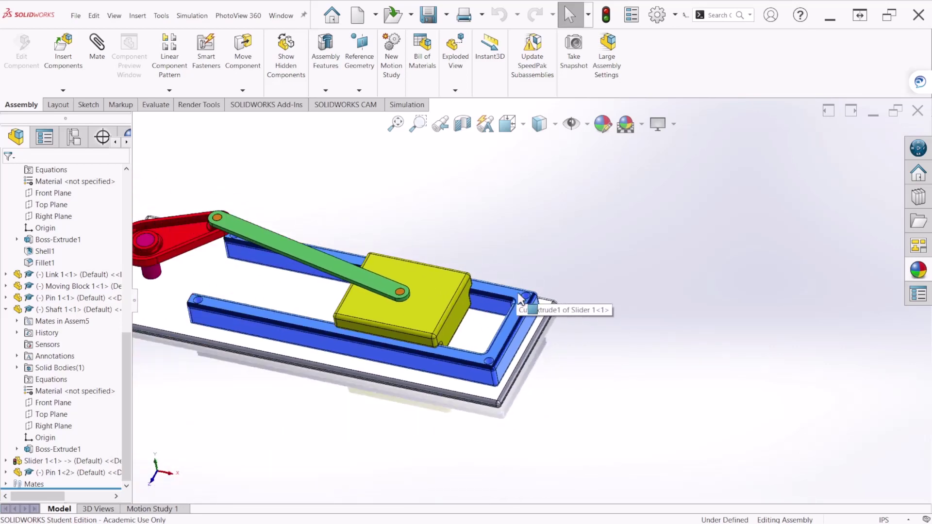
scroll(582, 328, up, 4)
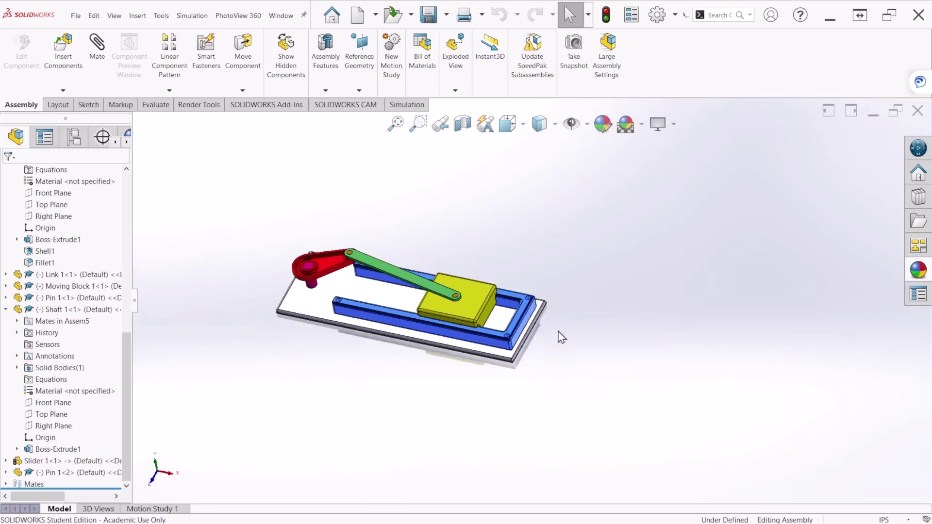
scroll(371, 321, down, 3)
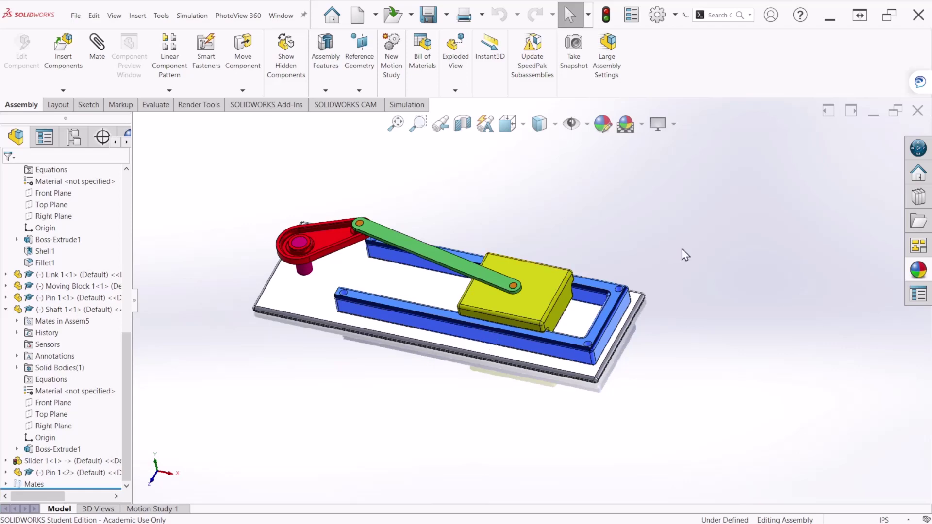
- Insert a Hex Bolt from the ANSI Inch Toolbox's Bolts and Screws, Hex Head category, beside the closed end of the slider frame
click(917, 199)
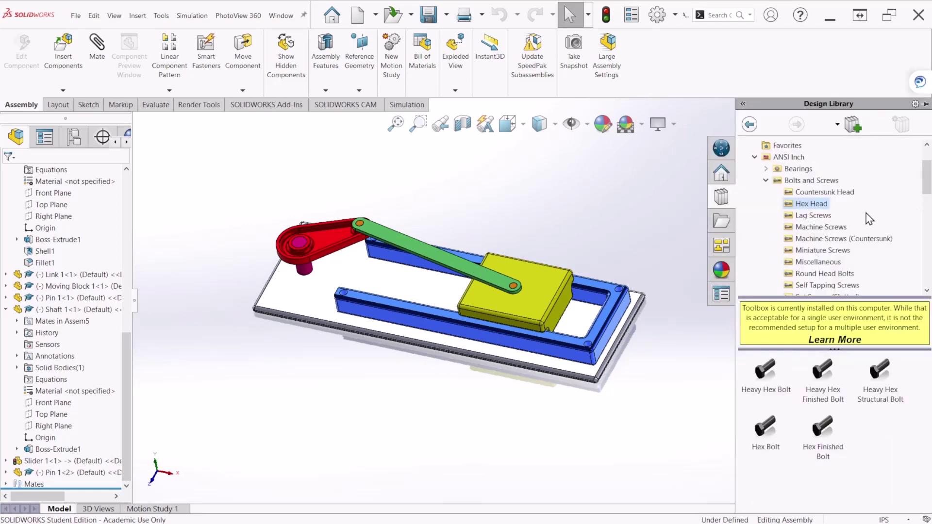
click(797, 169)
click(787, 146)
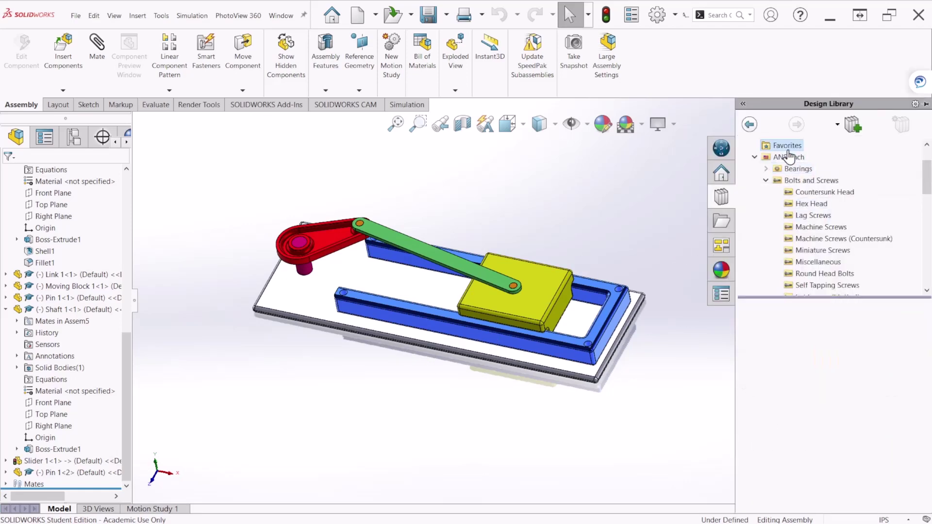
click(795, 157)
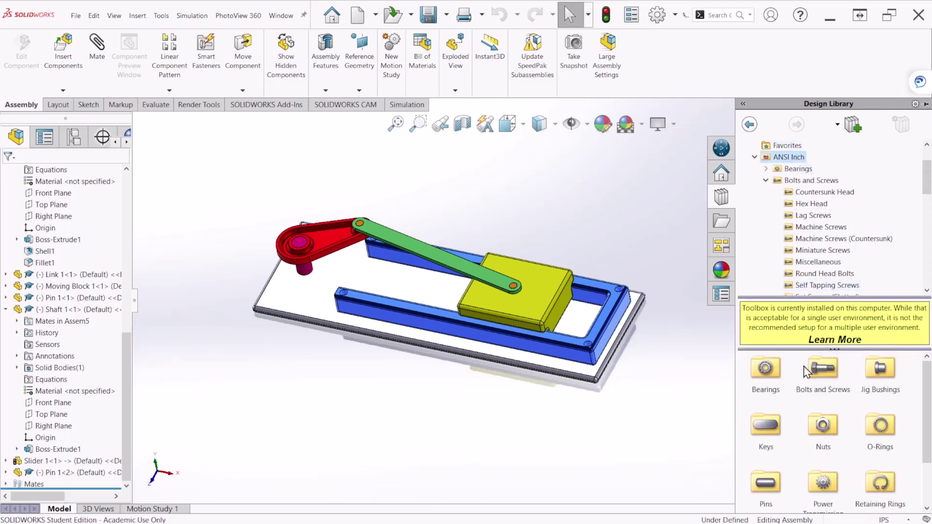
double_click(823, 370)
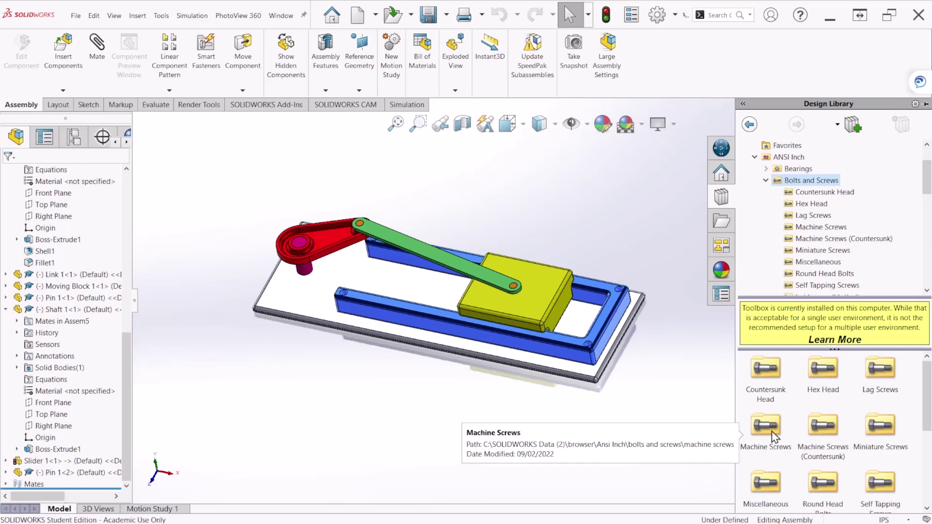
double_click(822, 371)
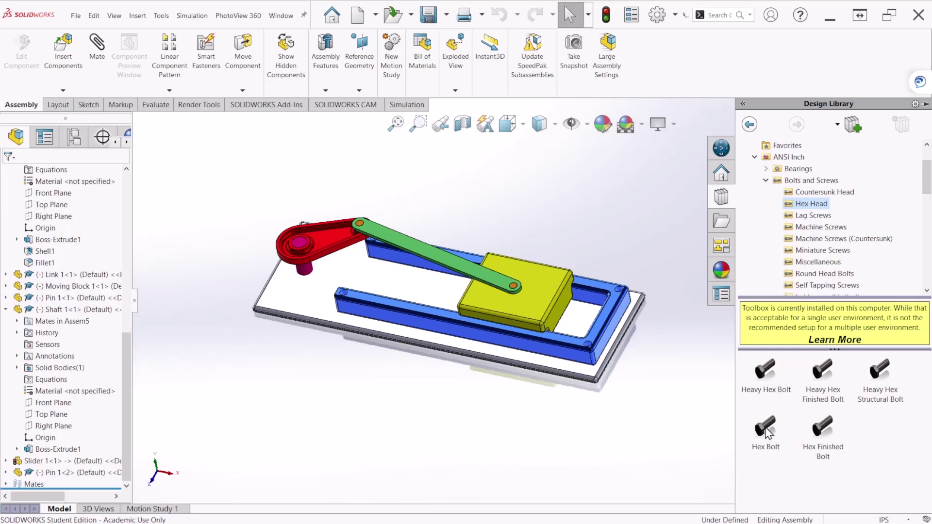
mouse_move(767, 434)
drag(765, 429, 682, 345)
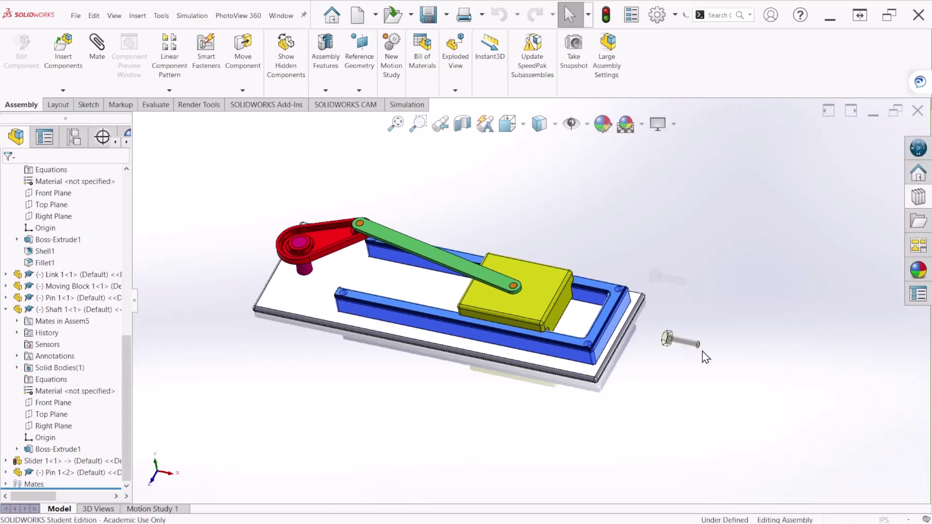
- Configure the inserted hex bolt with size 1/4-20 and length 1 in, and accept the configuration
scroll(722, 363, down, 3)
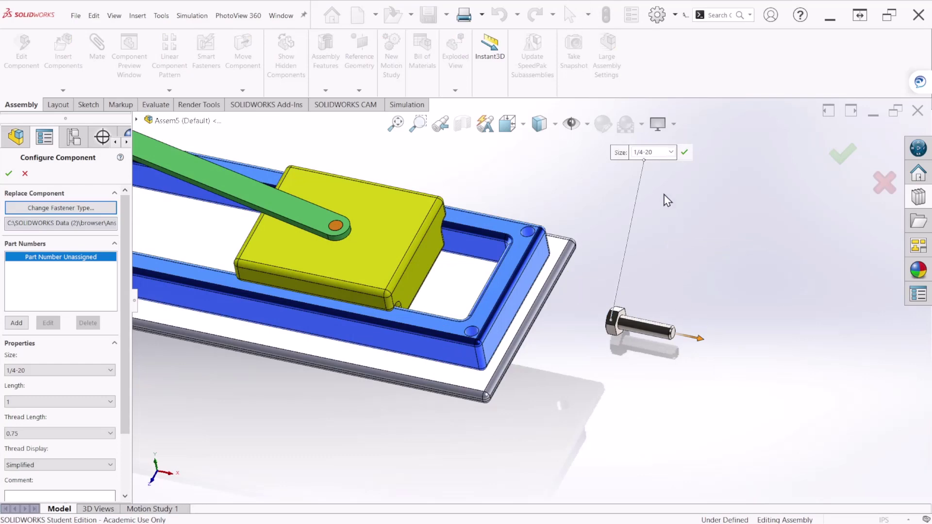
click(672, 153)
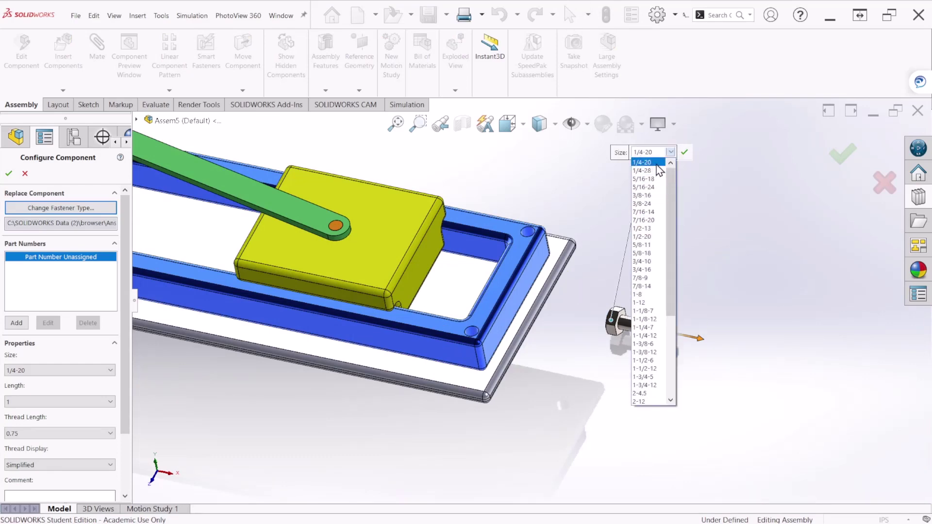
click(655, 164)
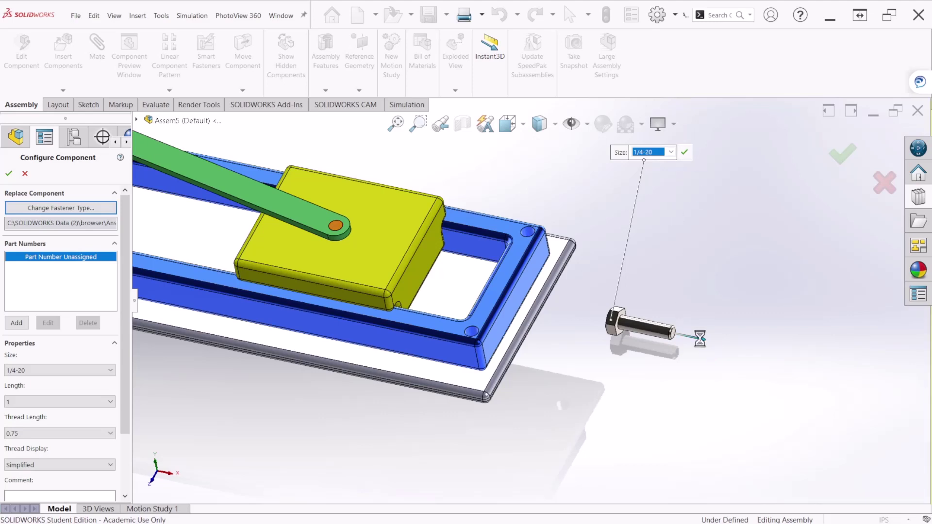
drag(711, 345, 700, 340)
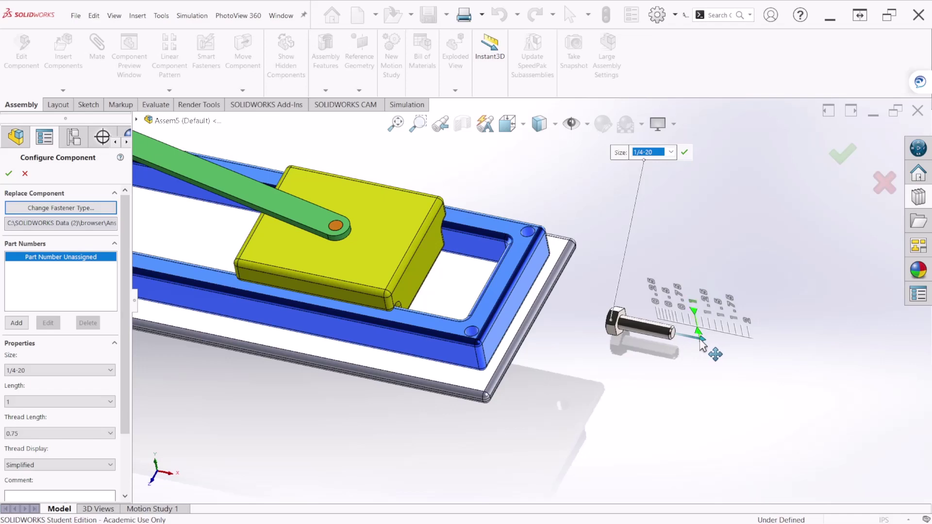
drag(702, 346, 702, 345)
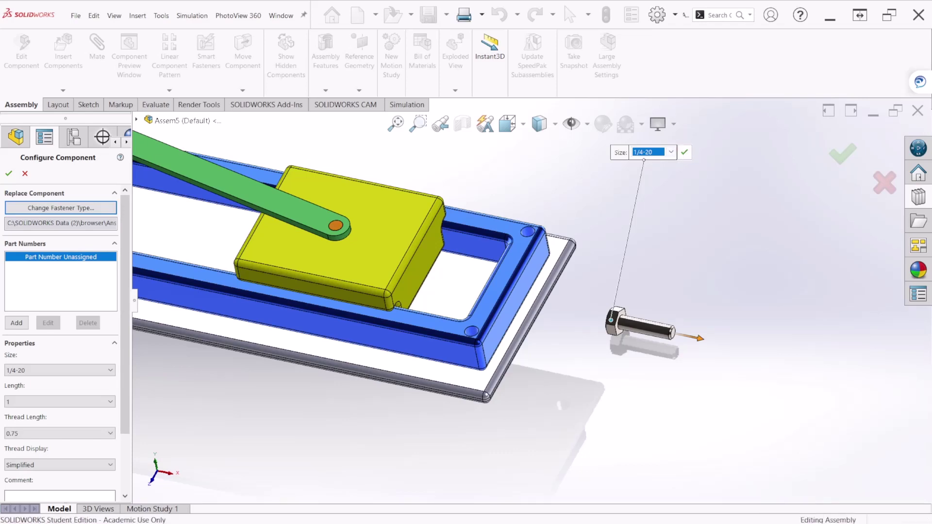
click(684, 152)
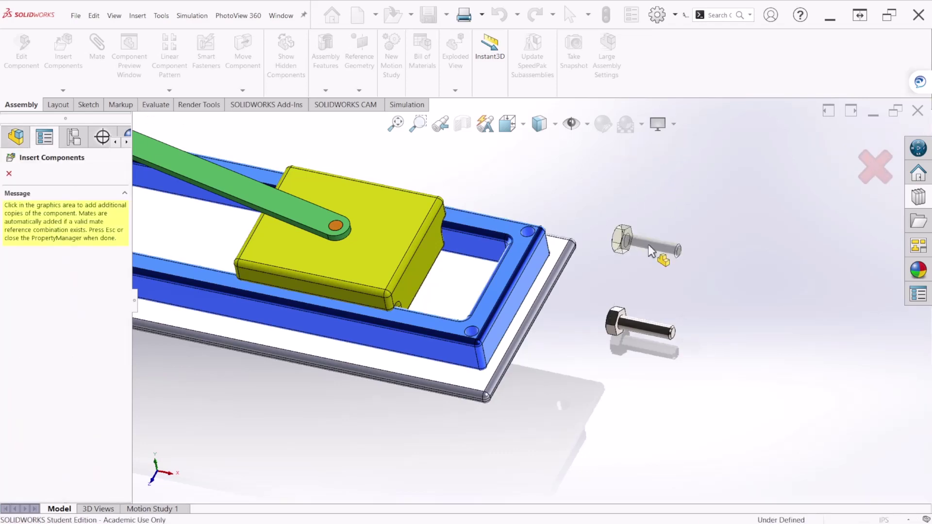
- Place three more copies of the 1/4-20 hex bolt beside the assembly and finish inserting
scroll(648, 244, up, 3)
click(623, 268)
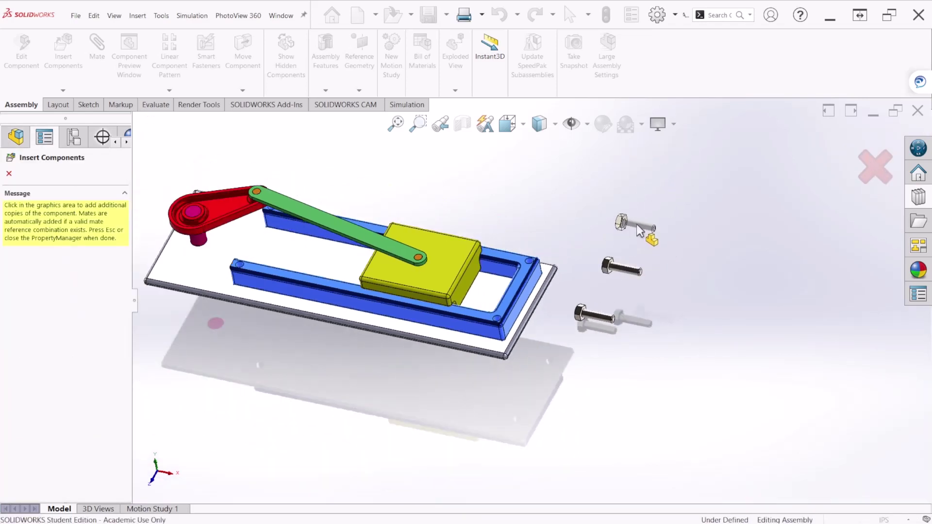
click(636, 223)
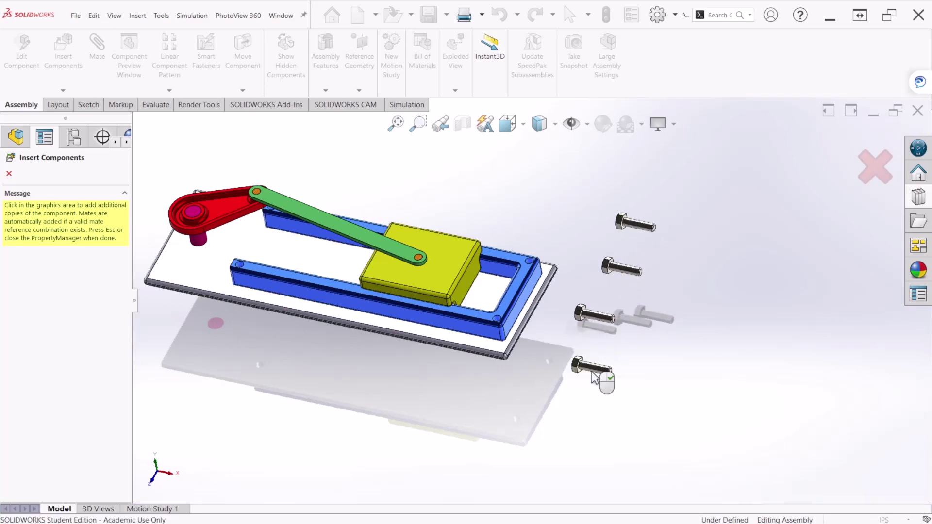
click(592, 378)
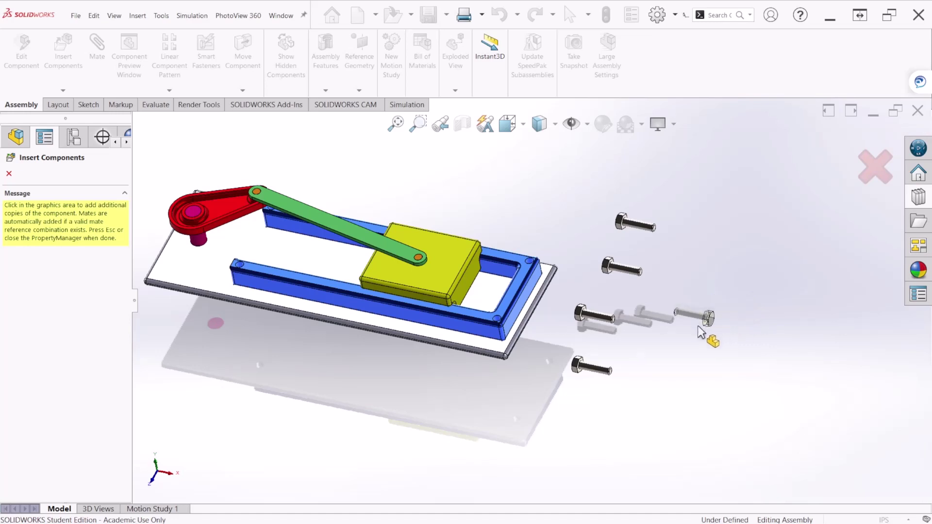
key(Escape)
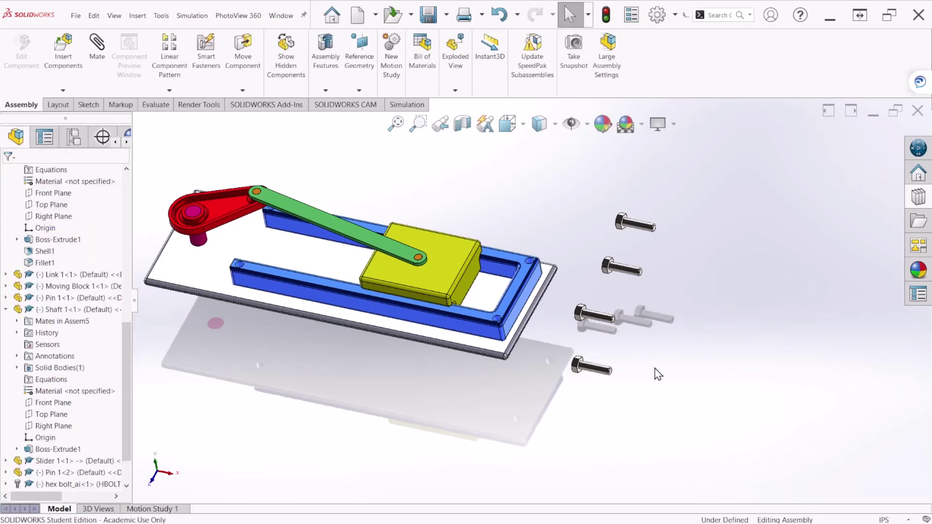
- Turn the first hex bolt upright and mate its shank concentric with the hole at the slider frame's near closed corner
scroll(487, 327, down, 3)
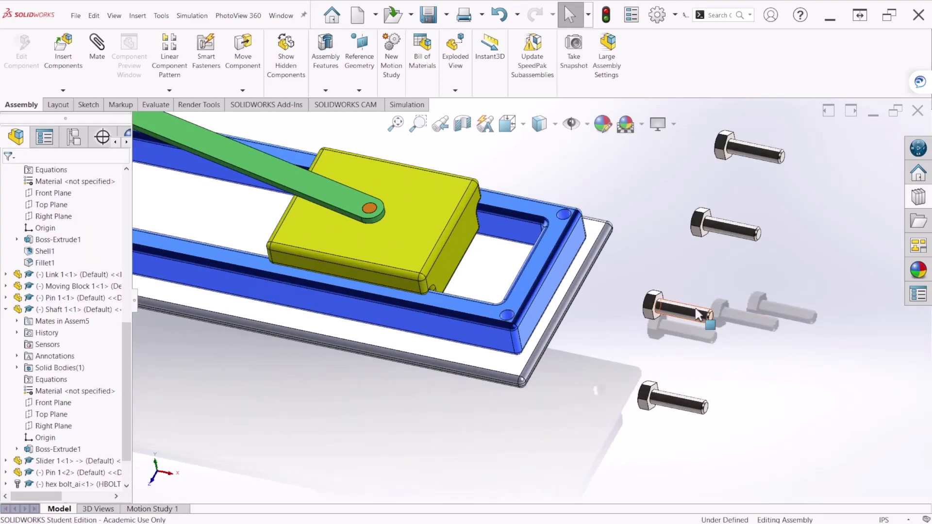
right_drag(697, 314, 765, 284)
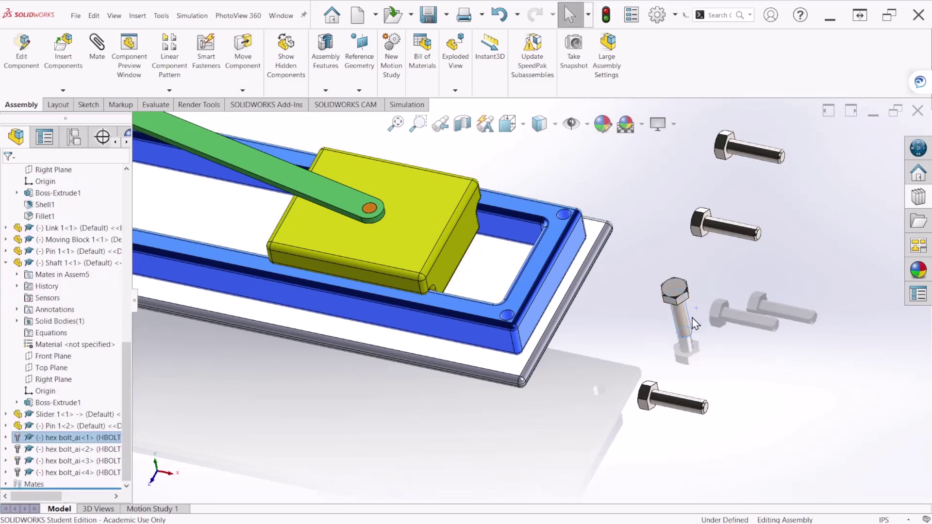
alt+drag(694, 323, 474, 310)
scroll(533, 315, down, 3)
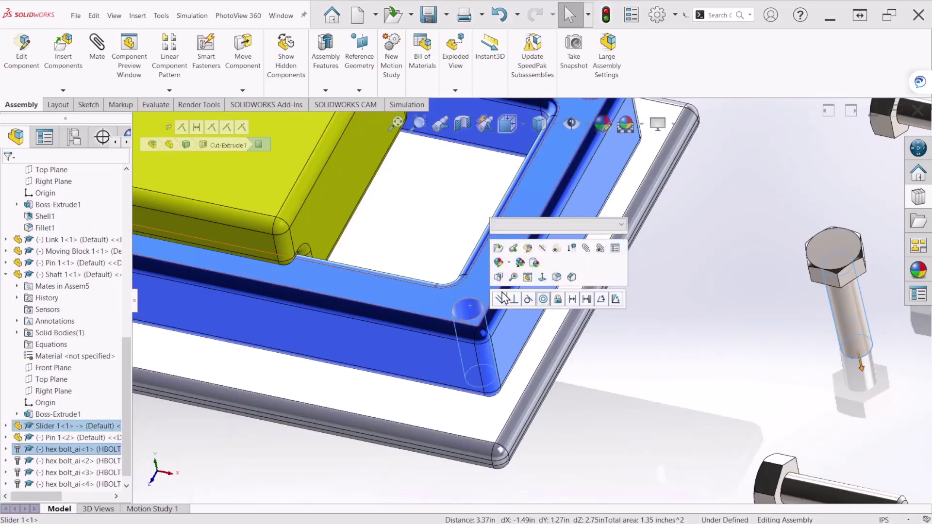
click(543, 299)
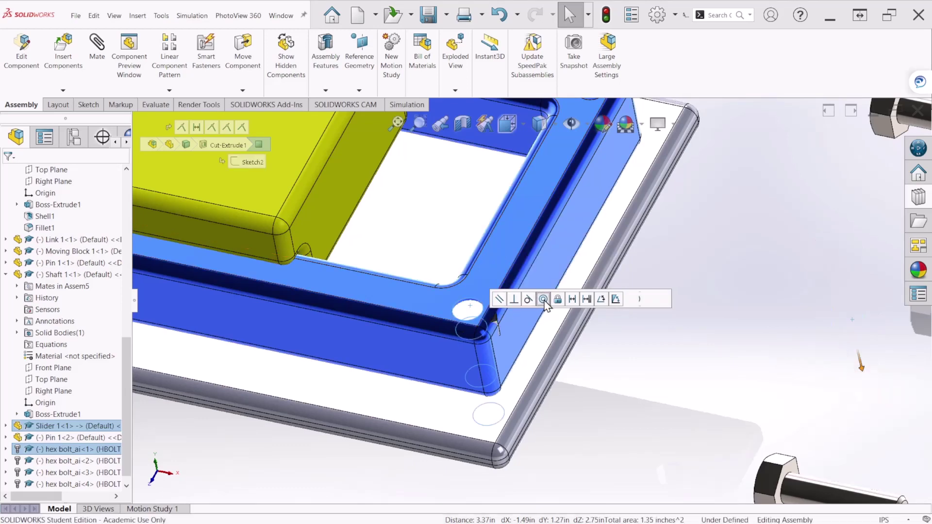
- Raise the first bolt out of its hole and mate the underside of its head coincident with the slider frame's upper face
drag(469, 310, 491, 233)
middle_drag(491, 233, 455, 269)
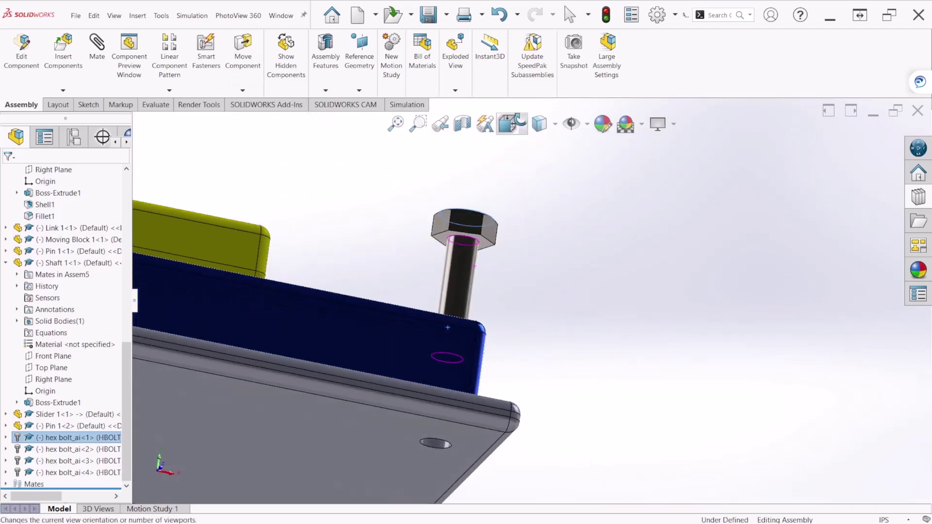
scroll(456, 269, down, 5)
scroll(411, 310, up, 5)
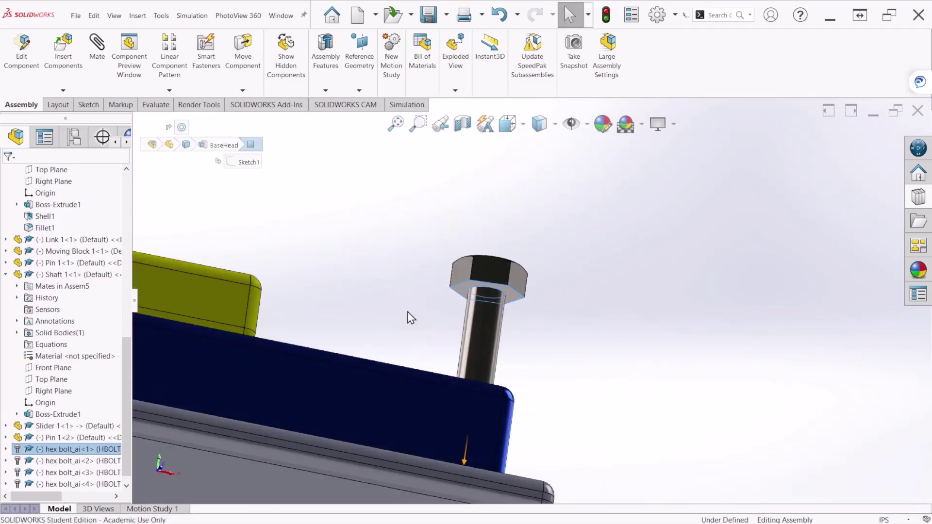
ctrl+click(440, 347)
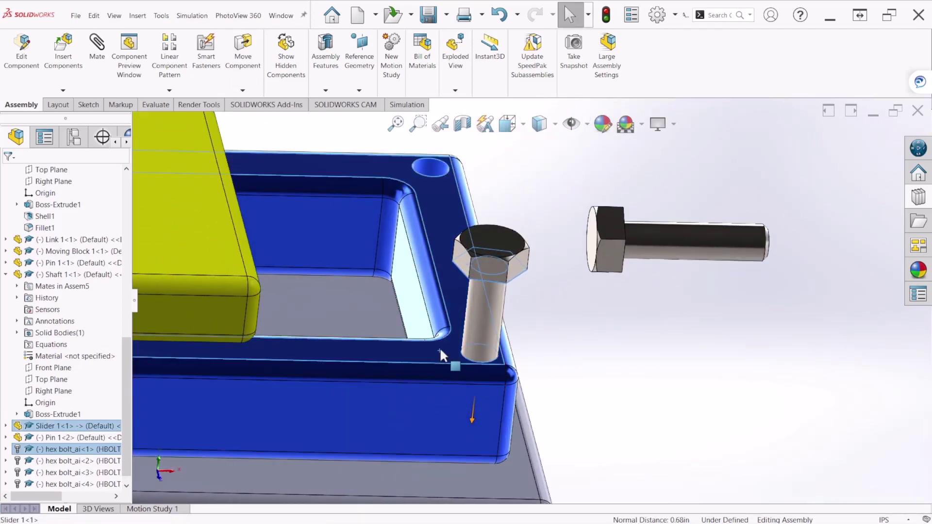
click(468, 343)
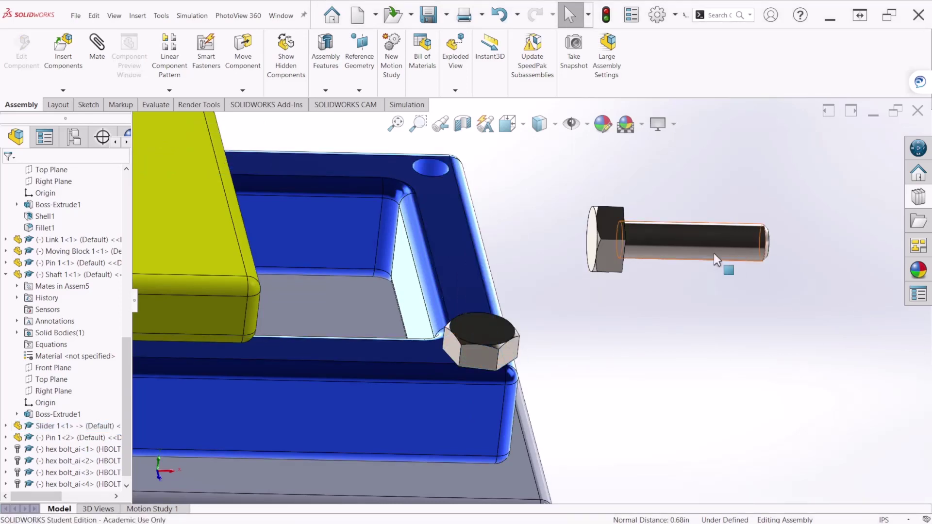
- Turn the second hex bolt upright and mate its shank concentric with the hole at the slider frame's far closed corner
right_drag(714, 254, 823, 116)
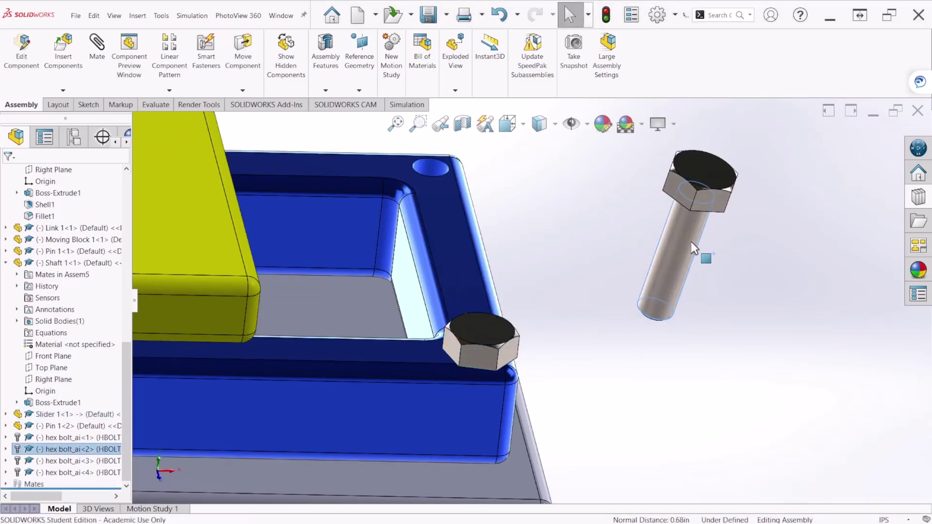
click(425, 165)
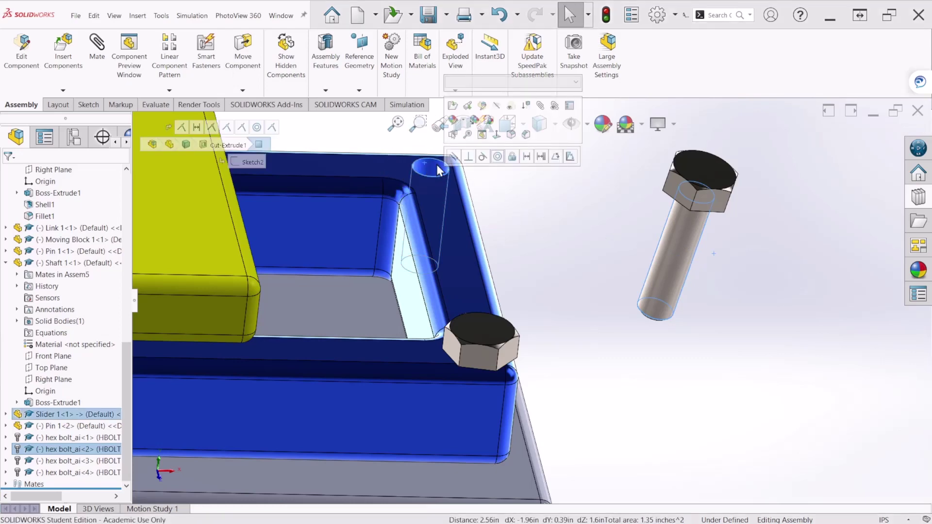
click(496, 157)
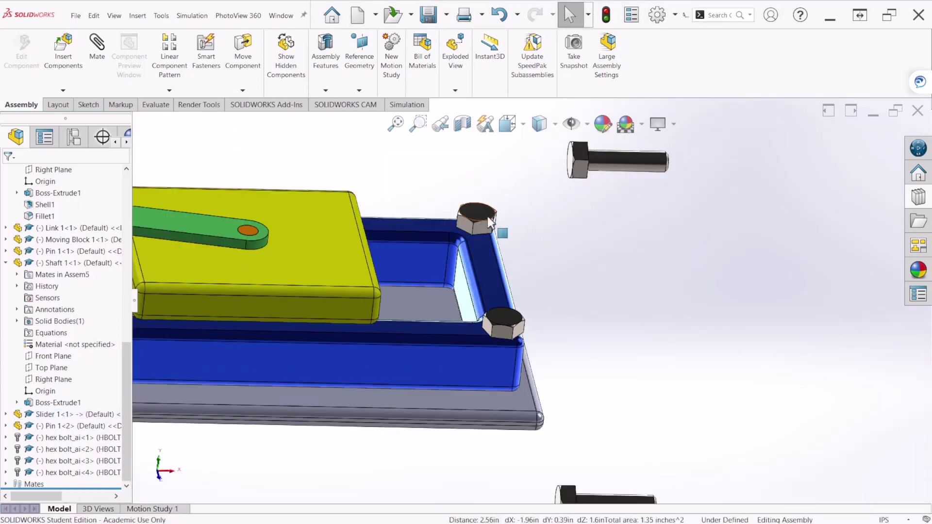
- Raise the second bolt and mate the underside of its head coincident with the slider frame's upper face
click(488, 217)
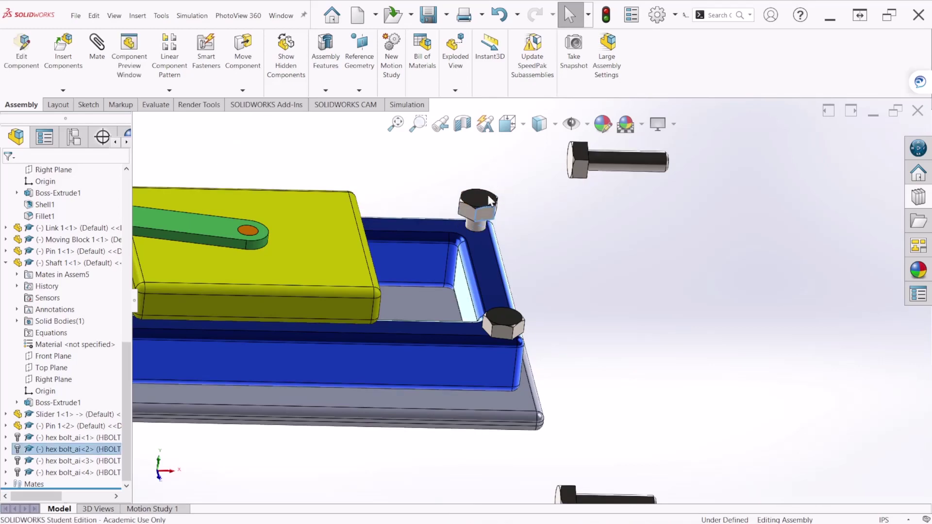
middle_drag(487, 216, 543, 254)
drag(563, 292, 558, 194)
middle_drag(558, 194, 513, 364)
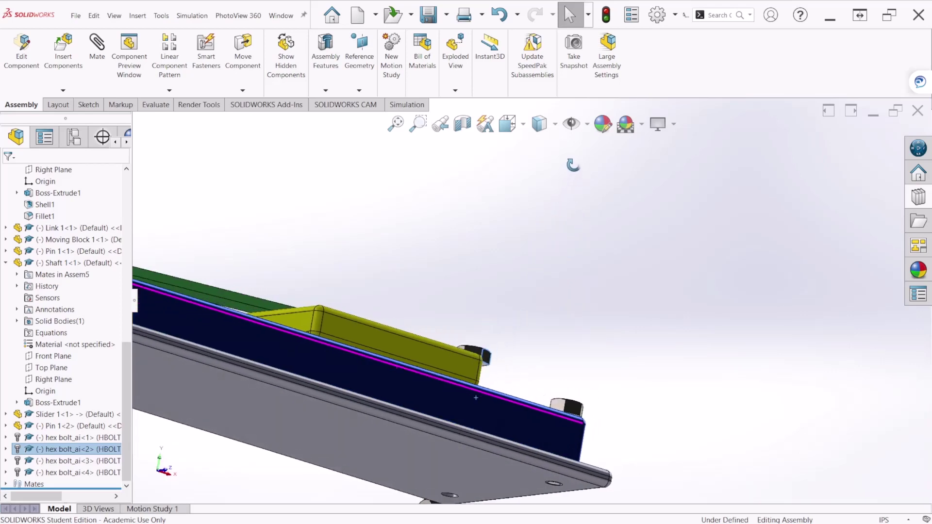
scroll(513, 364, down, 5)
click(436, 352)
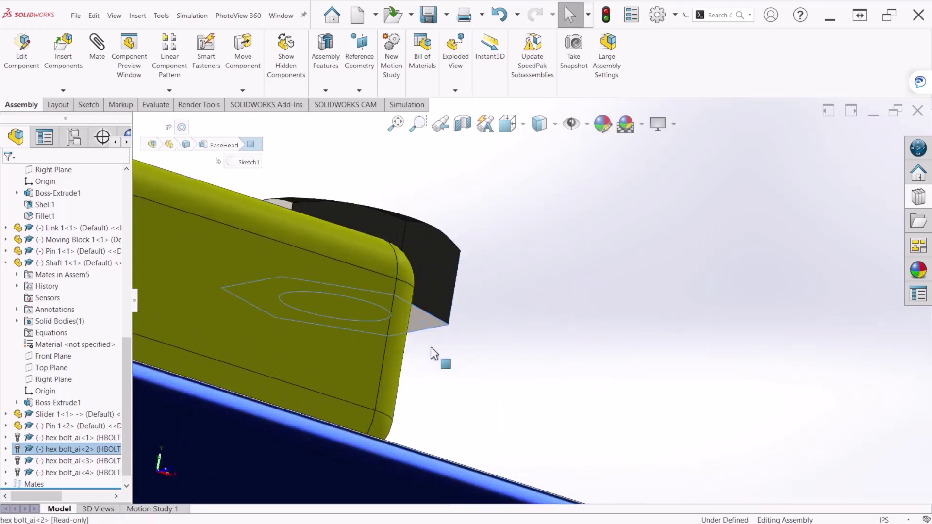
middle_drag(437, 354, 642, 225)
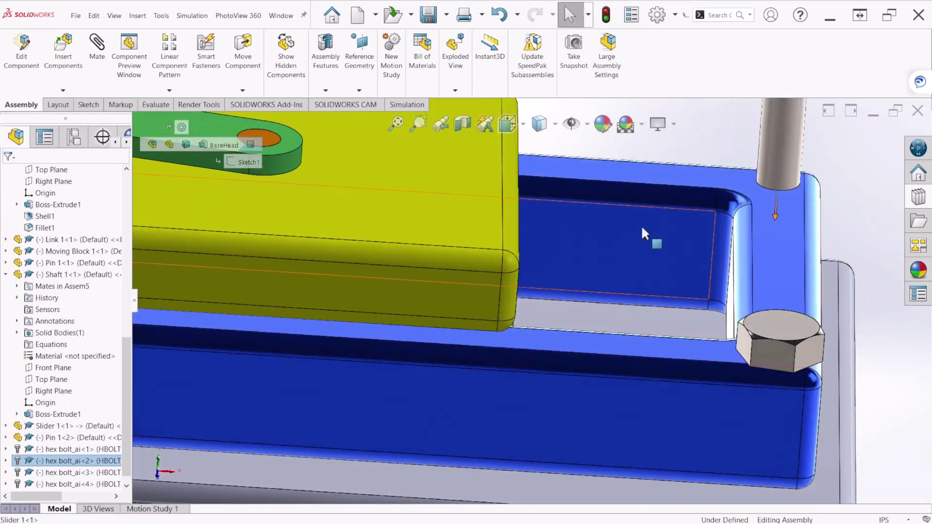
click(675, 177)
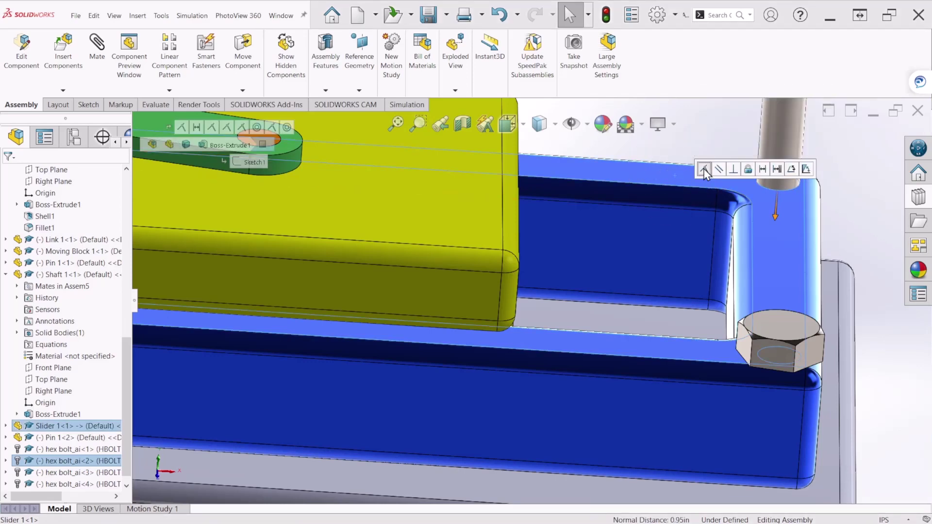
key(Escape)
- Turn the third hex bolt upright and mate its shank concentric with the hole at the slider frame's near crank-side end
scroll(695, 234, up, 5)
scroll(704, 240, up, 3)
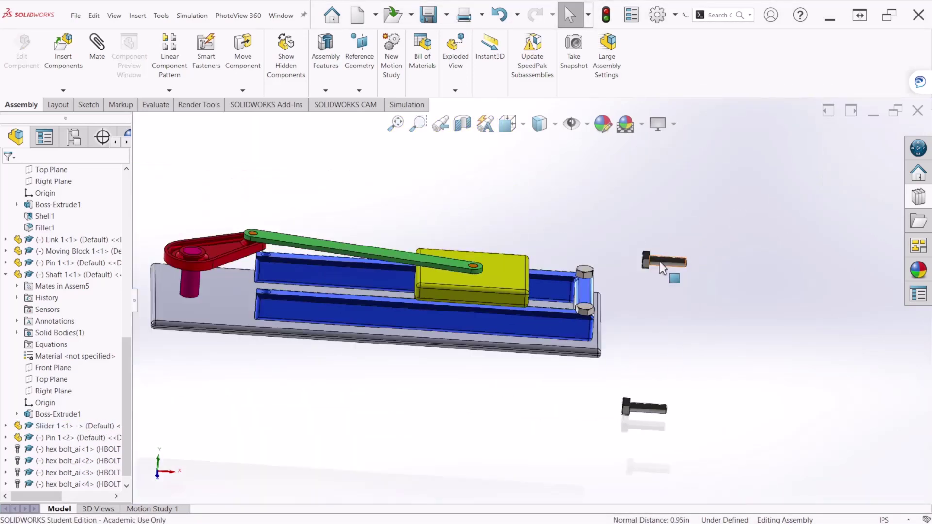
mouse_move(661, 266)
right_down()
mouse_move(715, 237)
mouse_move(742, 171)
mouse_move(662, 273)
right_up()
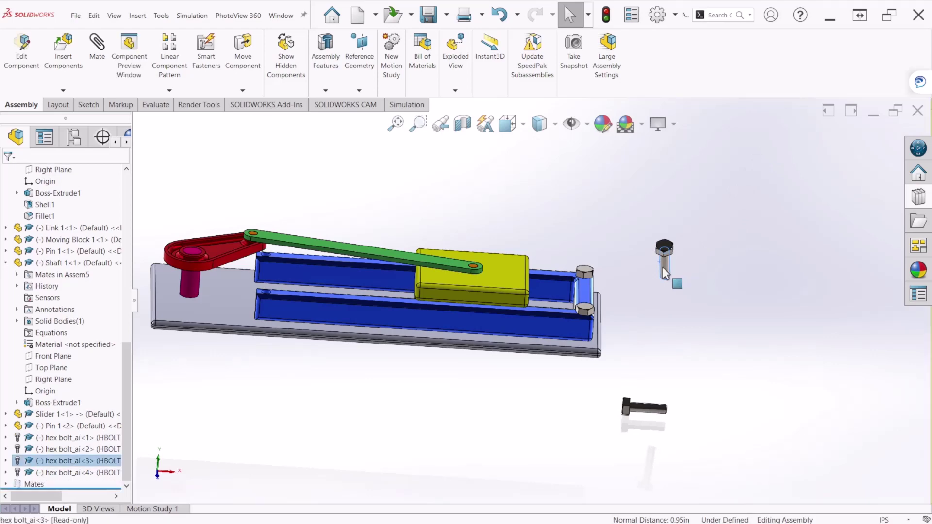
drag(662, 268, 254, 361)
click(253, 360)
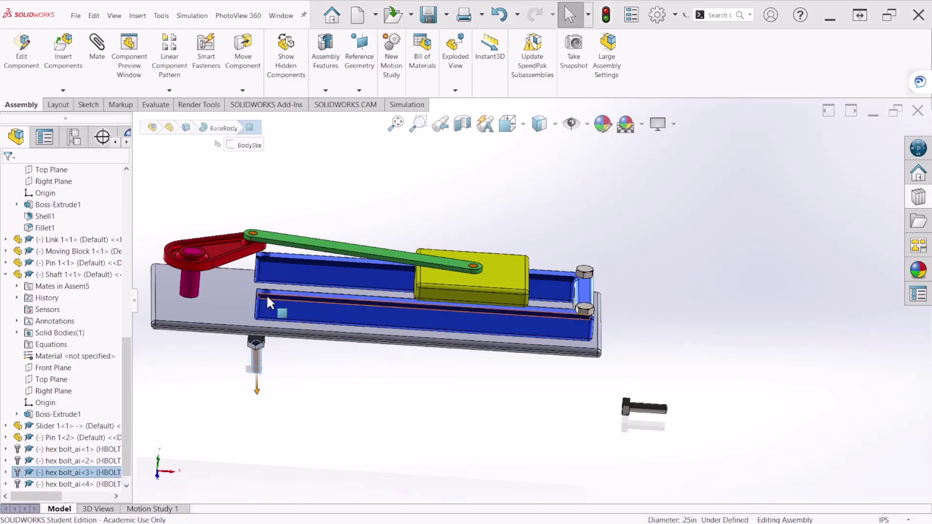
scroll(267, 294, down, 5)
click(357, 279)
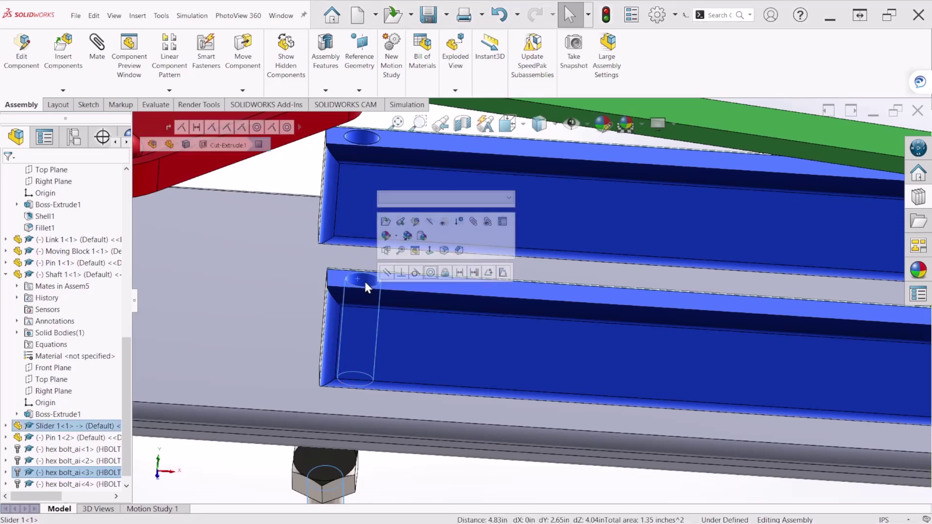
click(427, 273)
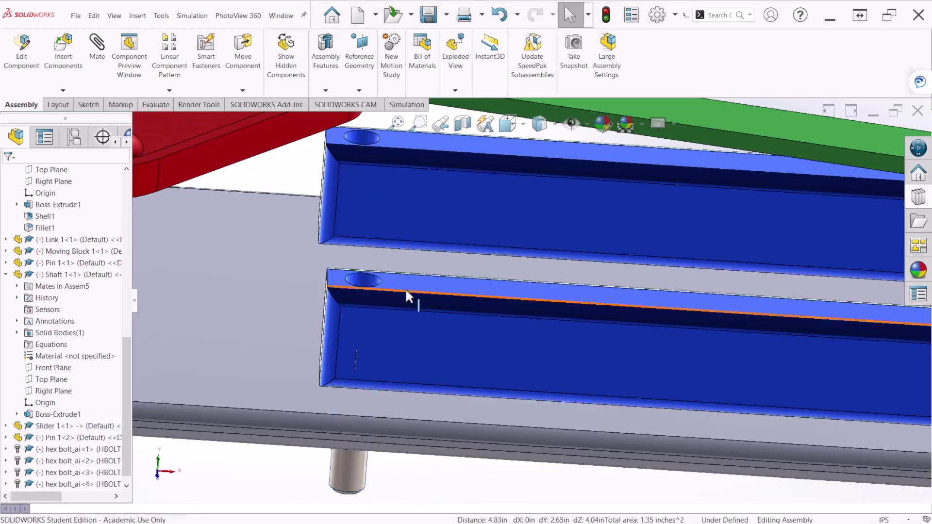
- Raise the third bolt out of its hole and mate the underside of its head coincident with the slider frame's upper face
drag(358, 458, 401, 289)
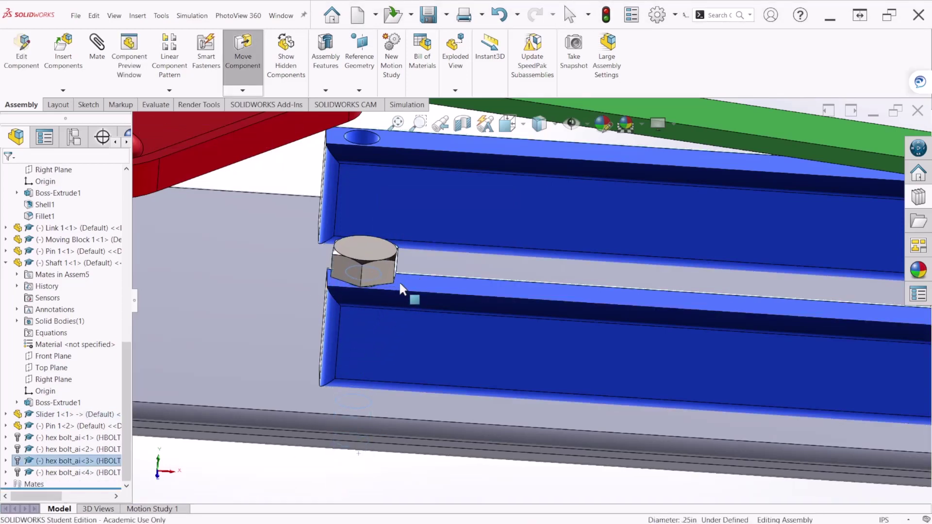
scroll(405, 292, up, 5)
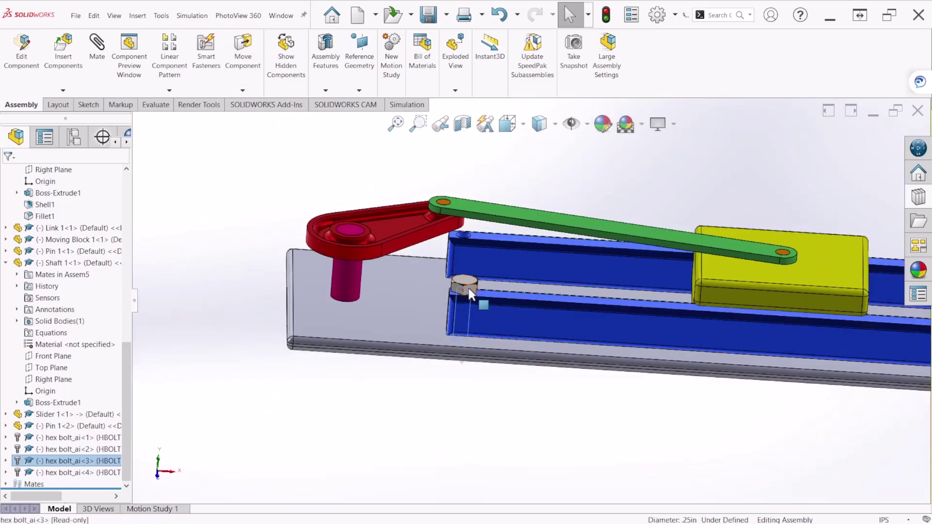
mouse_move(468, 287)
mouse_down()
mouse_move(479, 251)
mouse_move(461, 277)
mouse_up()
middle_drag(461, 277, 484, 252)
scroll(473, 273, down, 6)
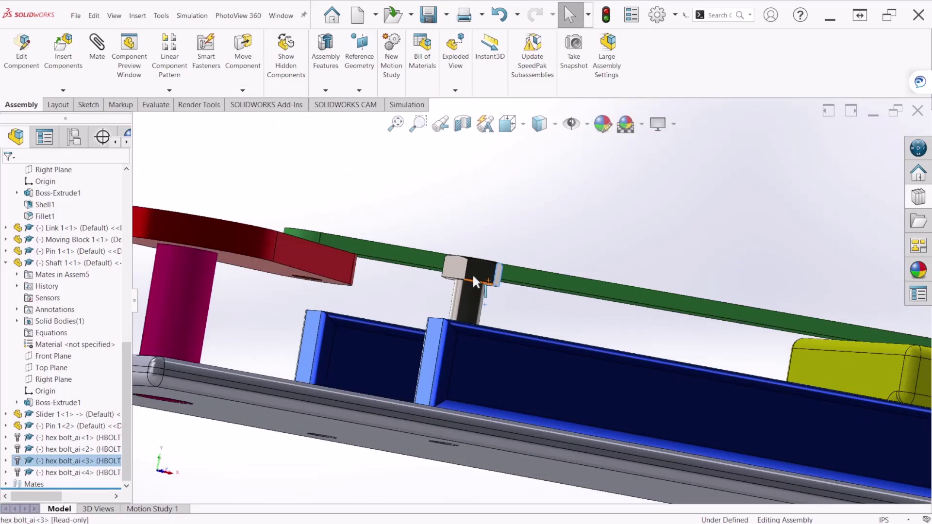
click(446, 293)
middle_drag(447, 293, 570, 369)
ctrl+click(583, 354)
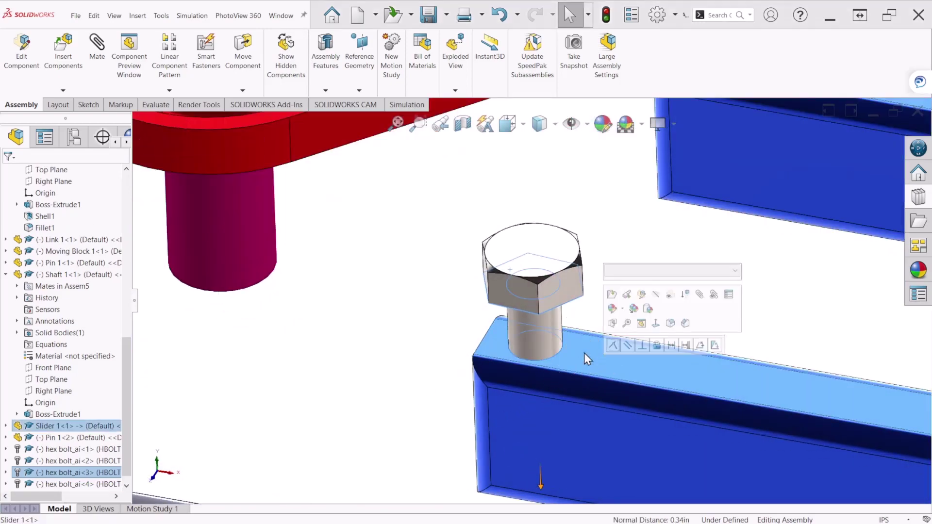
click(613, 345)
- Turn the fourth hex bolt upright and mate its shank concentric with the remaining hole at the slider frame's far crank-side end
scroll(559, 350, up, 8)
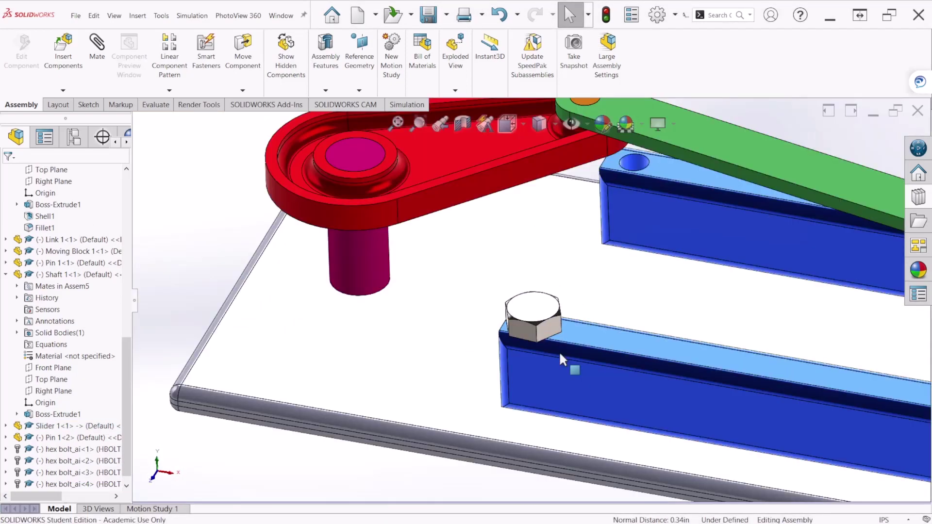
drag(865, 423, 671, 247)
middle_drag(678, 274, 621, 324)
drag(617, 313, 691, 385)
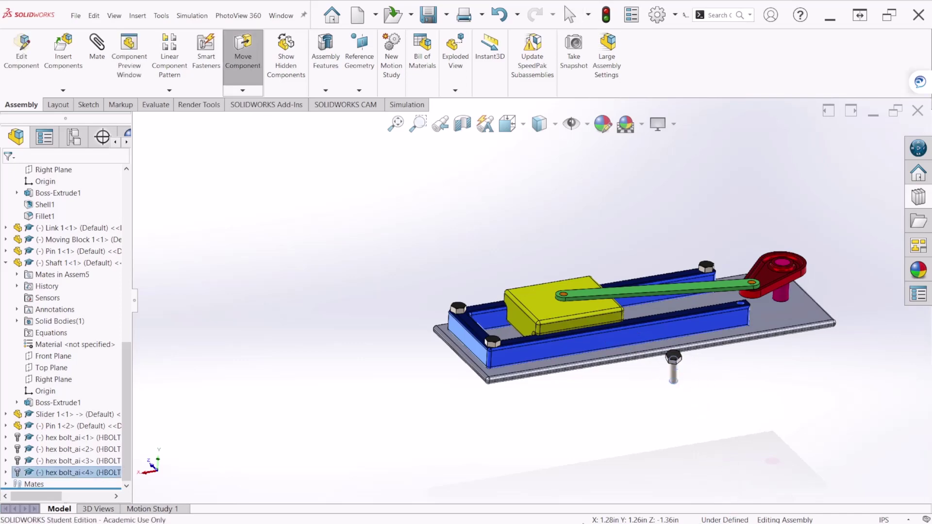
scroll(760, 357, down, 6)
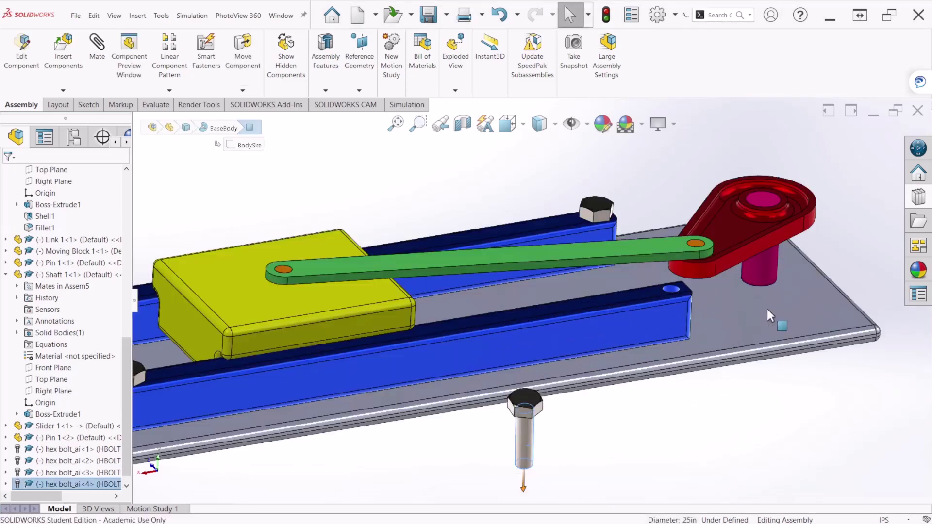
ctrl+click(585, 275)
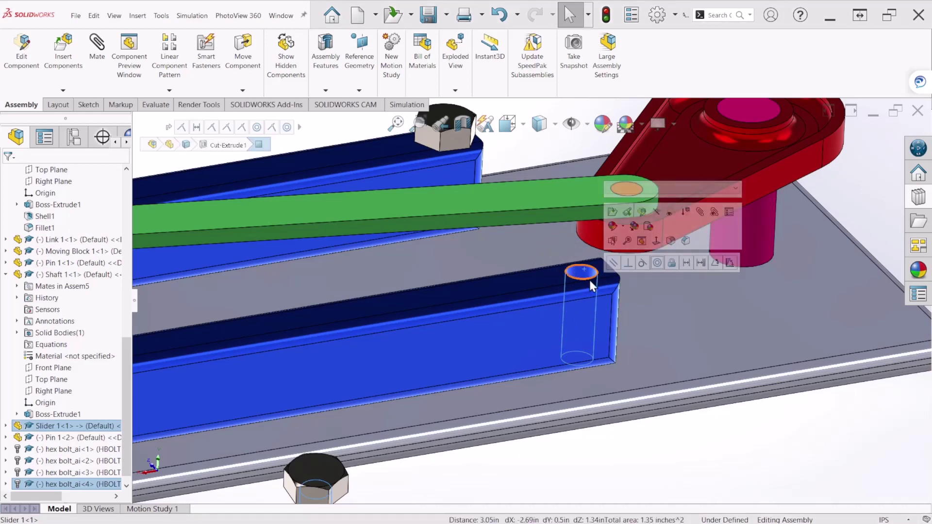
click(656, 262)
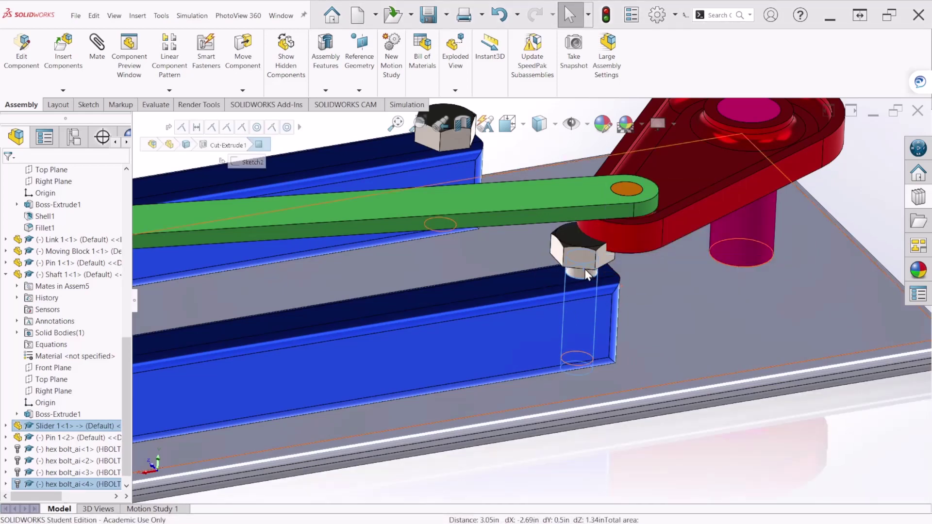
- Mate the underside of the fourth bolt's head coincident with the slider frame's upper face
mouse_move(586, 261)
middle_down()
mouse_move(593, 189)
mouse_move(573, 272)
mouse_move(489, 368)
mouse_move(510, 278)
middle_up()
scroll(572, 272, down, 3)
click(533, 282)
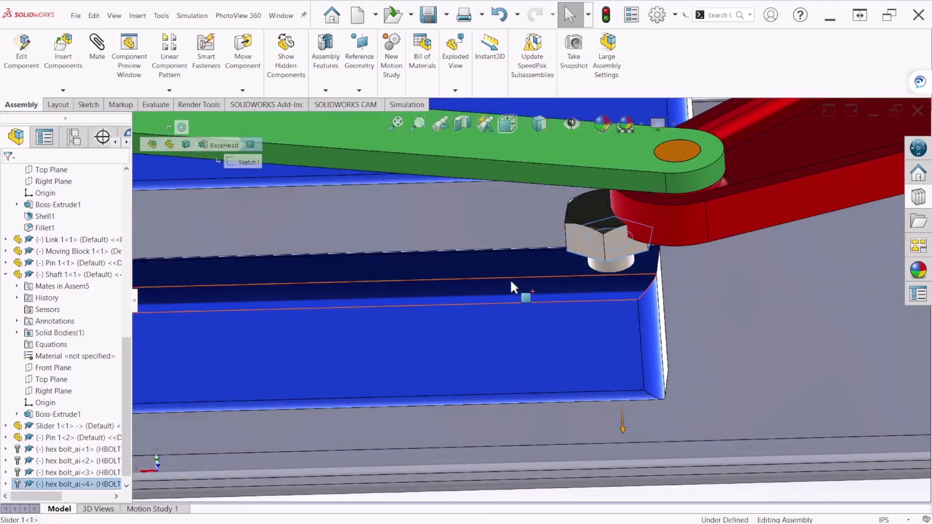
ctrl+click(520, 253)
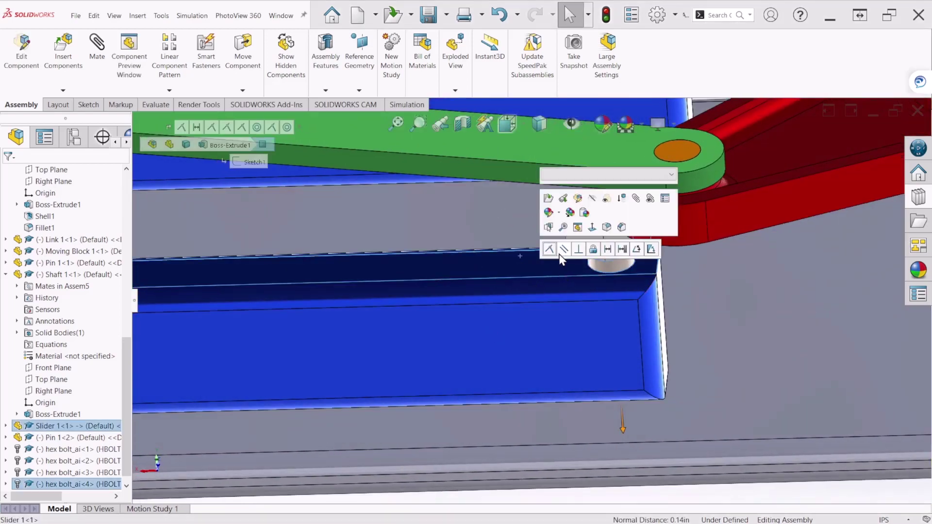
click(550, 252)
middle_drag(554, 311, 606, 339)
scroll(537, 353, up, 3)
middle_drag(475, 294, 449, 329)
scroll(449, 329, down, 3)
key(ctrl+7)
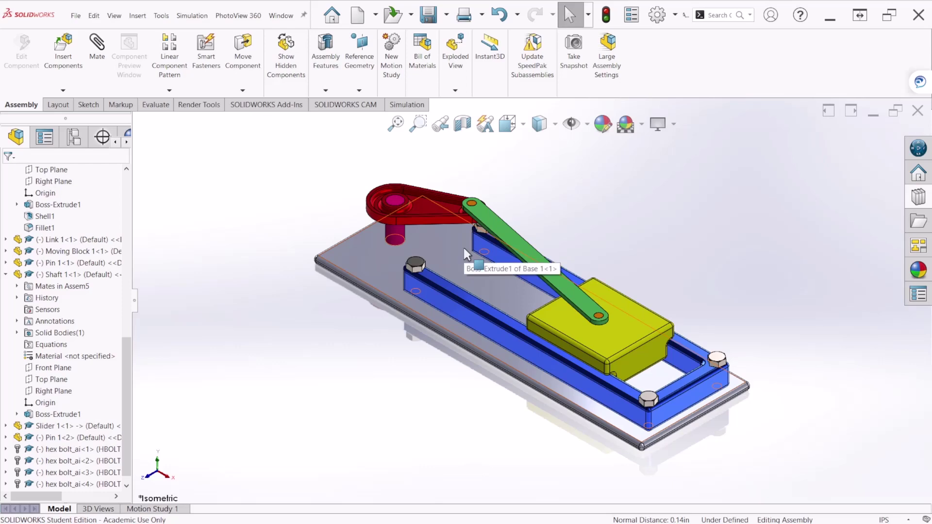
- Open Motion Study 1, select the animation's frames-per-second value in its properties and accept the properties
click(168, 509)
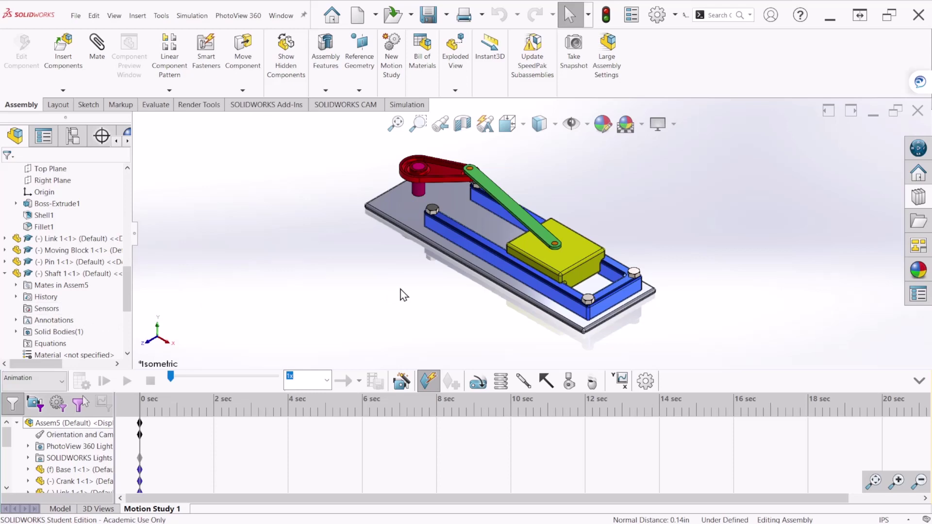
click(651, 385)
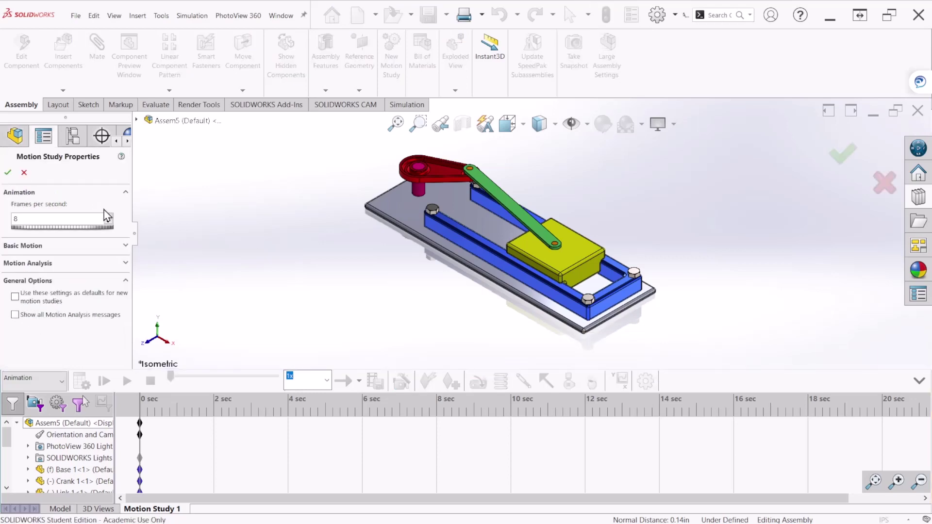
double_click(41, 219)
double_click(41, 219)
click(8, 173)
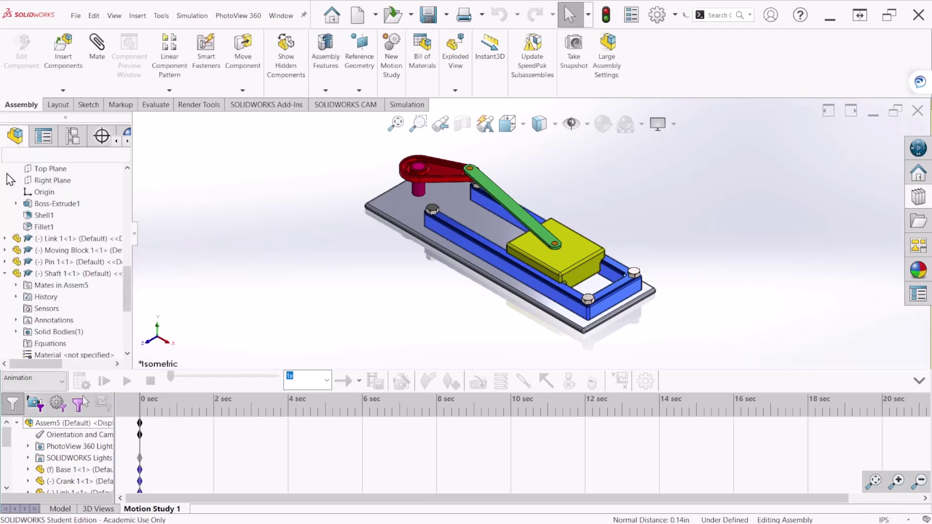
- Start a rotary motor in the motion study and place it on the crank shaft's cylindrical face
middle_drag(399, 309, 451, 276)
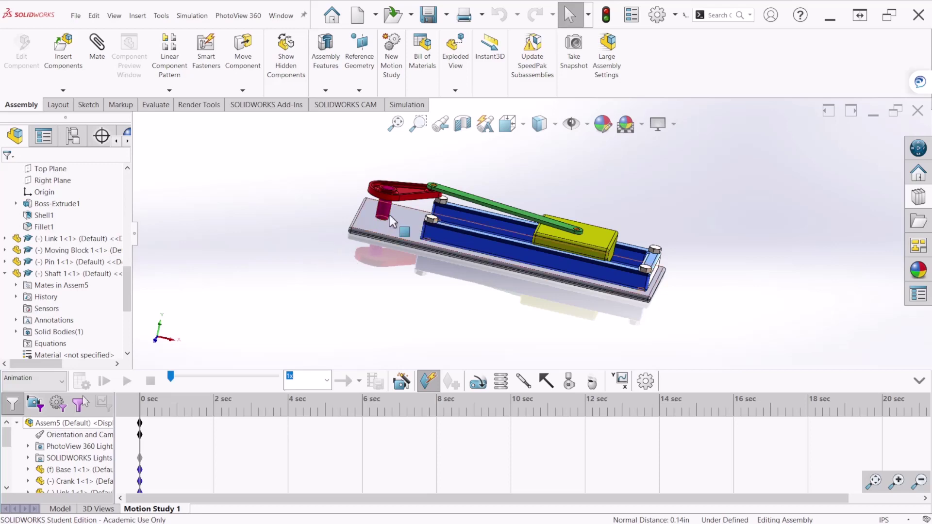
middle_drag(379, 241, 392, 214)
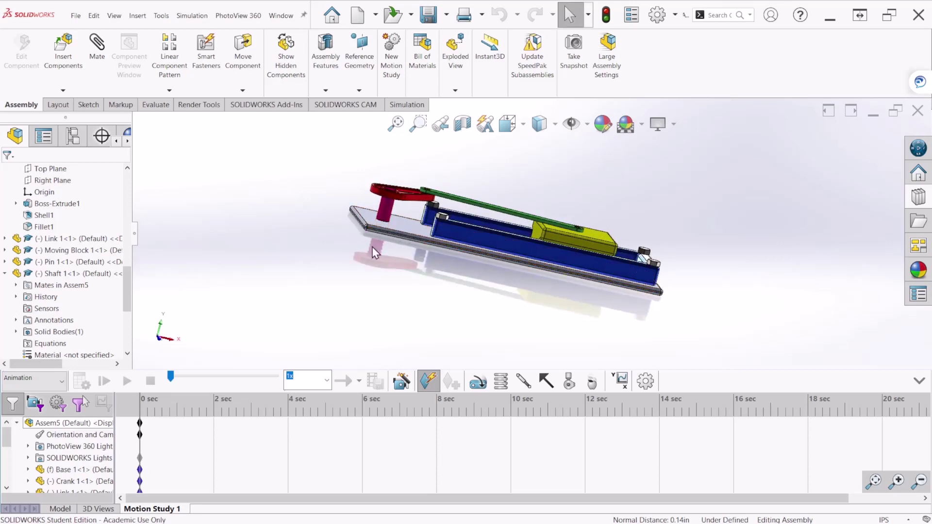
click(479, 384)
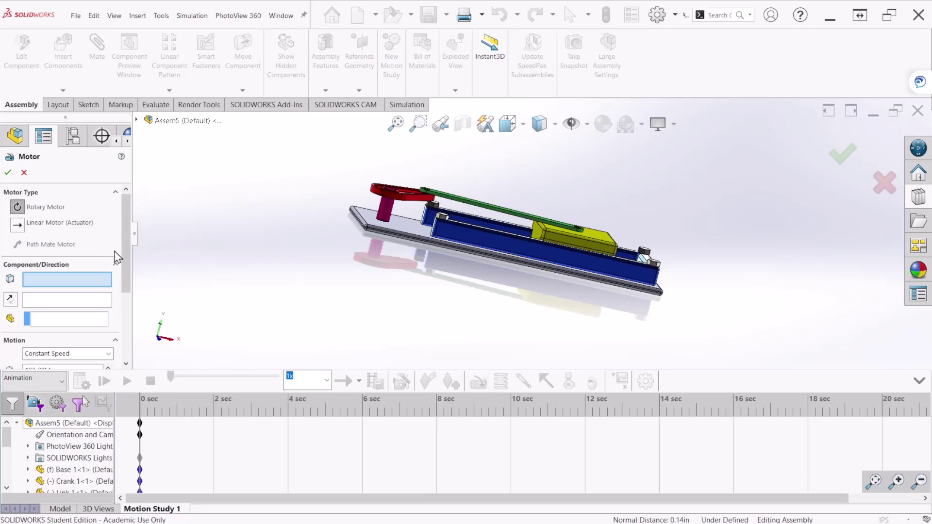
drag(135, 237, 172, 233)
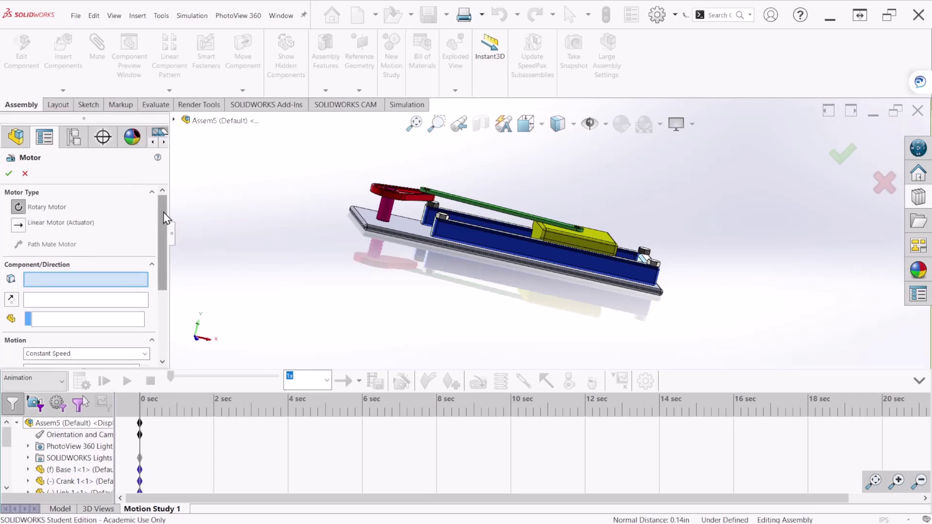
drag(164, 216, 164, 245)
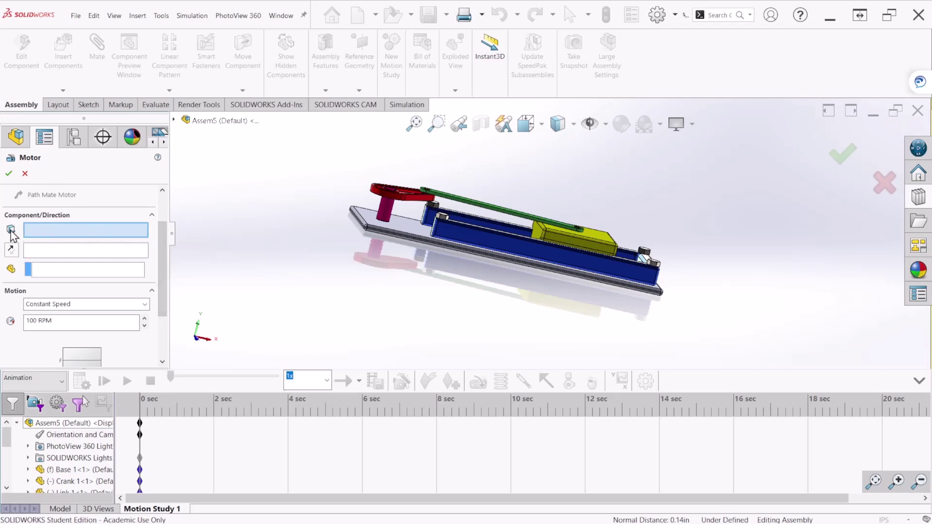
click(385, 216)
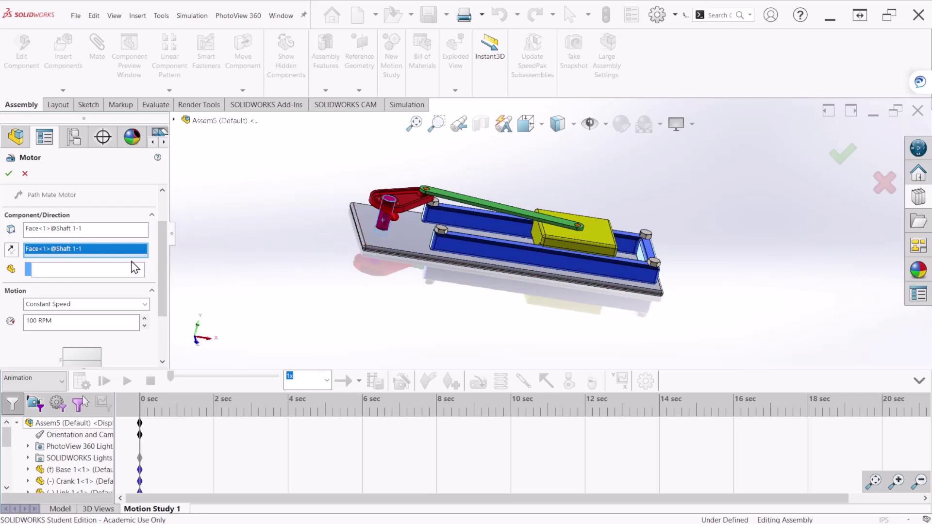
scroll(374, 255, down, 3)
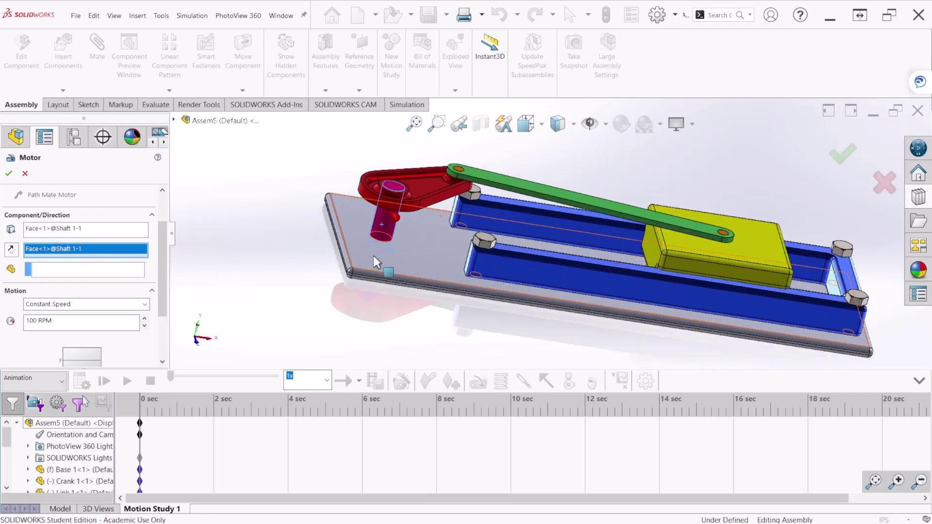
scroll(374, 256, down, 2)
middle_drag(379, 237, 354, 217)
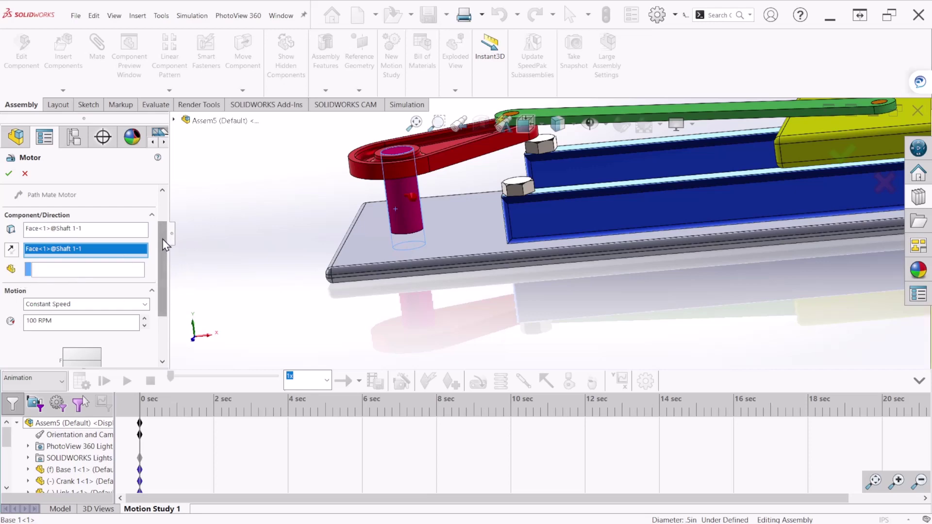
- Choose Constant Speed at 100 RPM as the rotary motor's motion and create the motor
drag(165, 244, 167, 272)
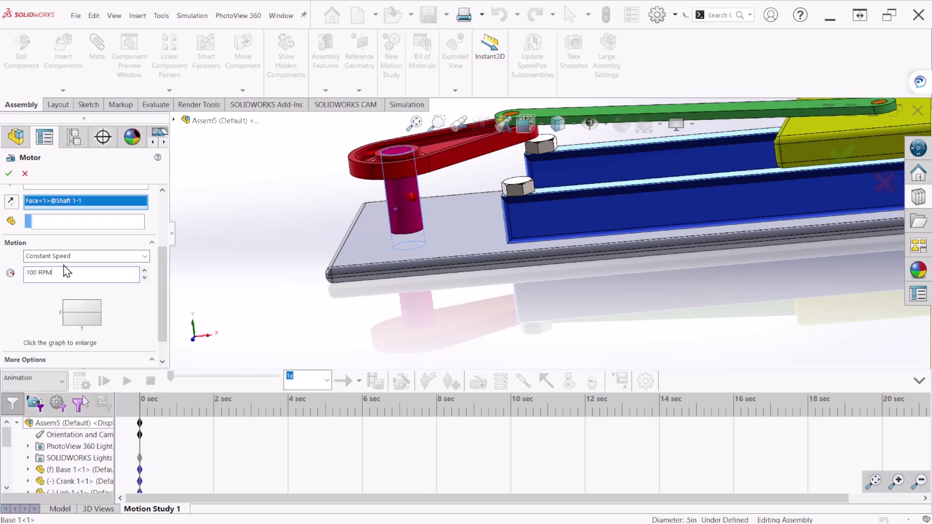
click(76, 257)
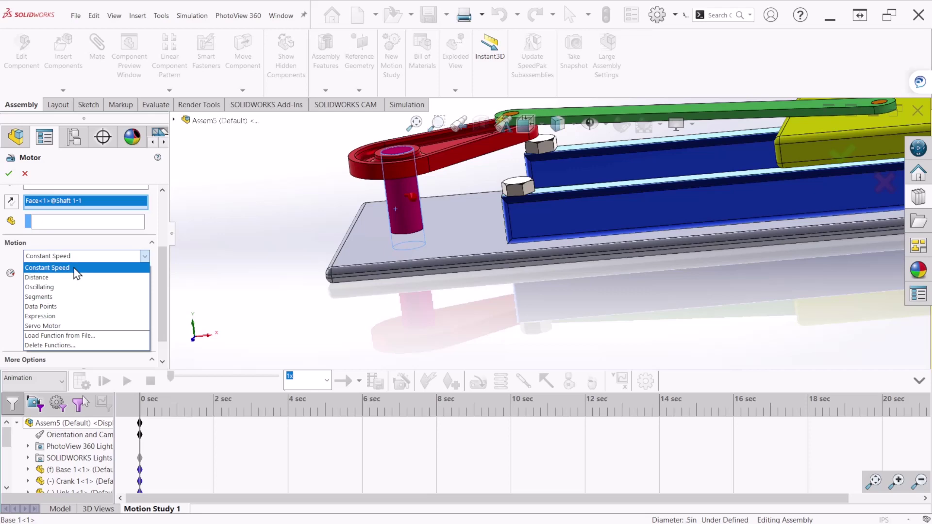
click(75, 268)
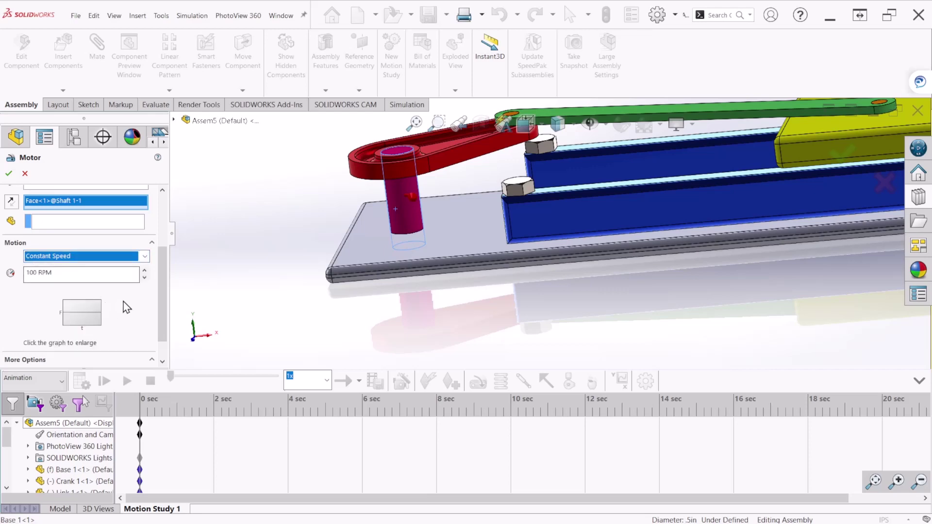
click(11, 176)
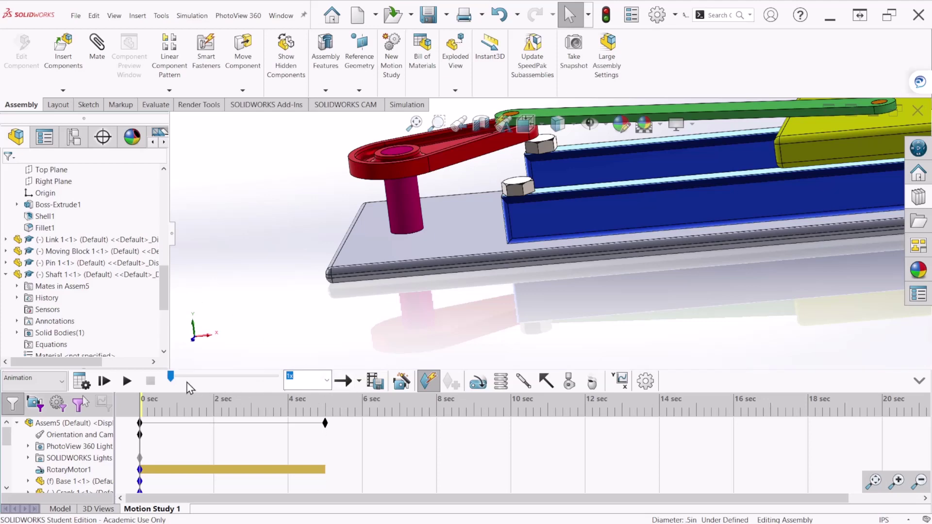
- Set the motion study's playback speed to 0.5x and fit the whole mechanism in the view
click(326, 381)
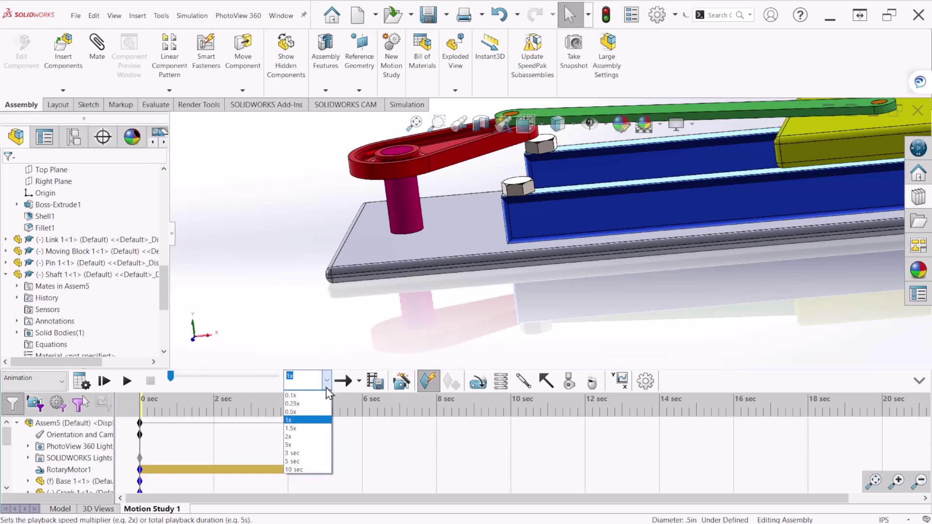
click(303, 412)
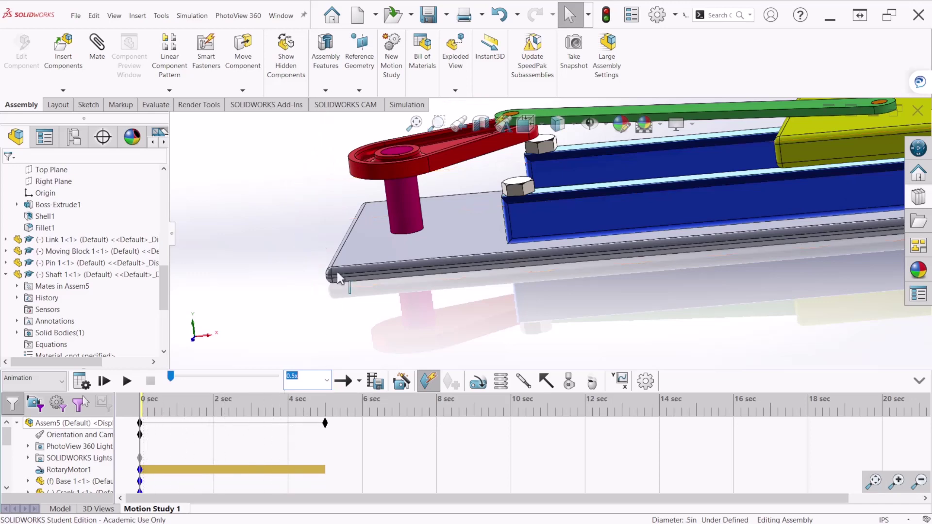
key(f)
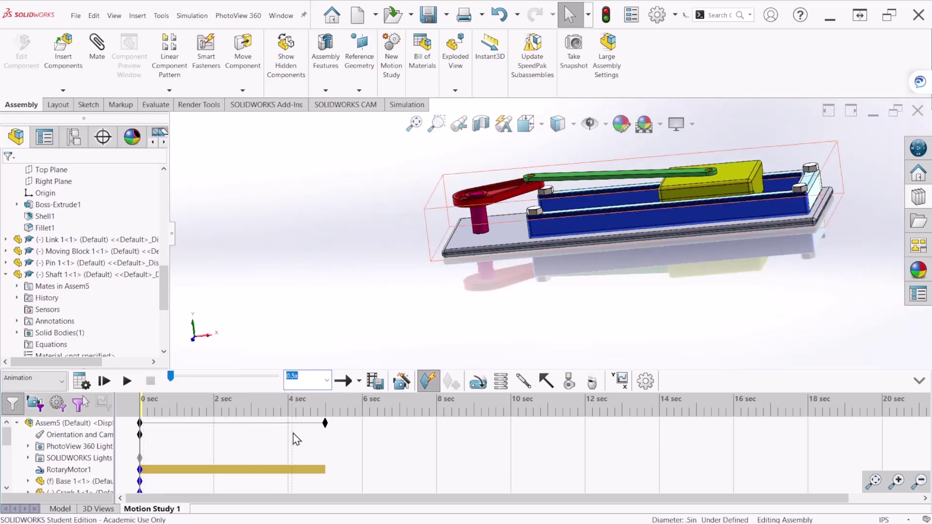
- Shorten the motion study's duration to 4 seconds and calculate the study
click(251, 434)
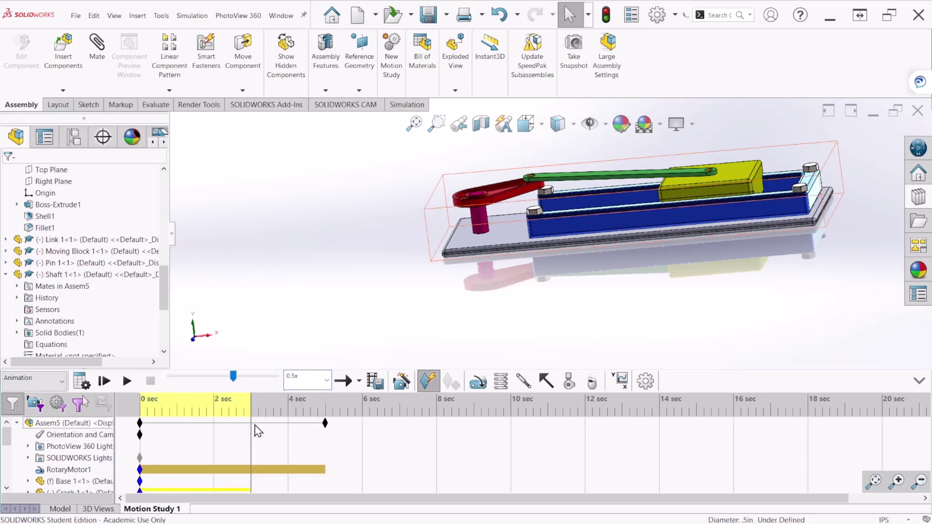
click(288, 434)
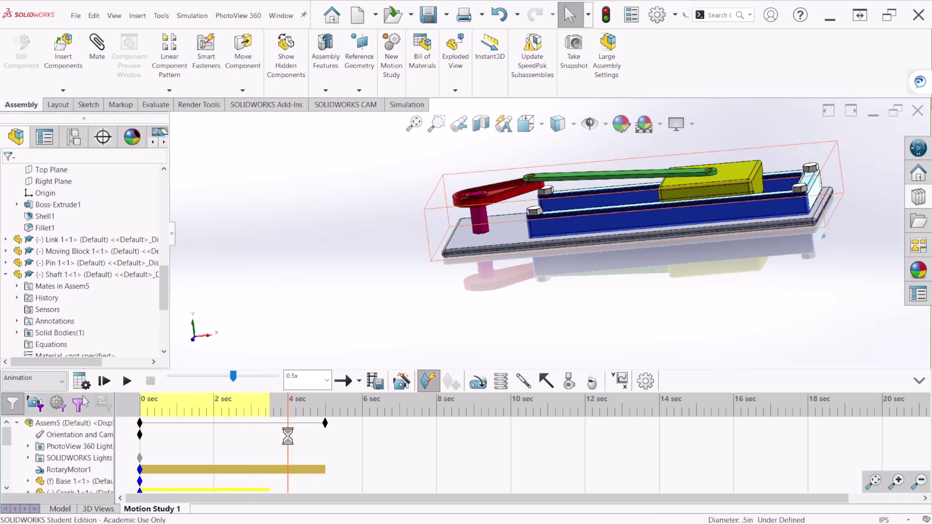
drag(325, 424, 288, 424)
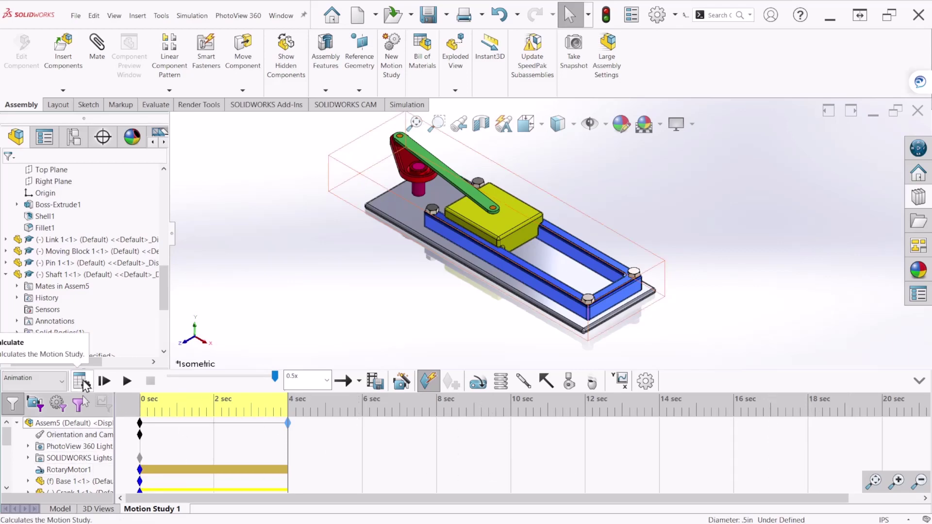
click(85, 384)
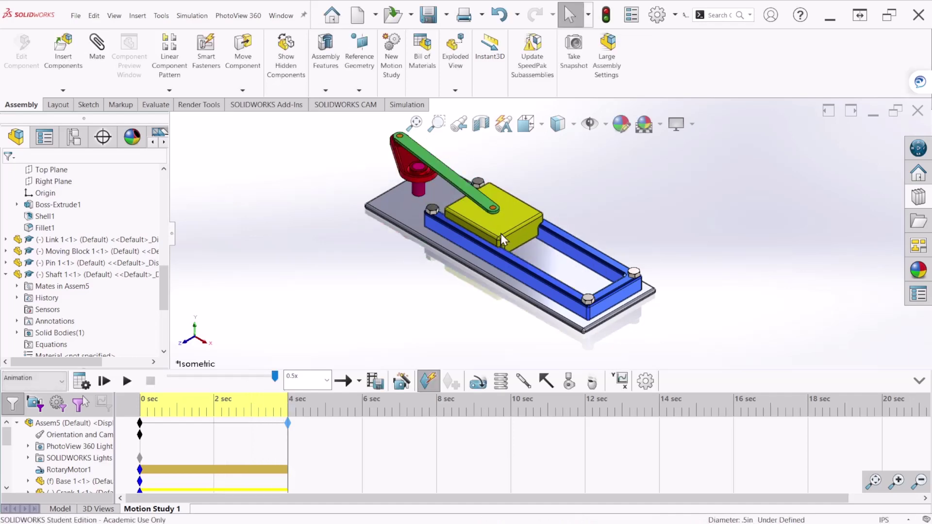
- Play the calculated animation in the isometric view and replay it from a view looking down on the mechanism
click(126, 383)
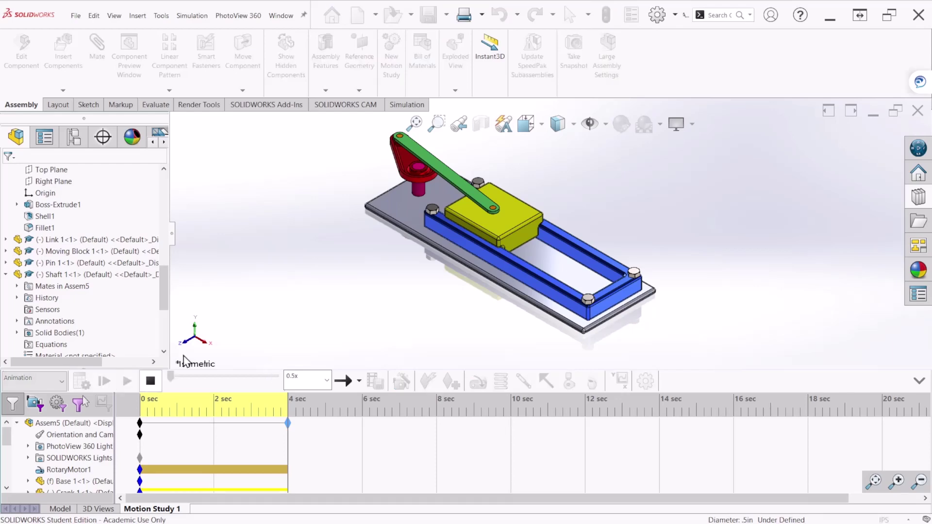
middle_drag(474, 248, 453, 346)
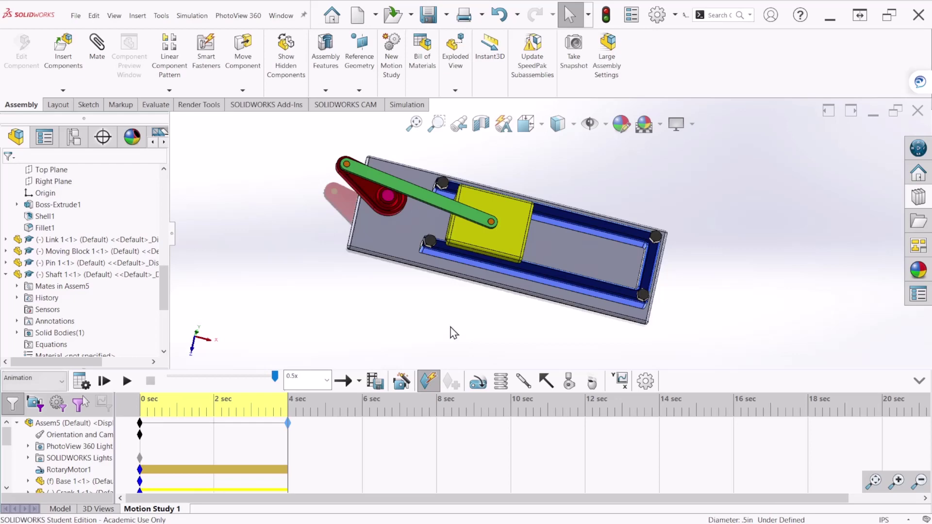
click(127, 383)
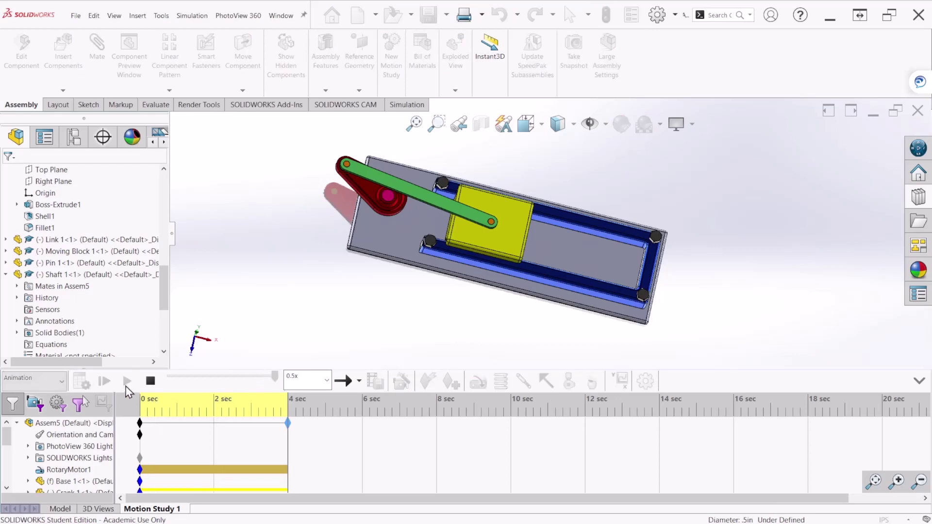